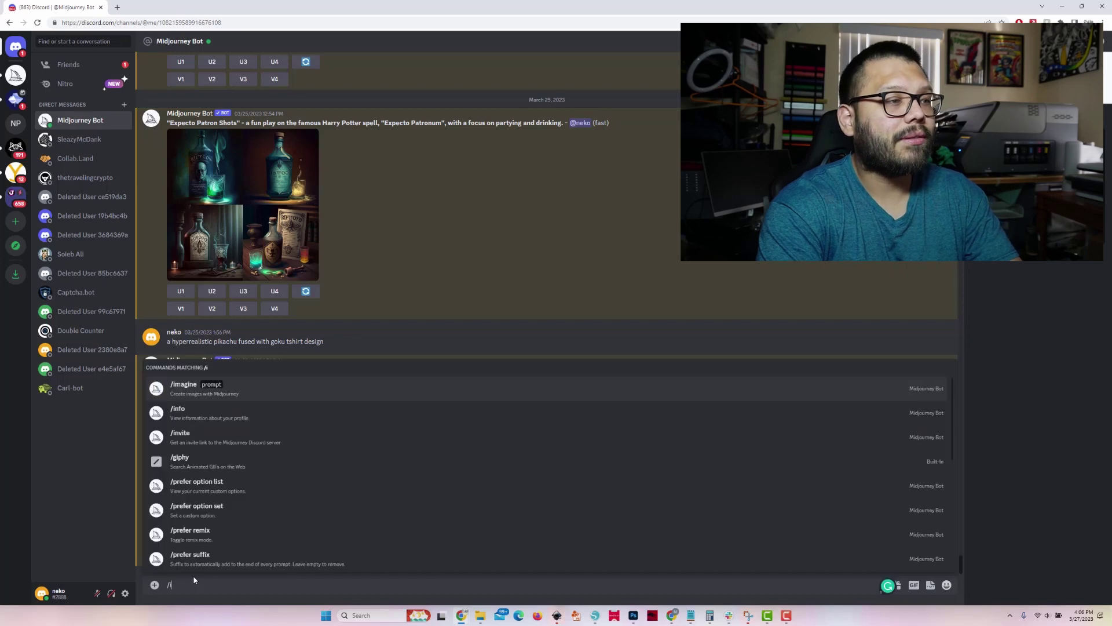
Step: Compose an /imagine prompt reading "a city skyline with some beach aspects to it all in 1 color. minimalistic logo"
key(Tab)
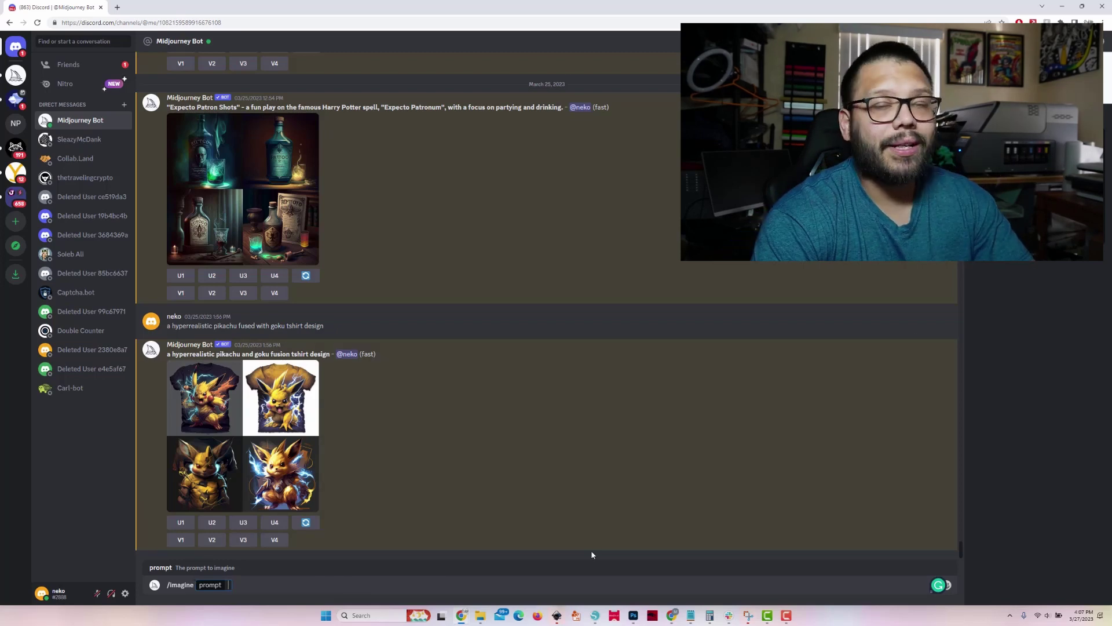
text(city)
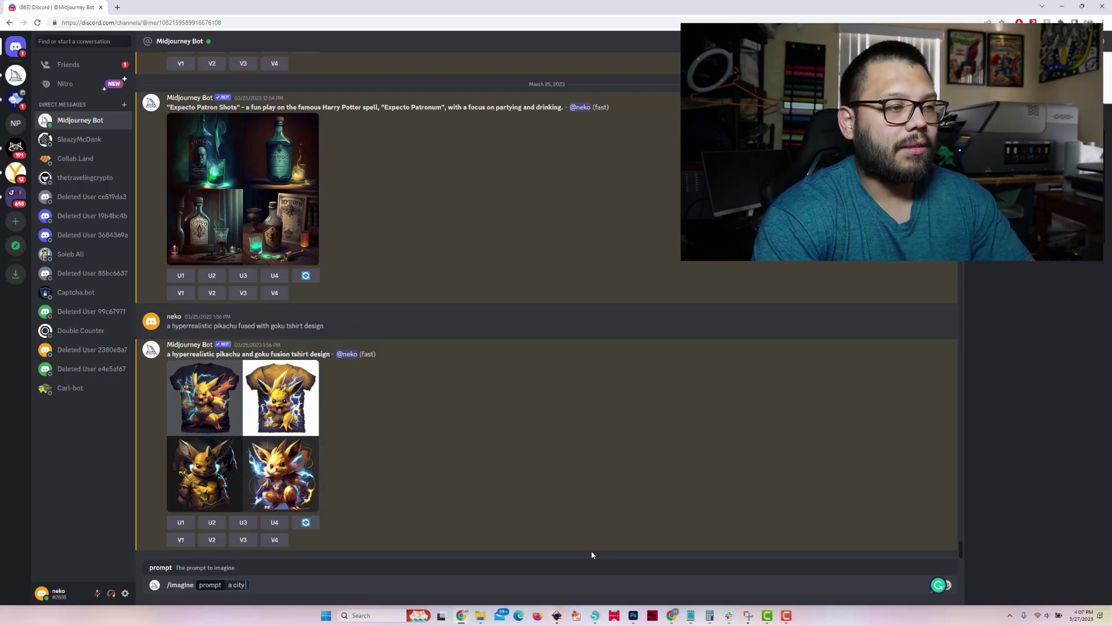
text( skyline)
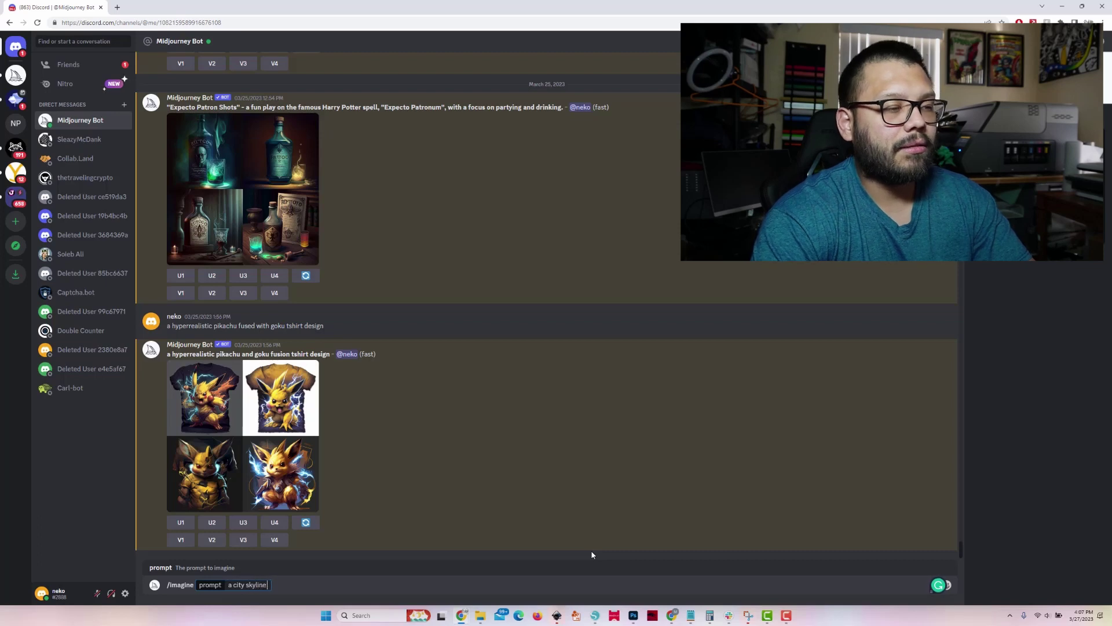
text( with some beach a)
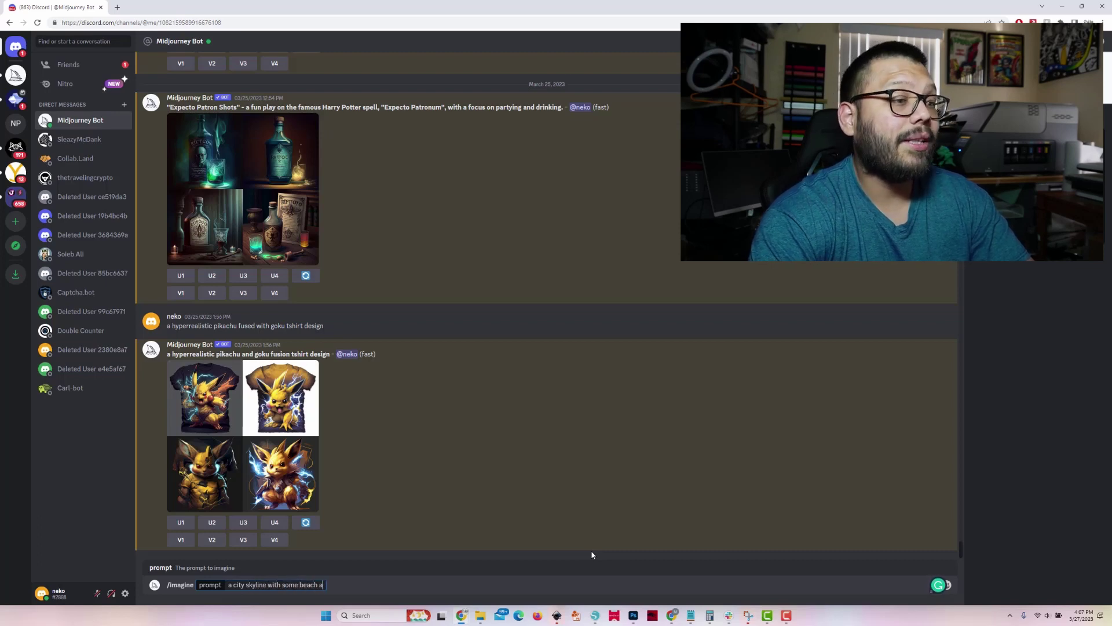
text(spects to it a)
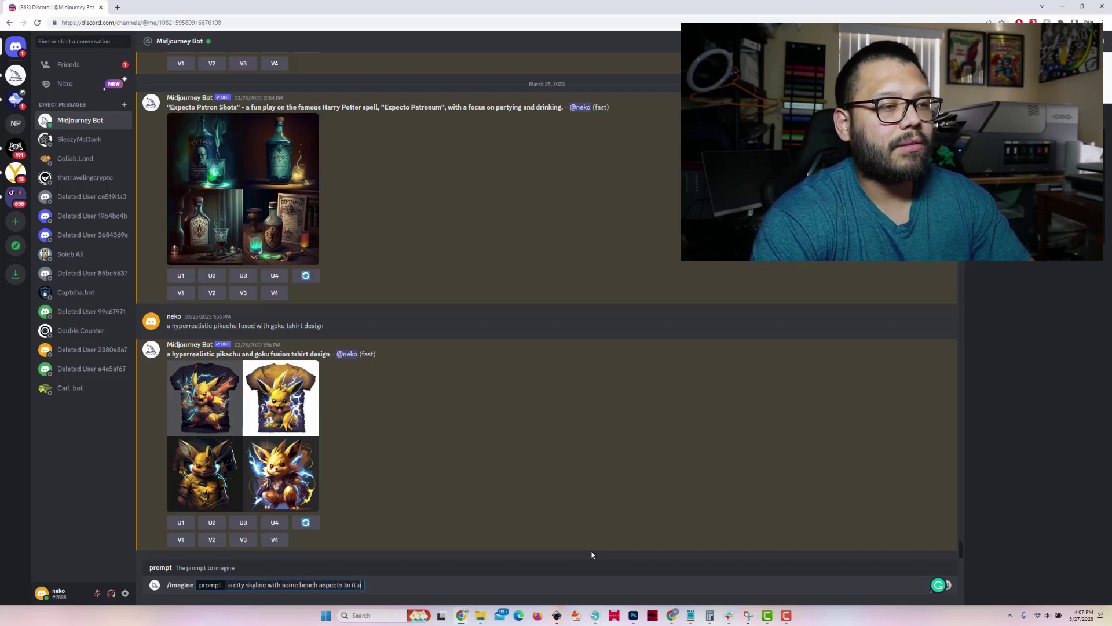
text(ll in 1 color)
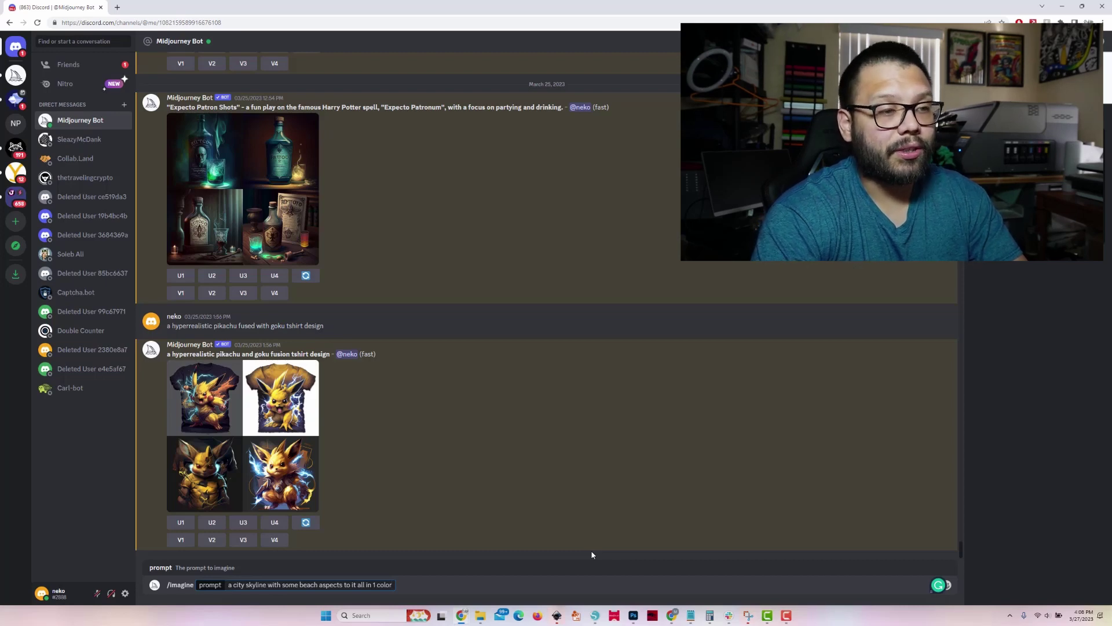
text(. minima)
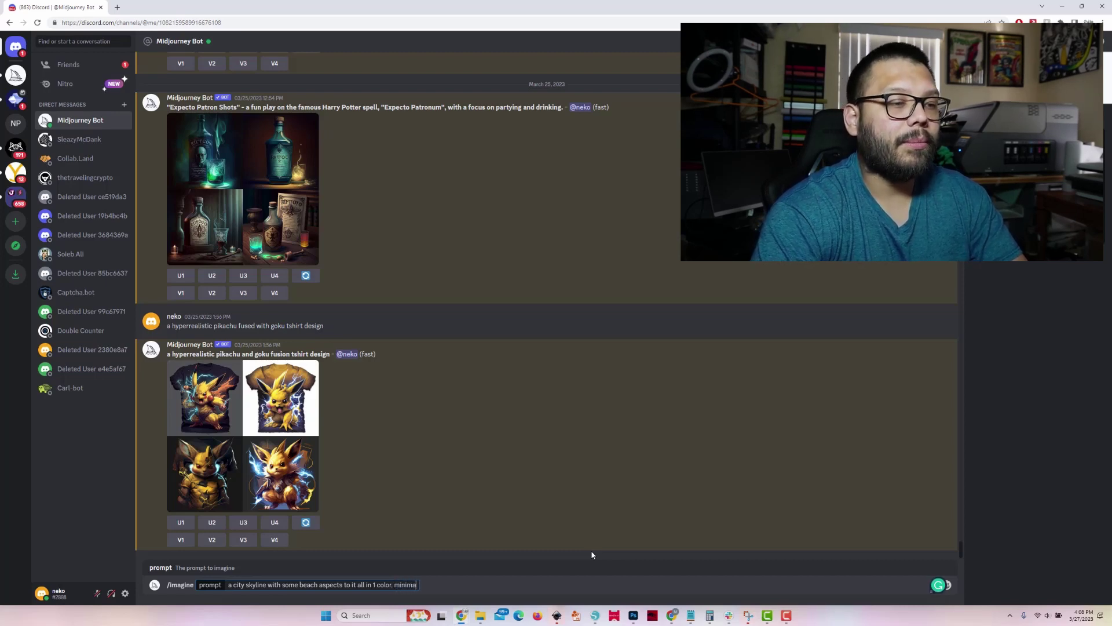
text(listic logo)
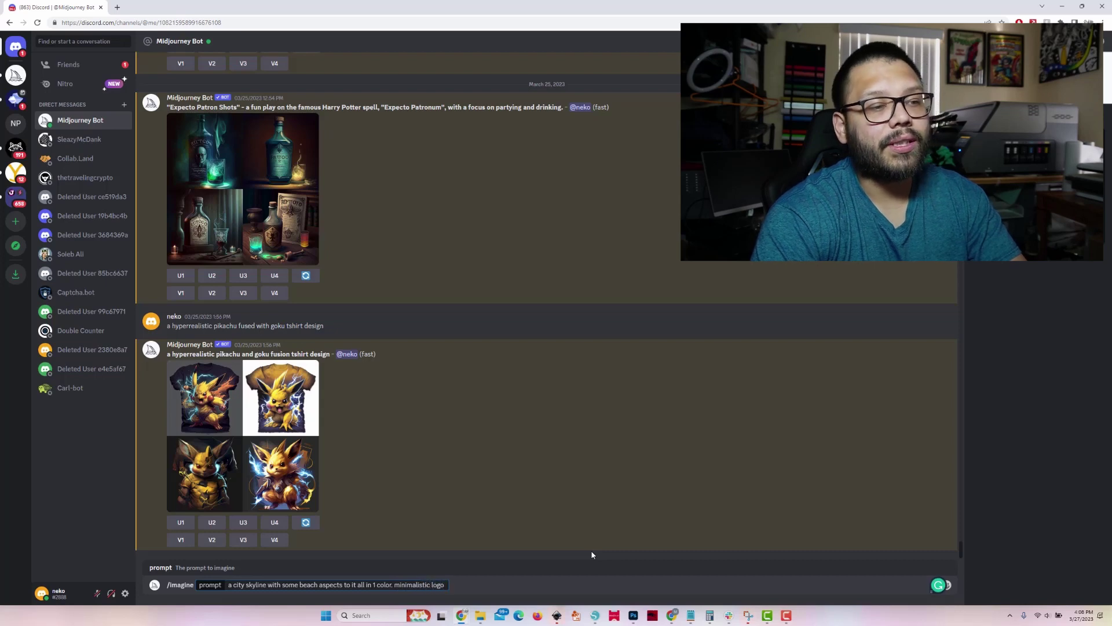
Step: Replace the prompt's ending "minimalistic logo" with "modern logo style with line art" and submit the image request
key(BackSpace)
key(BackSpace)
key(BackSpace)
key(BackSpace)
key(BackSpace)
key(BackSpace)
key(BackSpace)
key(BackSpace)
key(BackSpace)
key(BackSpace)
key(BackSpace)
key(BackSpace)
key(BackSpace)
key(BackSpace)
key(BackSpace)
key(BackSpace)
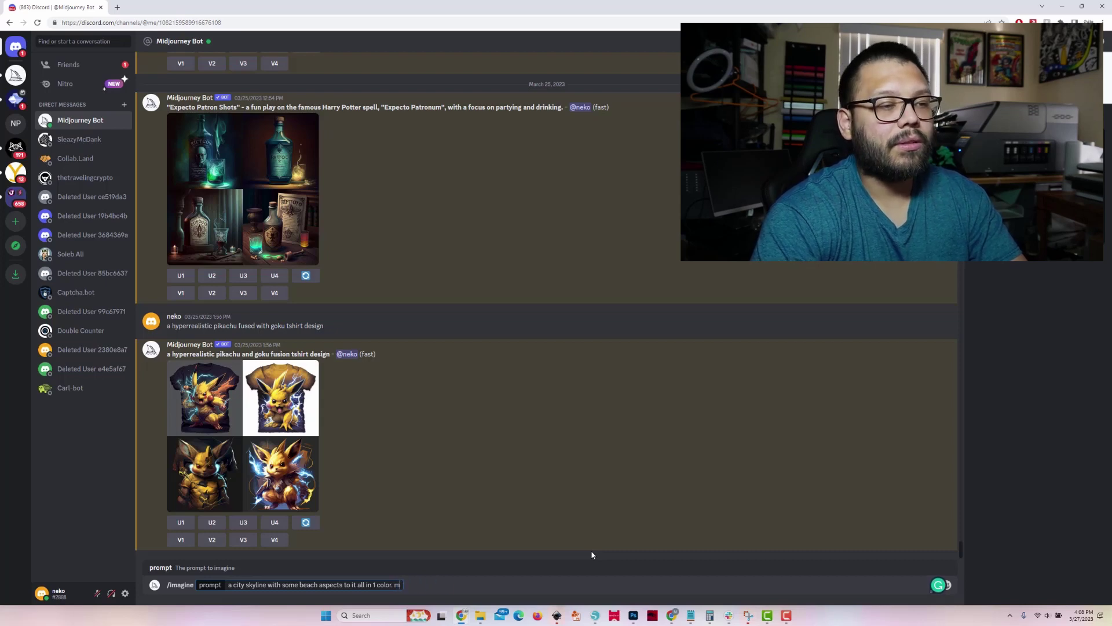
text(odern logo st)
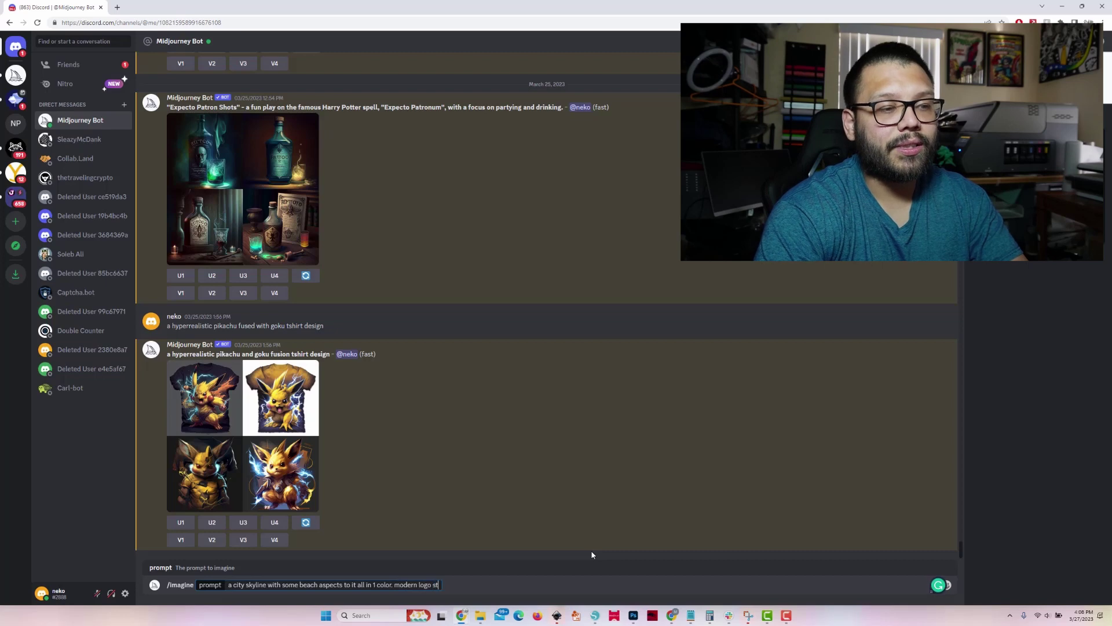
text(yle with line ar)
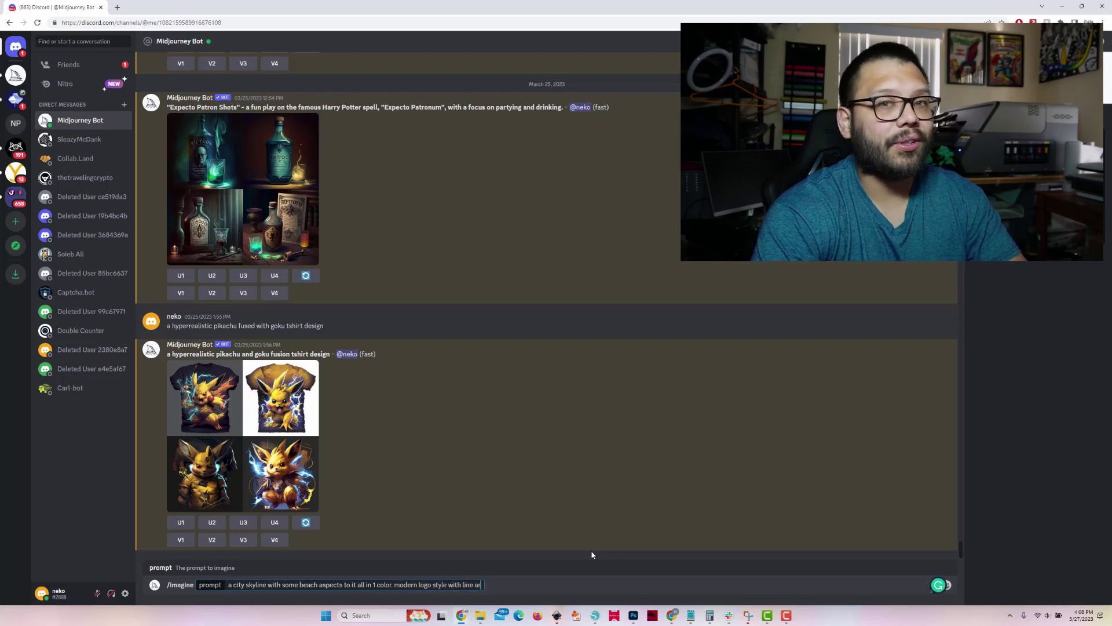
text(t)
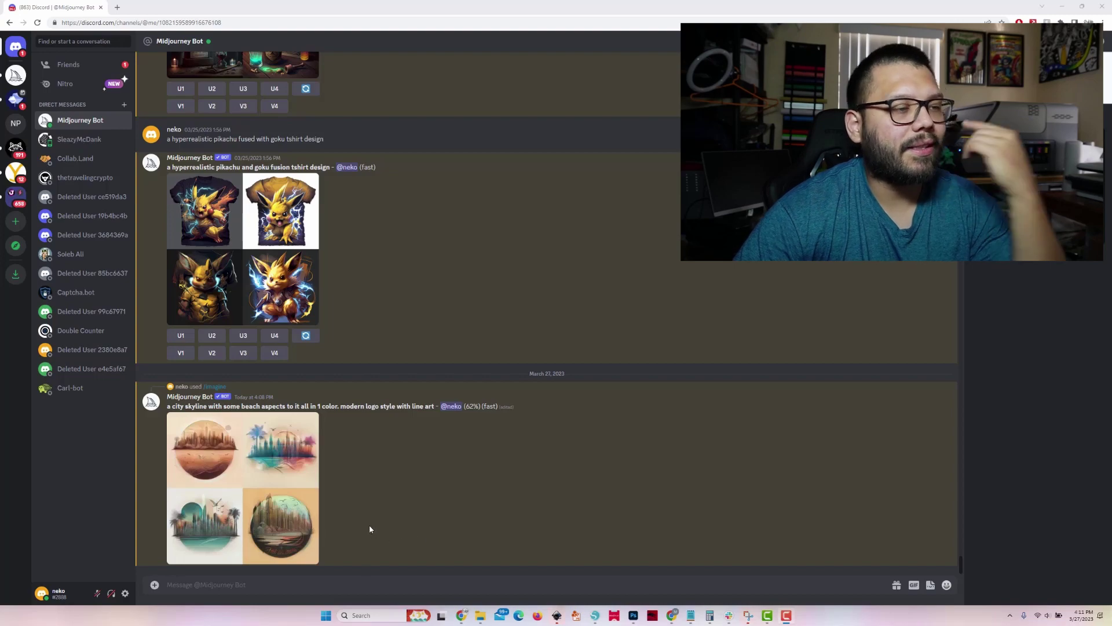
Step: Examine the generated city skyline logo grid enlarged, then close the preview
click(290, 492)
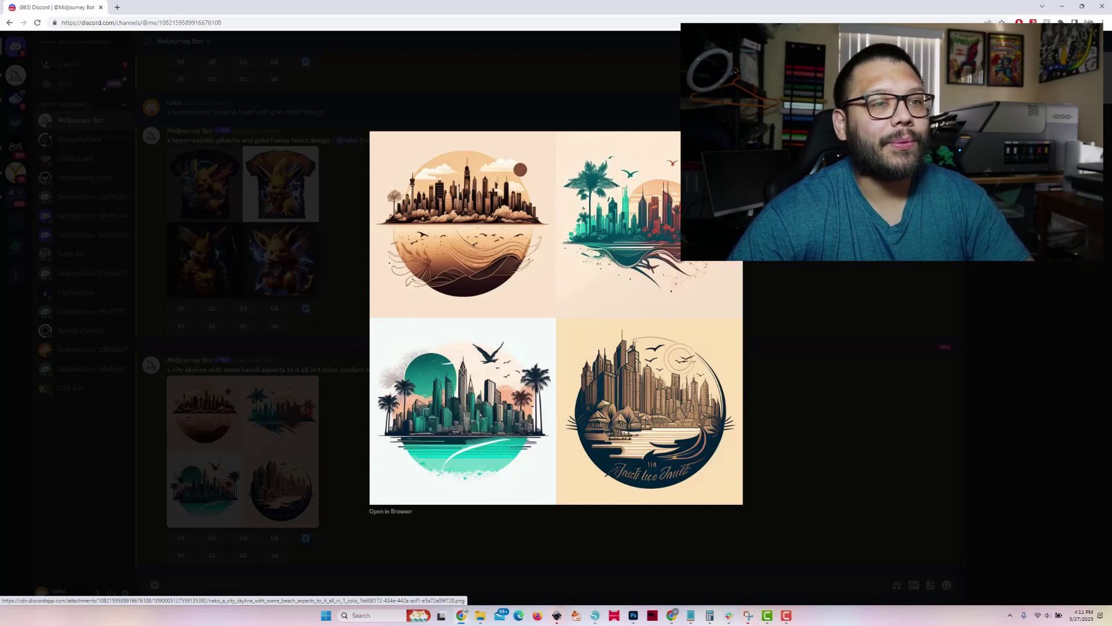
click(366, 509)
Step: Send the prompt text "a line art logo with some beach aspects to it, all in black." in the bot chat
text(a lin)
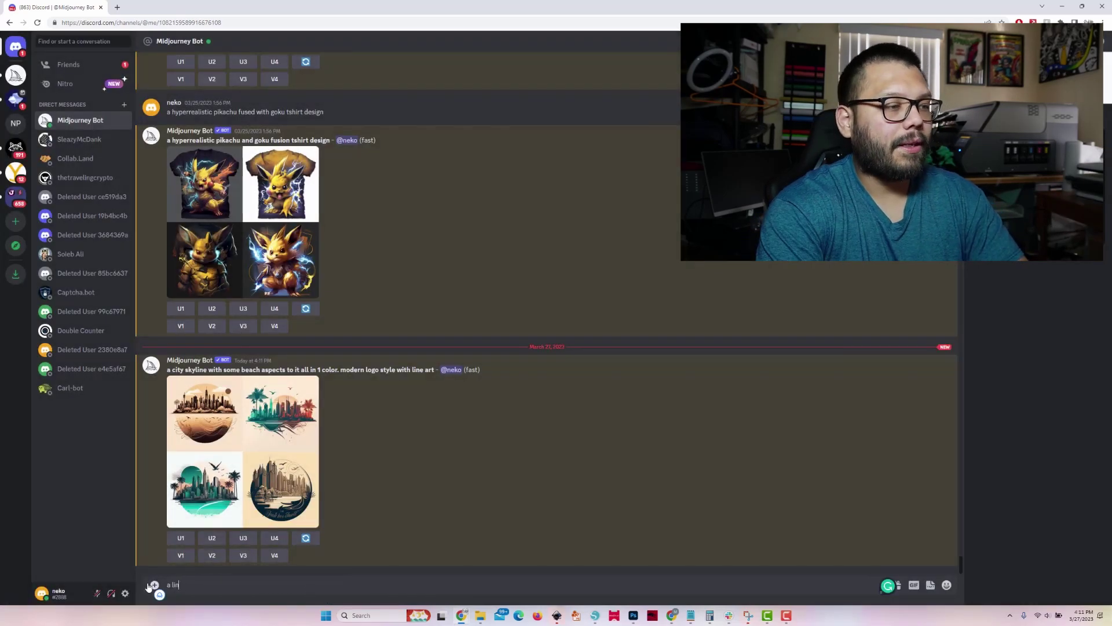
text(e art logo with)
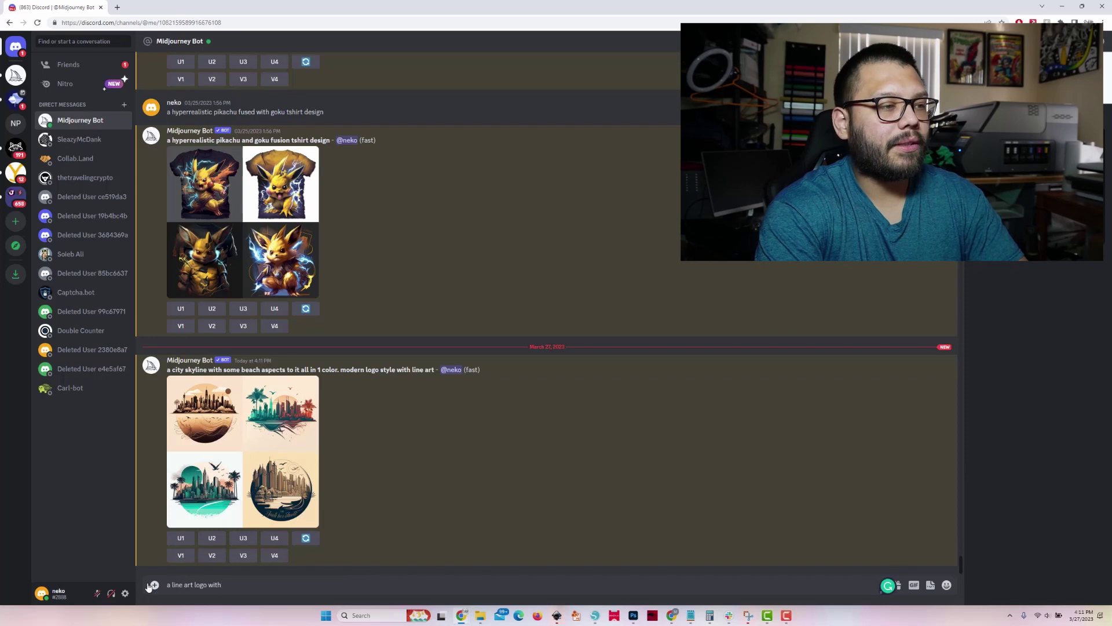
text( some beach aspec)
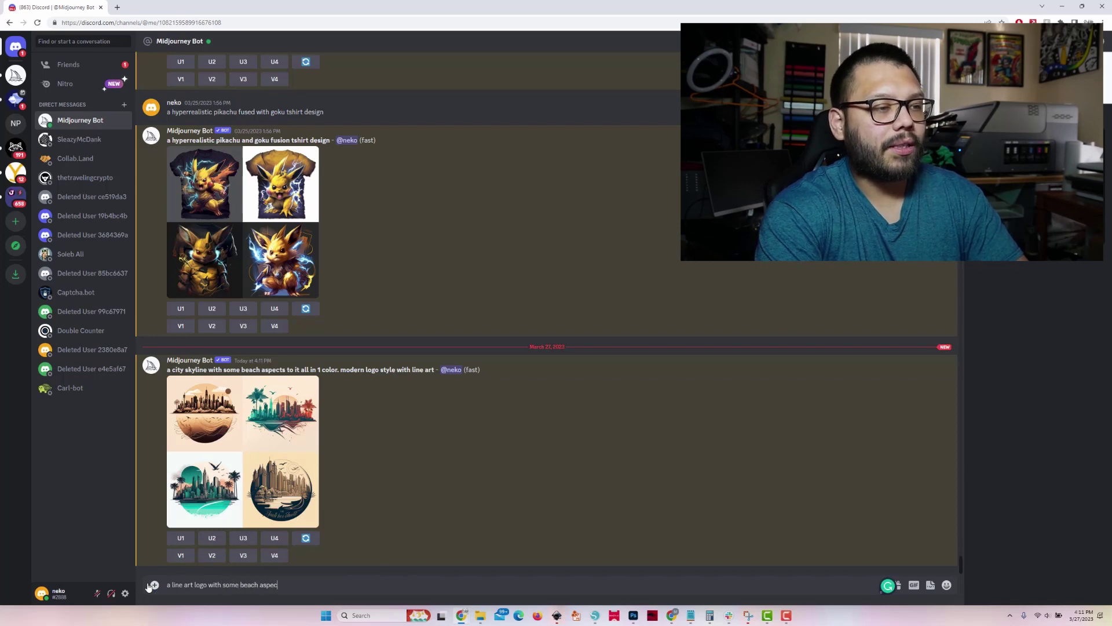
text(ts to it, all in black.)
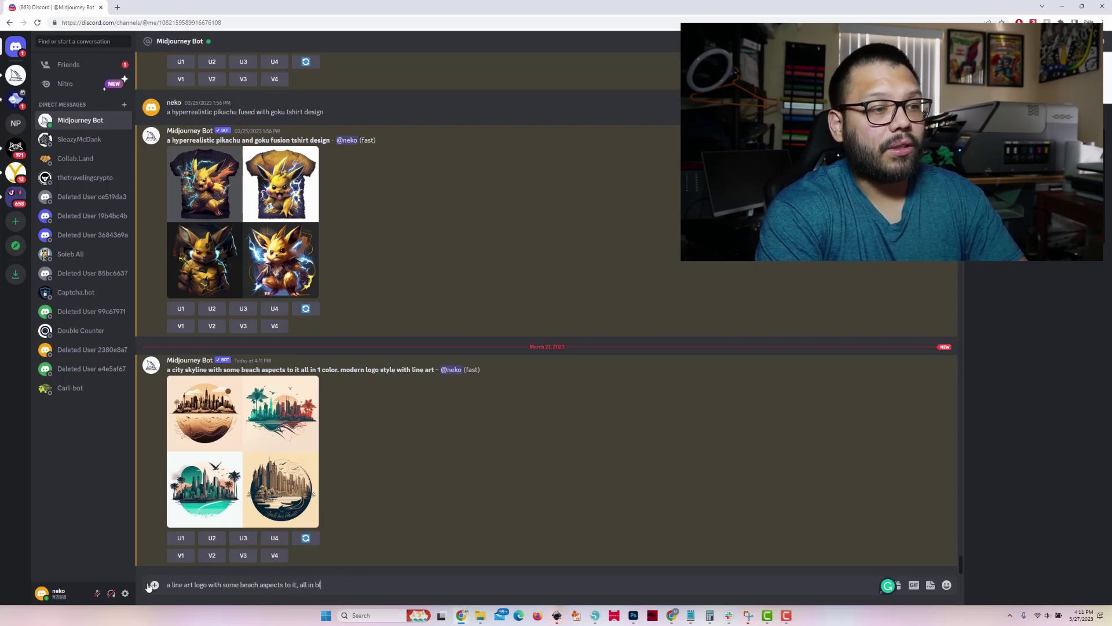
key(Return)
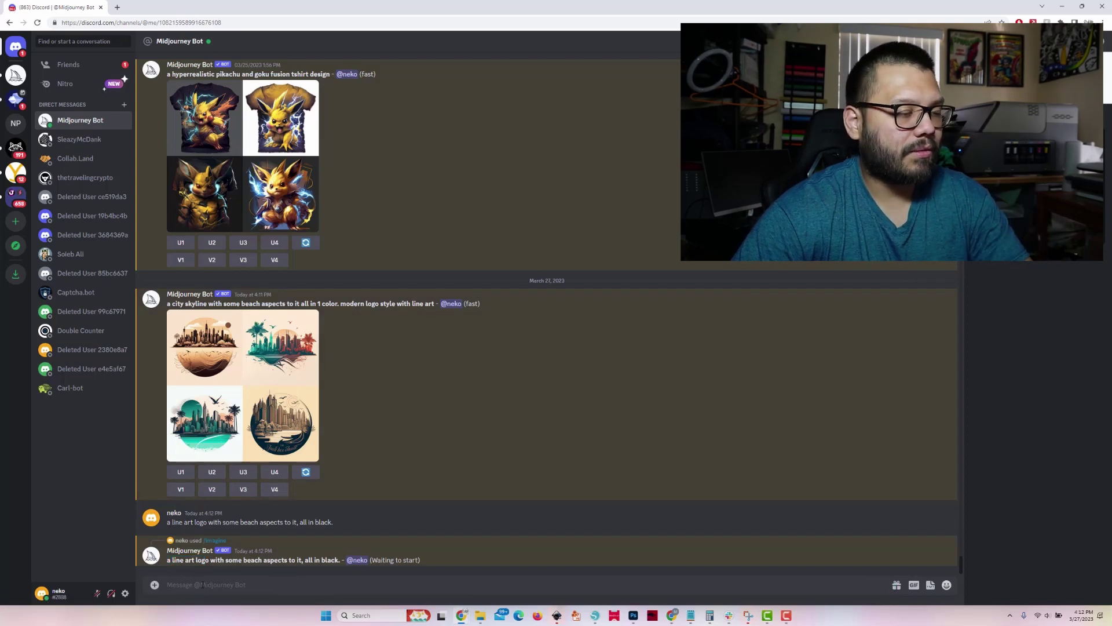
Step: Submit an /imagine request with the prompt "a line art simple logo with some beach aspects to it, all in black."
text(/im)
key(Return)
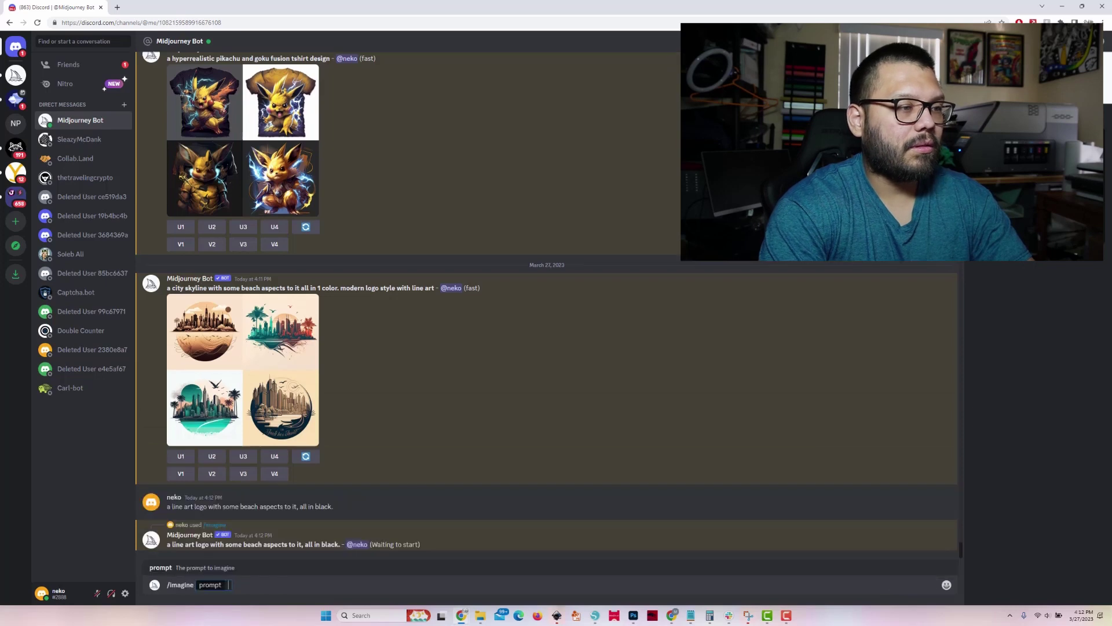
text(a line art logo with some beach aspects to it, all in black.)
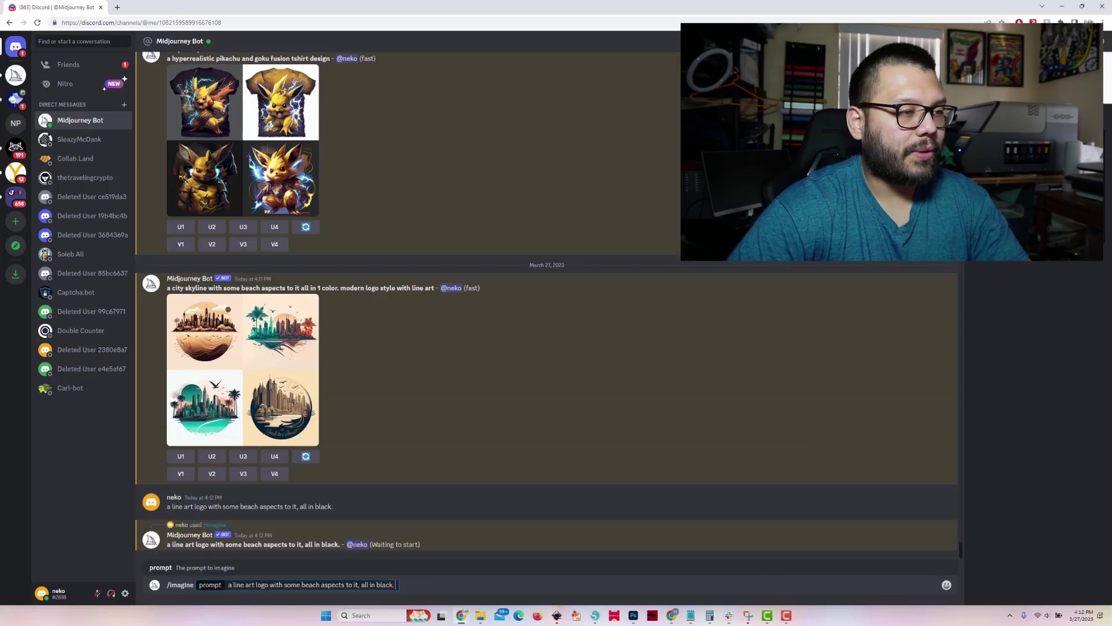
click(257, 584)
text(m)
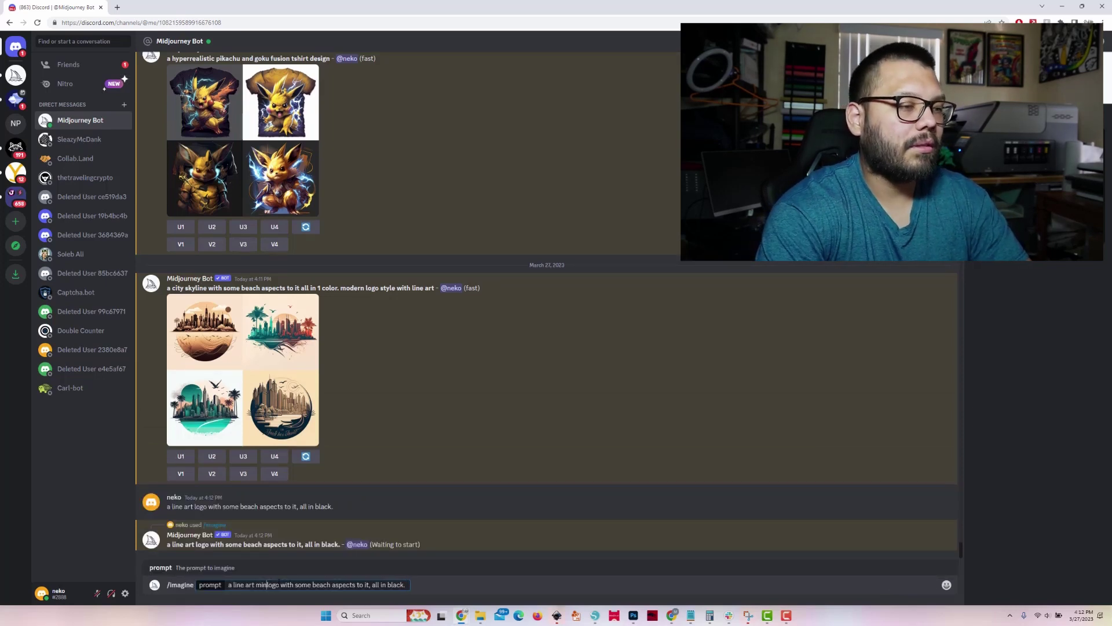
key(BackSpace)
text(simple)
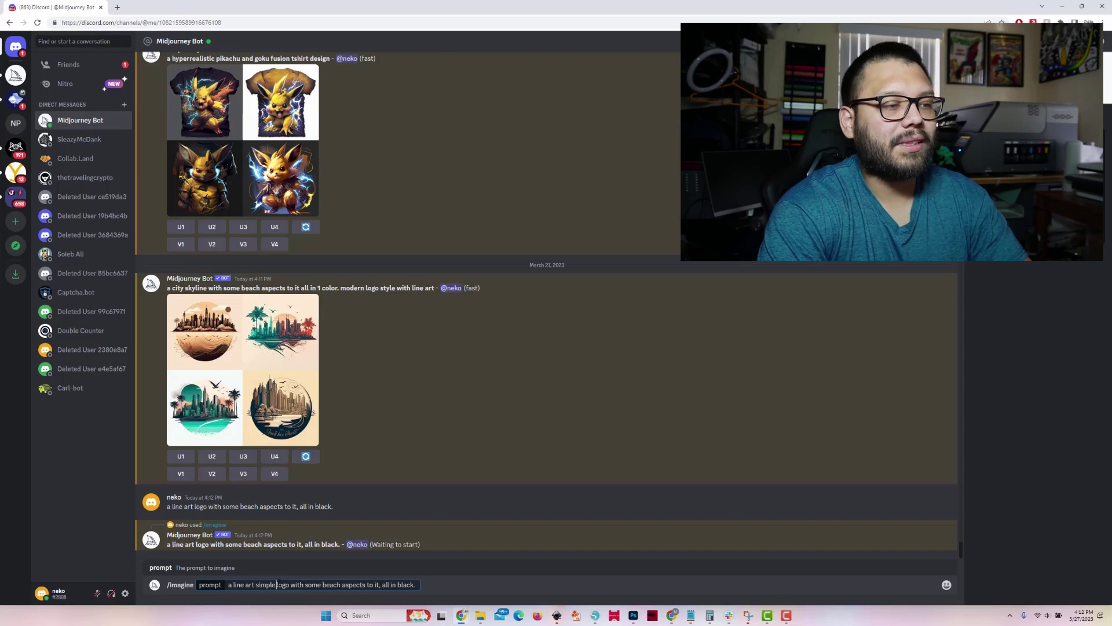
key(Return)
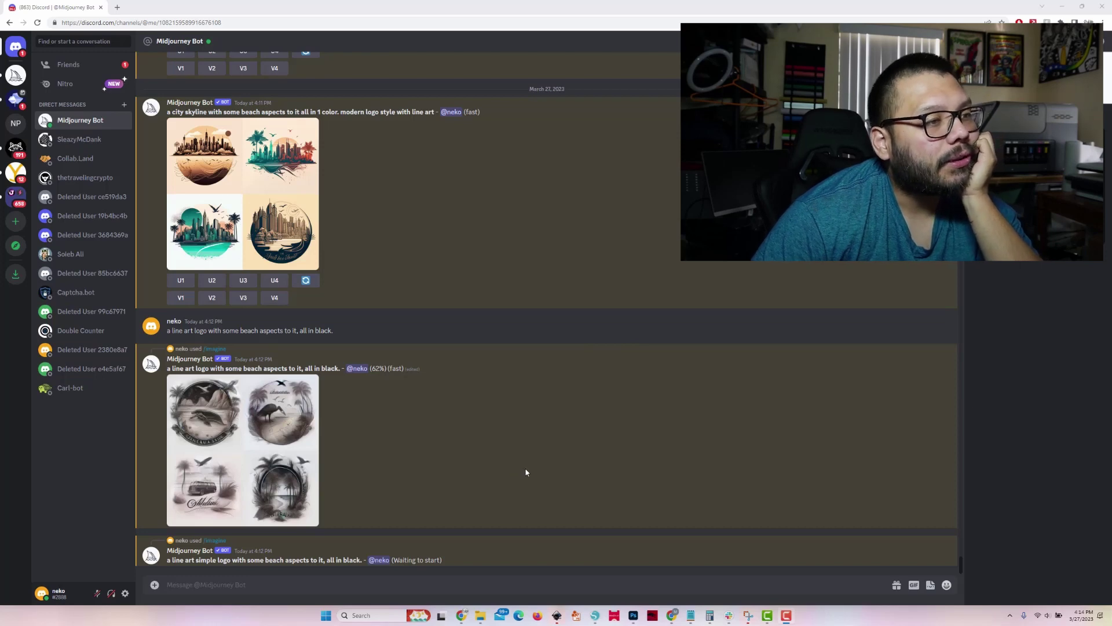
Step: Examine enlarged previews of the all-black line art beach logo grids, including the simple logo variant
click(238, 439)
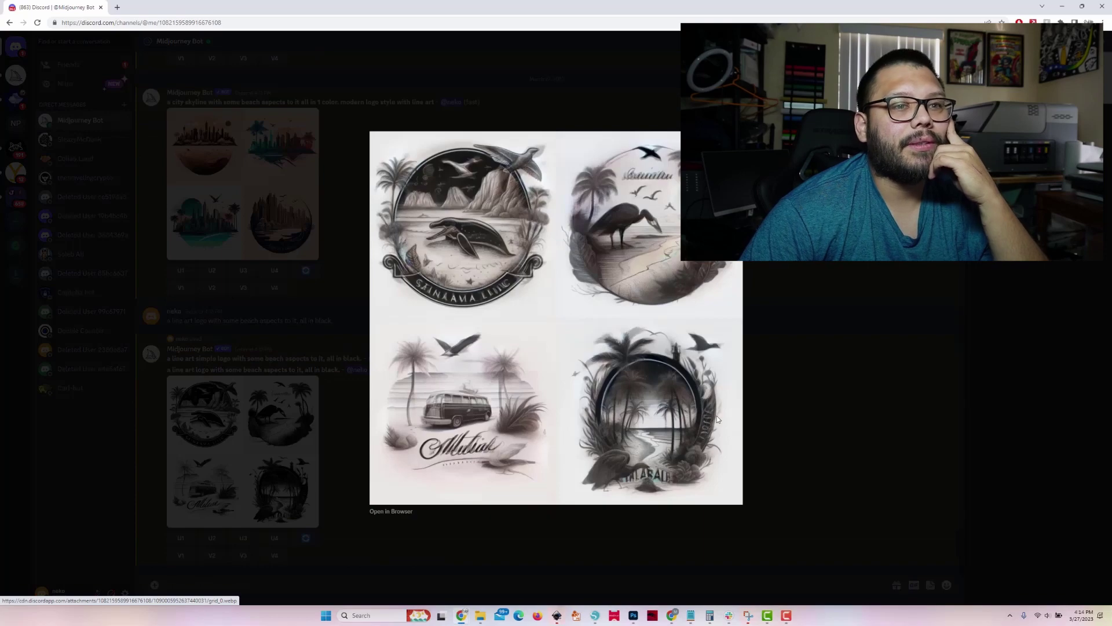
click(864, 386)
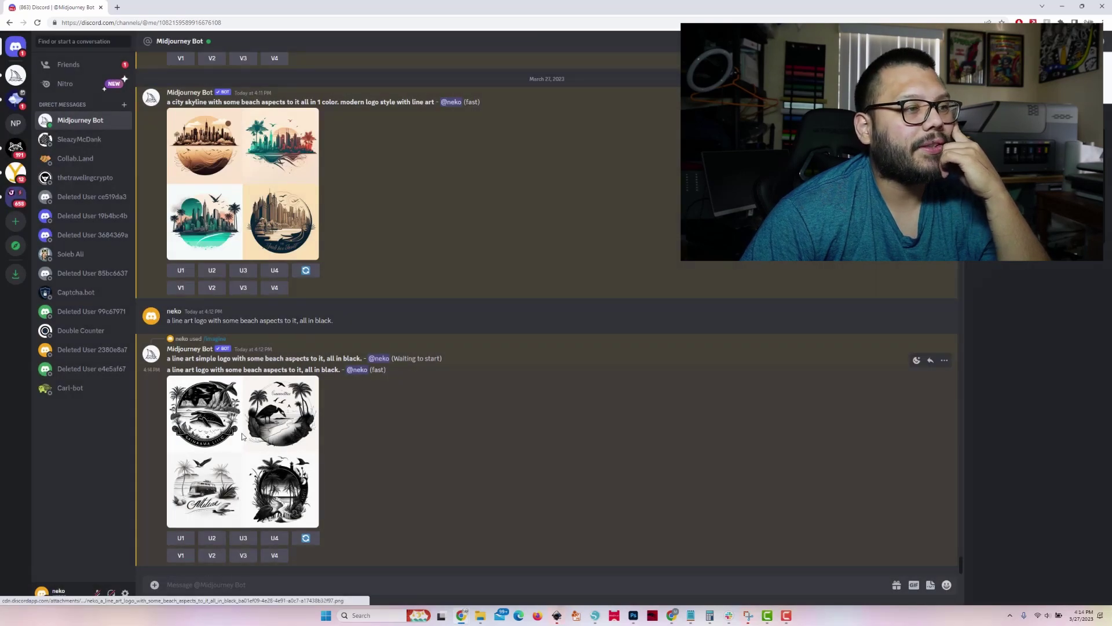
click(228, 435)
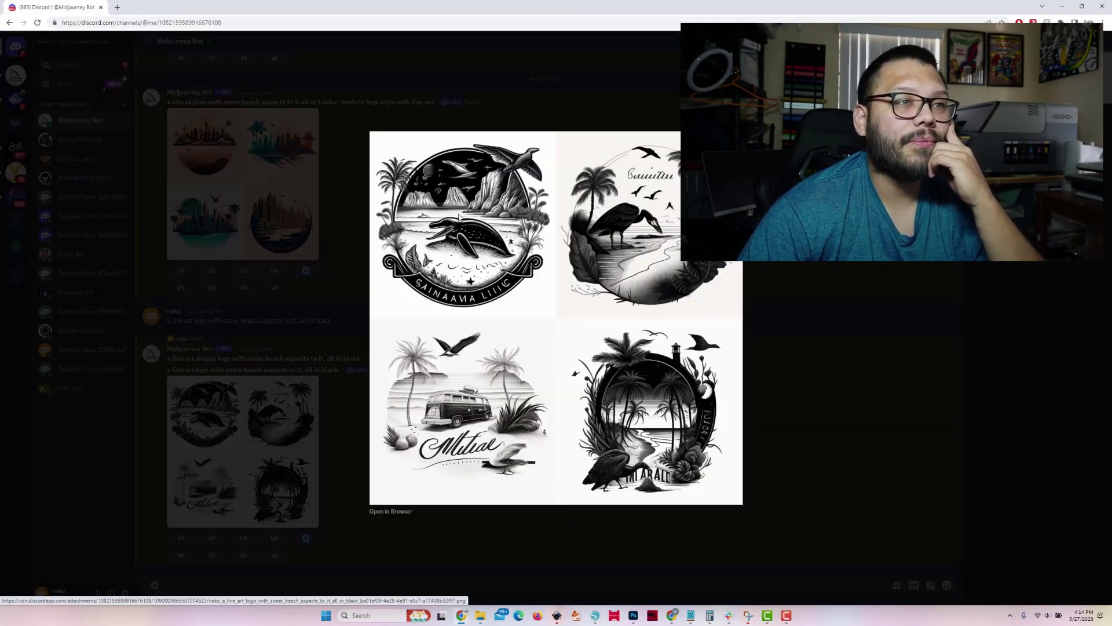
click(878, 449)
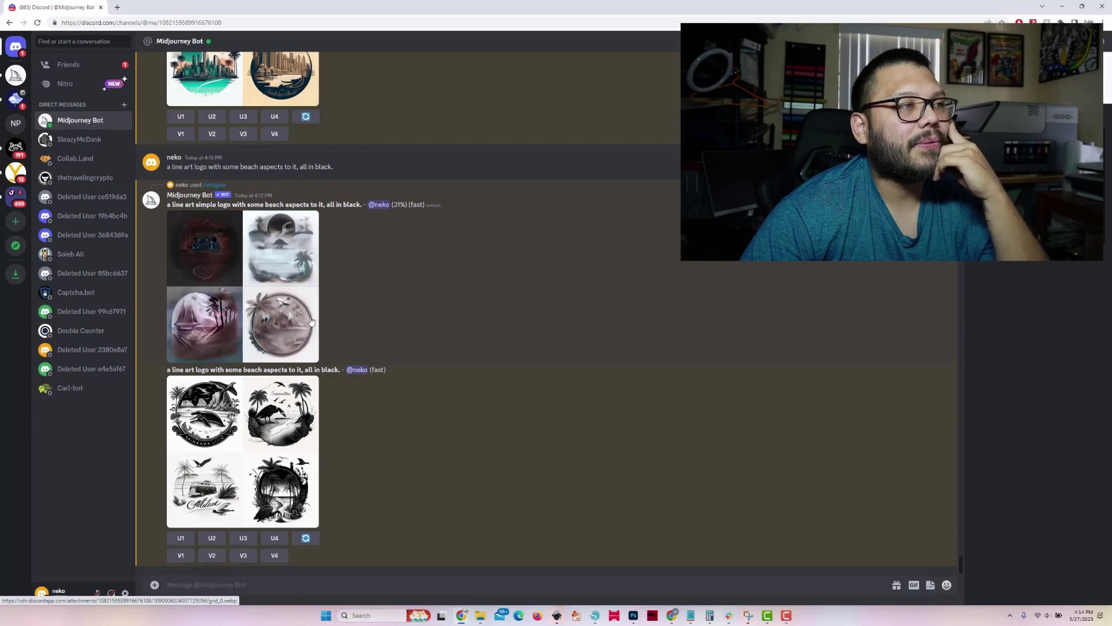
click(296, 334)
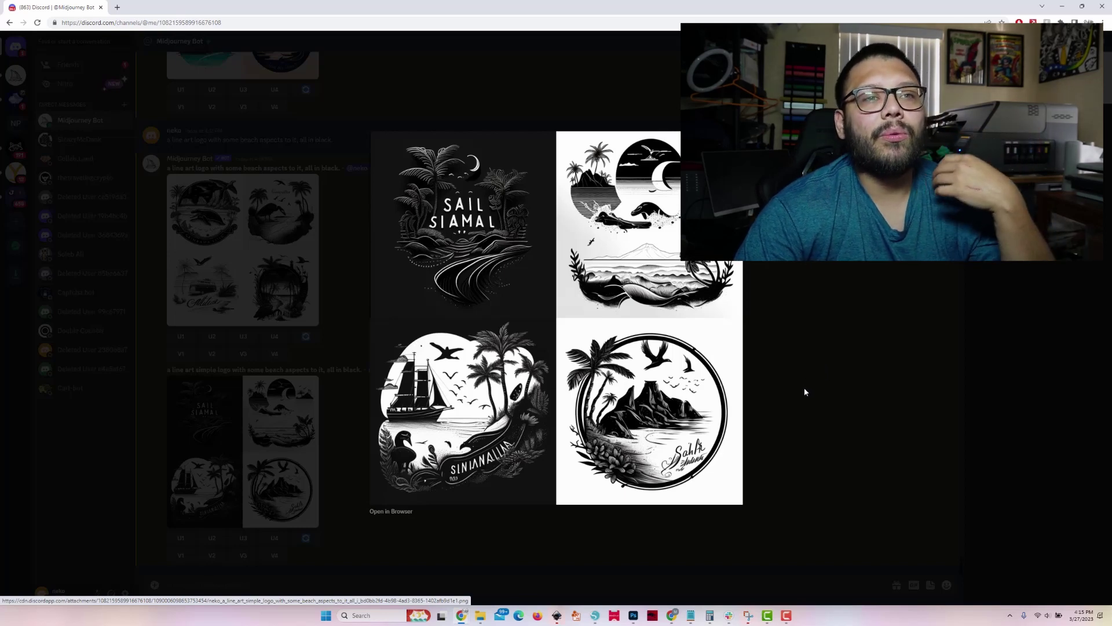
click(902, 281)
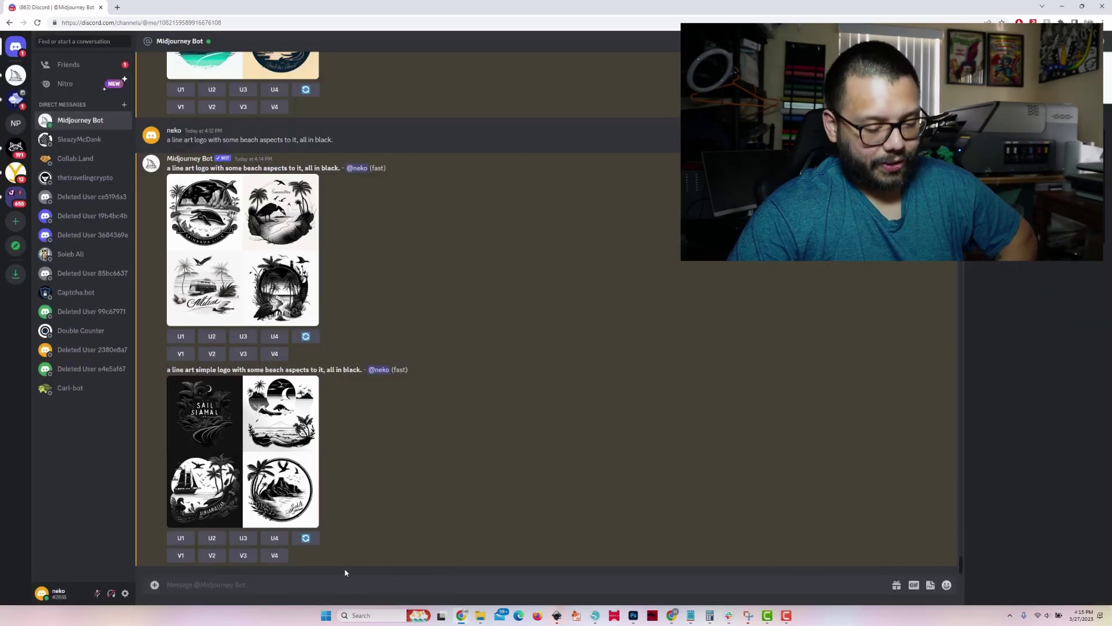
Step: Submit an /imagine request with the prompt "a black and white line art city skyline logo with beach aspects to it"
text(/)
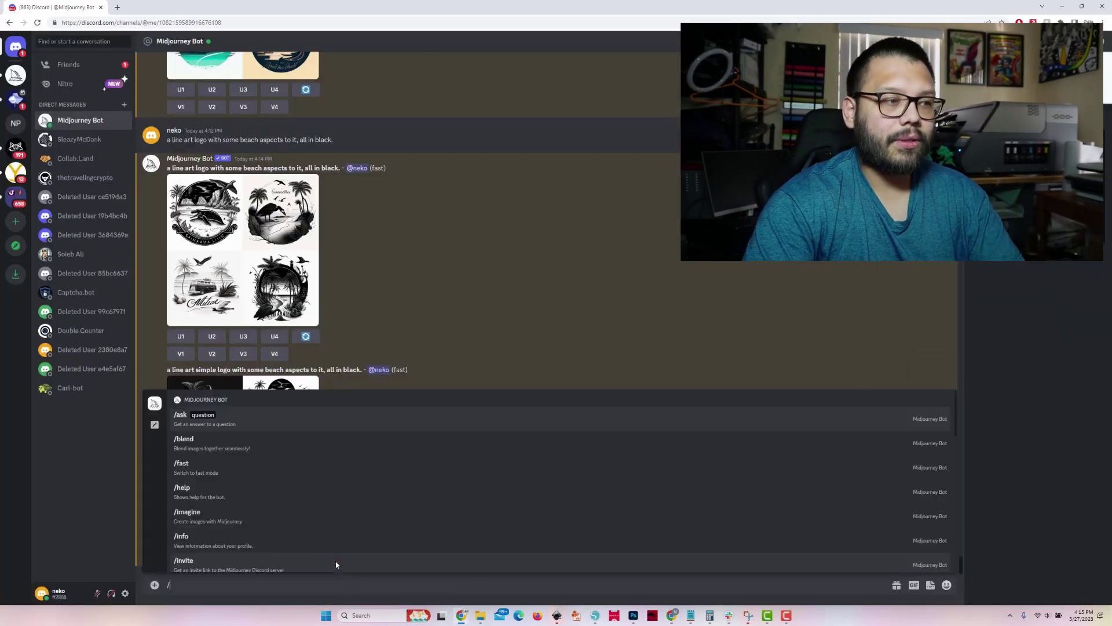
scroll(336, 565, down, 3)
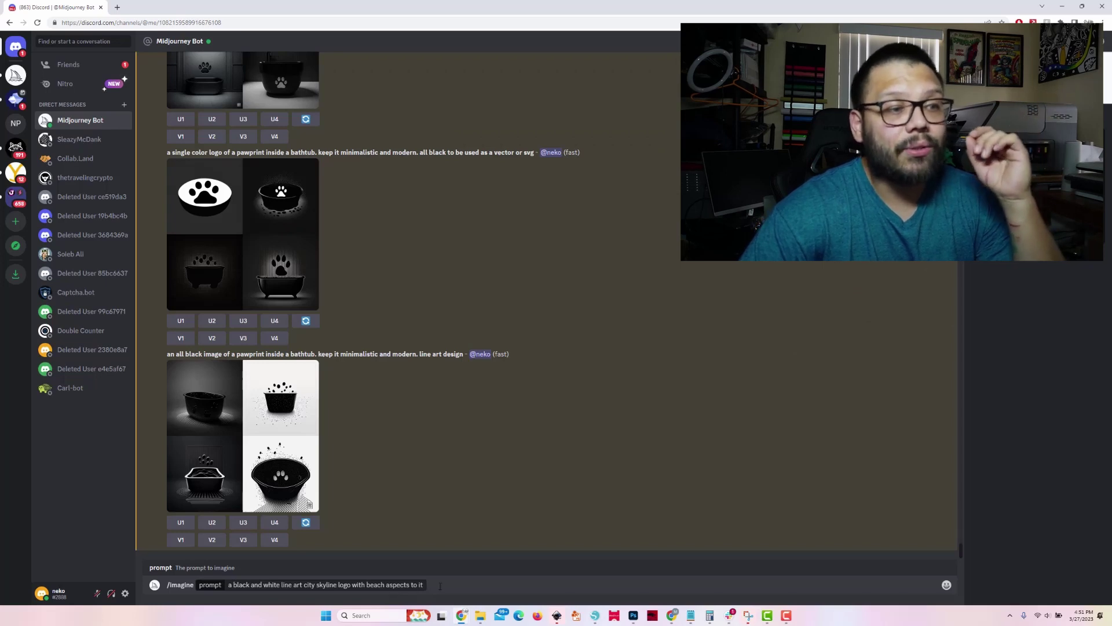
click(440, 586)
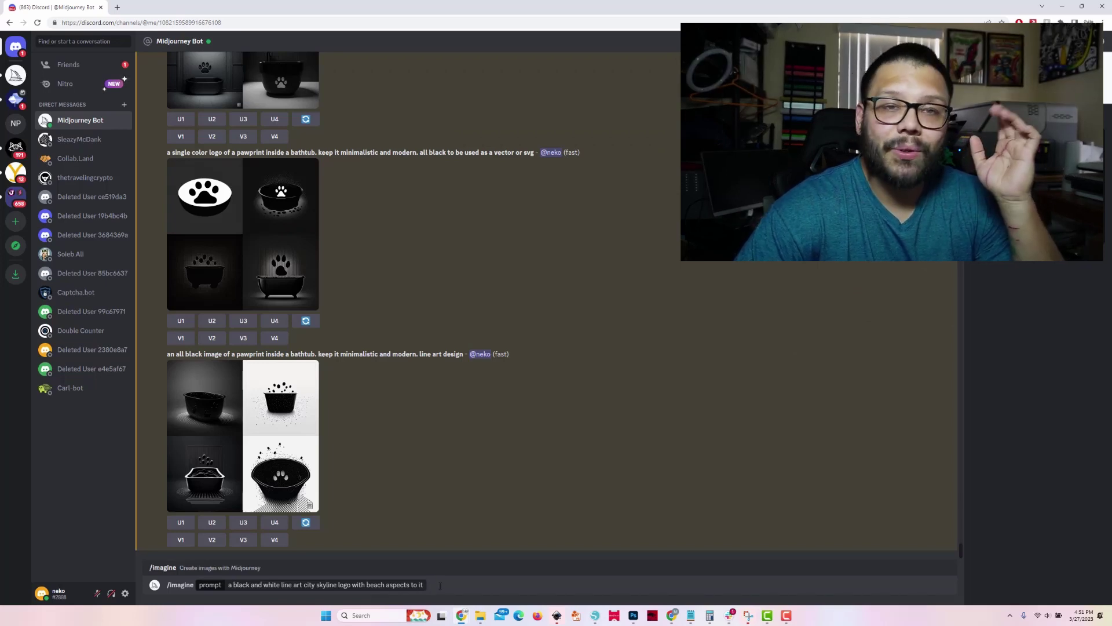
key(Return)
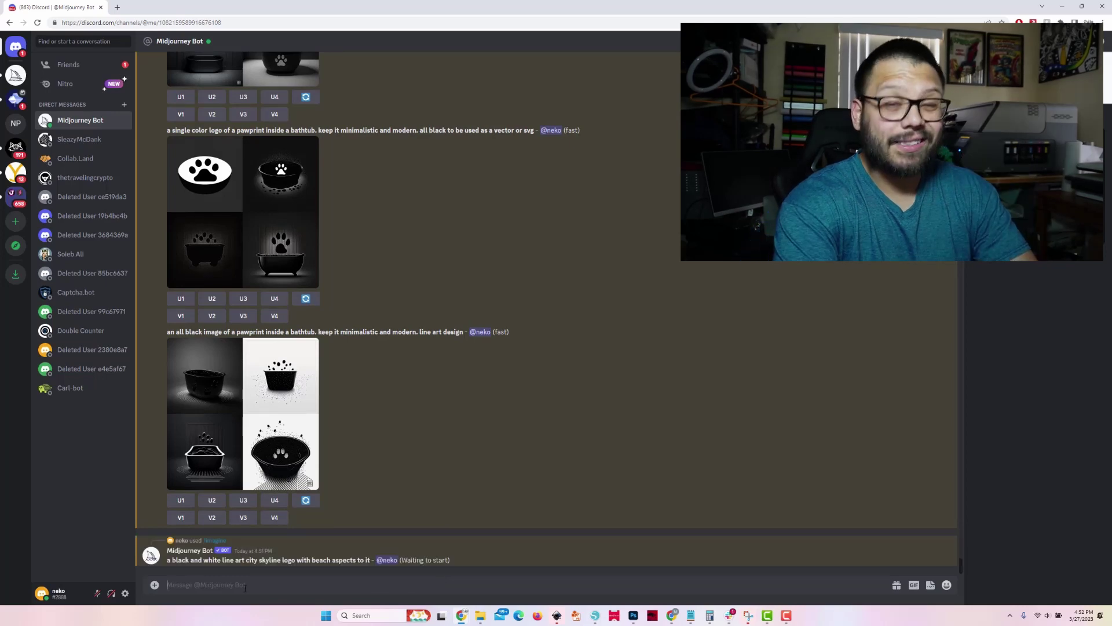
Step: Submit the /imagine prompt "a black and white line art city skyline logo with beach aspects to it for a coloring book" and view the result grids
text(/im)
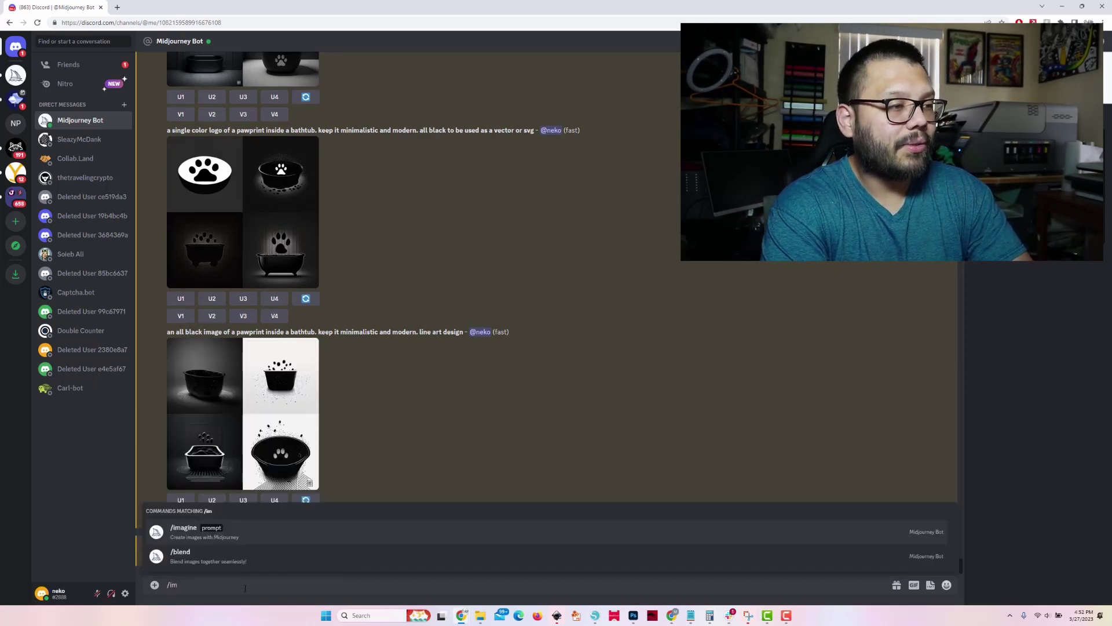
key(Tab)
text(a black and white line art city skyline logo with beach aspects to it)
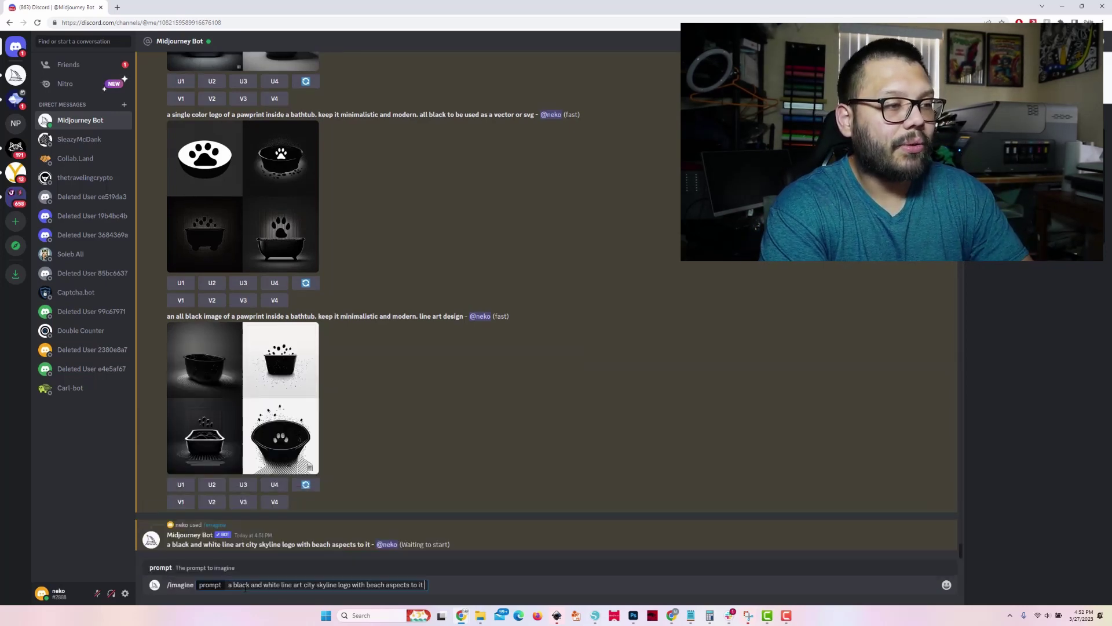
text(for a col)
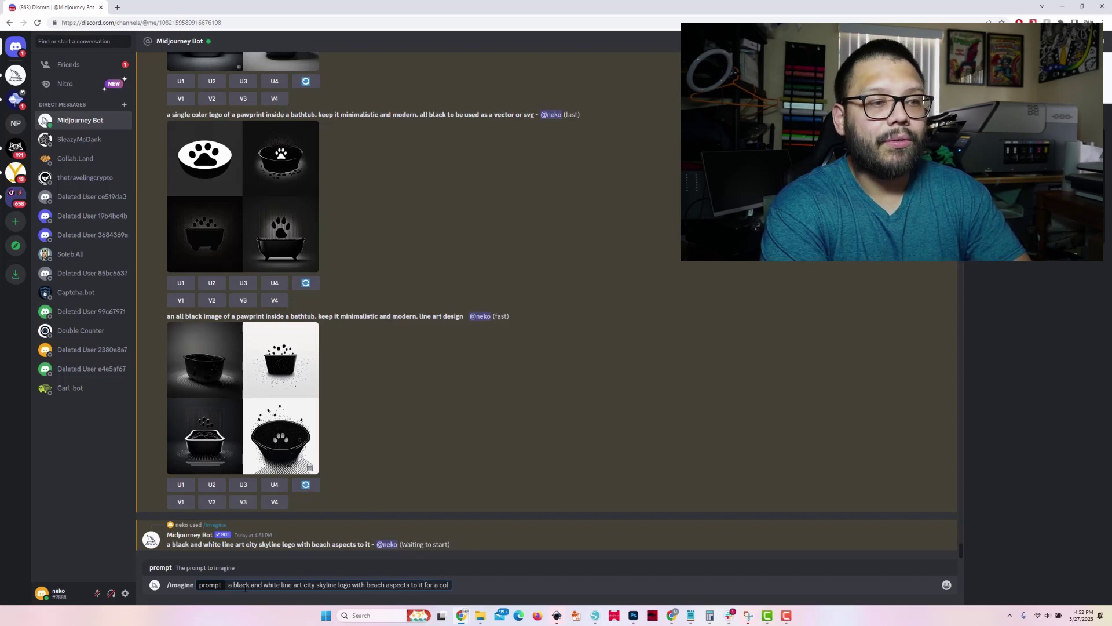
text(oring book)
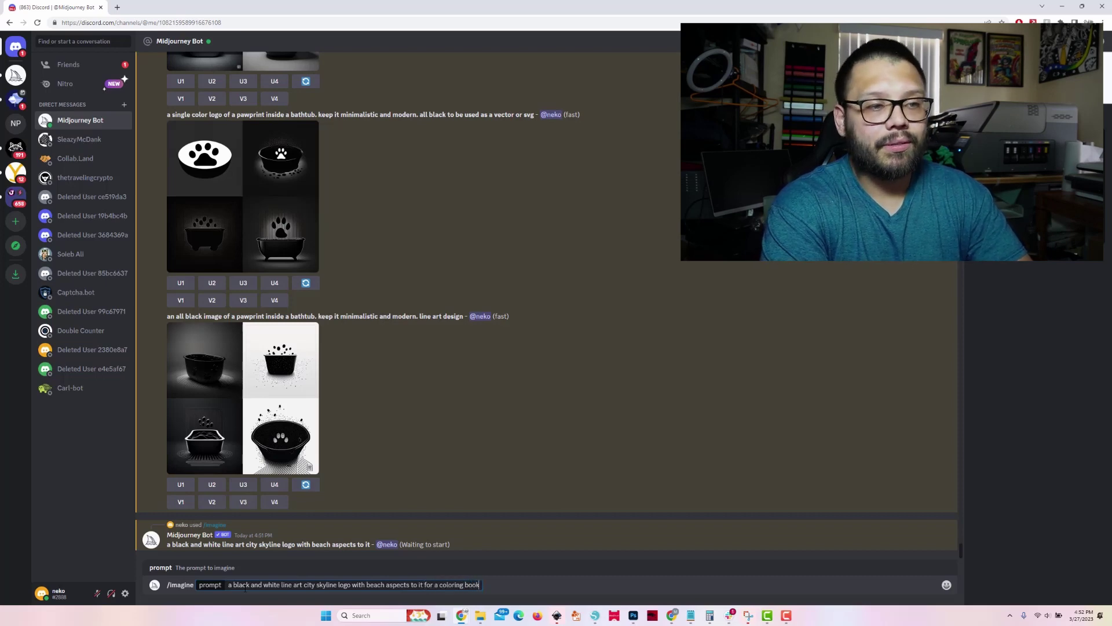
key(Return)
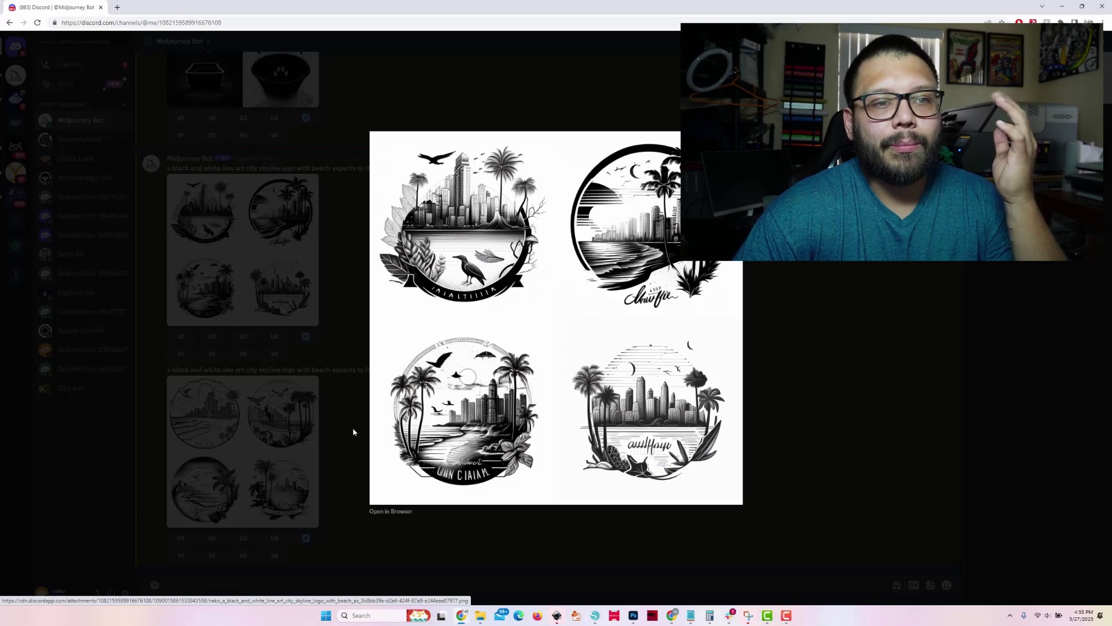
key(Right)
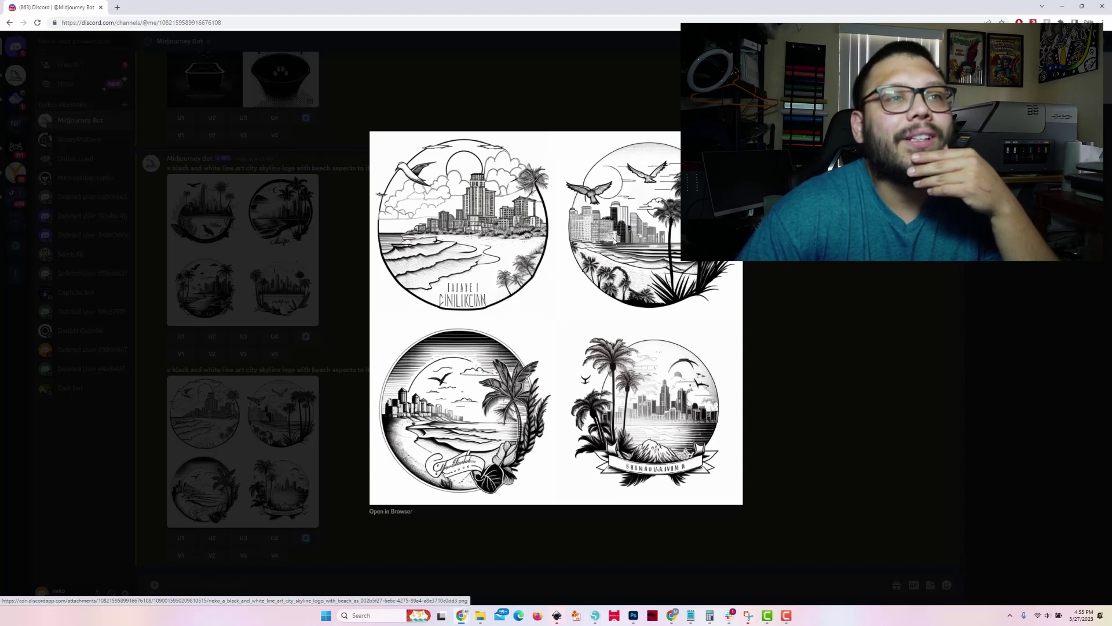
key(Escape)
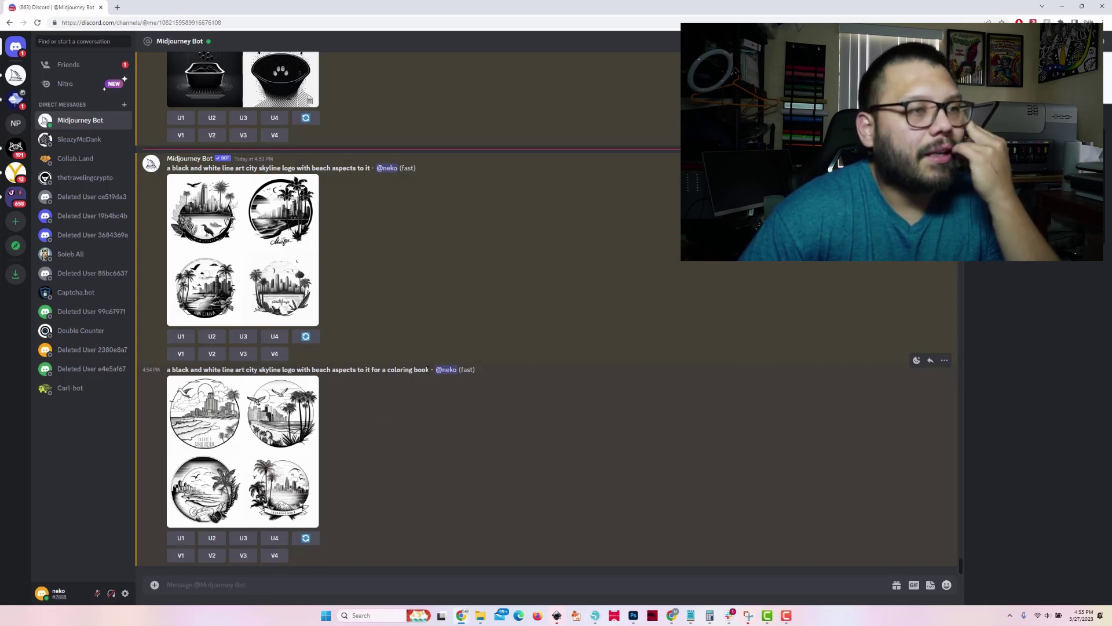
Step: Send the reworked prompt text "a black and white city skyline logo with beach aspects to it for a coloring book. keep it simple" in the bot chat
drag(431, 370, 172, 369)
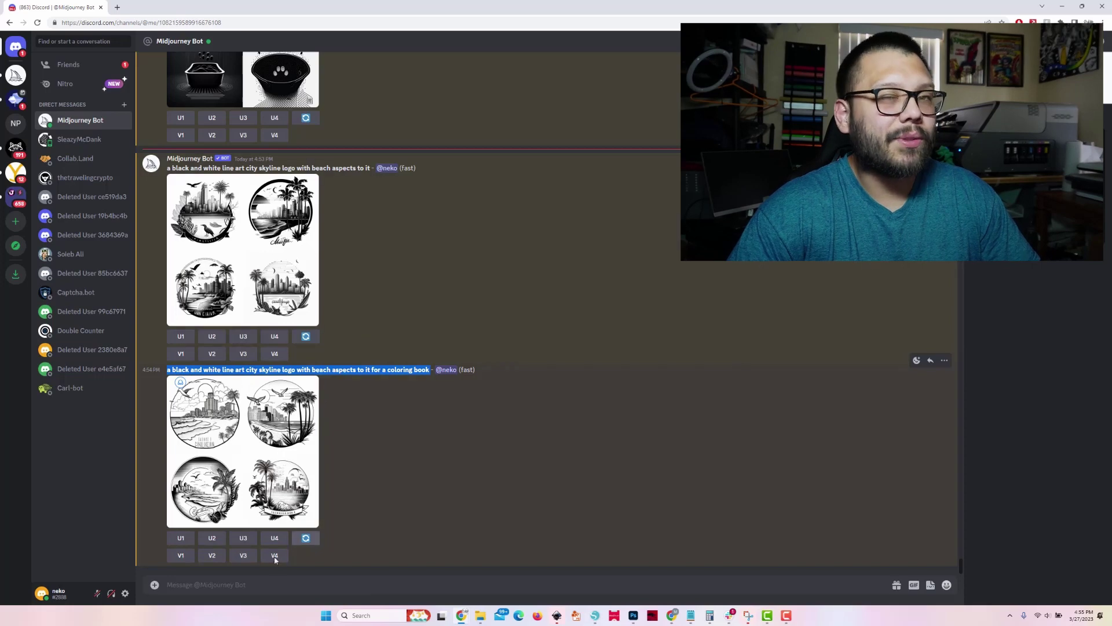
click(284, 584)
text(a black and white line art city skyline logo with beach aspects to it for a coloring book)
click(242, 584)
key(BackSpace)
key(BackSpace)
key(BackSpace)
key(BackSpace)
key(BackSpace)
key(BackSpace)
key(BackSpace)
key(BackSpace)
key(BackSpace)
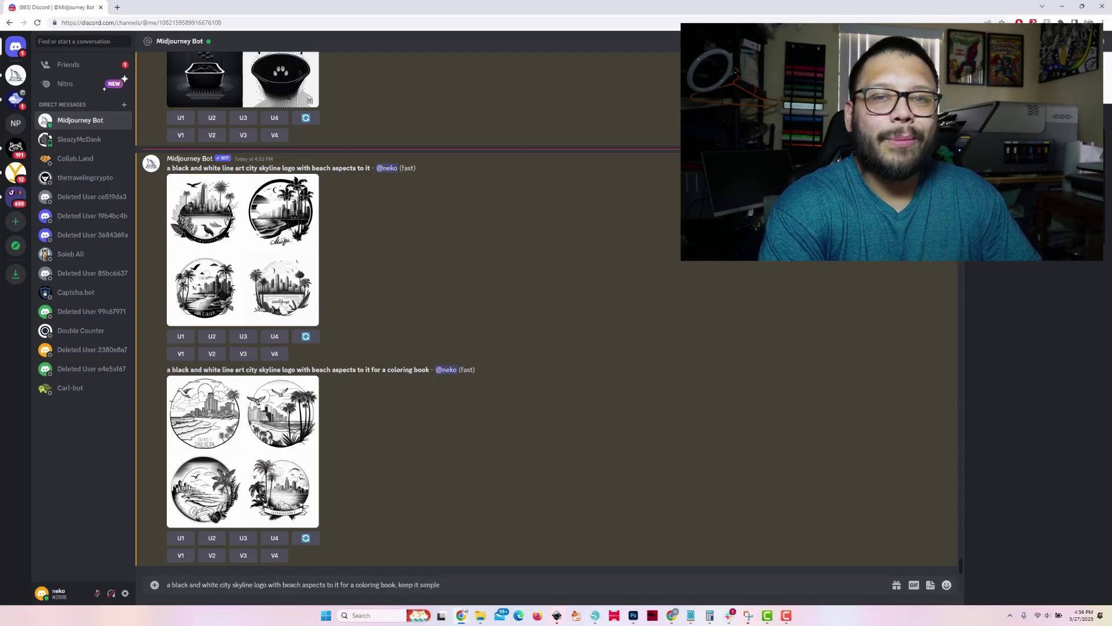
key(Return)
Step: Submit the sent "keep it simple" coloring book prompt text as an /imagine request
triple_click(410, 560)
key(ctrl+c)
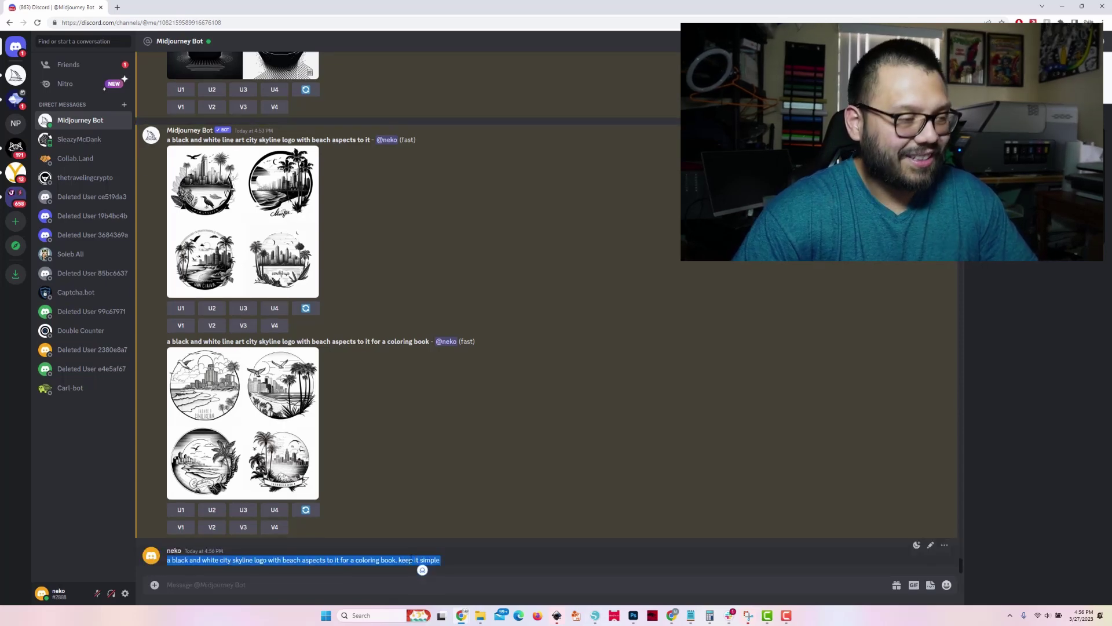
text(/imagine)
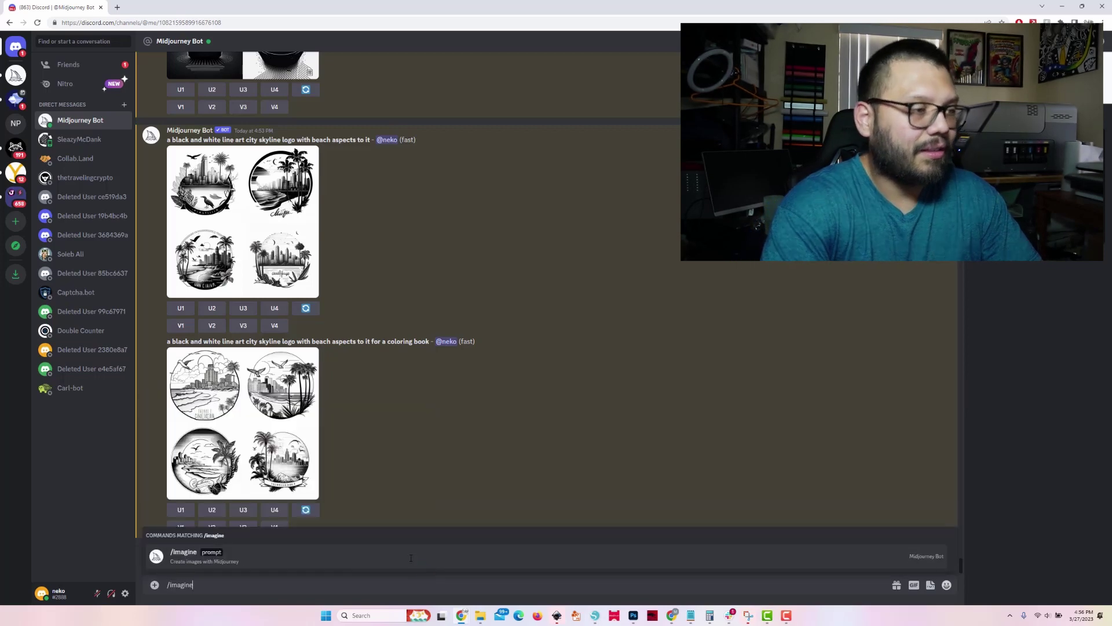
key(Tab)
key(ctrl+v)
key(Return)
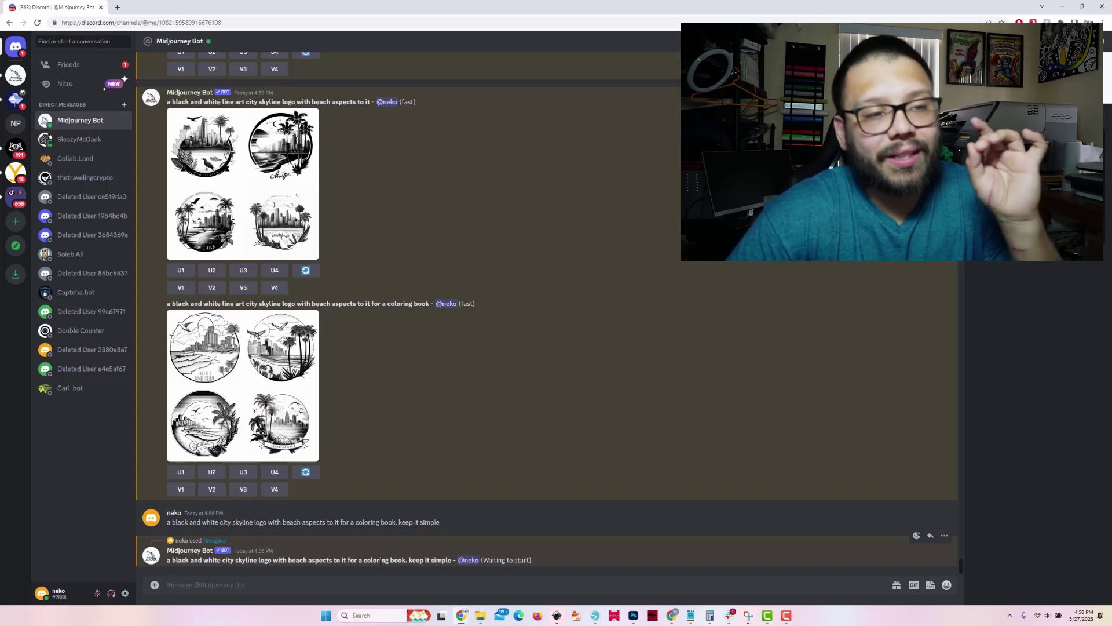
Step: Compare the enlarged preview of the simple skyline grid with the earlier line art coloring book grid
scroll(324, 407, up, 2)
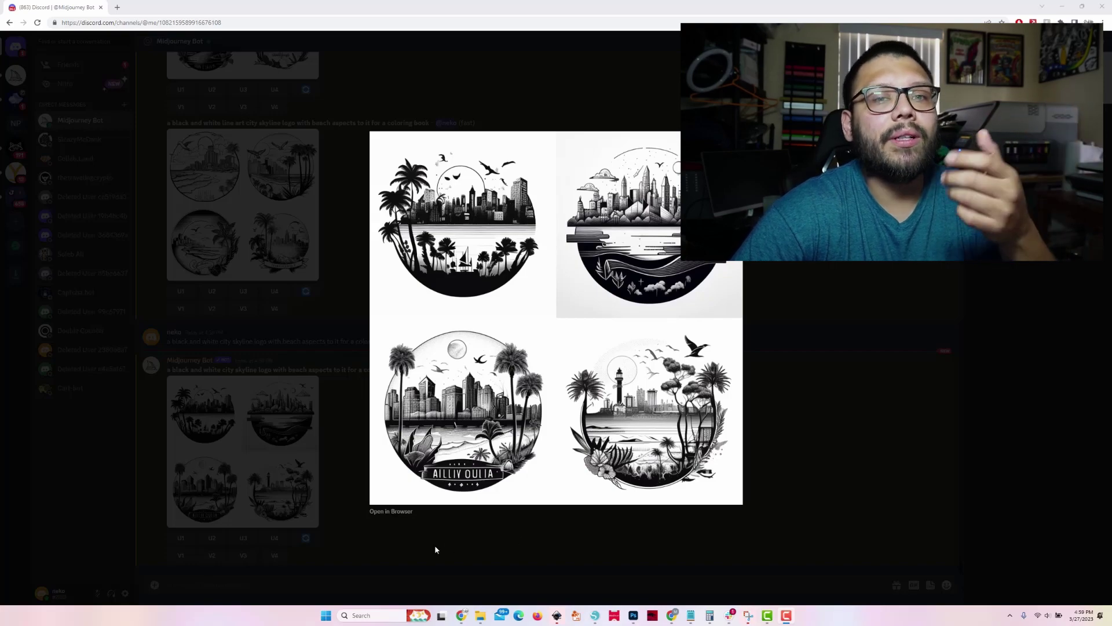
click(457, 539)
scroll(465, 532, up, 2)
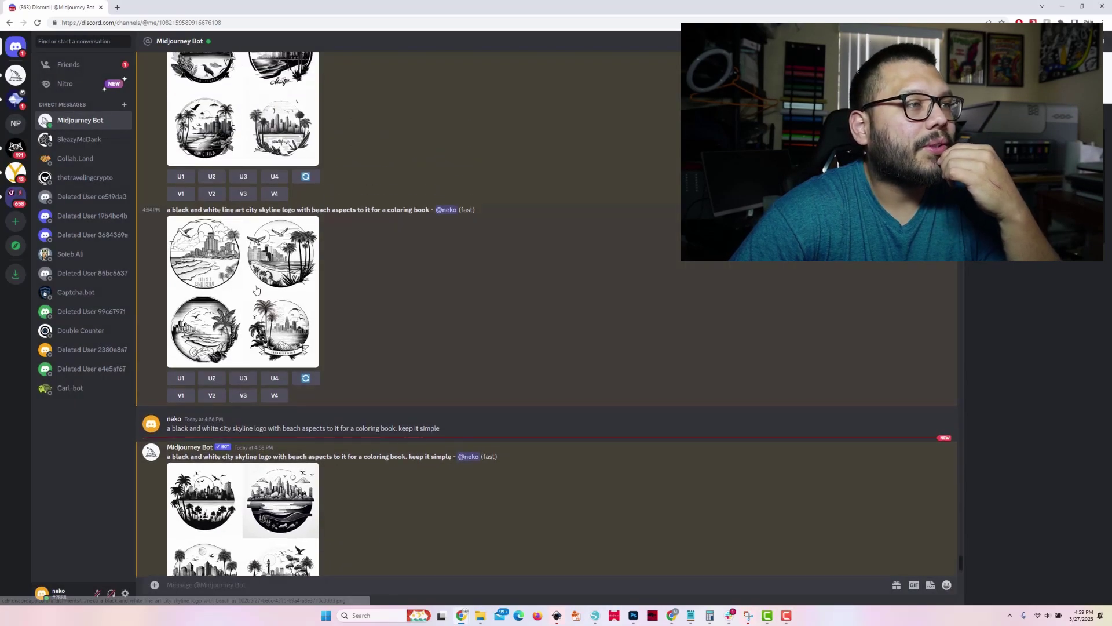
click(256, 291)
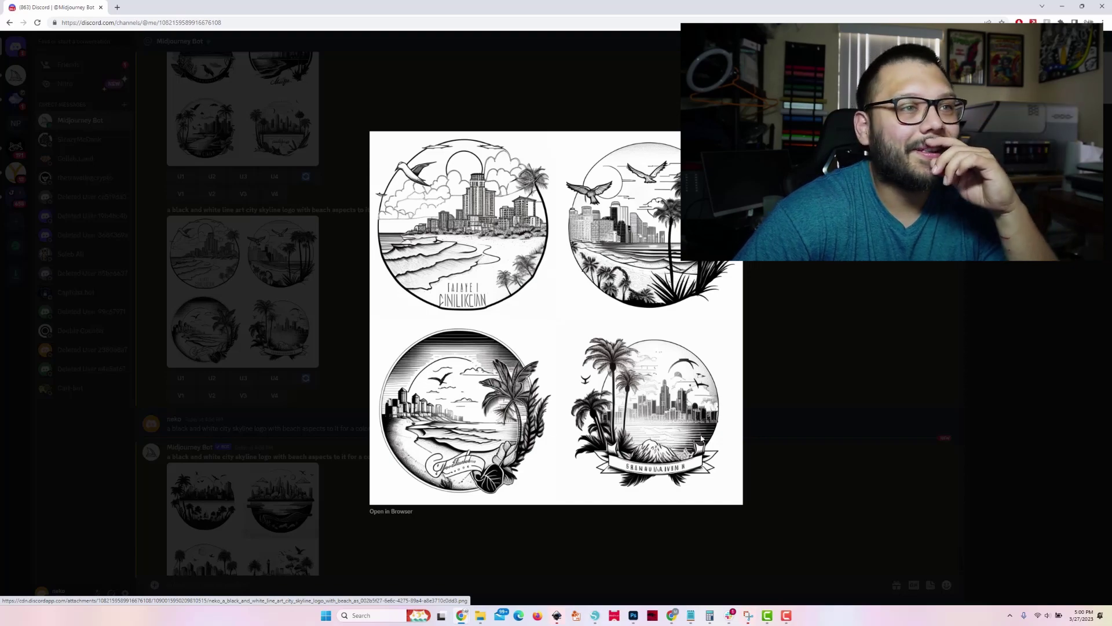
click(774, 360)
scroll(774, 360, up, 5)
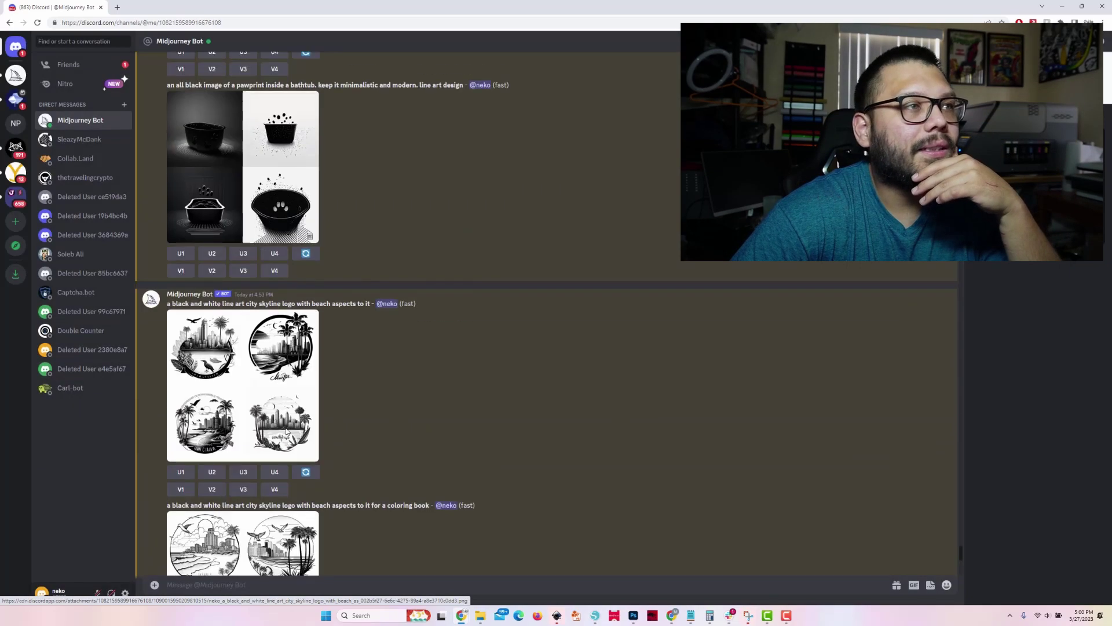
Step: Upscale the second design of the "all in 1 color. modern logo style with line art" skyline grid and generate variations of it
click(243, 350)
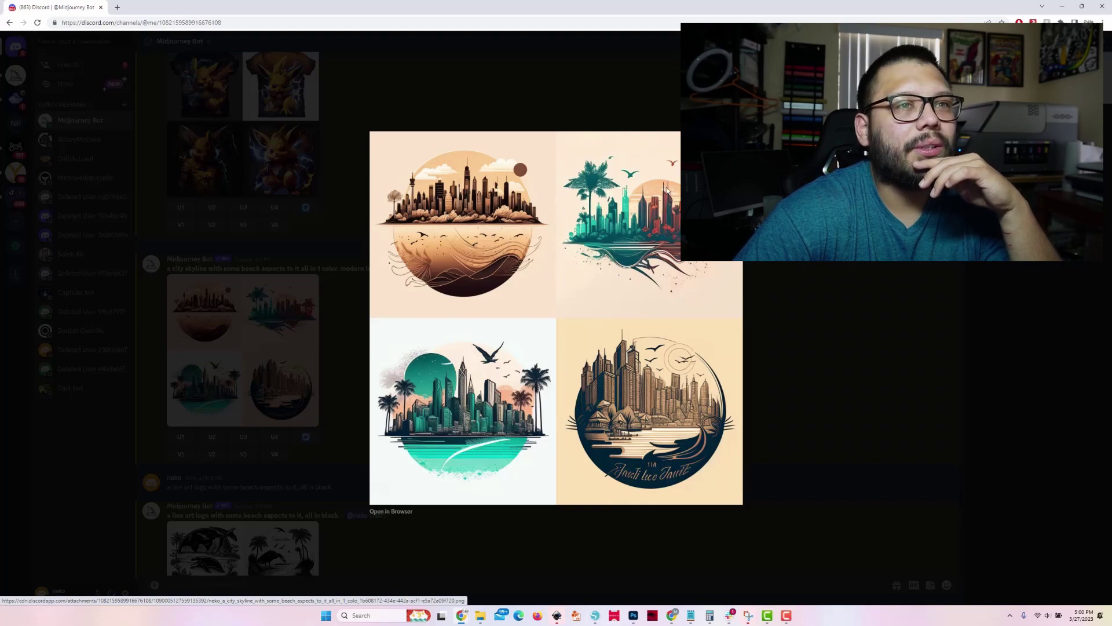
click(288, 304)
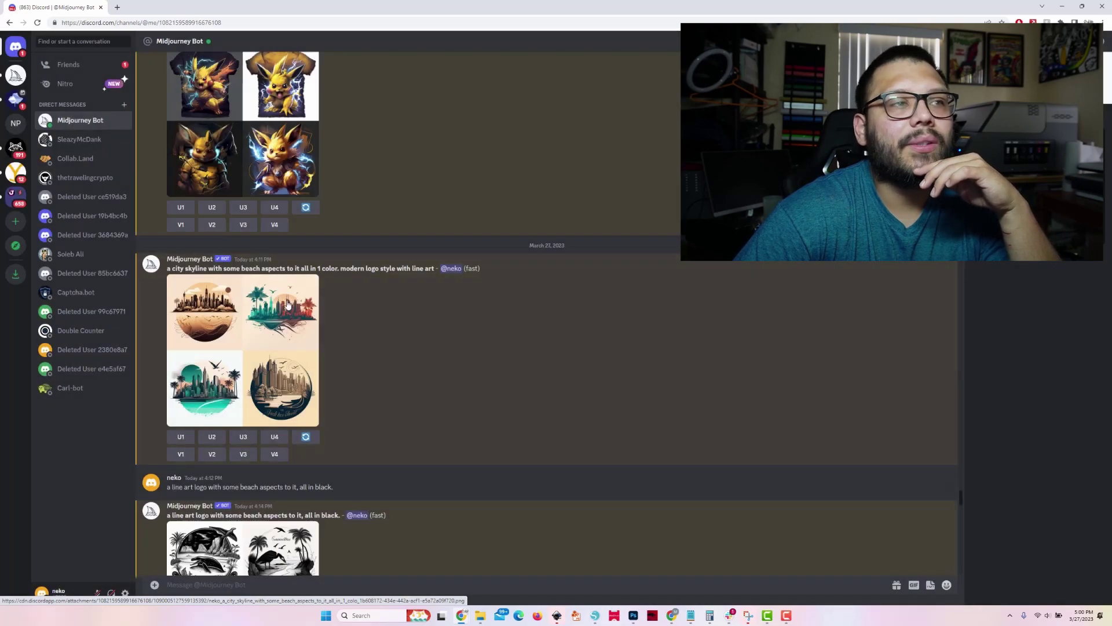
click(210, 441)
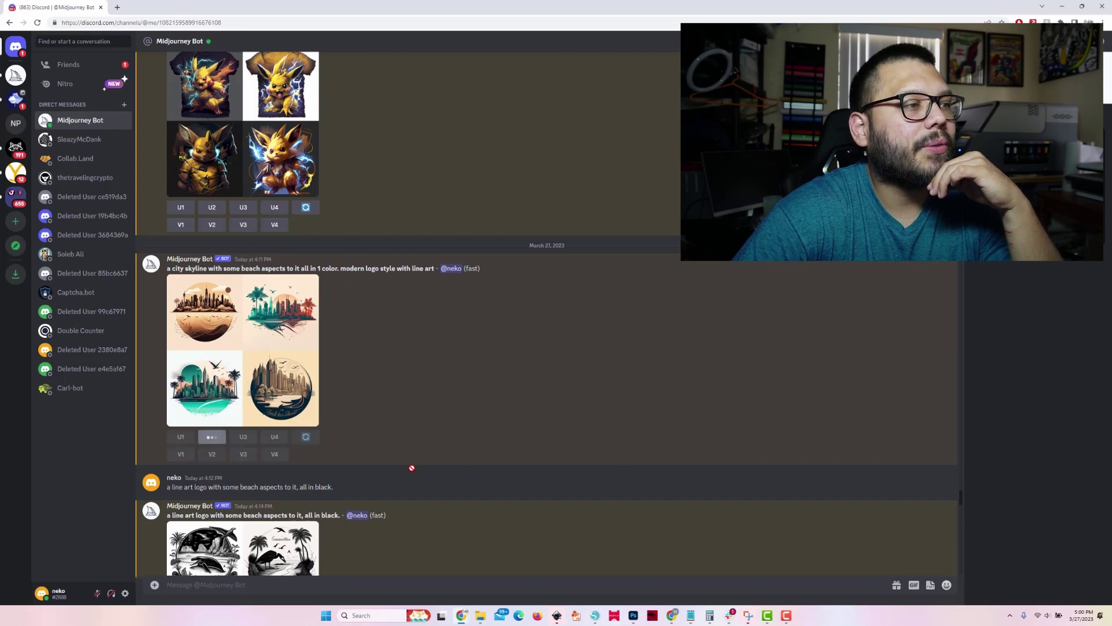
click(214, 455)
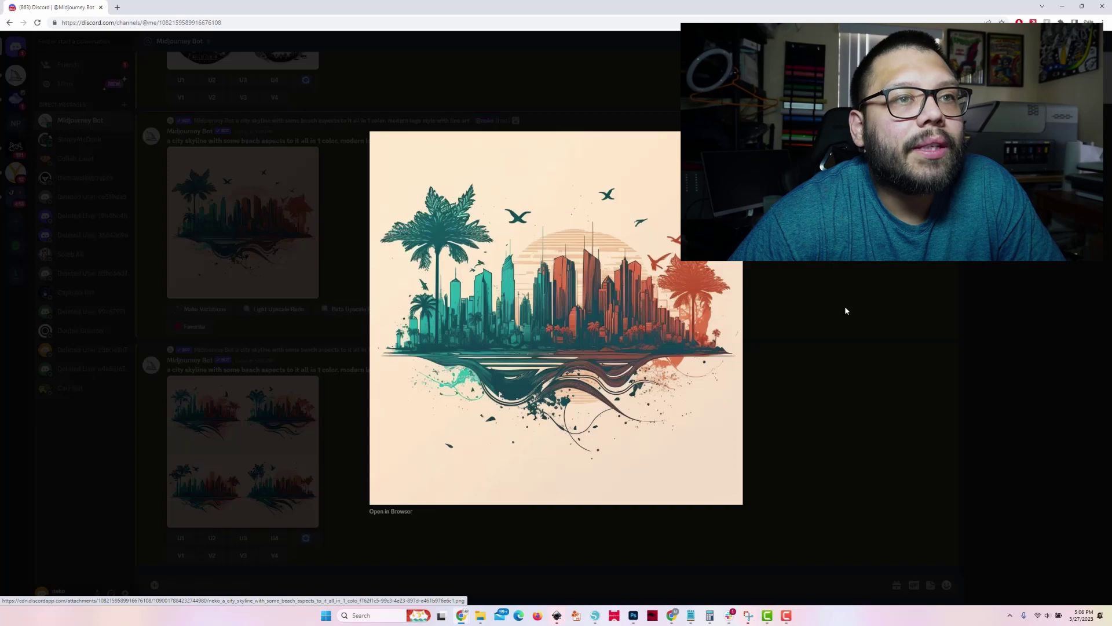
Step: Examine the enlarged grid of variations of the teal and orange skyline design
click(846, 305)
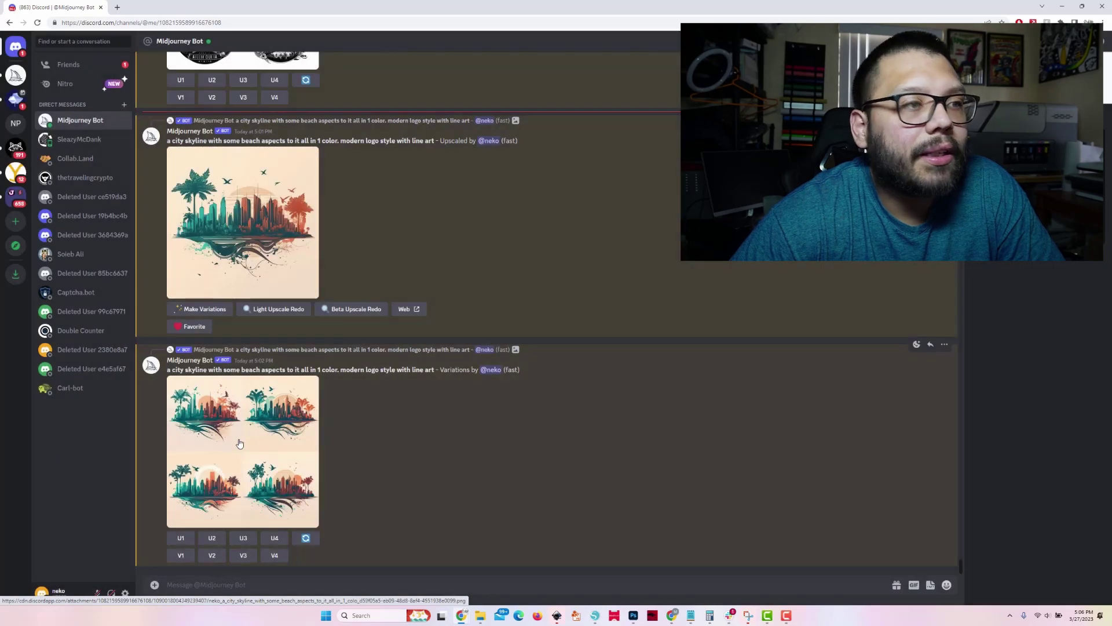
click(240, 444)
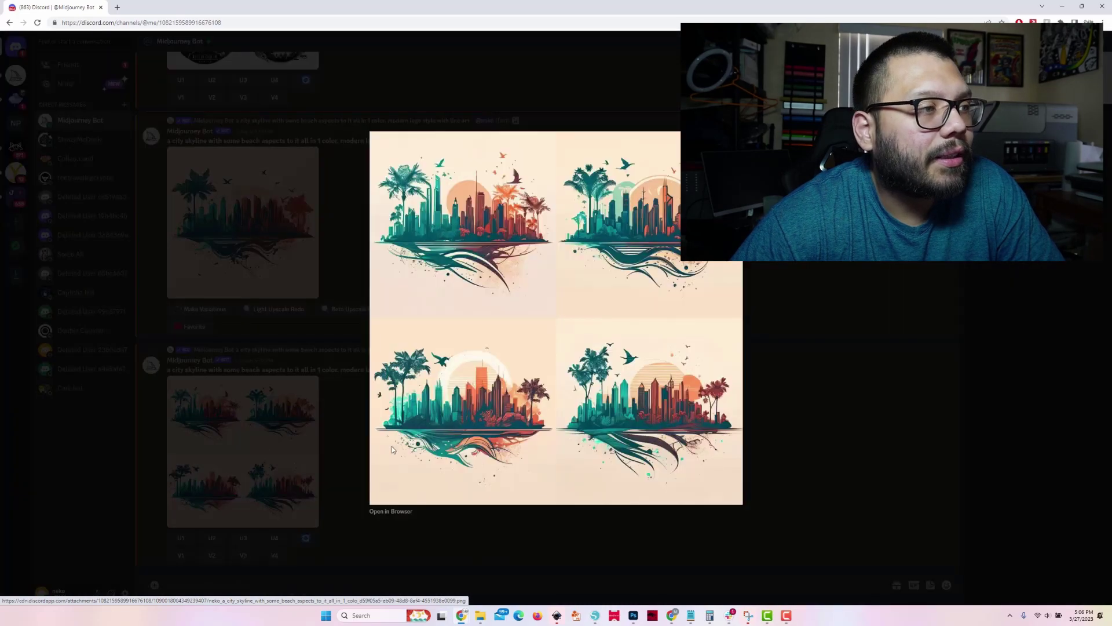
click(806, 381)
Step: Copy the upscaled teal and orange skyline image and paste it into the blank Inkscape document
click(260, 219)
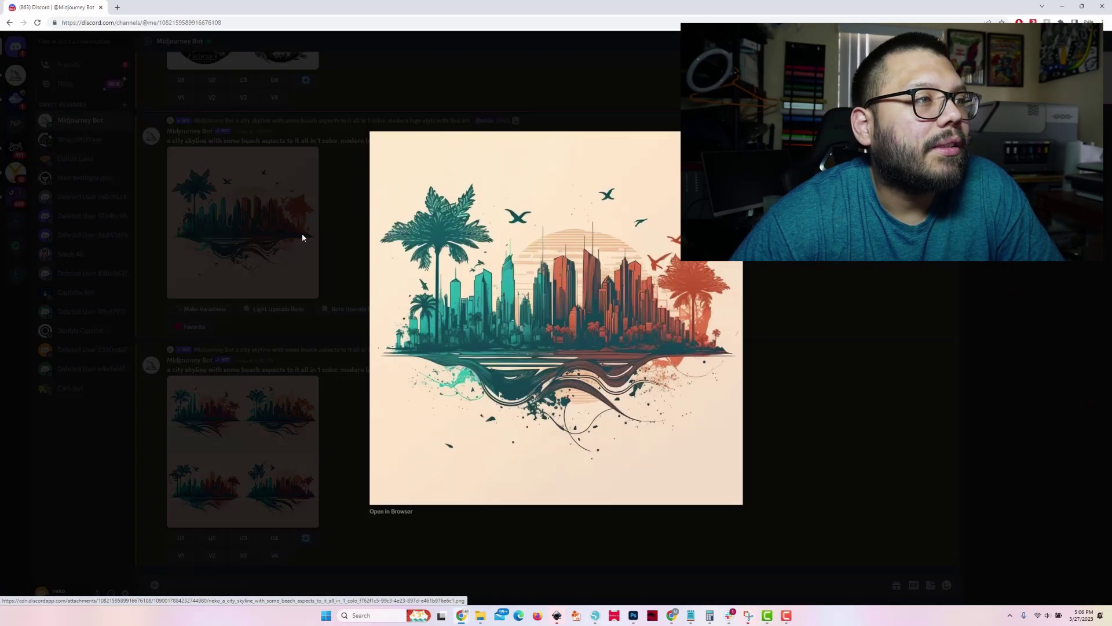
right_click(543, 269)
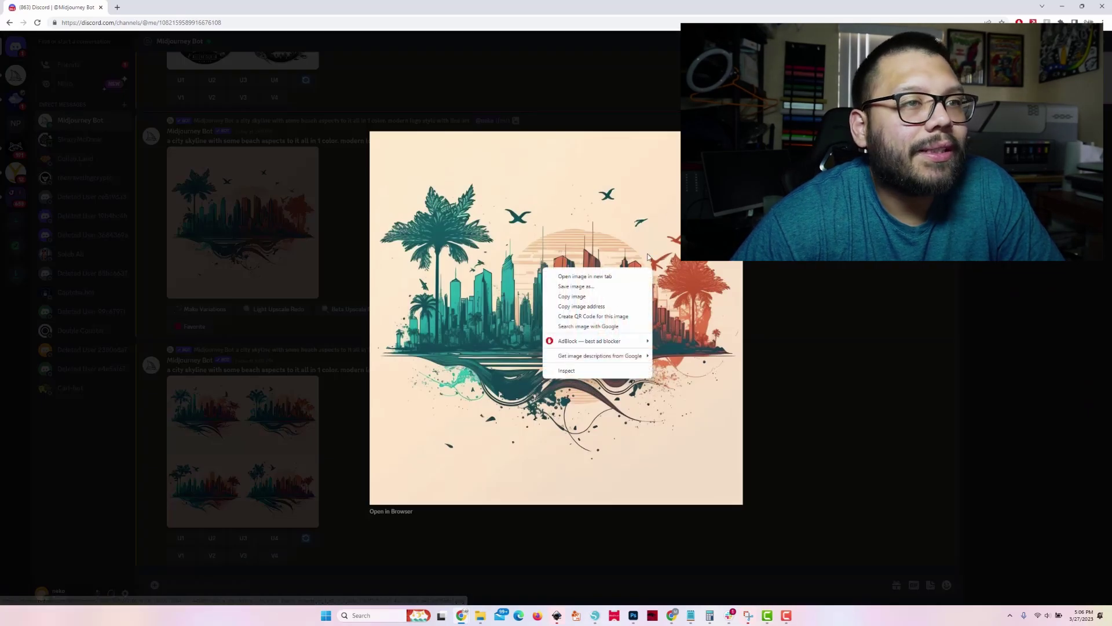
click(593, 306)
click(557, 619)
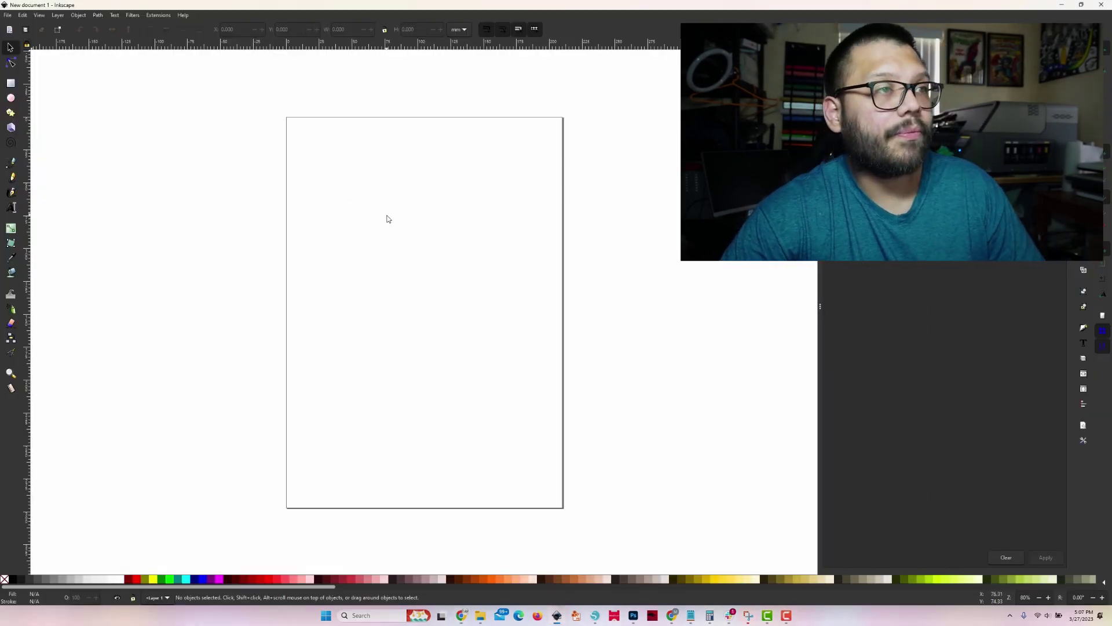
key(ctrl+v)
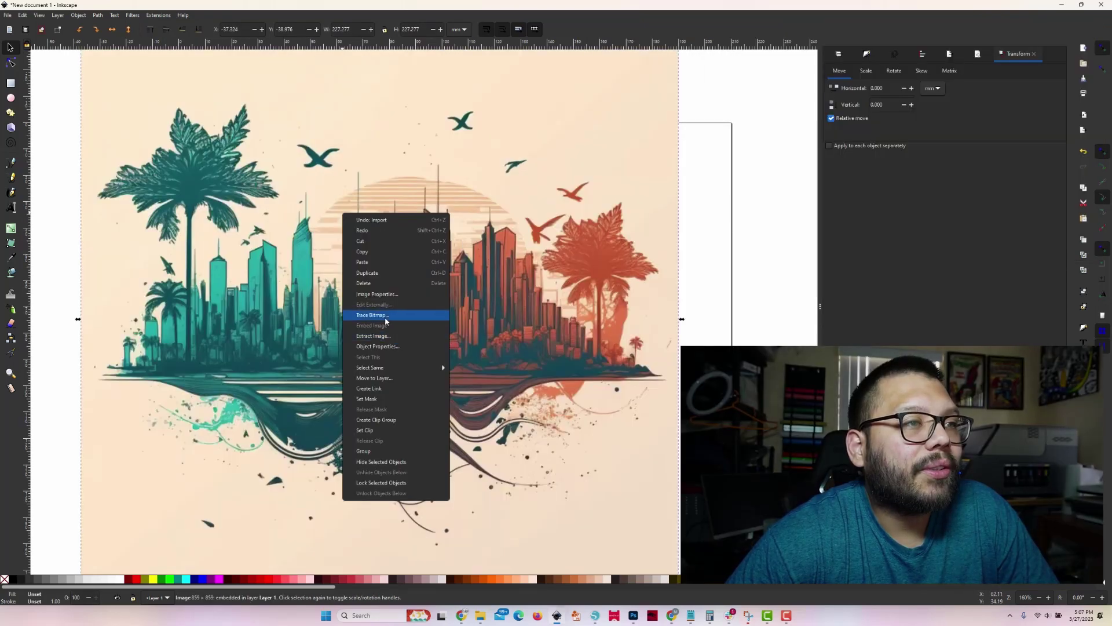
Step: Try a single-scan brightness cutoff trace of the skyline image at threshold 0.450, move the traced path off the image and delete it
click(387, 320)
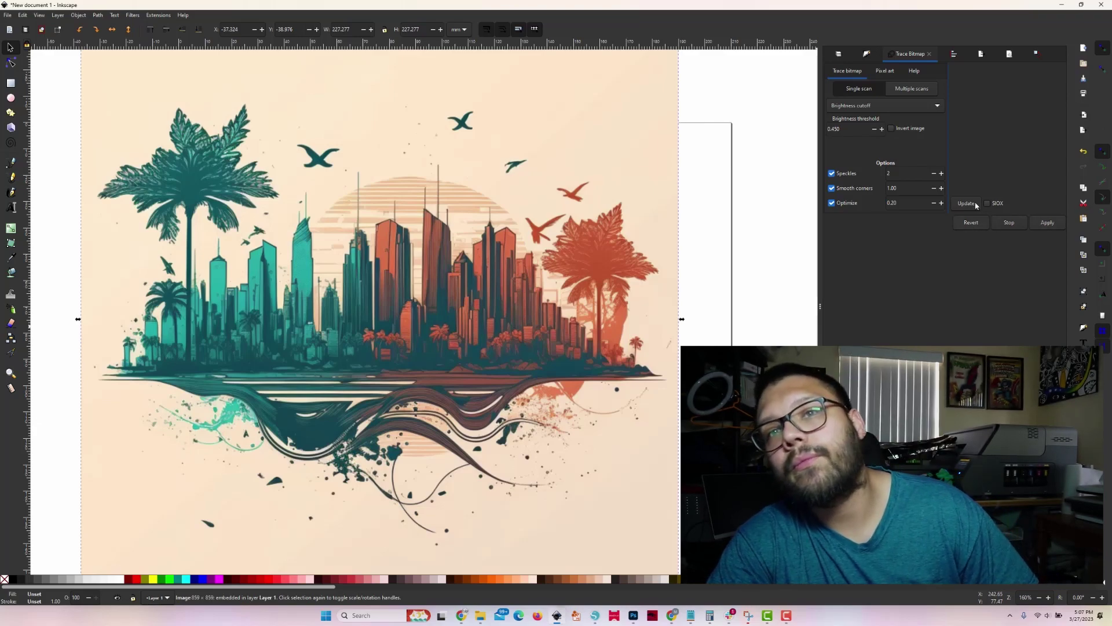
click(1048, 222)
mouse_move(241, 300)
mouse_down()
mouse_move(467, 276)
mouse_move(395, 292)
mouse_move(432, 311)
mouse_up()
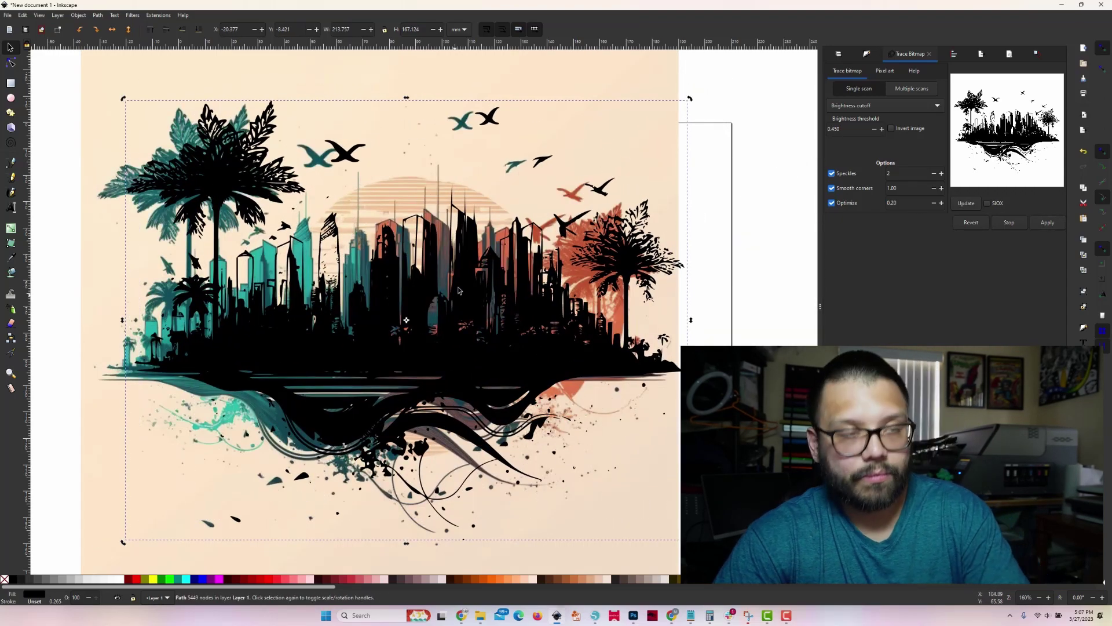
key(Delete)
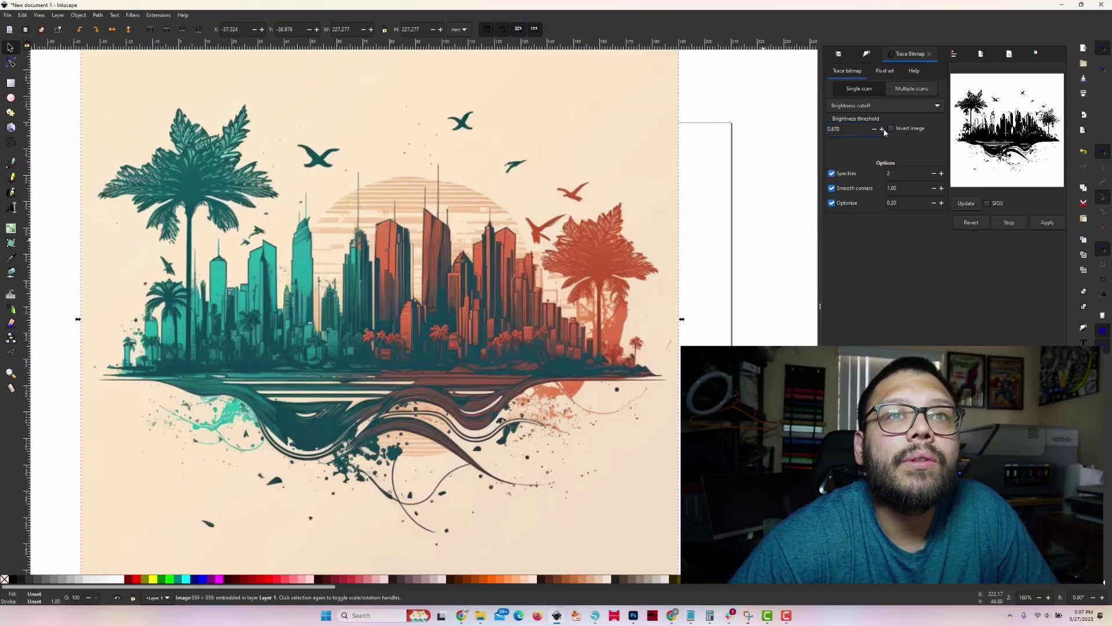
Step: Try tracing the skyline image with the brightness threshold at 0.700, move the result to inspect it, and undo the trace
click(1048, 222)
drag(456, 377, 454, 466)
mouse_move(538, 156)
mouse_down()
mouse_move(46, 174)
mouse_move(38, 186)
mouse_up()
mouse_move(435, 412)
mouse_down()
mouse_move(606, 283)
mouse_move(621, 257)
mouse_move(557, 320)
mouse_up()
key(ctrl+z)
key(ctrl+z)
key(ctrl+z)
key(ctrl+z)
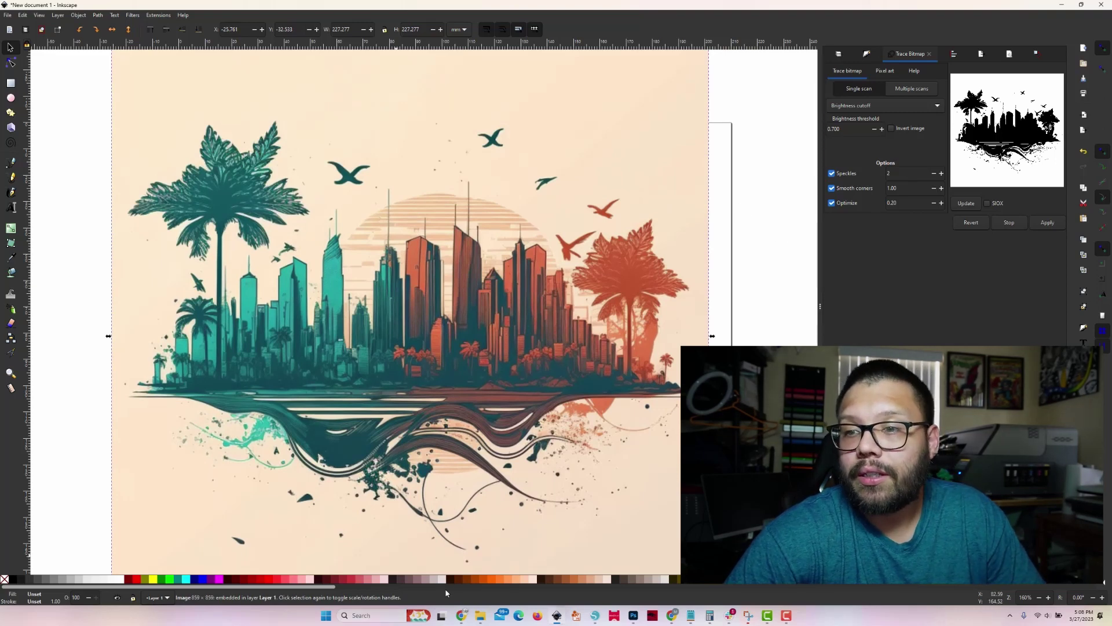
Step: Switch to Microsoft Edge and search the web for "cityscape svg"
mouse_move(462, 615)
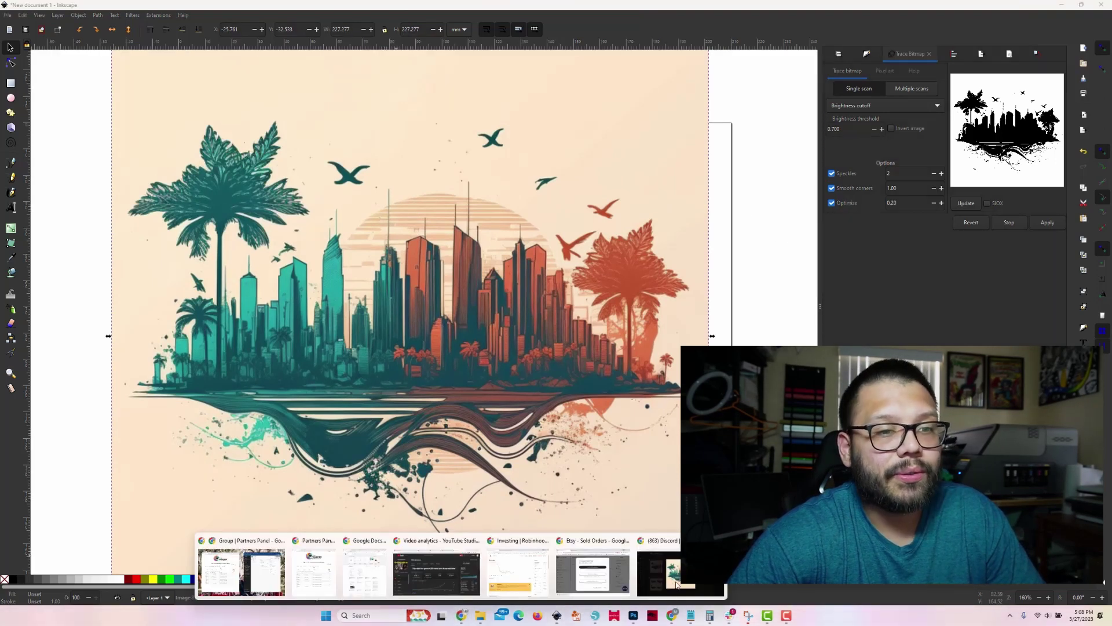
click(517, 618)
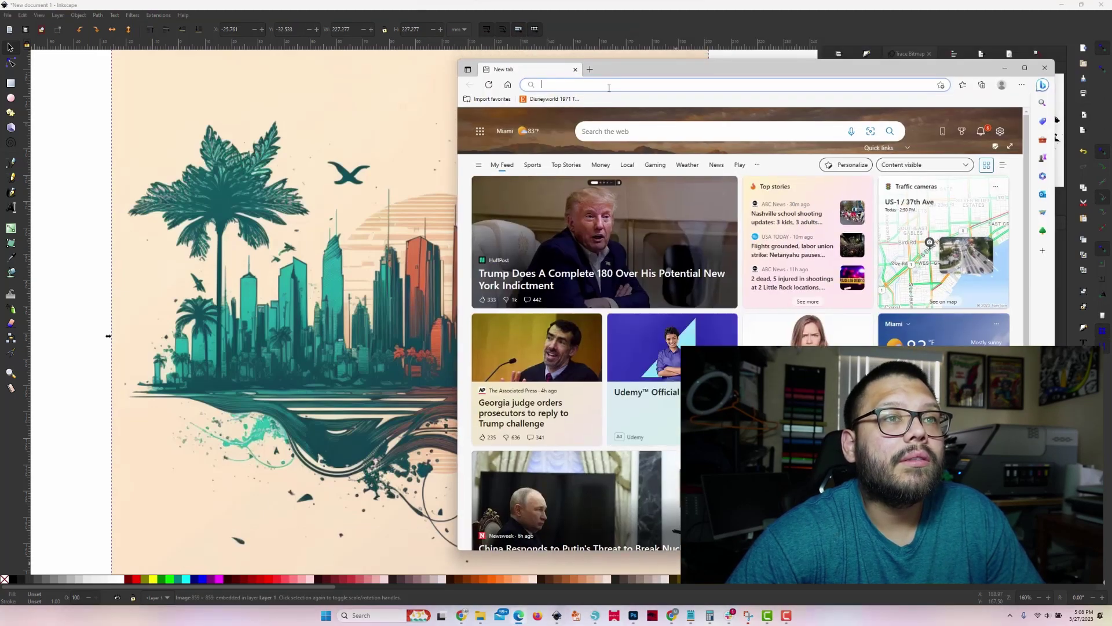
click(584, 85)
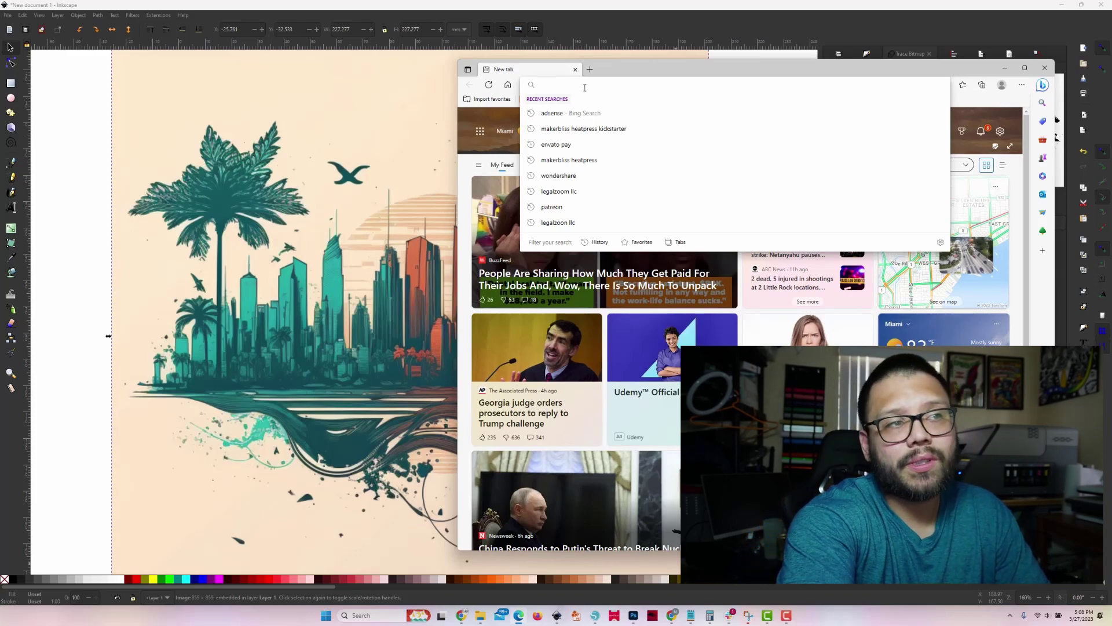
text(d)
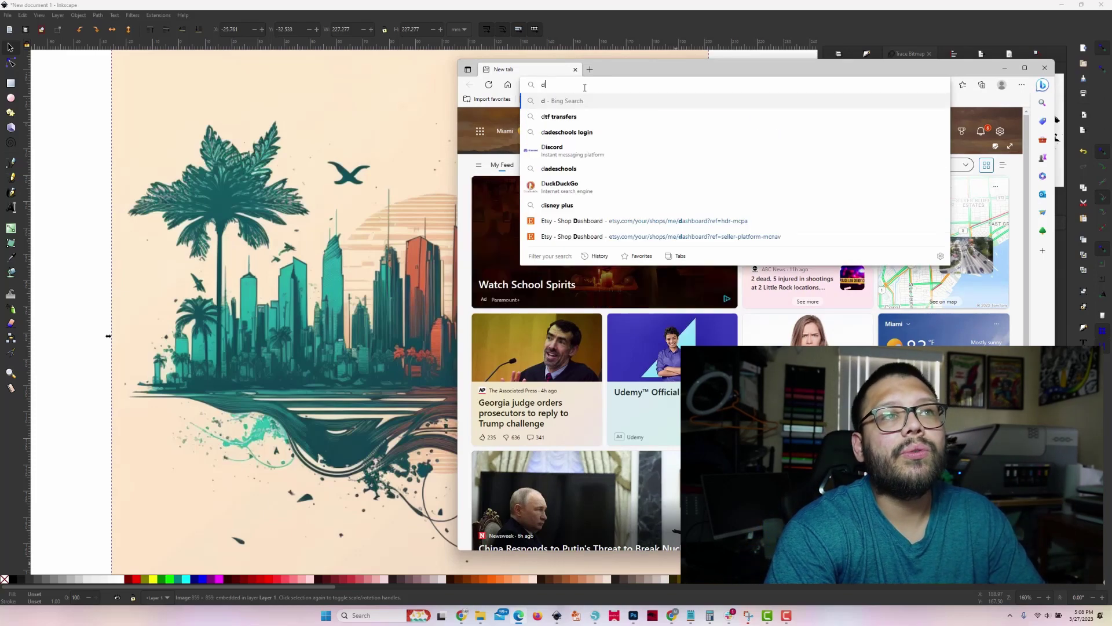
key(BackSpace)
text(citysca)
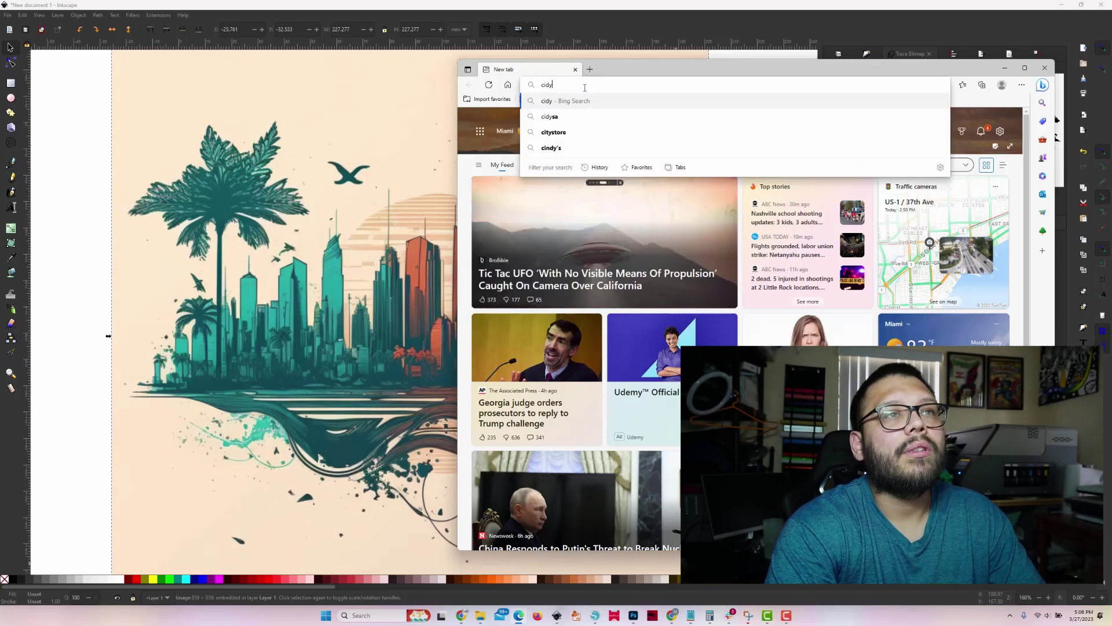
text(pe svg)
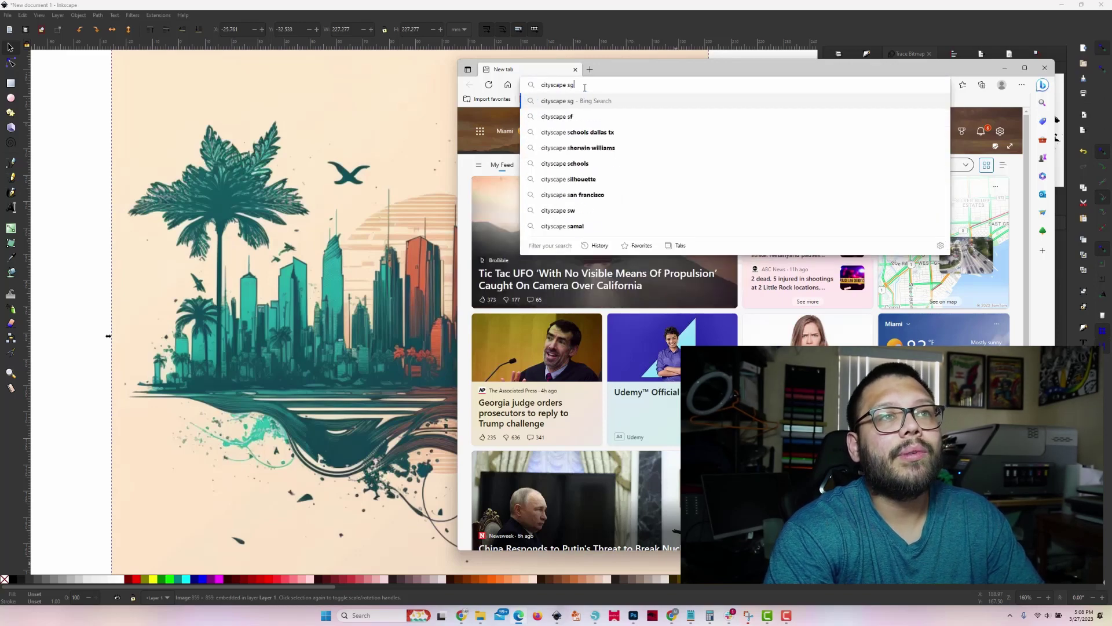
key(Return)
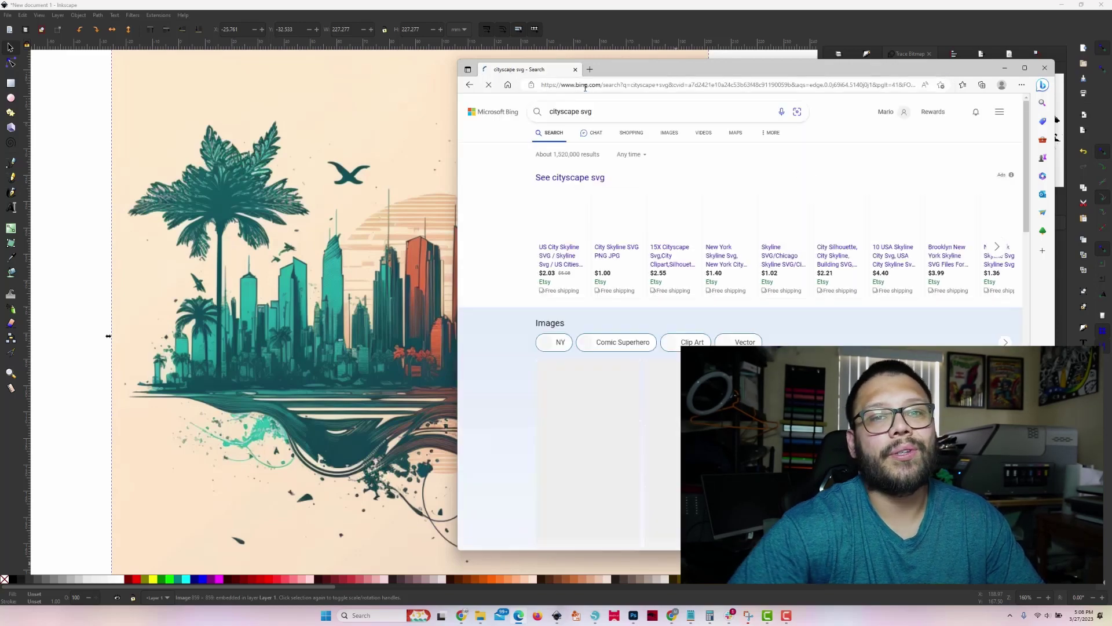
Step: Look over the cityscape image results and refine the search to "cityscape svg free"
drag(724, 68, 549, 64)
scroll(550, 232, down, 3)
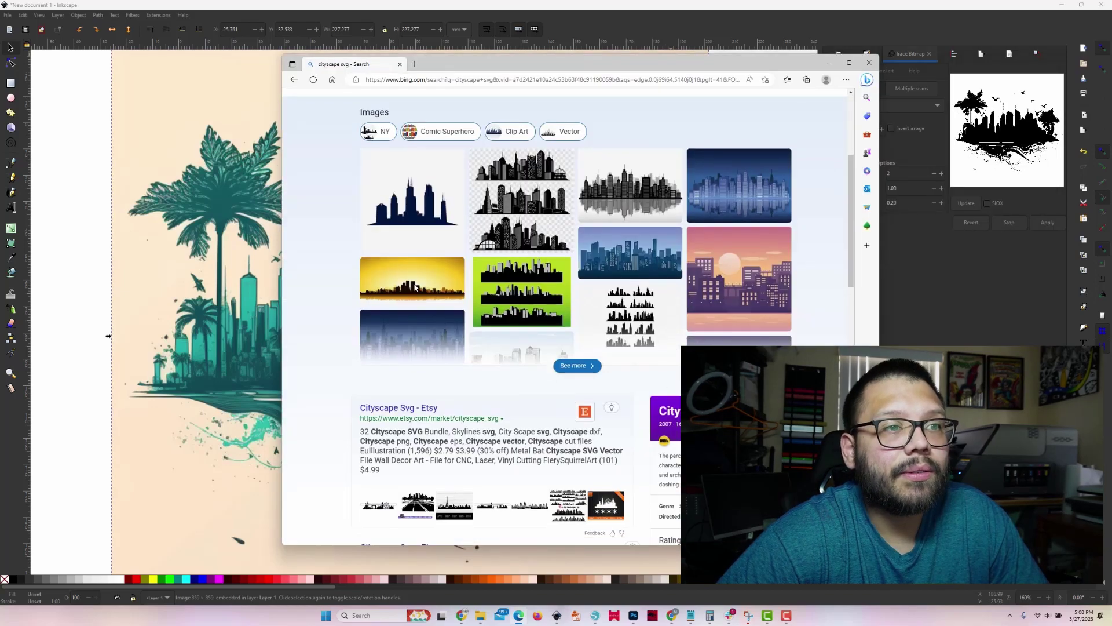
scroll(493, 244, up, 5)
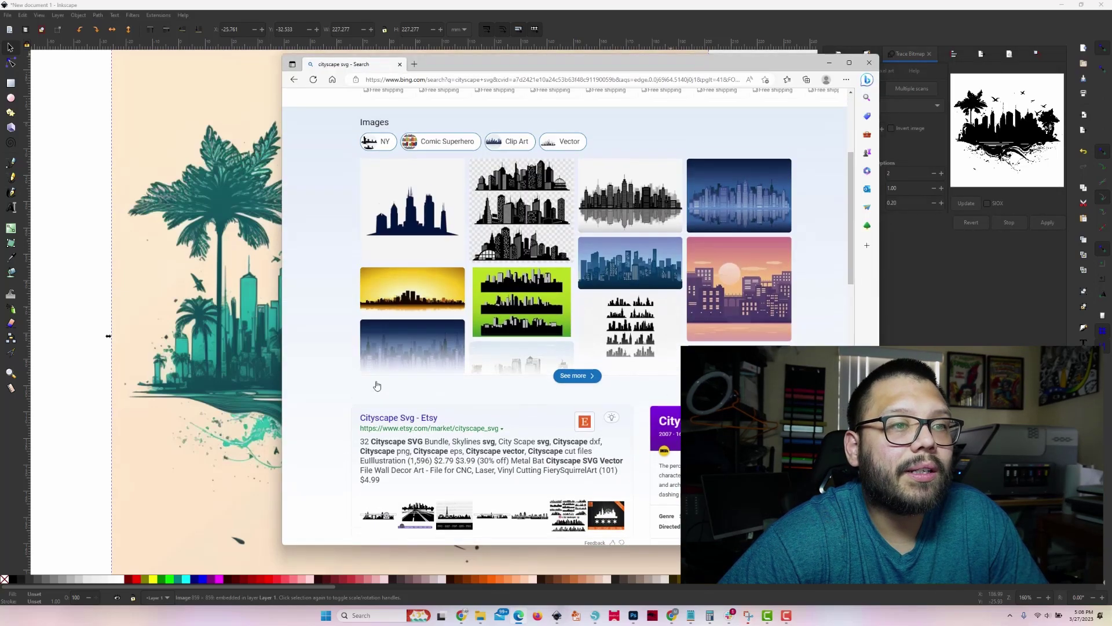
text(free)
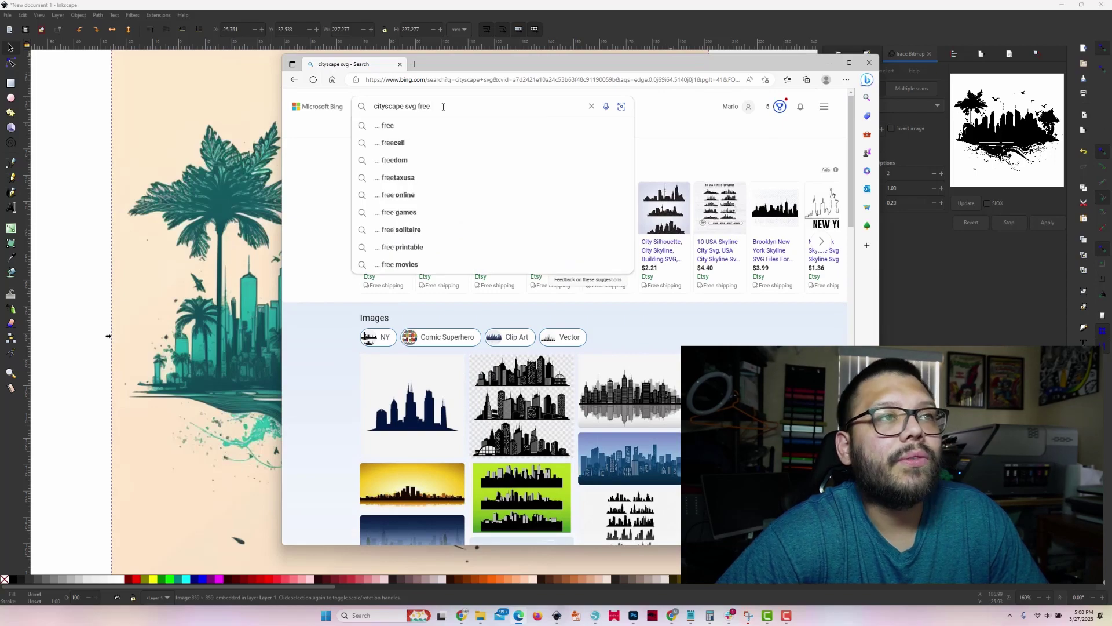
key(Return)
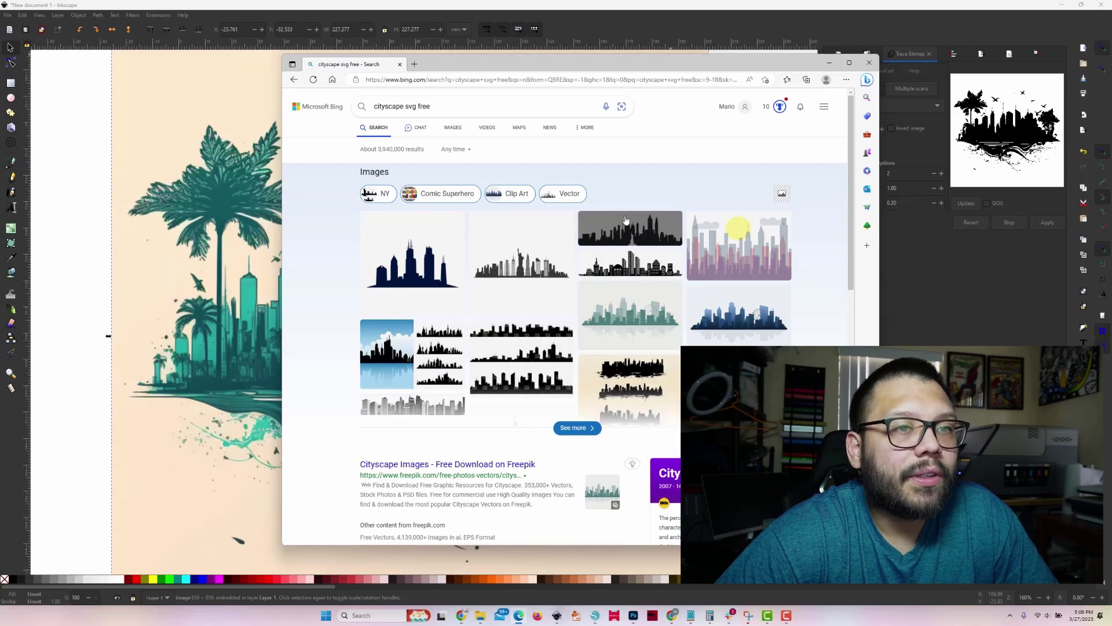
Step: Open the New York skyline silhouette with the Statue of Liberty cutout, copy the image and paste it into the Inkscape document
click(645, 241)
click(609, 461)
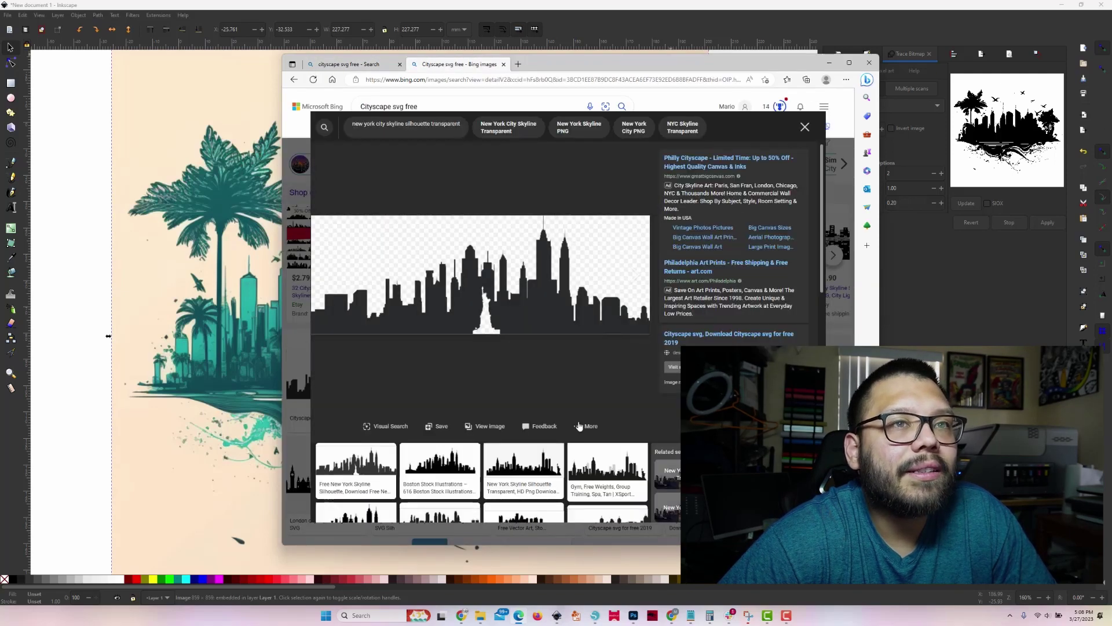
right_click(517, 302)
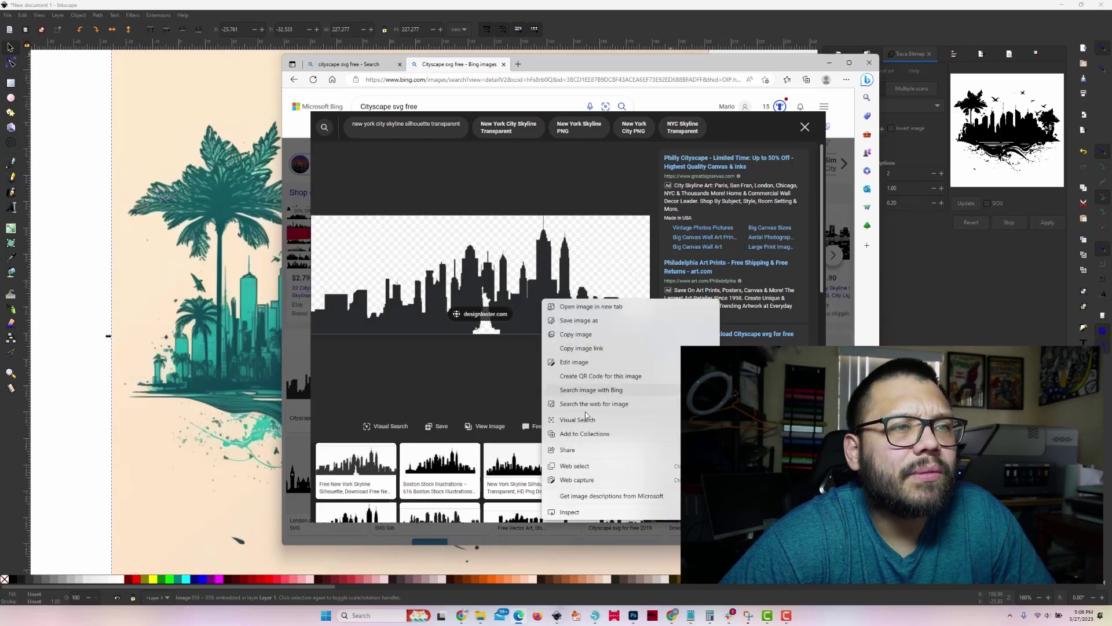
click(579, 334)
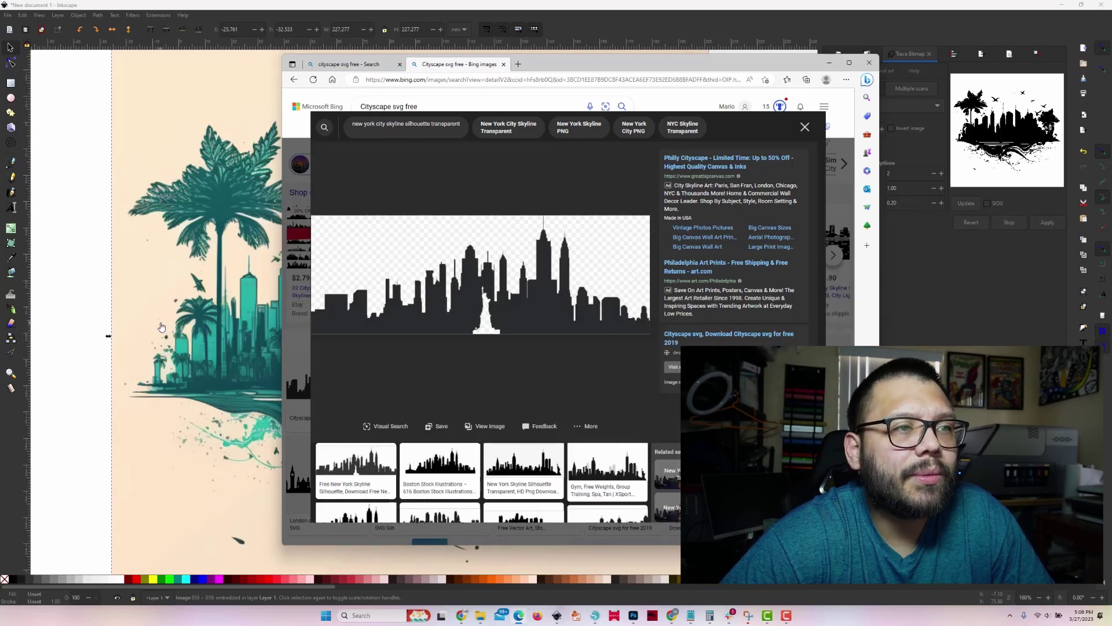
click(162, 328)
key(ctrl+v)
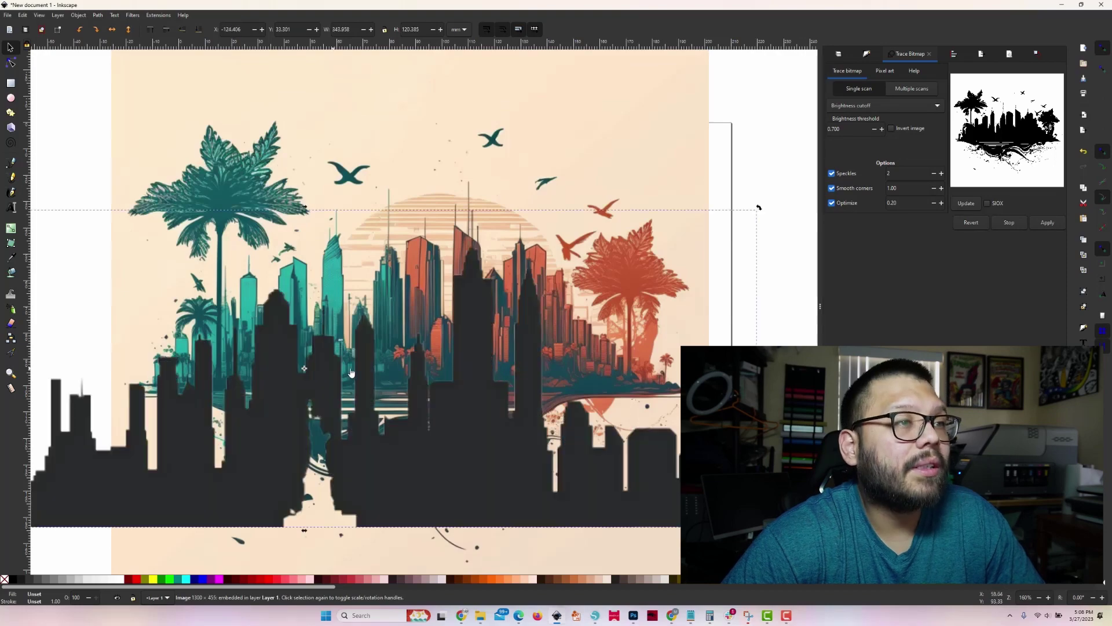
Step: Trace the pasted skyline silhouette with a single-scan brightness cutoff at 0.700 and keep only the traced path, moved off its source image
scroll(347, 375, down, 3)
right_click(338, 381)
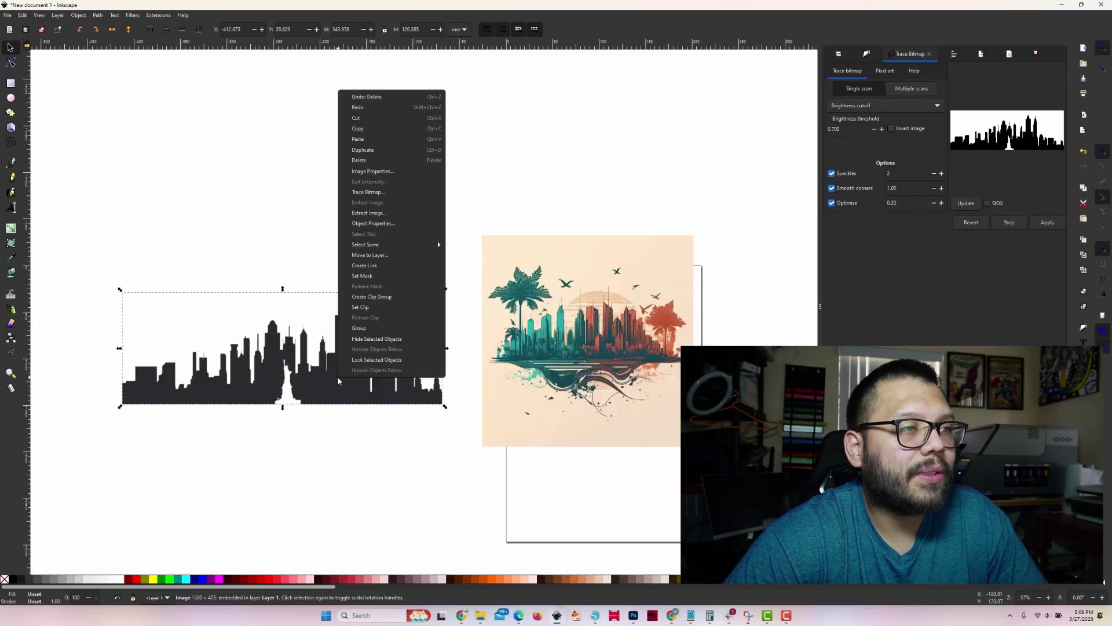
click(375, 192)
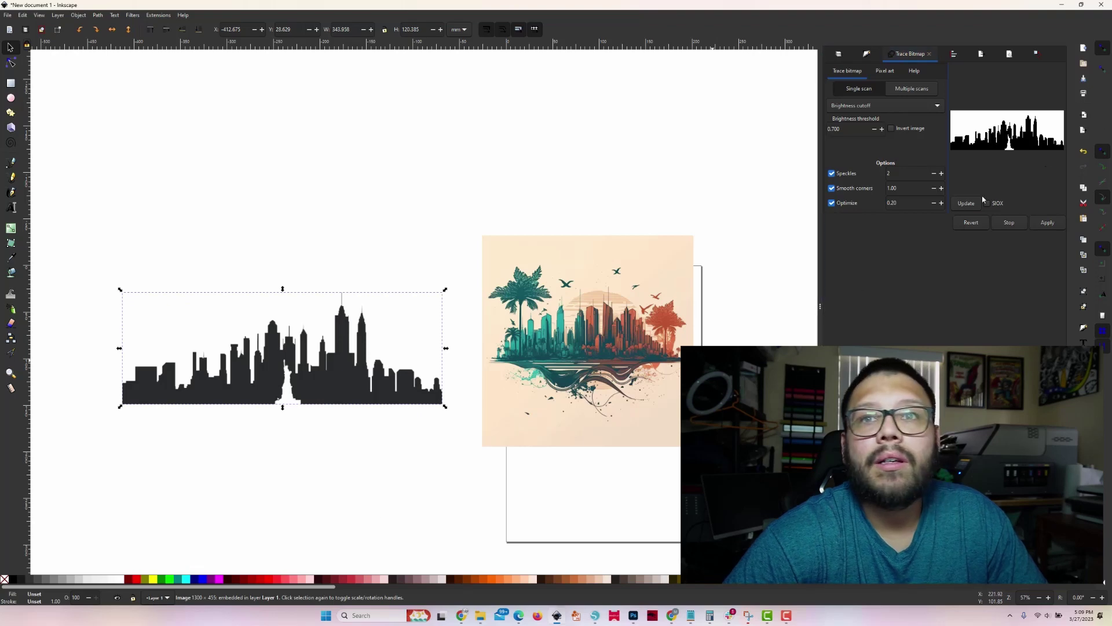
click(1047, 223)
mouse_move(332, 355)
mouse_down()
mouse_move(400, 280)
mouse_move(358, 293)
mouse_up()
scroll(326, 322, up, 3)
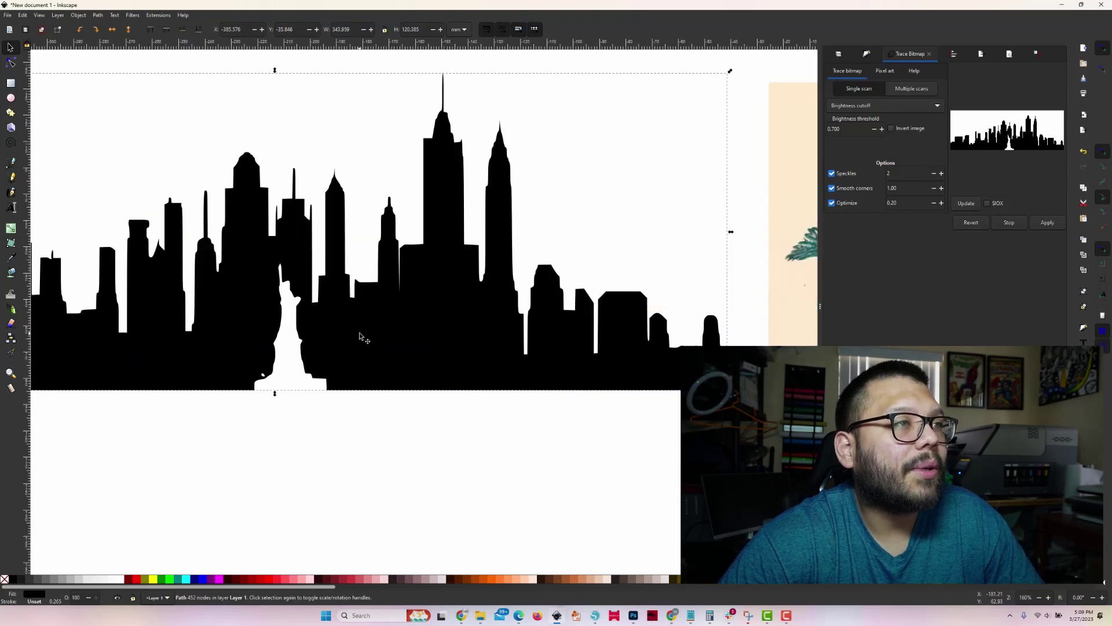
Step: Delete the path nodes outlining the Statue of Liberty cutout in the traced skyline to fill that gap
key(n)
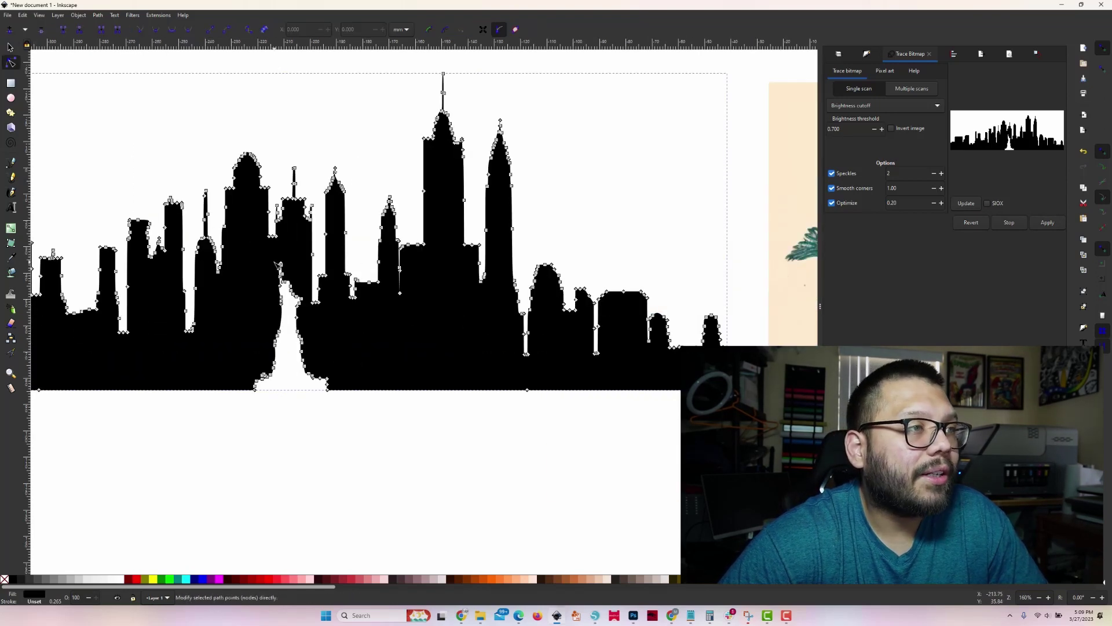
drag(307, 370, 307, 370)
key(Delete)
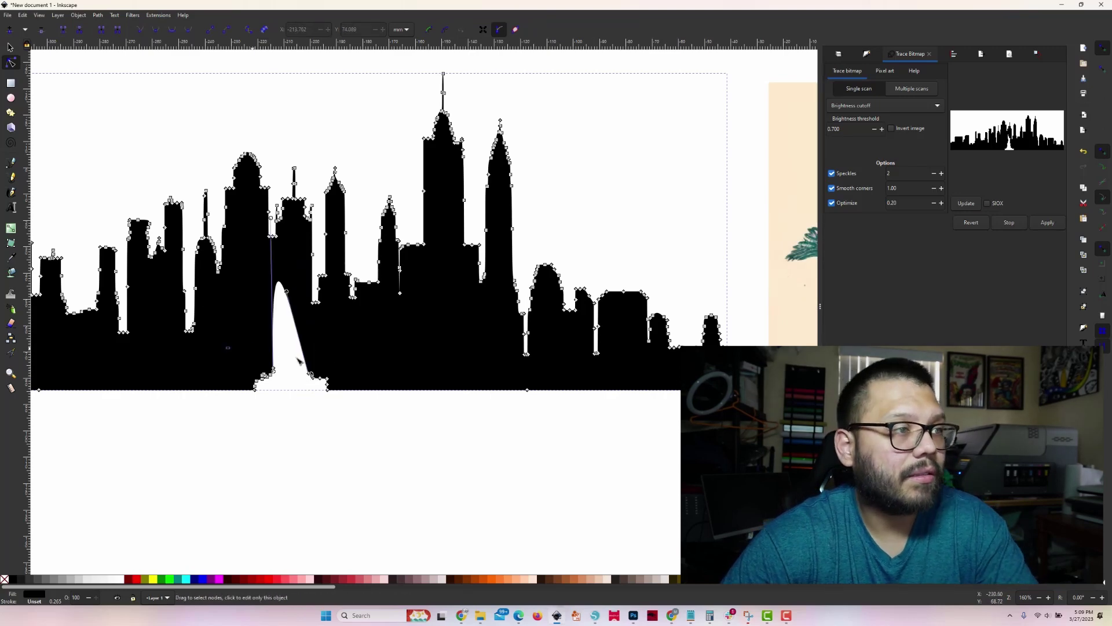
drag(226, 347, 373, 404)
key(Delete)
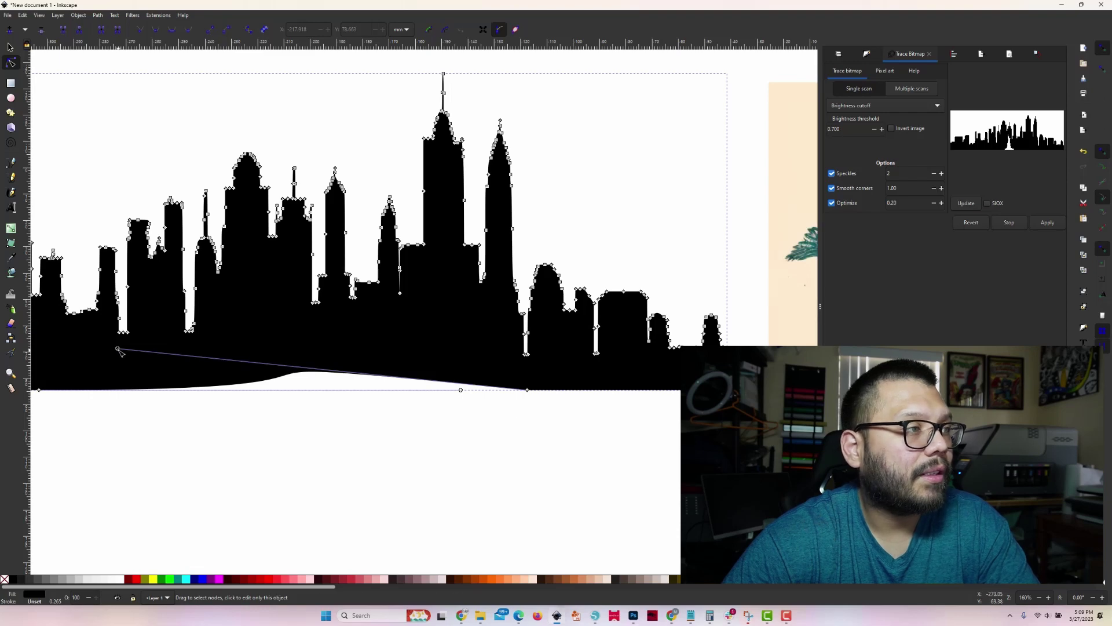
Step: Retract the curve handles along the traced skyline's bottom edge onto their cusp nodes to make the edge straight
drag(118, 351, 528, 393)
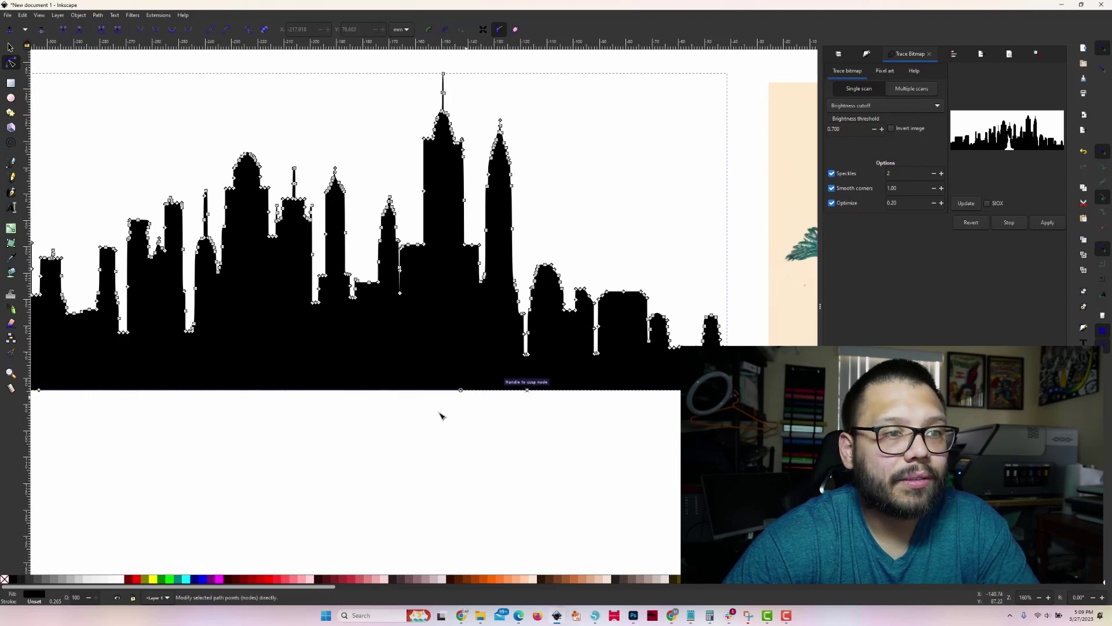
scroll(462, 454, left, 4)
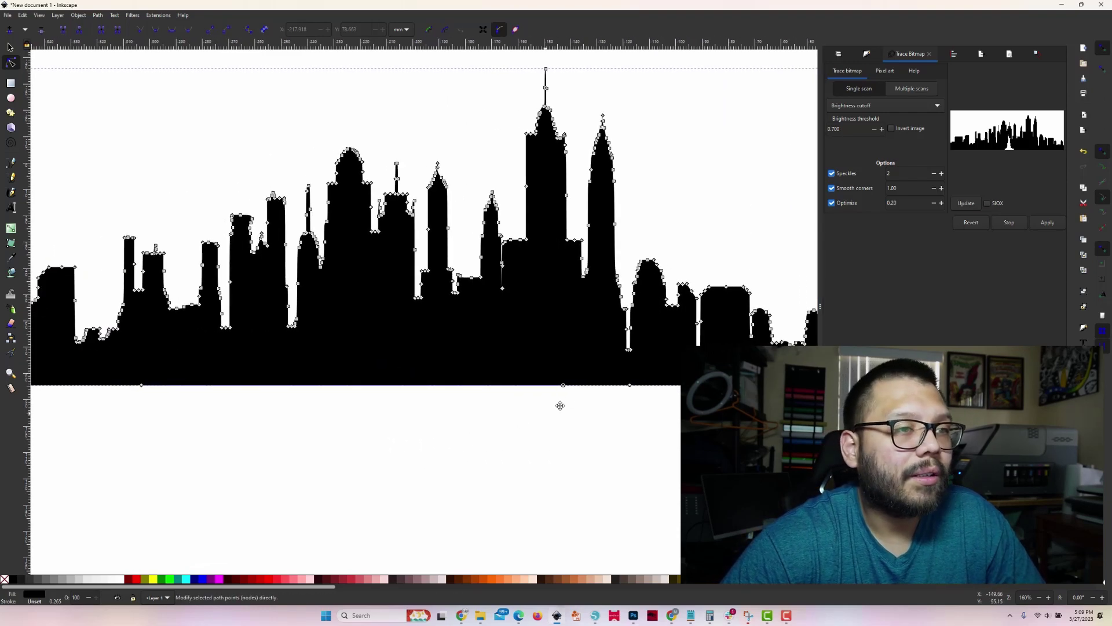
drag(561, 384, 145, 387)
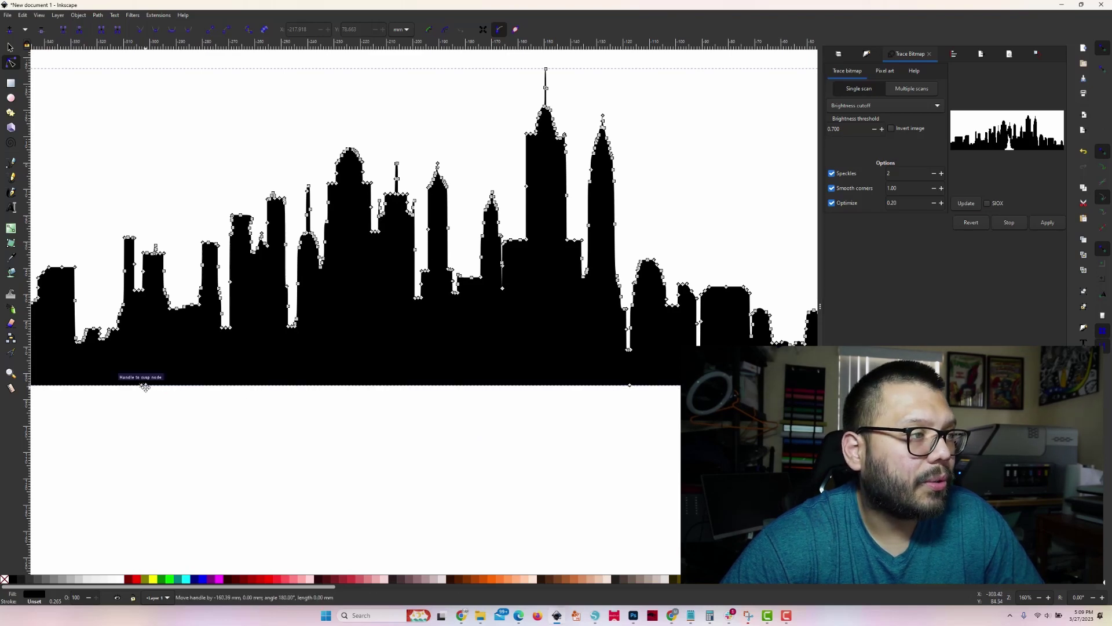
click(486, 452)
Step: Move the black skyline path over the buildings of the teal and orange design and scale it to about 227 mm wide
scroll(504, 442, down, 2)
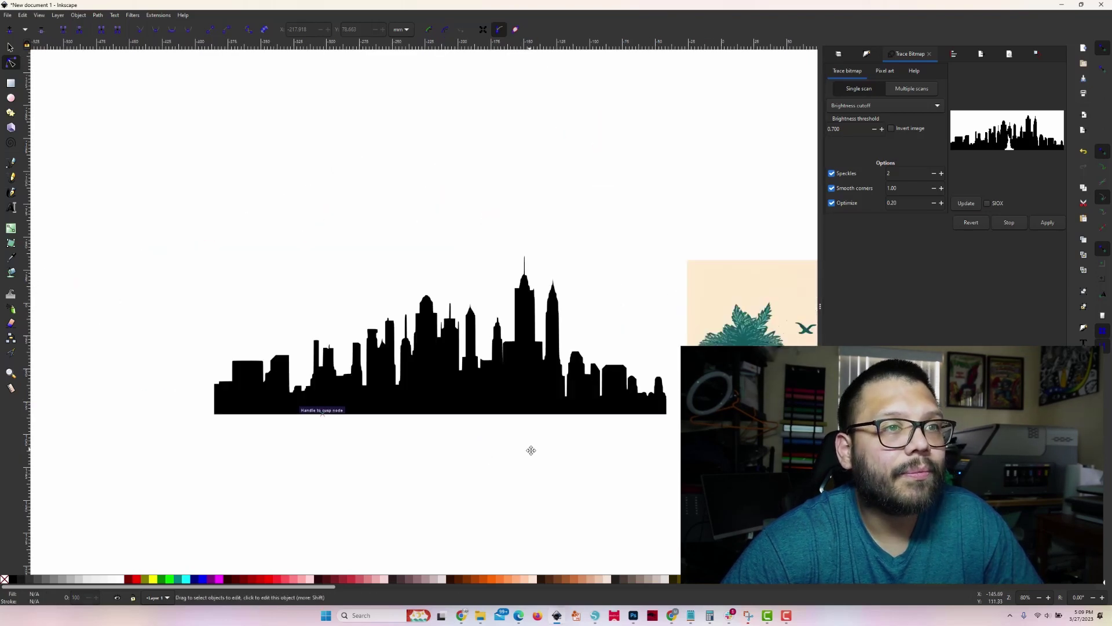
scroll(559, 480, right, 8)
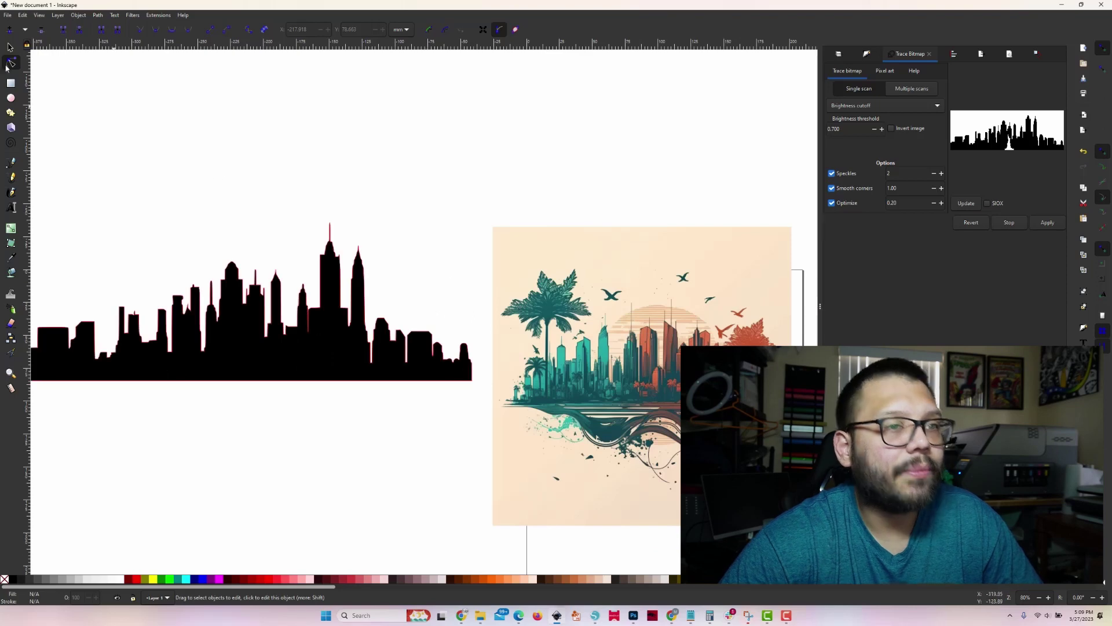
key(s)
drag(429, 379, 618, 399)
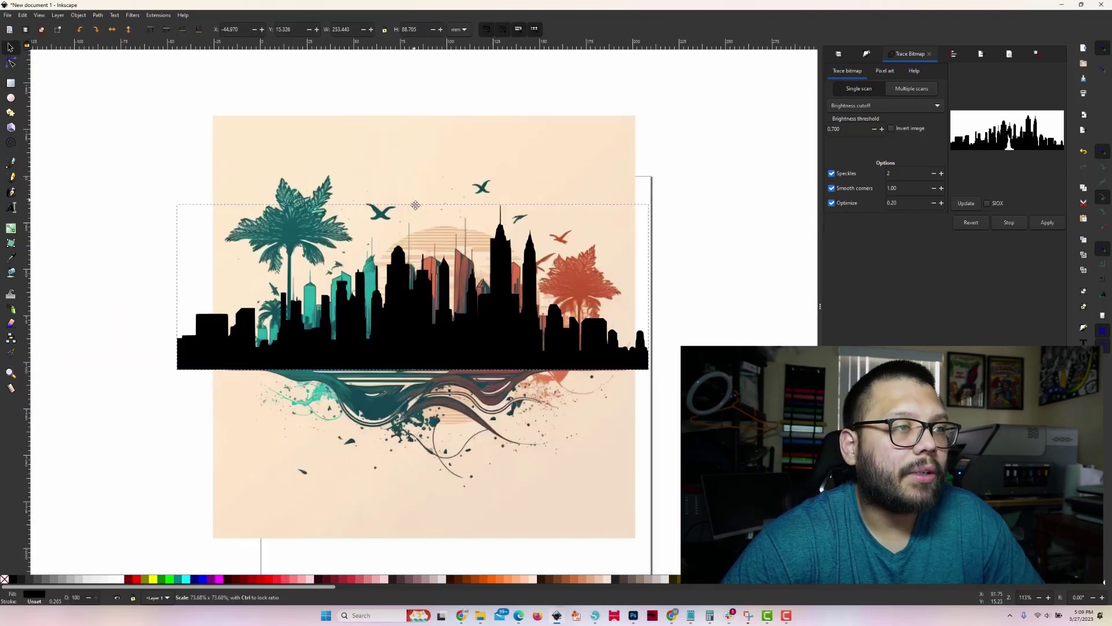
drag(416, 206, 414, 238)
drag(409, 313, 379, 302)
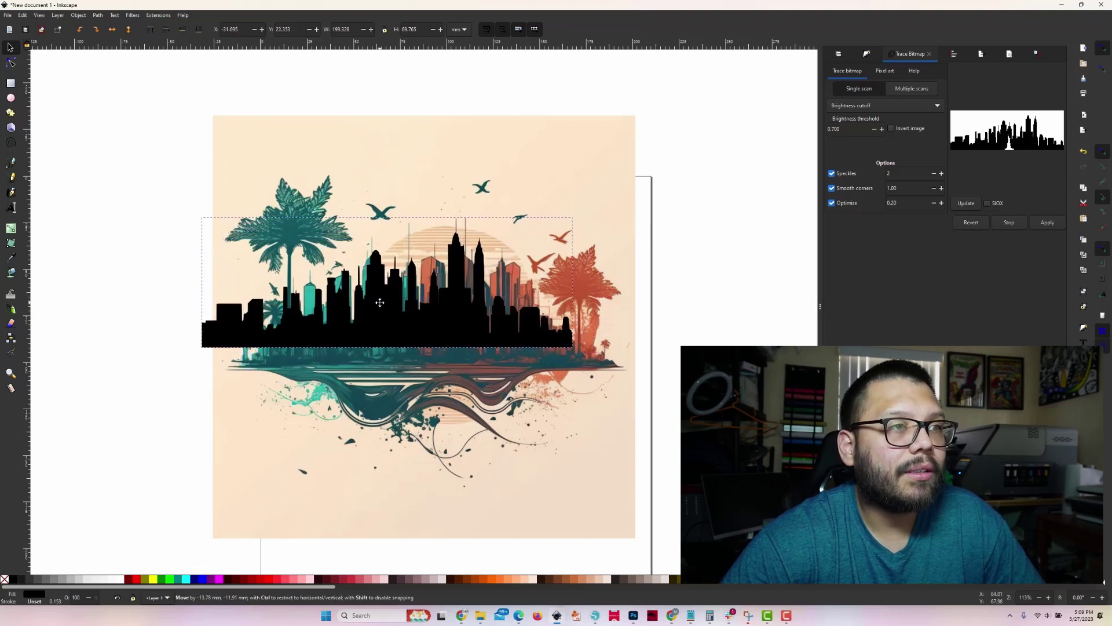
drag(575, 350, 628, 378)
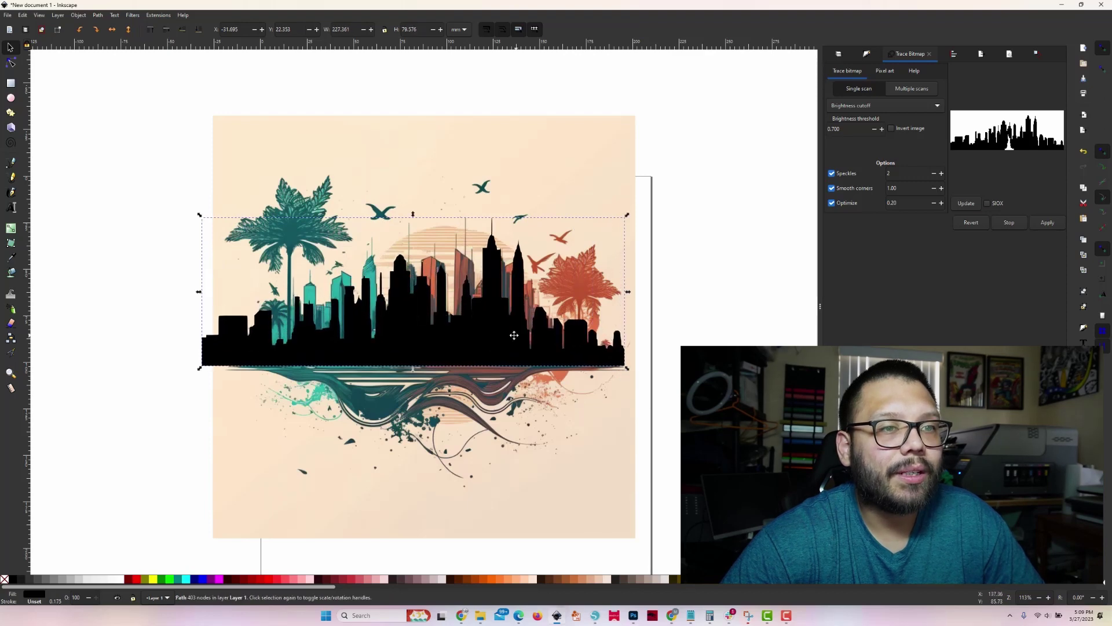
drag(512, 333, 511, 340)
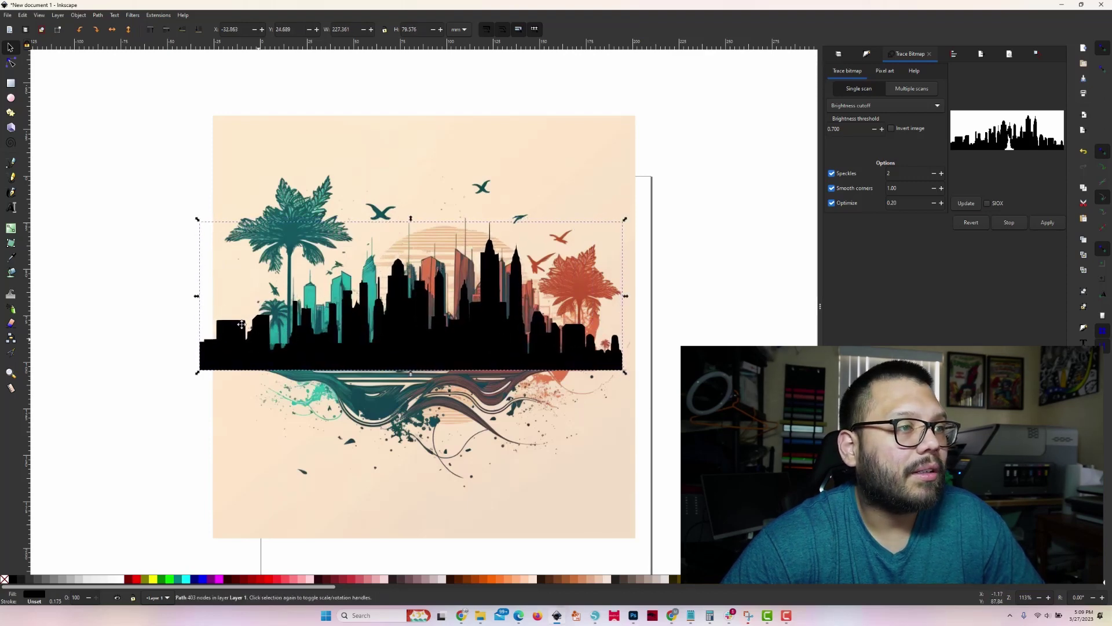
Step: Draw a white rectangle about 89 by 105 mm covering the black skyline's left end
click(11, 84)
drag(202, 350, 286, 405)
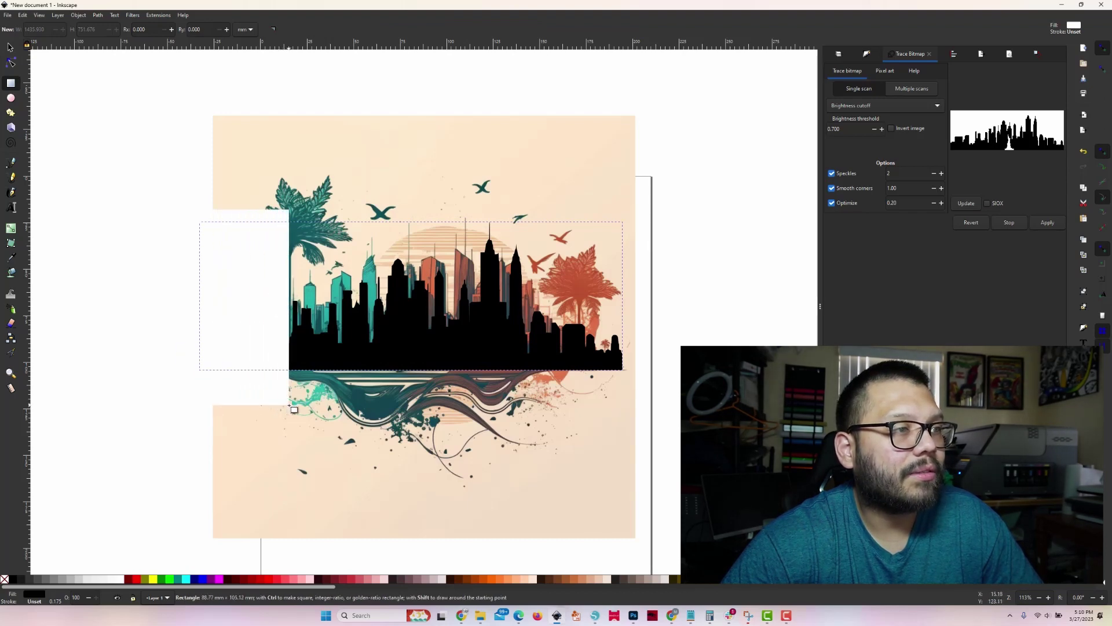
drag(293, 410, 294, 409)
key(s)
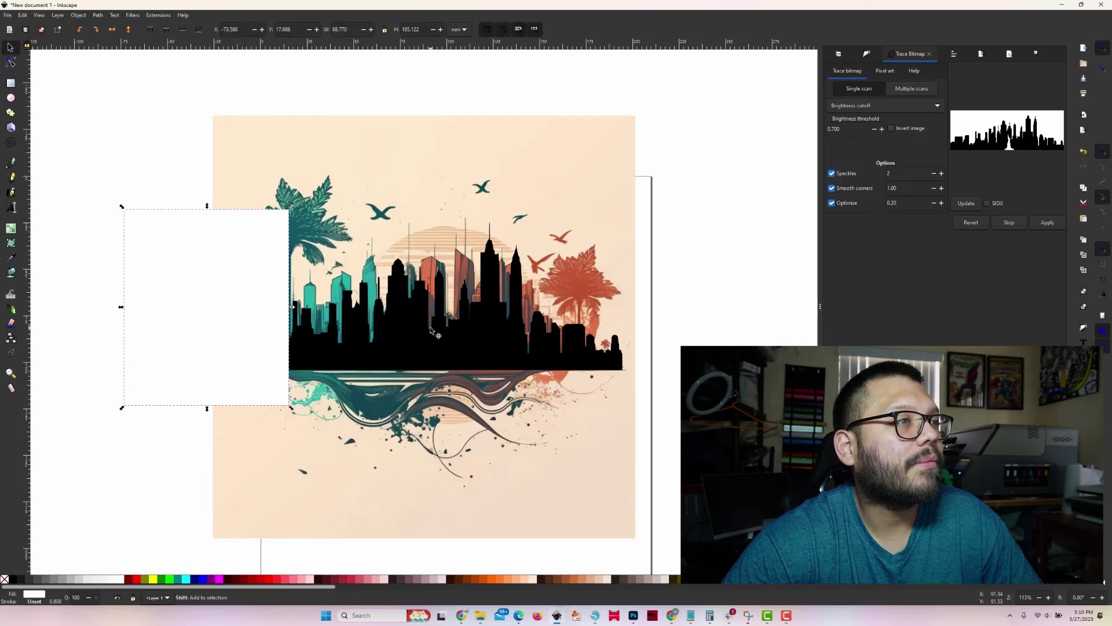
Step: Subtract the white rectangle from the black skyline path to cut off the skyline's left end
shift+click(431, 331)
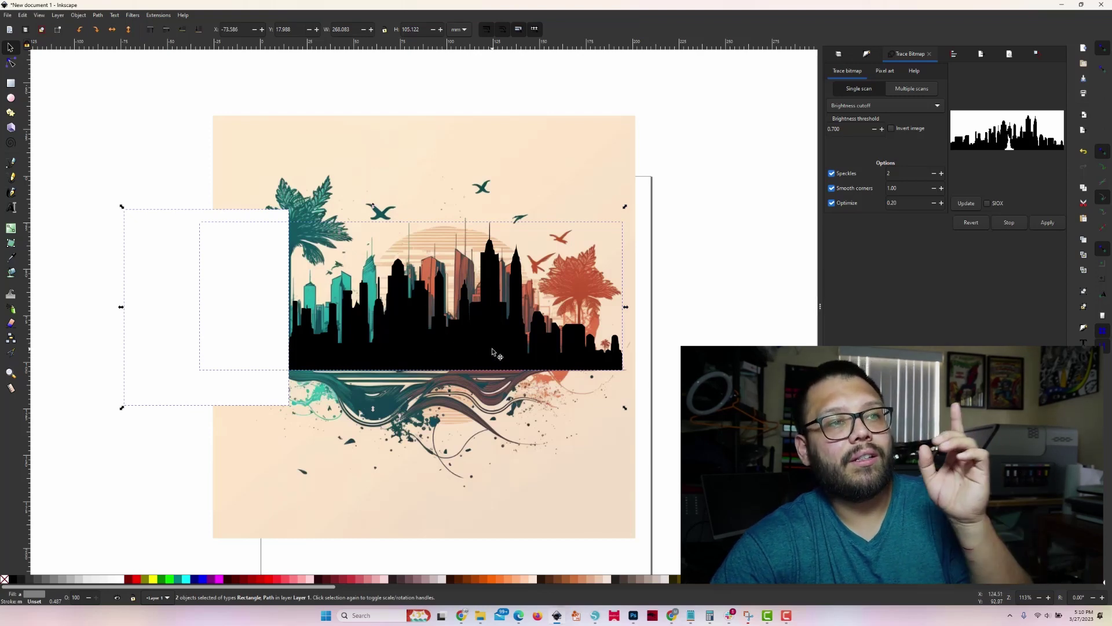
click(122, 450)
click(203, 300)
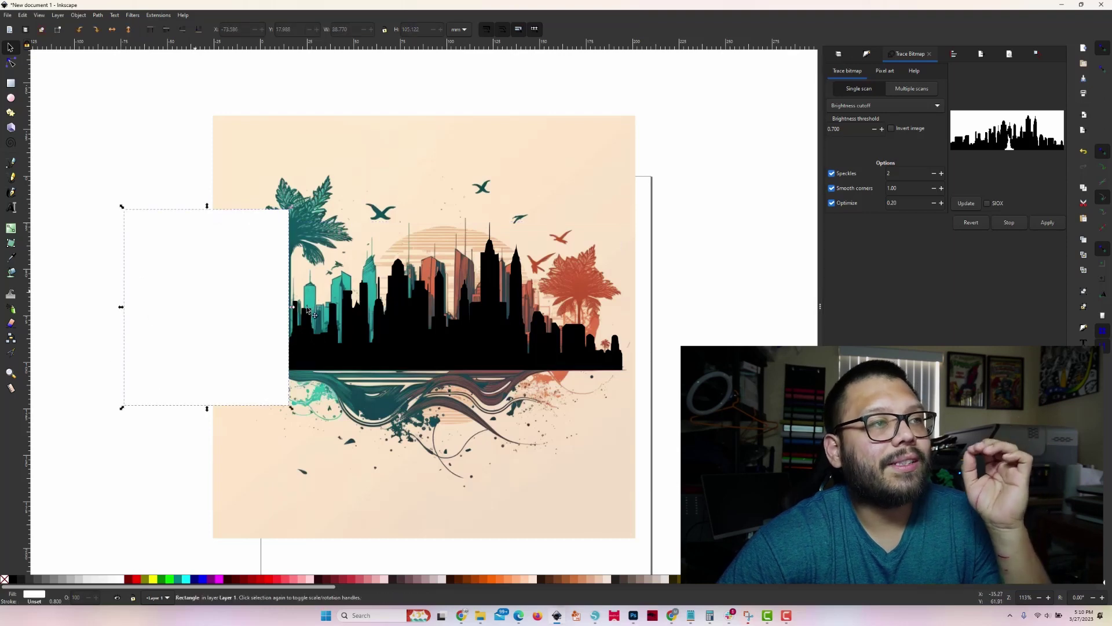
shift+click(325, 363)
key(ctrl)
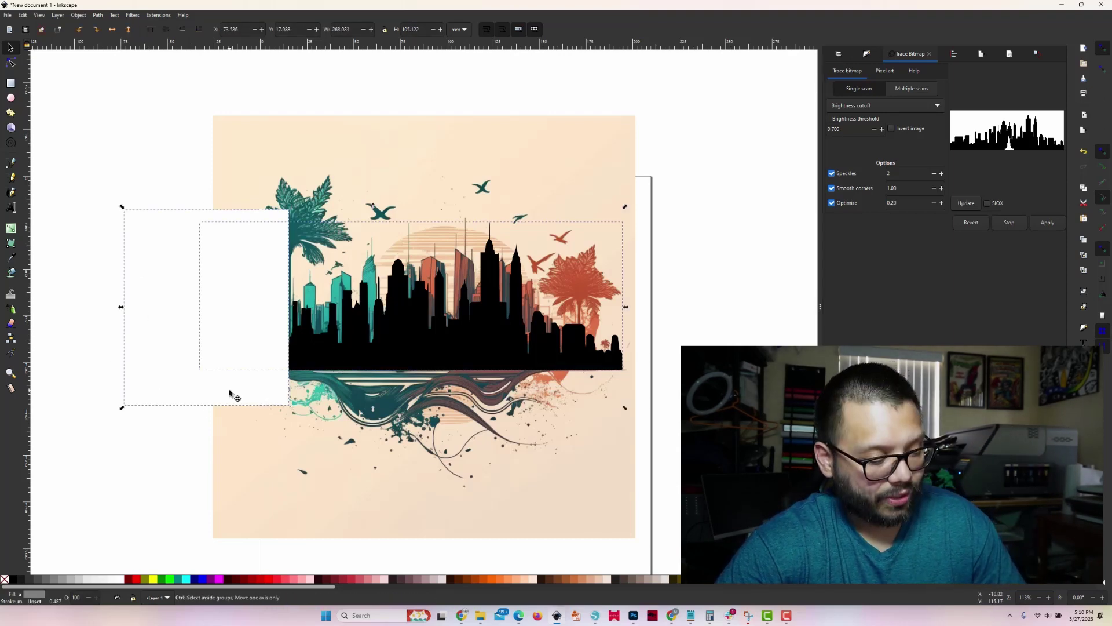
key(ctrl+minus)
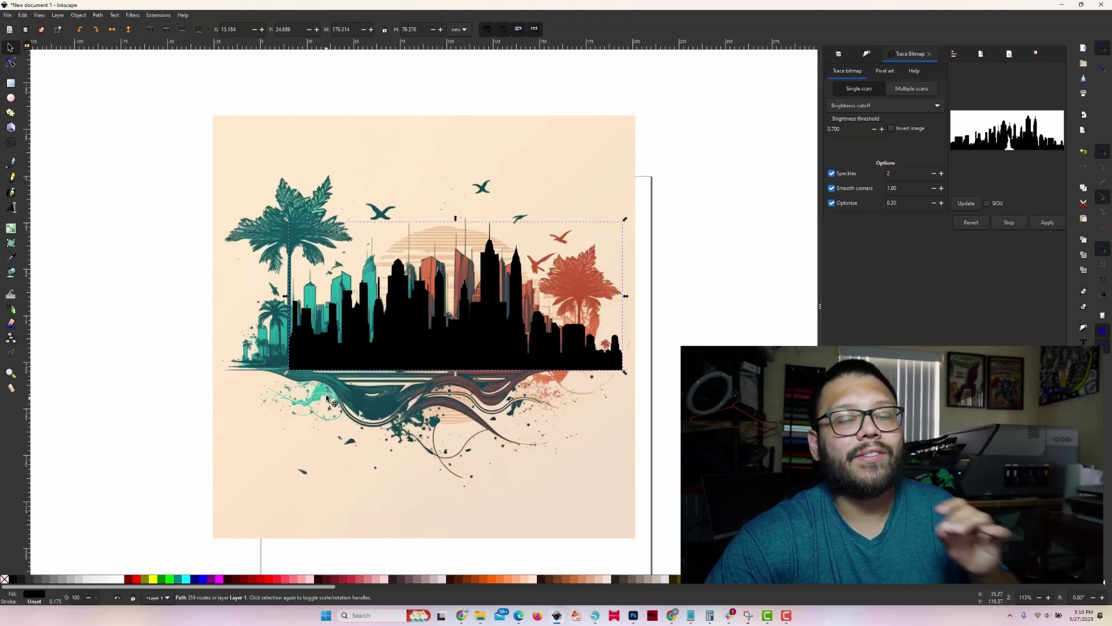
Step: Move the trimmed skyline left over the design's buildings and scale it to about 197 mm wide
drag(435, 347, 389, 350)
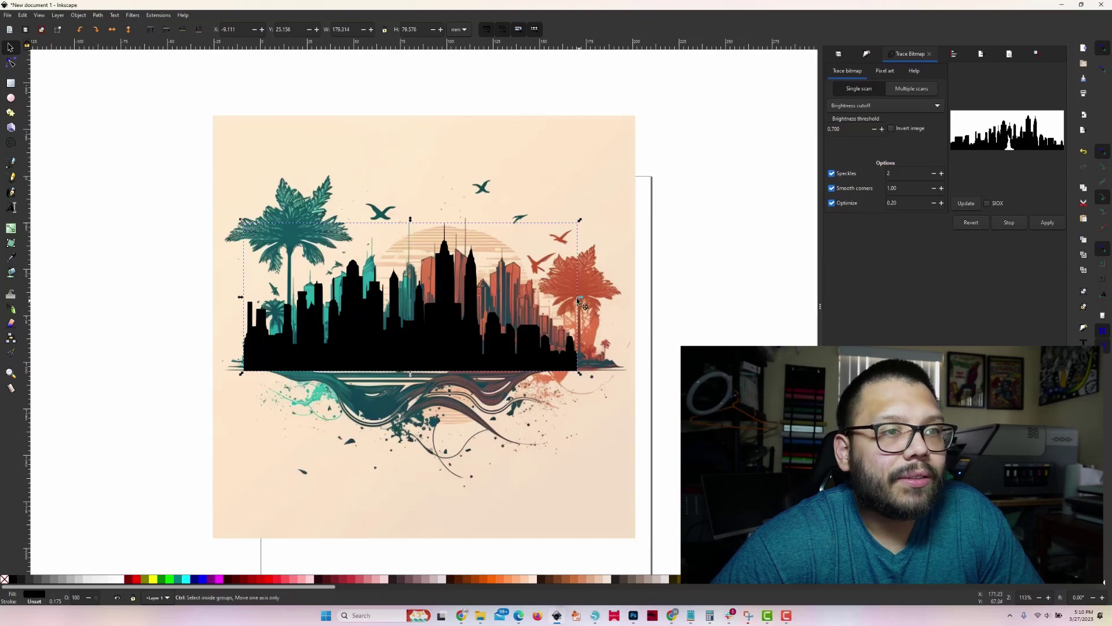
drag(582, 299, 616, 301)
Step: Switch to the browser and search Bing images for "free sunset svg"
key(alt+Tab)
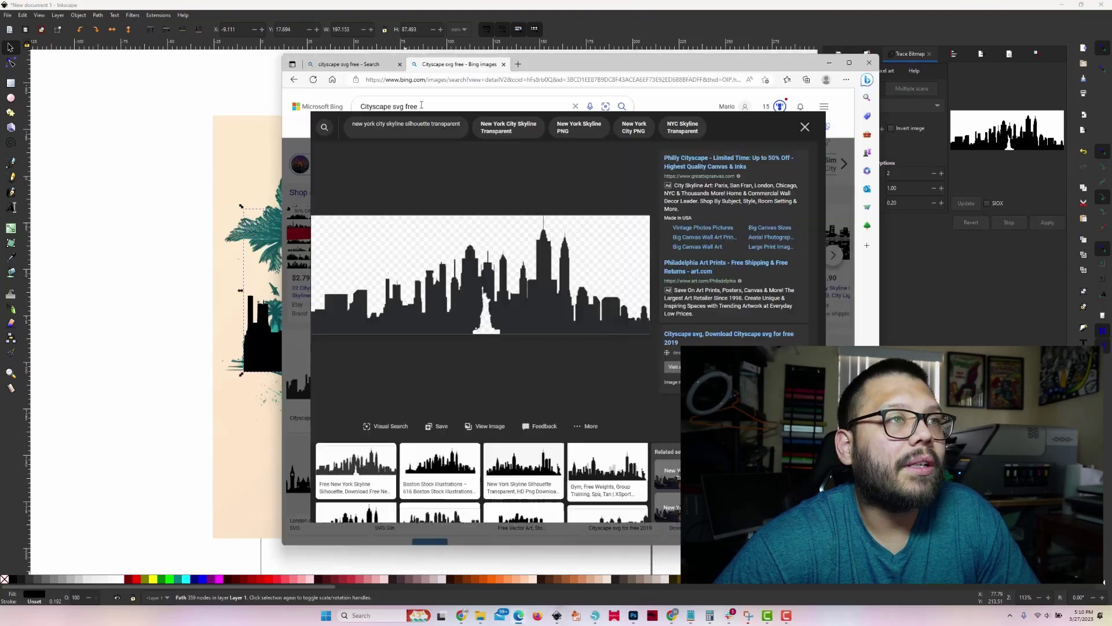
click(423, 82)
text(free su)
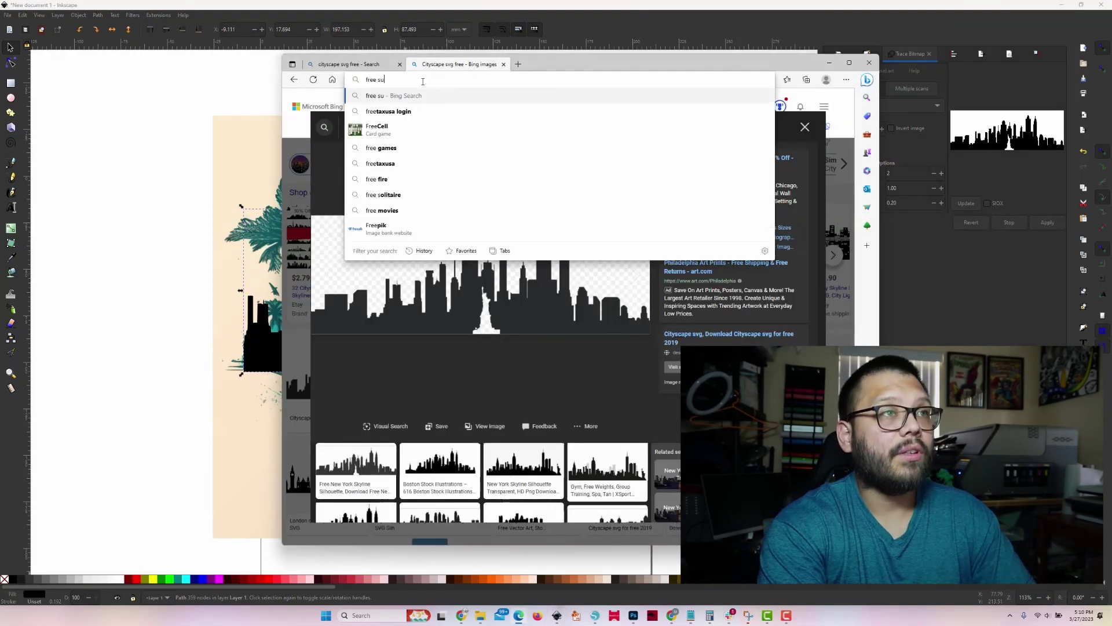
text(nset svg)
key(Return)
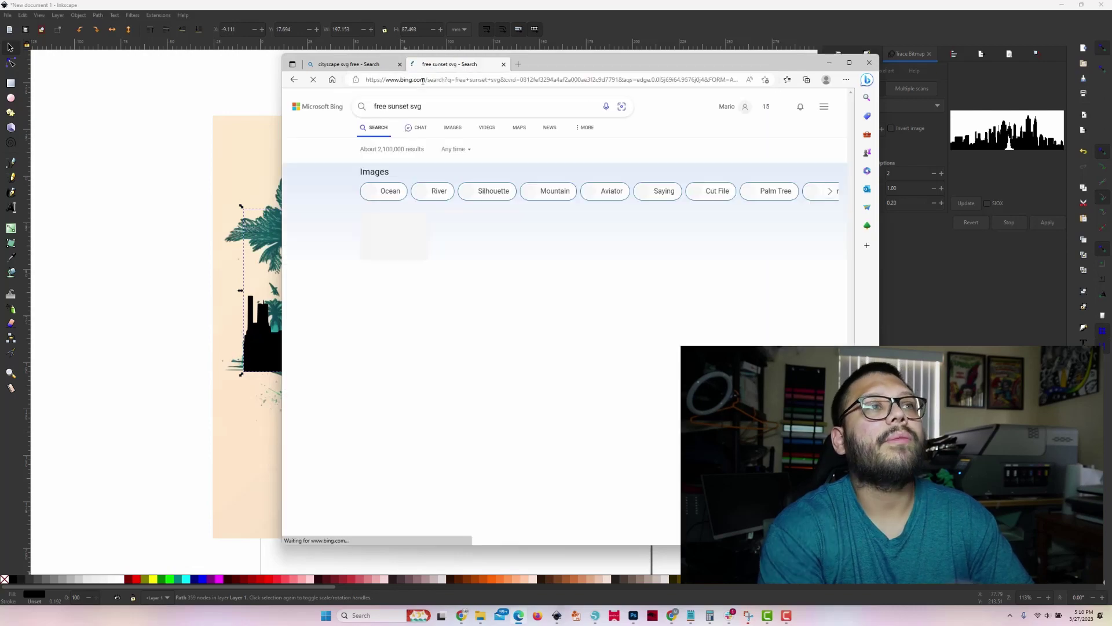
scroll(634, 432, down, 5)
scroll(633, 432, down, 3)
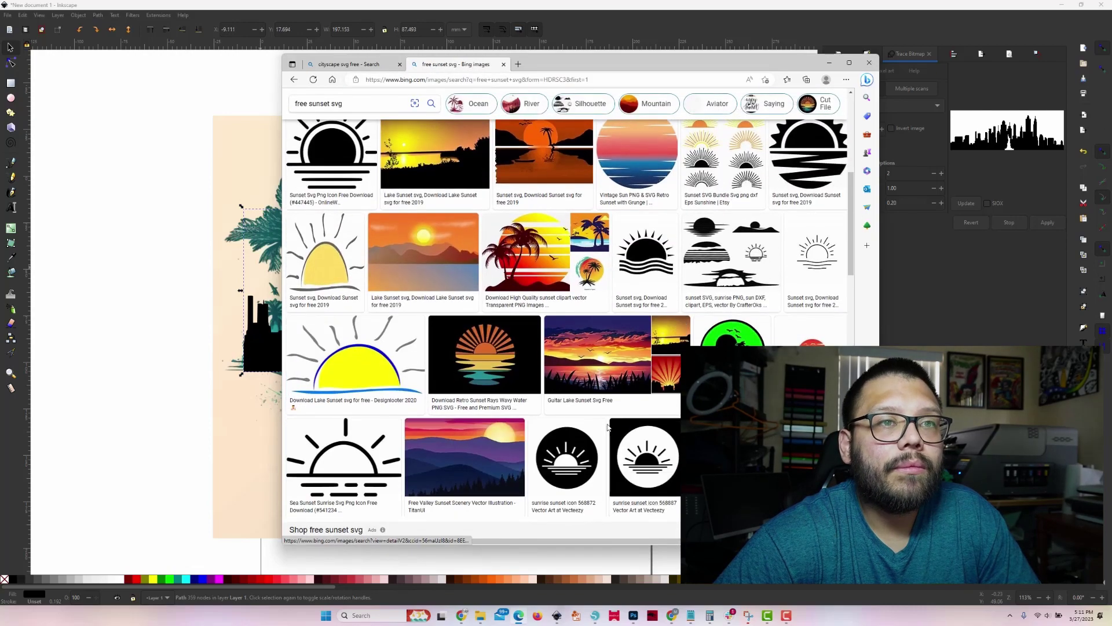
Step: Examine the sunset image results for a striped sun graphic suited to the skyline design
click(749, 249)
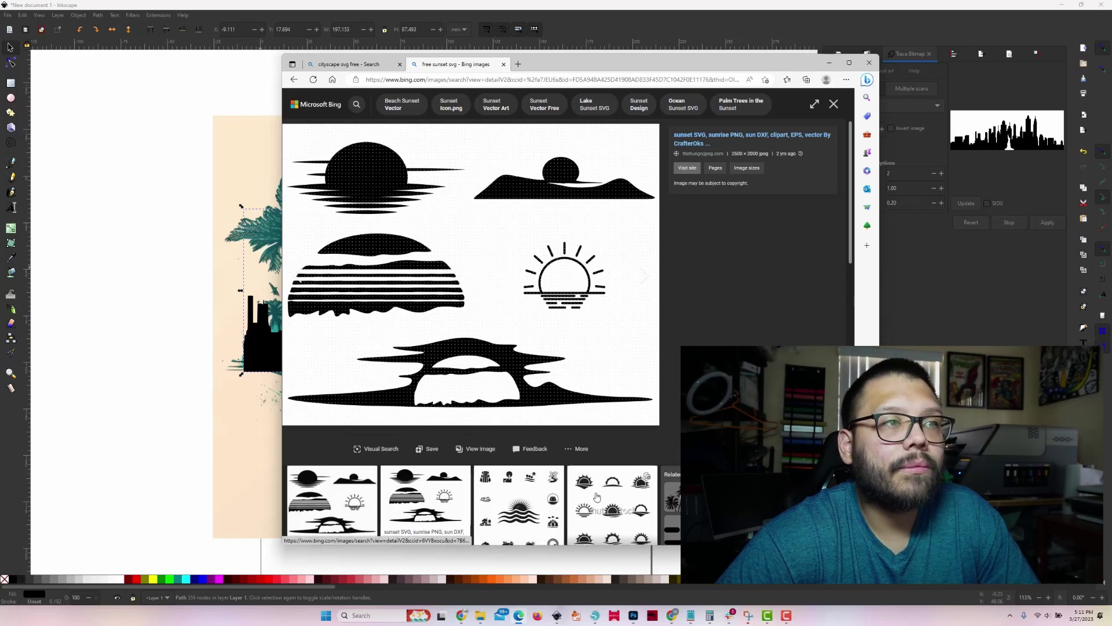
scroll(441, 289, down, 3)
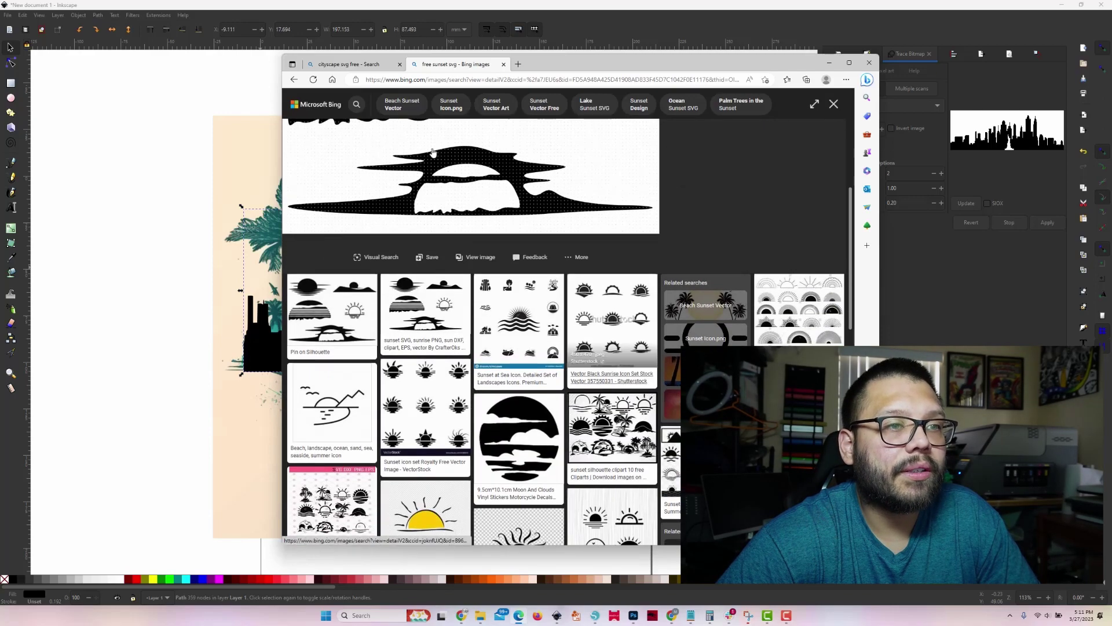
click(346, 64)
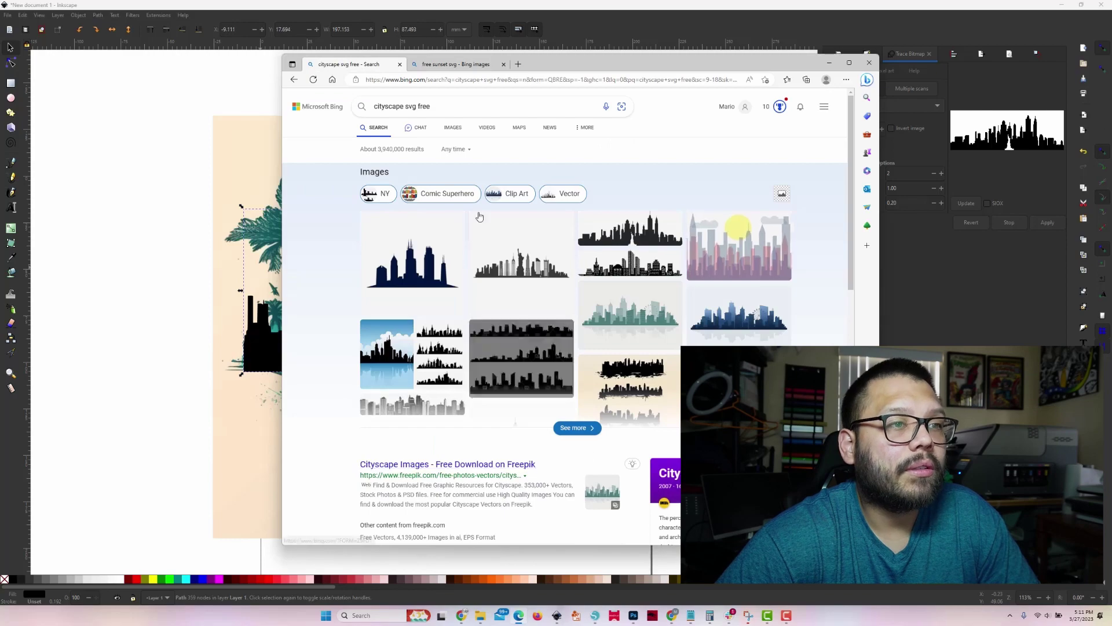
click(454, 64)
click(294, 81)
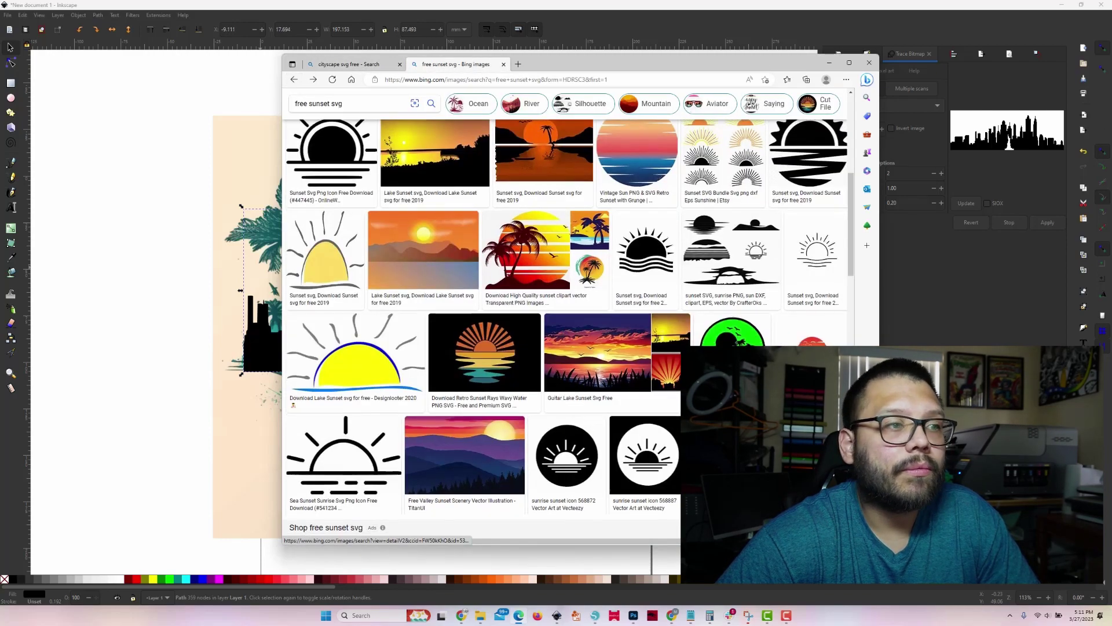
scroll(545, 437, down, 5)
scroll(545, 437, down, 2)
scroll(545, 437, down, 1)
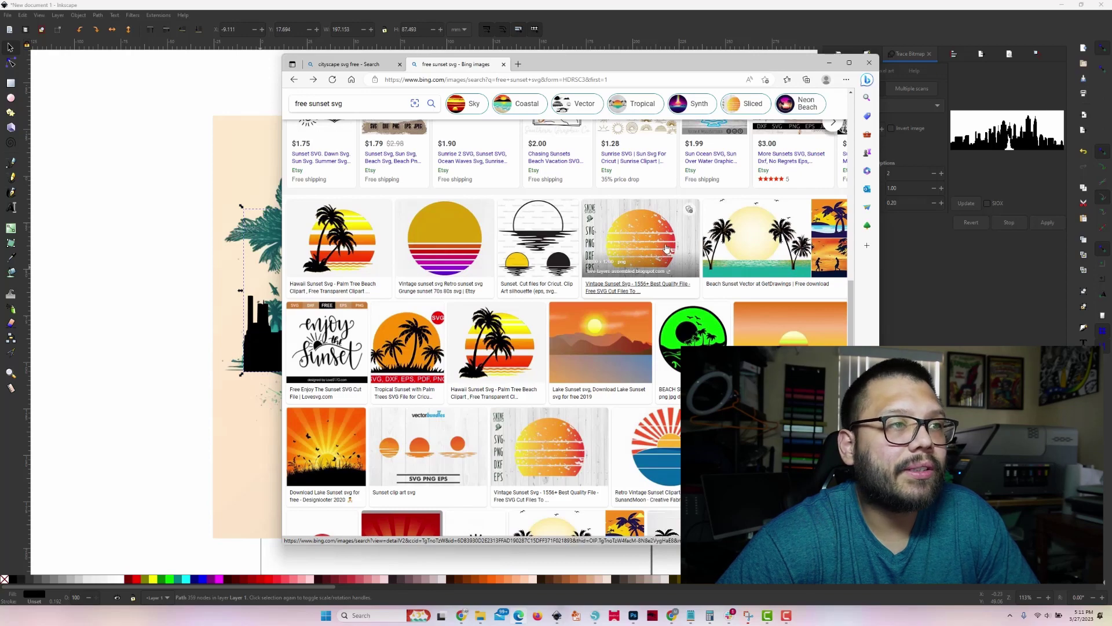
Step: Copy the striped yellow-to-purple retro sun image from the results into the Inkscape document and place it left of the beach design
click(445, 258)
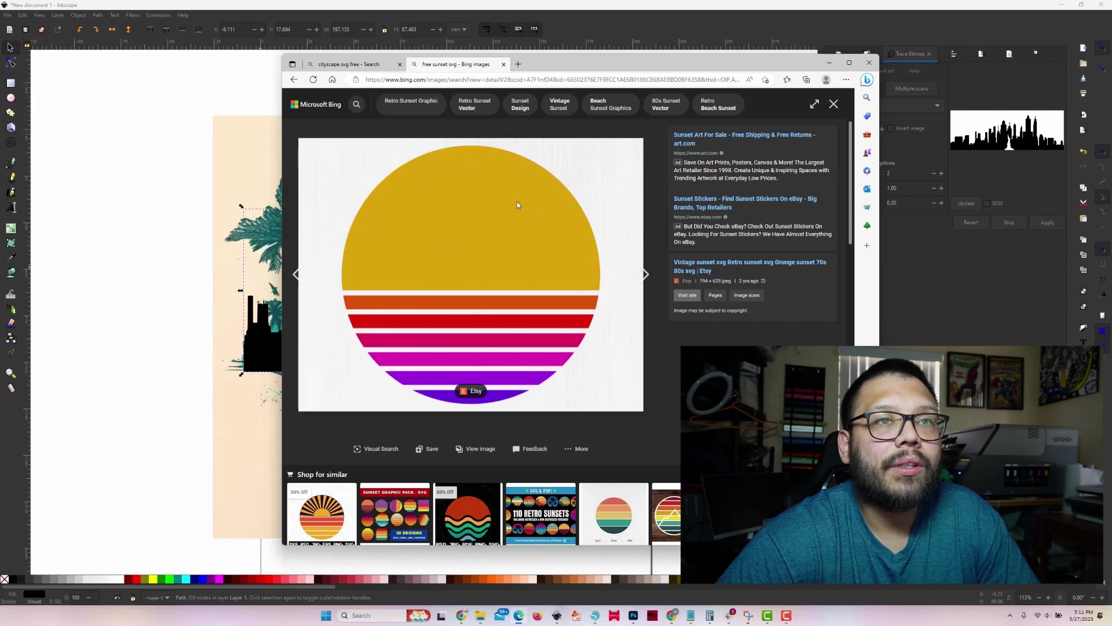
right_click(437, 204)
click(464, 246)
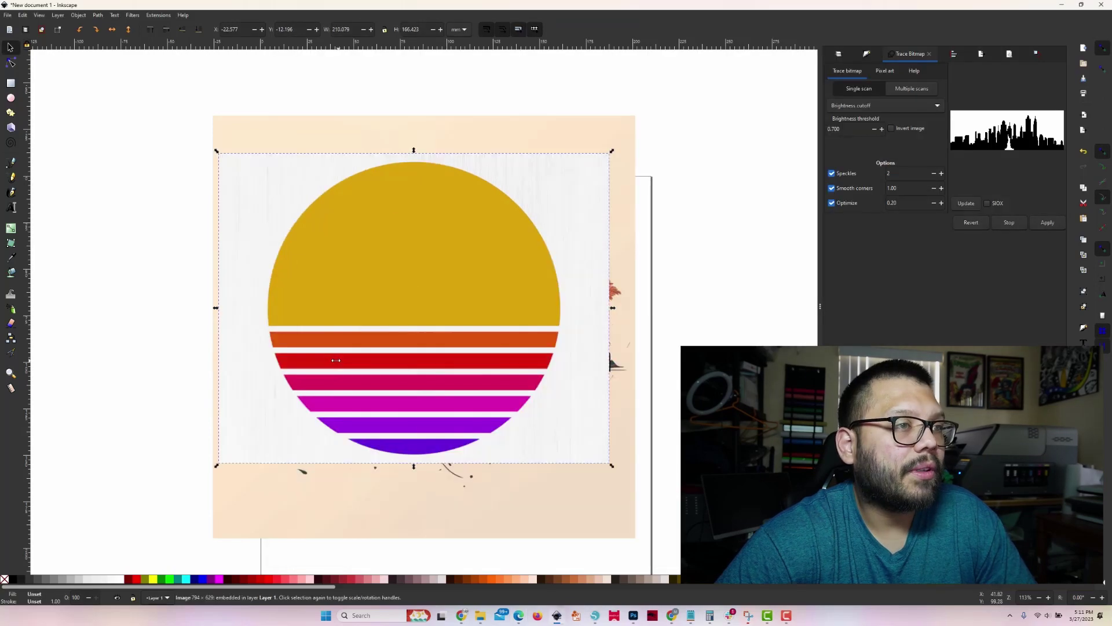
drag(336, 360, 497, 339)
drag(520, 274, 110, 257)
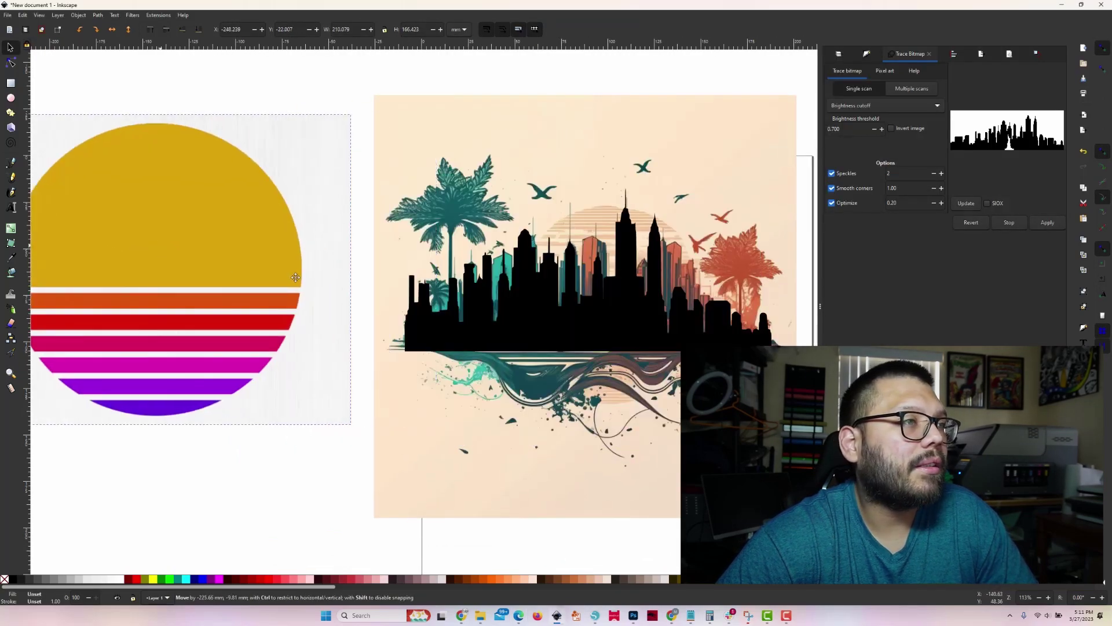
Step: Trace the sun bitmap into a path with a single brightness cutoff scan at threshold 0.700
right_click(218, 196)
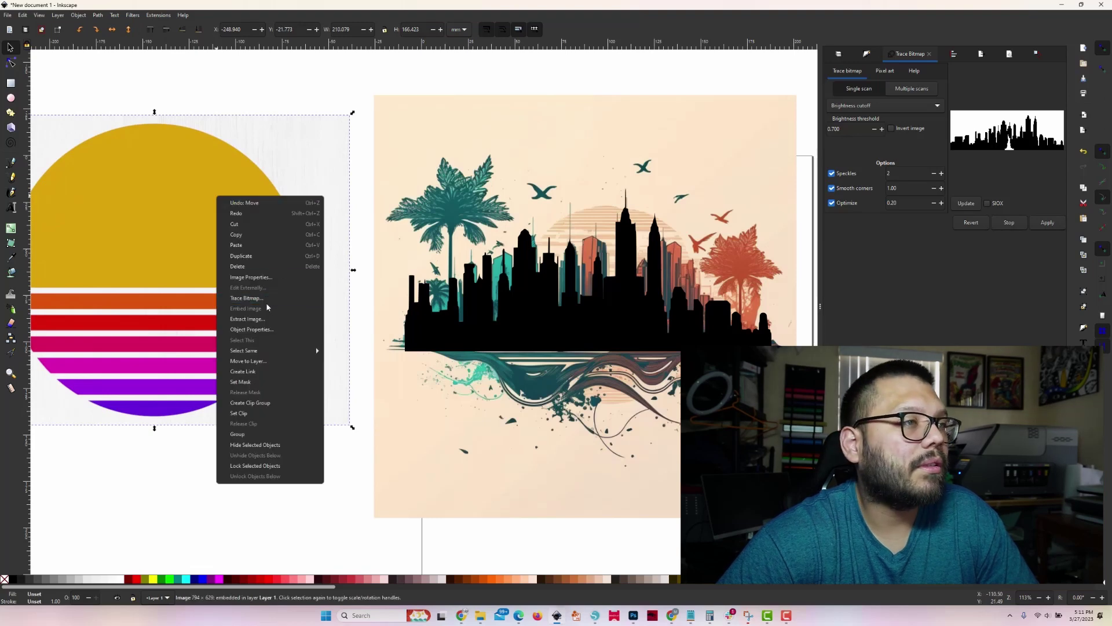
key(Escape)
click(1047, 222)
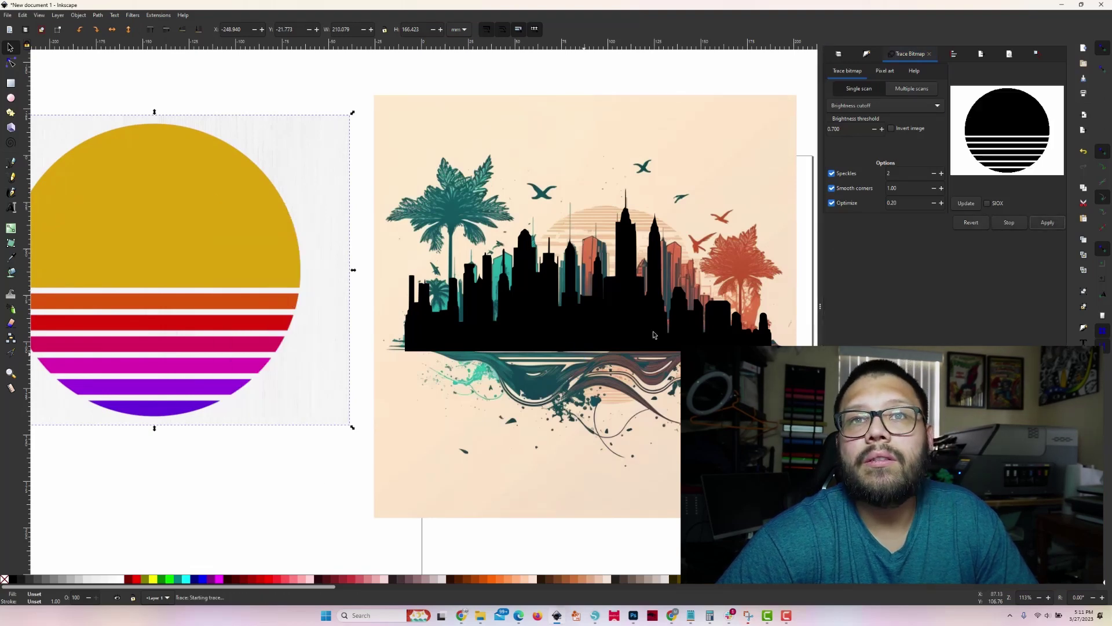
Step: Move the traced black sun off its source image and delete the coloured sun bitmap
drag(211, 302, 251, 389)
click(308, 154)
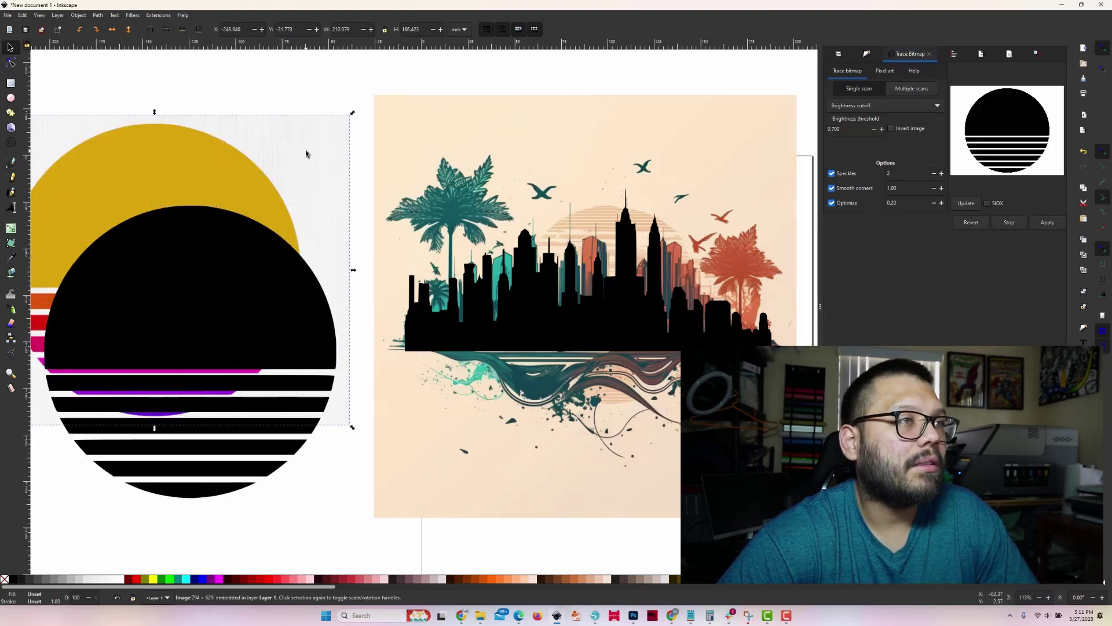
key(Delete)
drag(214, 258, 262, 202)
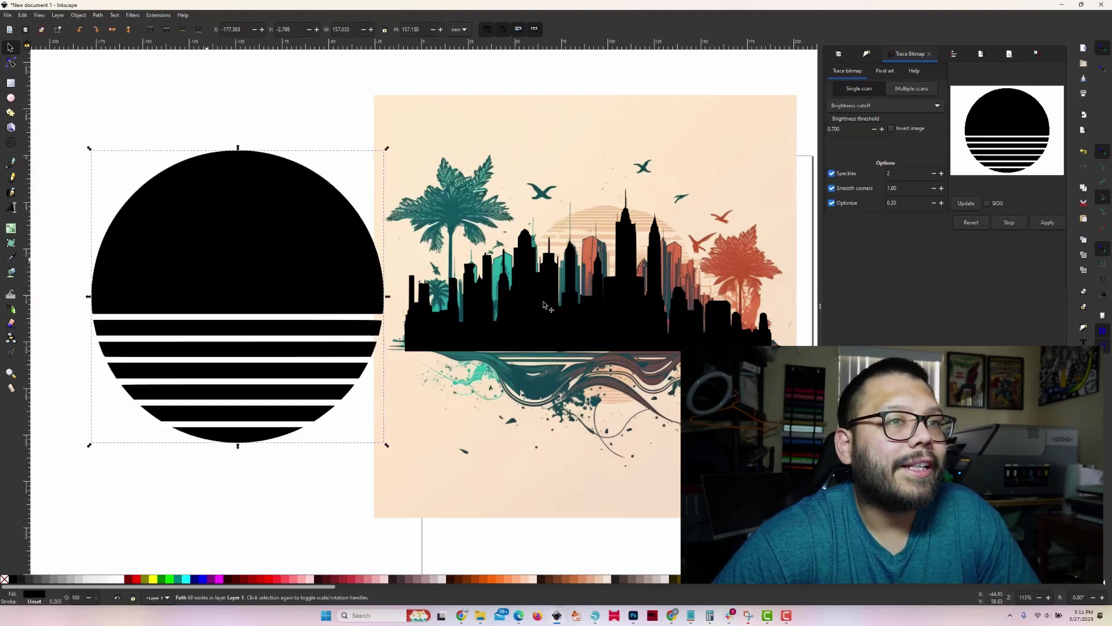
Step: Flip the traced sun vertically so its stripes are at the top
right_click(275, 222)
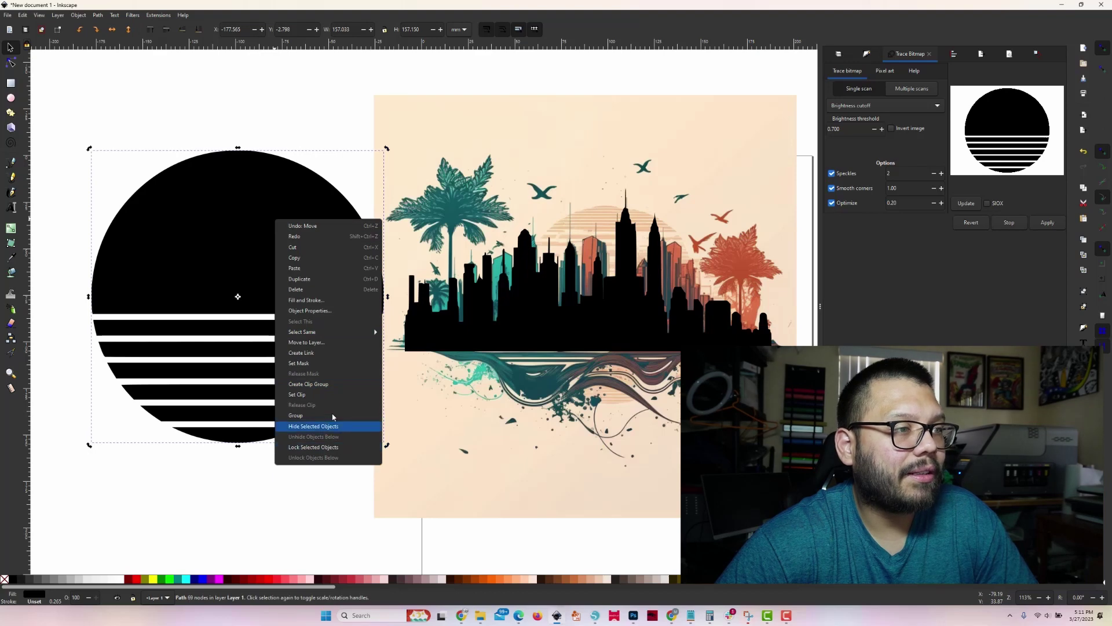
click(128, 32)
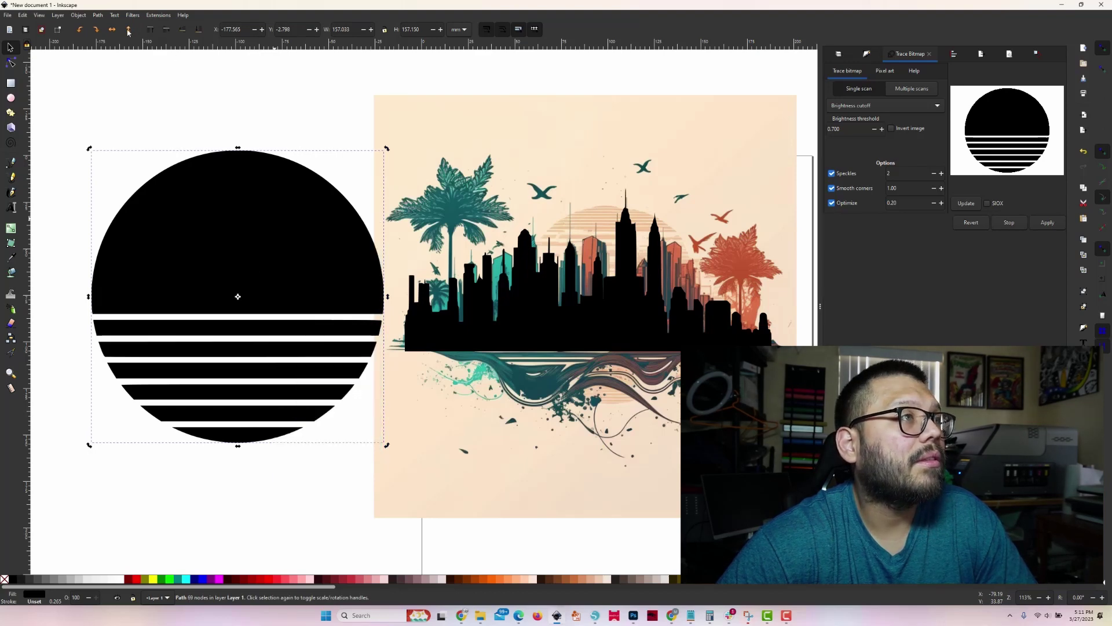
click(128, 30)
Step: Move the flipped sun over the middle of the skyline and scale it proportionally to about 103 mm wide
drag(359, 400, 637, 444)
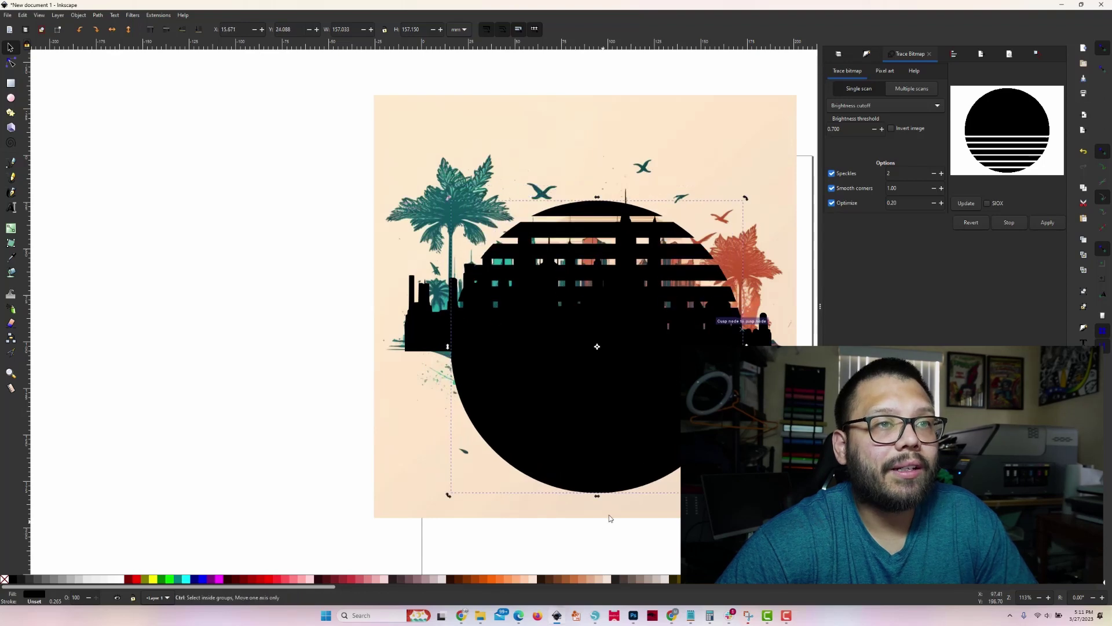
drag(599, 500, 606, 366)
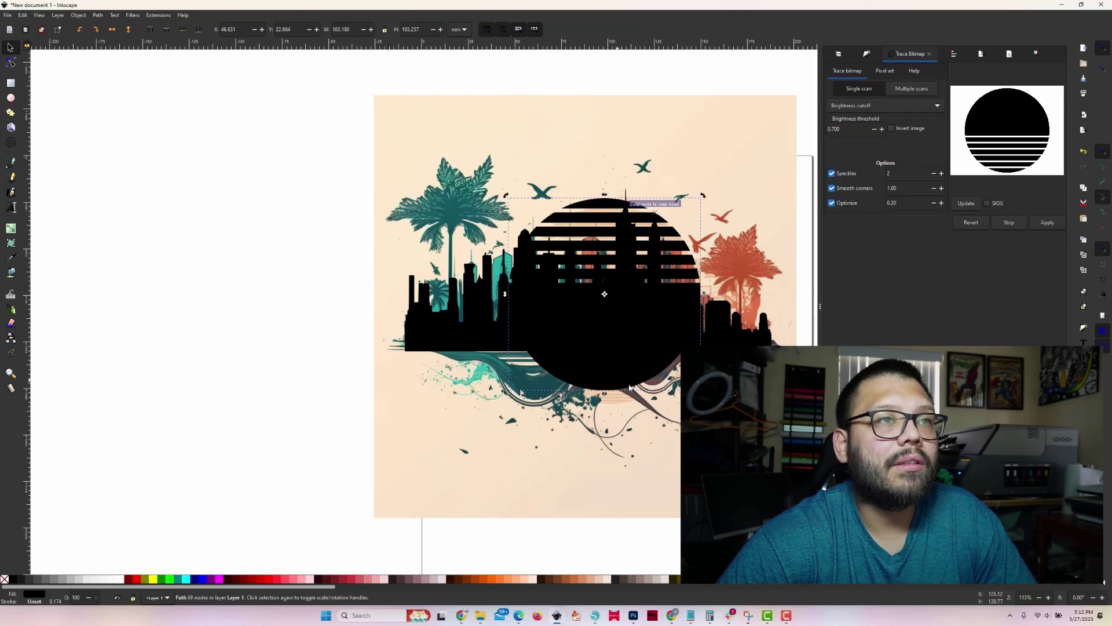
scroll(630, 387, right, 5)
click(708, 279)
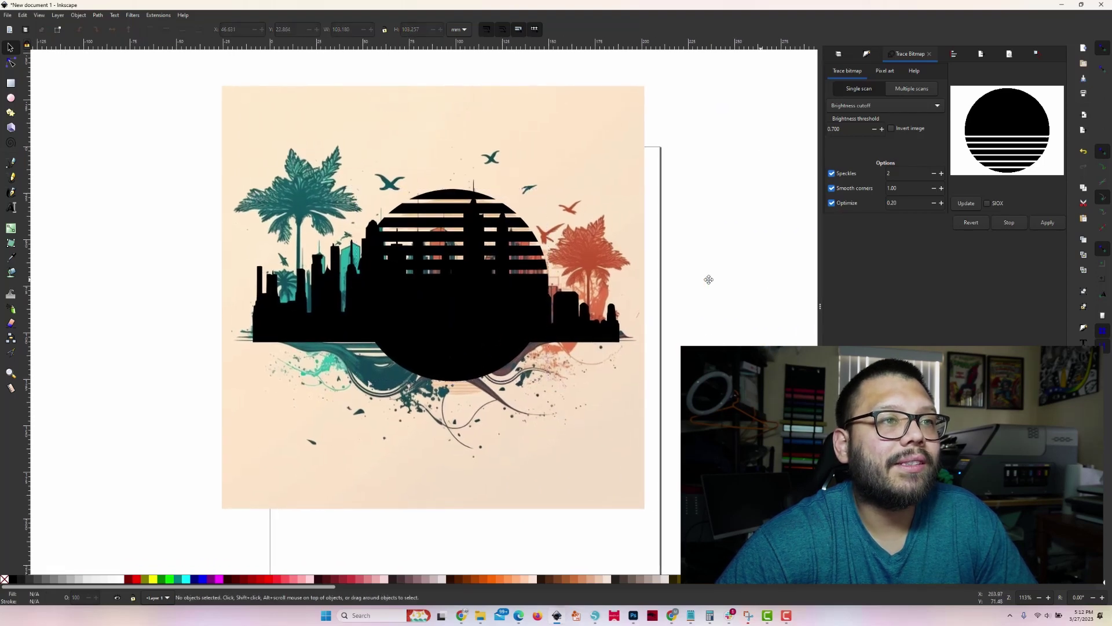
Step: Fill the sun with light orange and lower it behind the black skyline
click(442, 341)
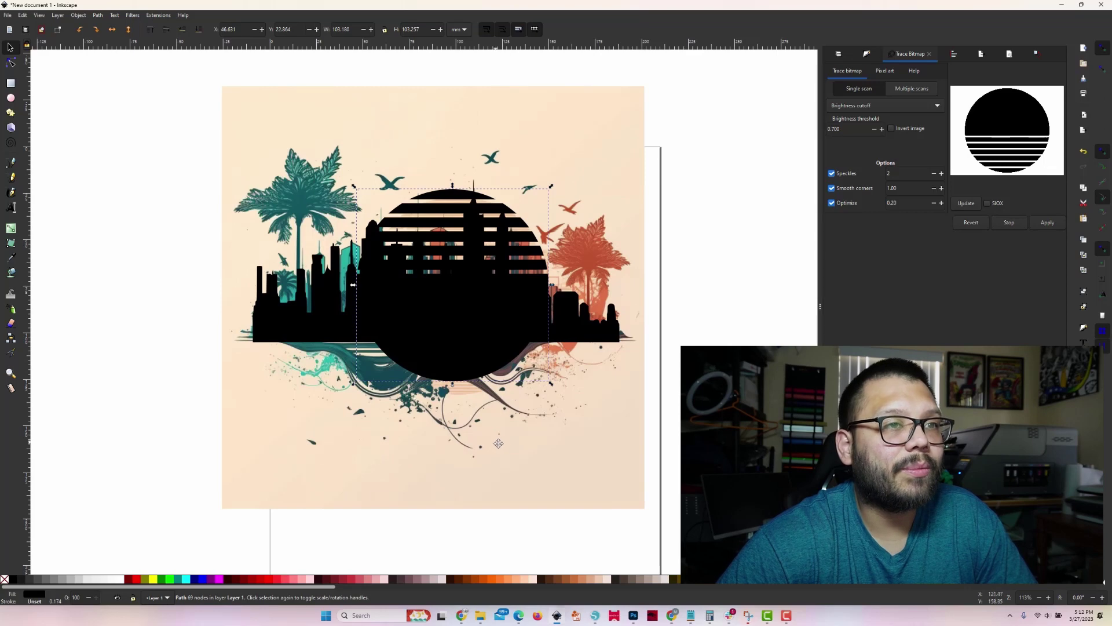
click(521, 579)
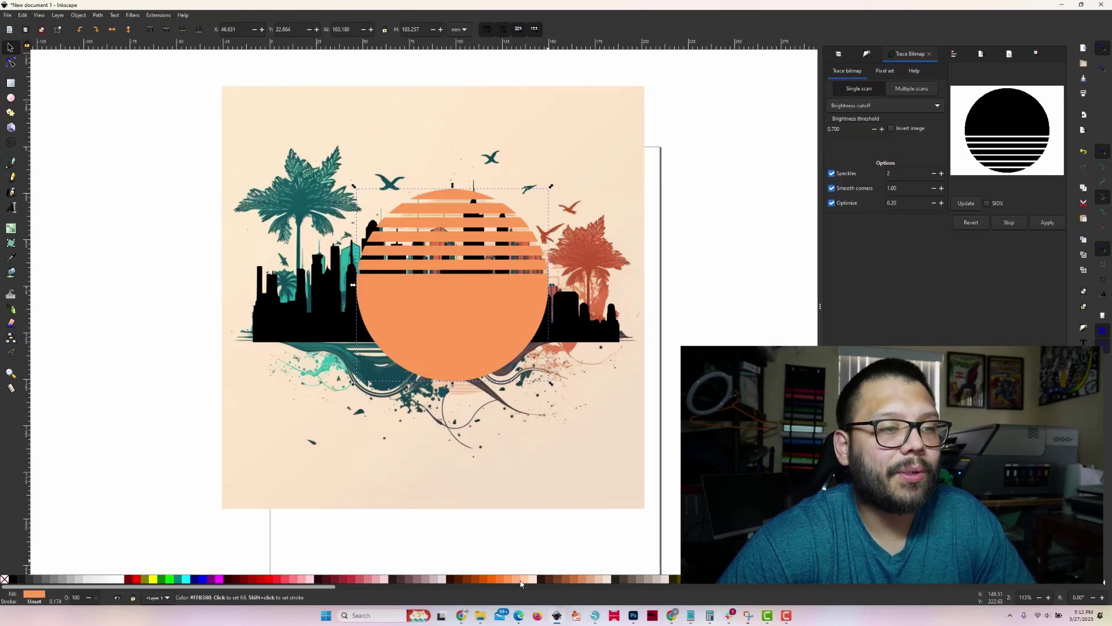
click(526, 581)
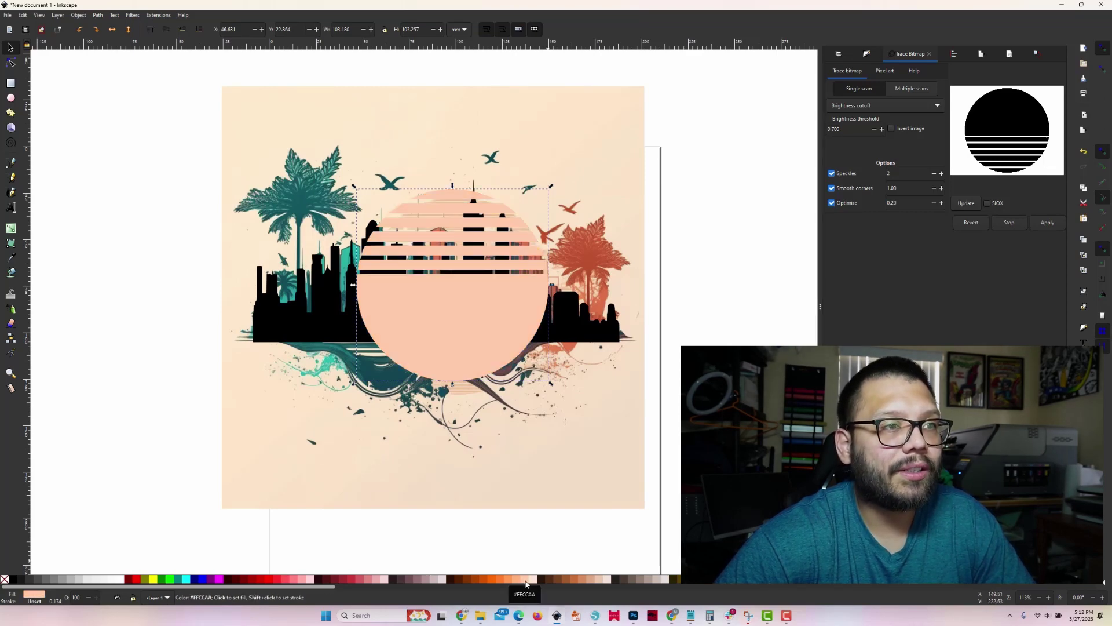
click(520, 582)
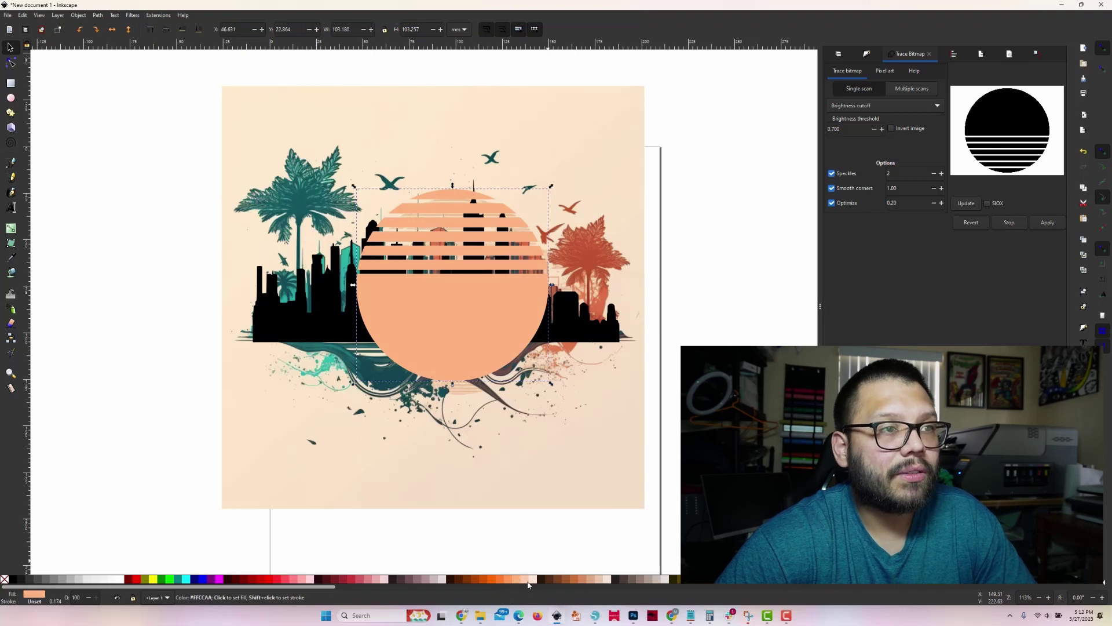
click(512, 581)
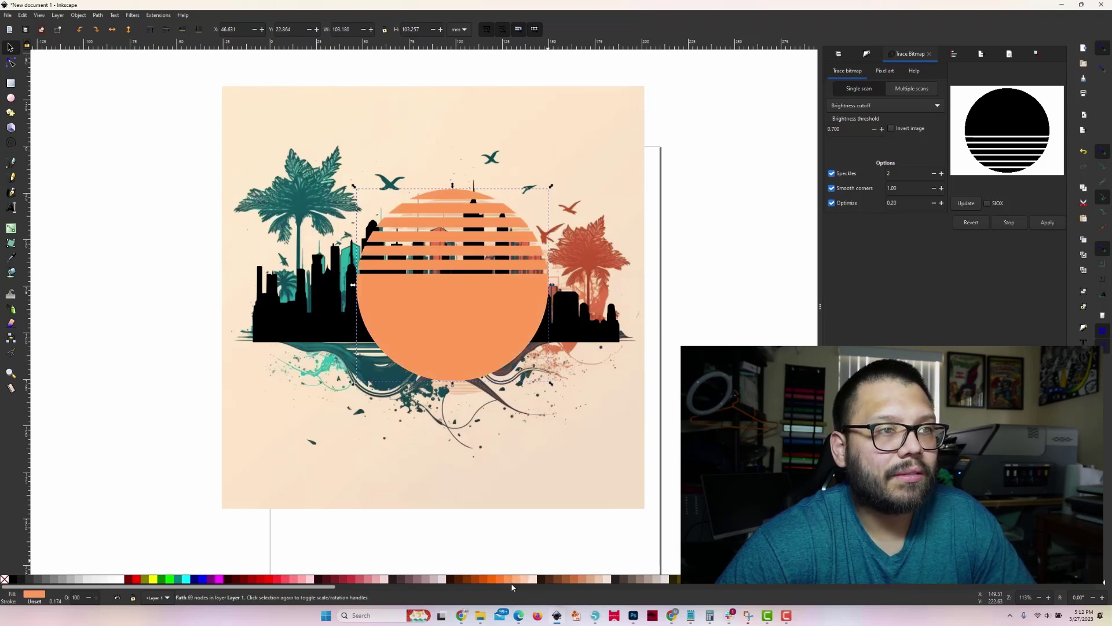
click(182, 29)
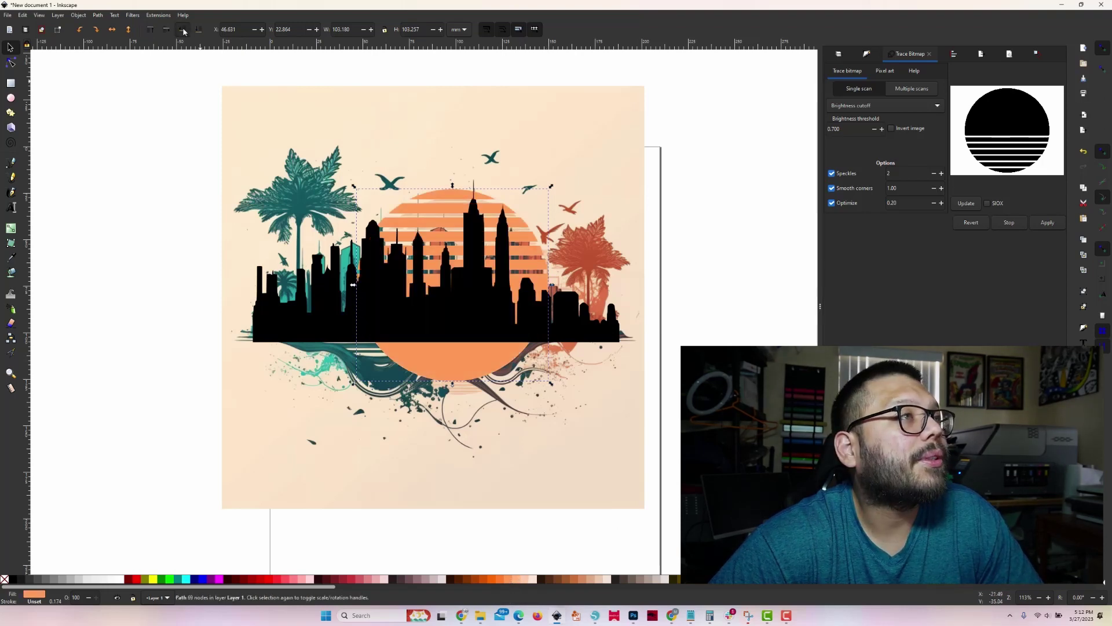
Step: Draw a rectangle about 128 by 40 mm covering the part of the sun below the skyline's base
key(Escape)
key(r)
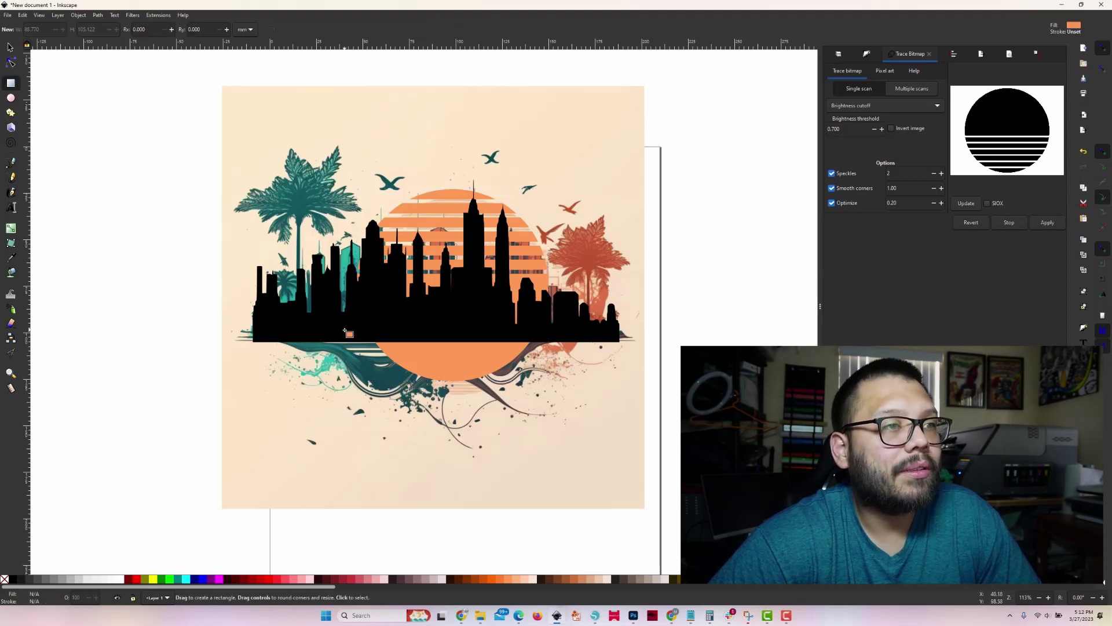
drag(345, 330, 582, 405)
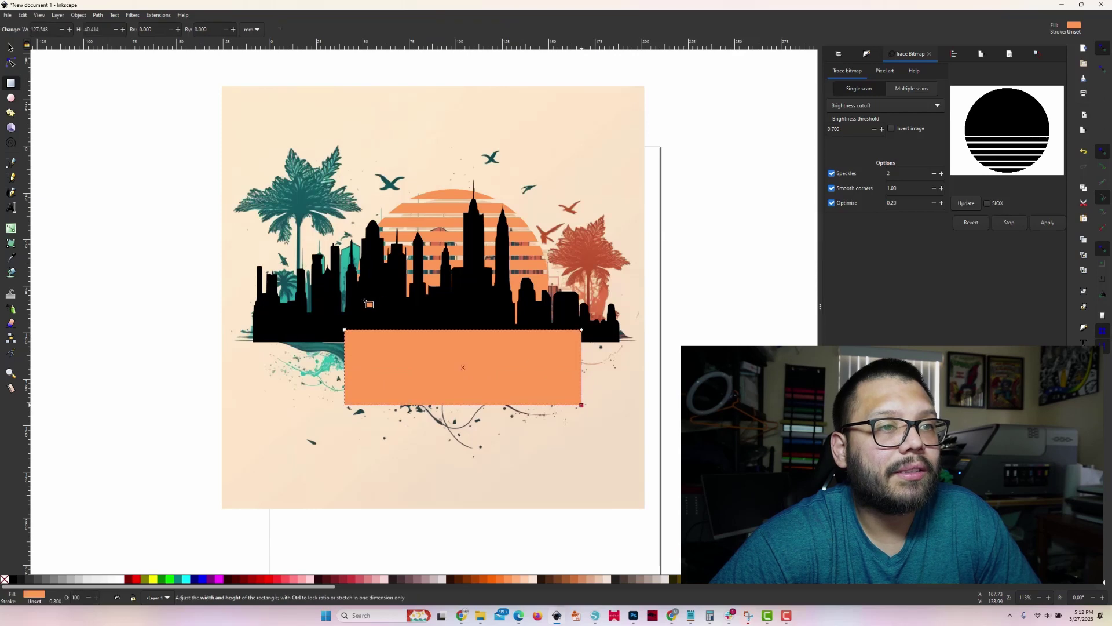
key(s)
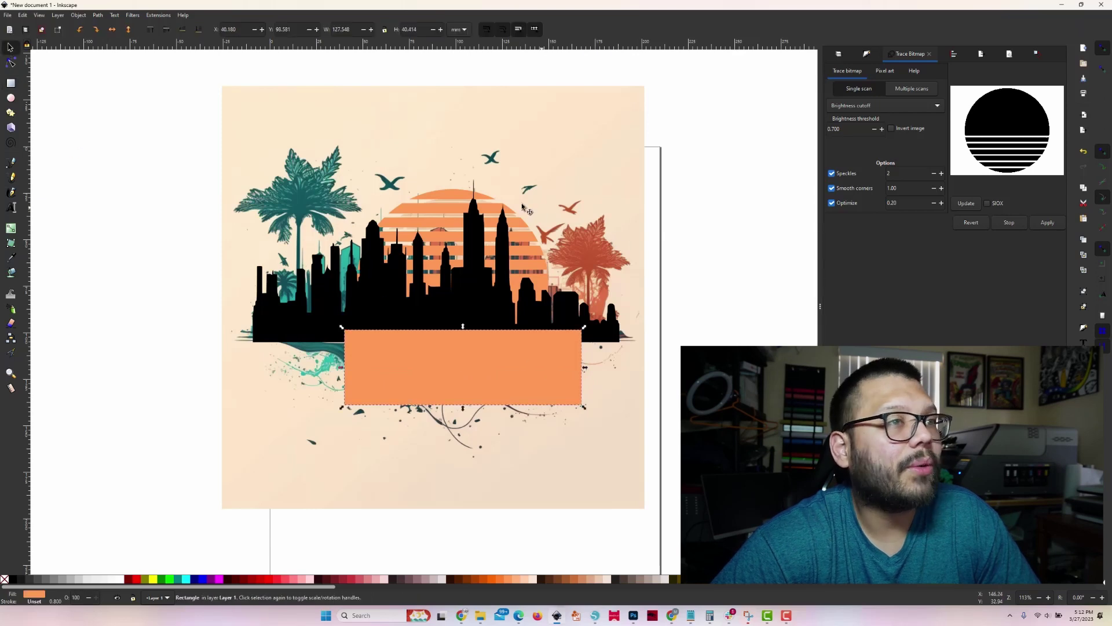
Step: Subtract the rectangle from the orange sun with the Difference operation, trimming it at the skyline's base
click(440, 201)
key(ctrl+minus)
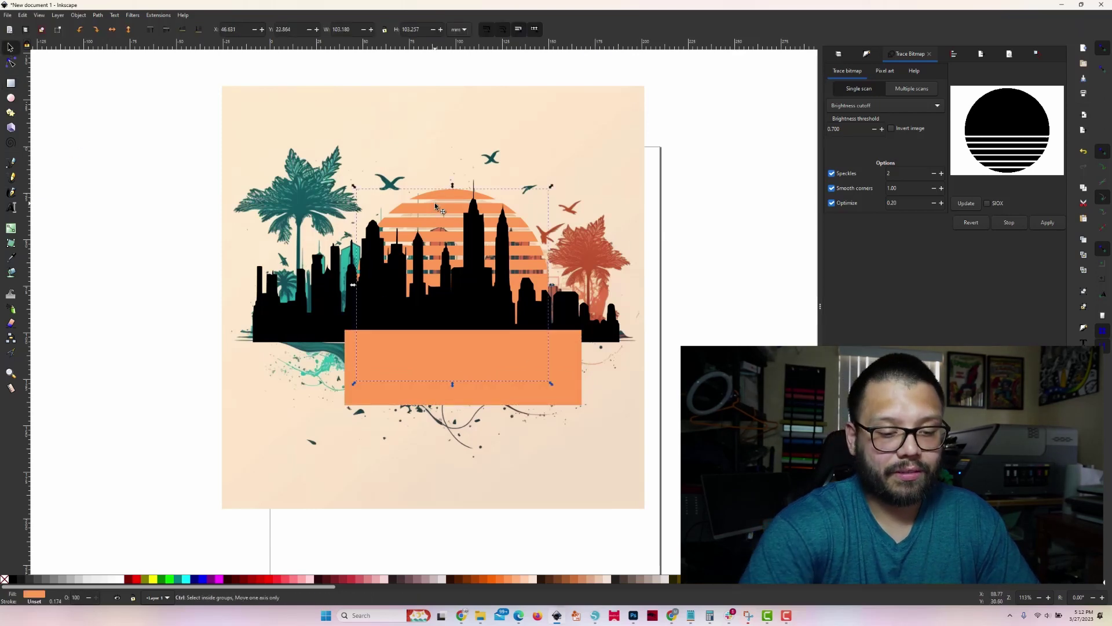
shift+click(579, 399)
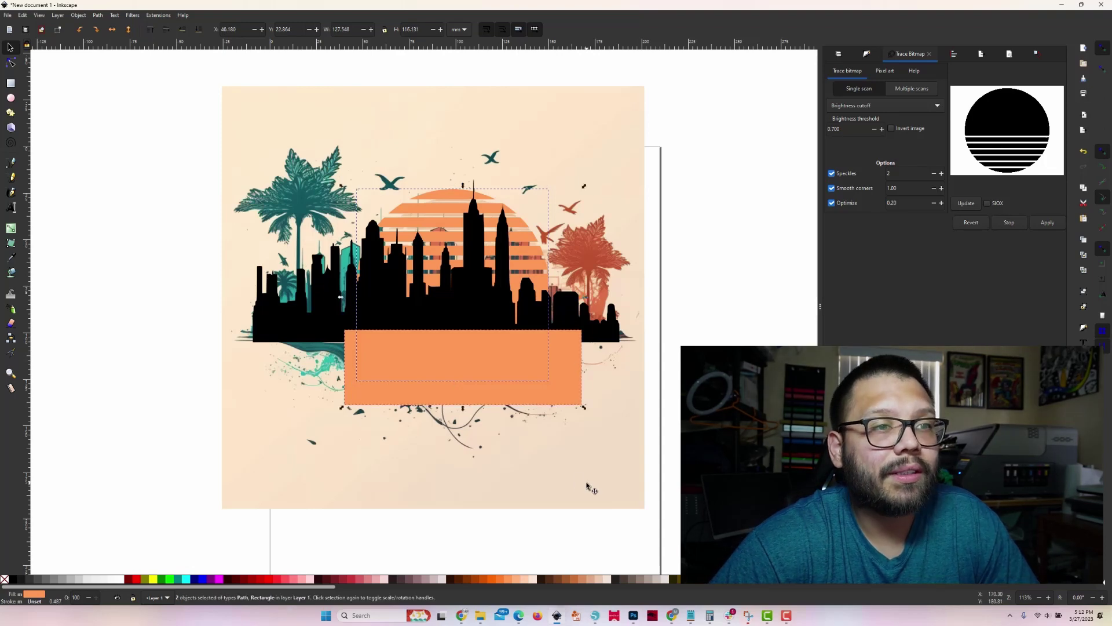
key(ctrl+minus)
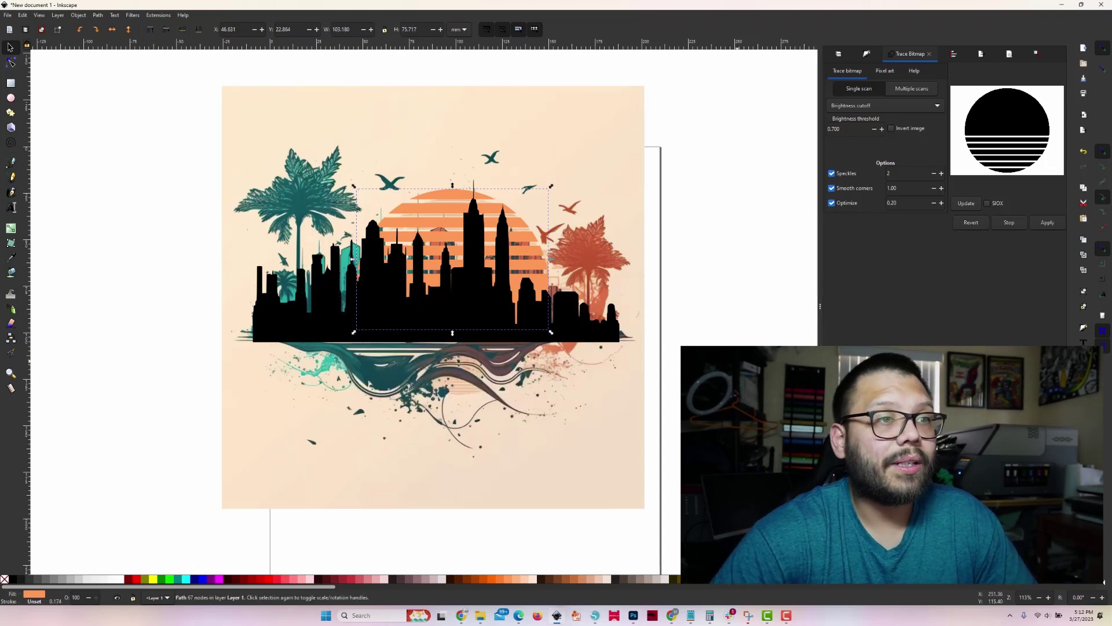
drag(401, 206, 75, 172)
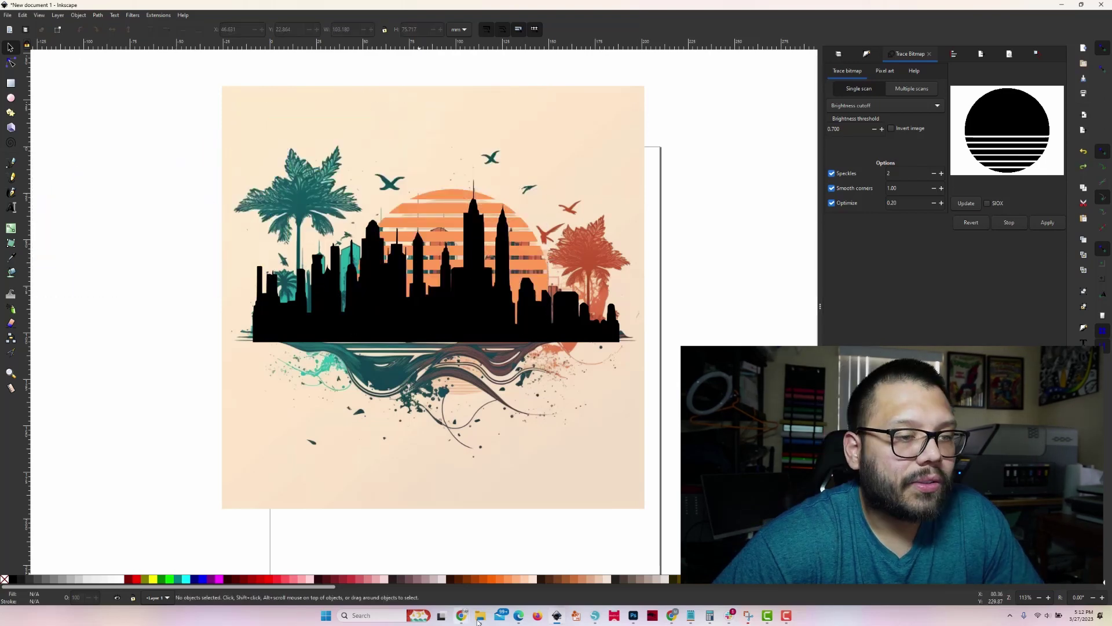
Step: Switch to the Edge browser and search Bing images for "palm tree svgs"
click(510, 620)
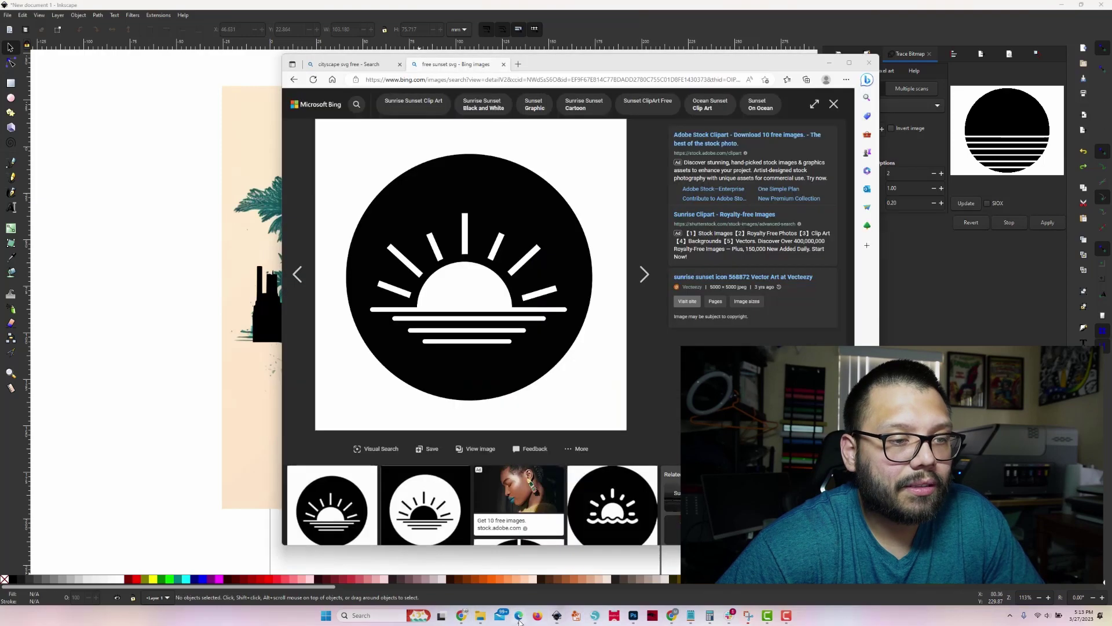
click(461, 80)
text(pa)
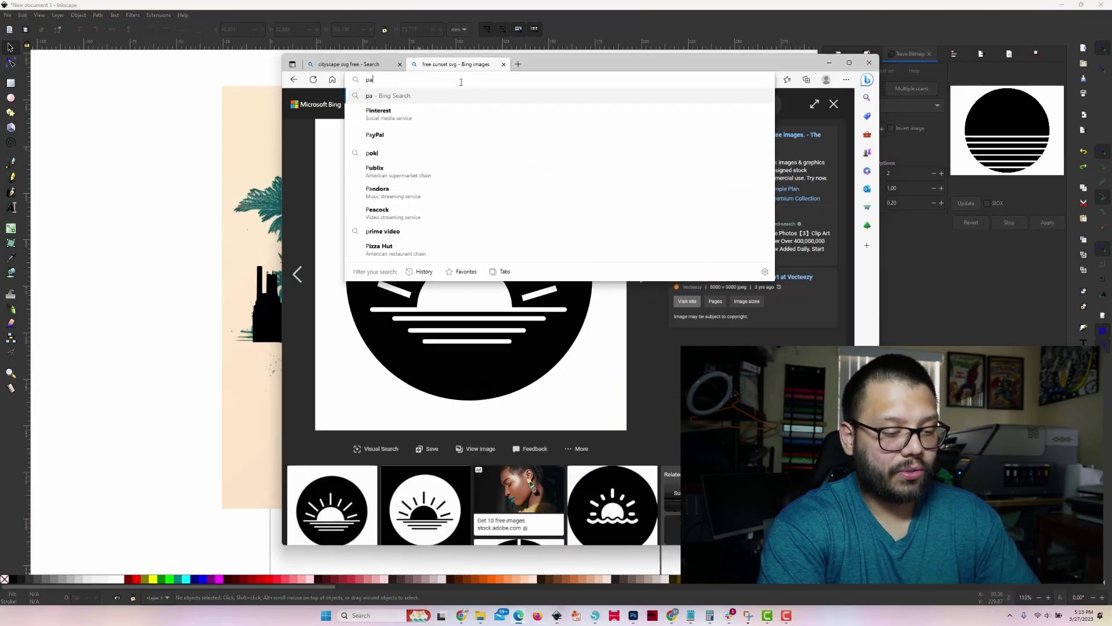
text(lm tree svgs)
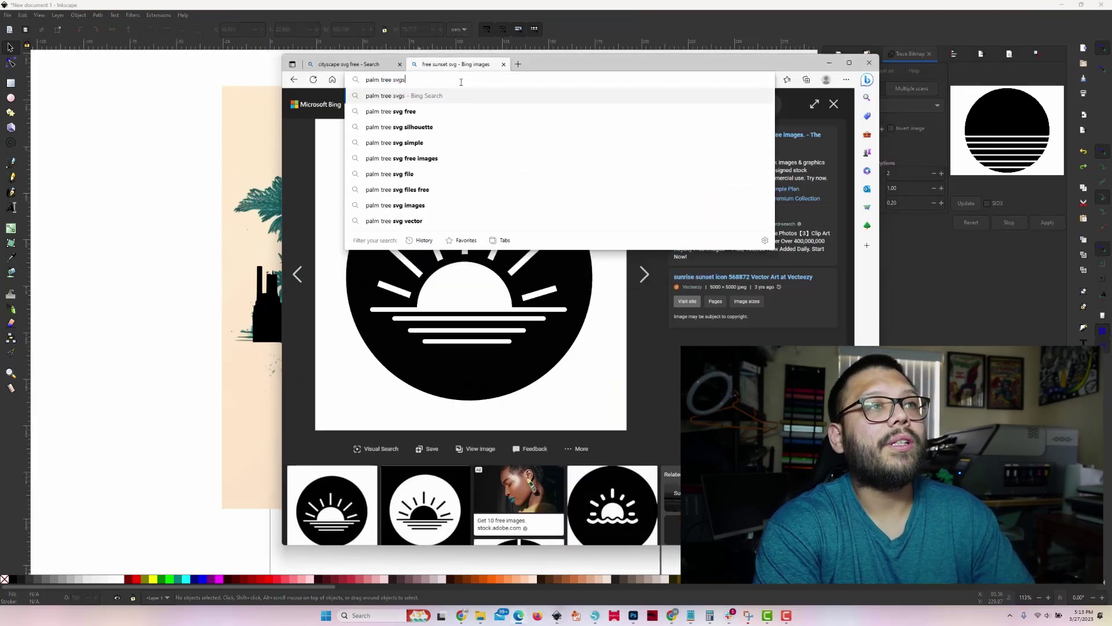
key(Return)
drag(565, 70, 706, 67)
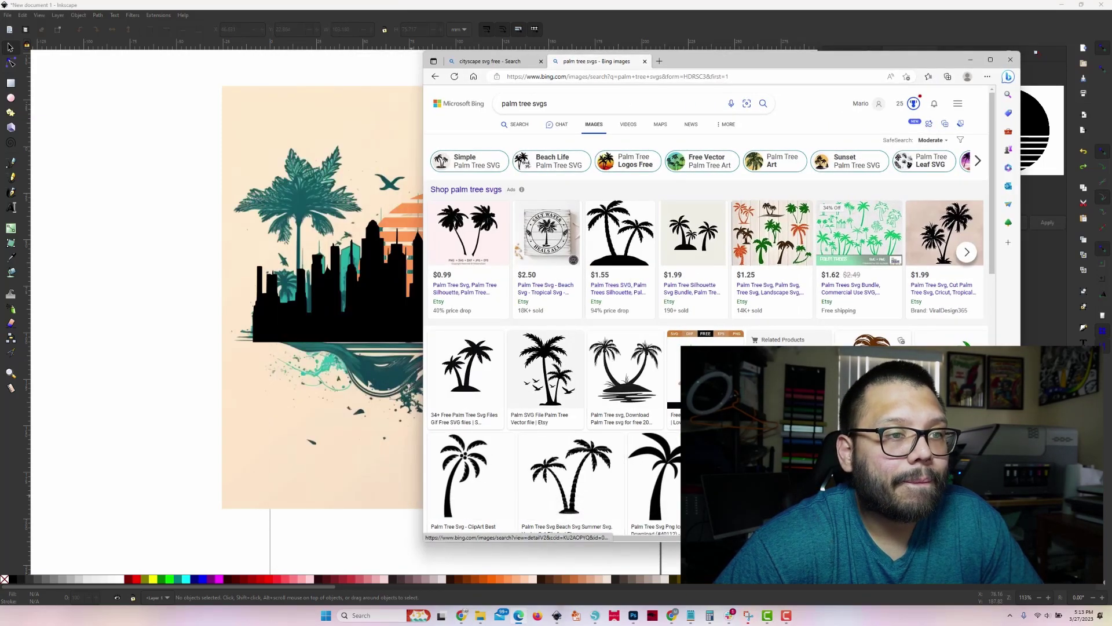
Step: Copy the silhouette of two palms on a small mound and paste it into Inkscape beside the reference image
click(451, 357)
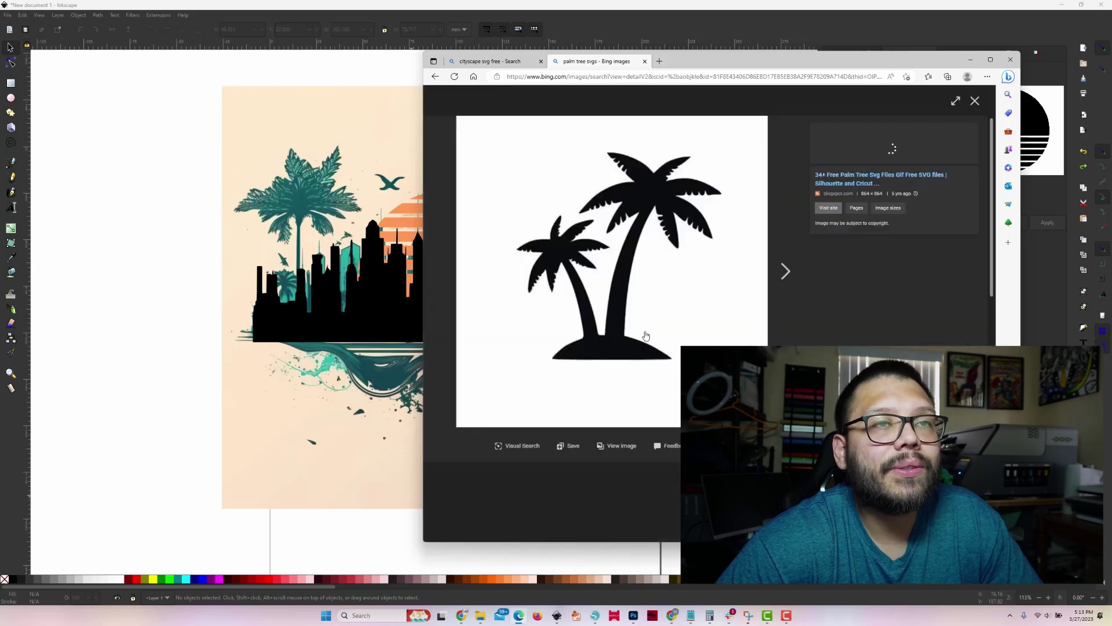
right_click(626, 222)
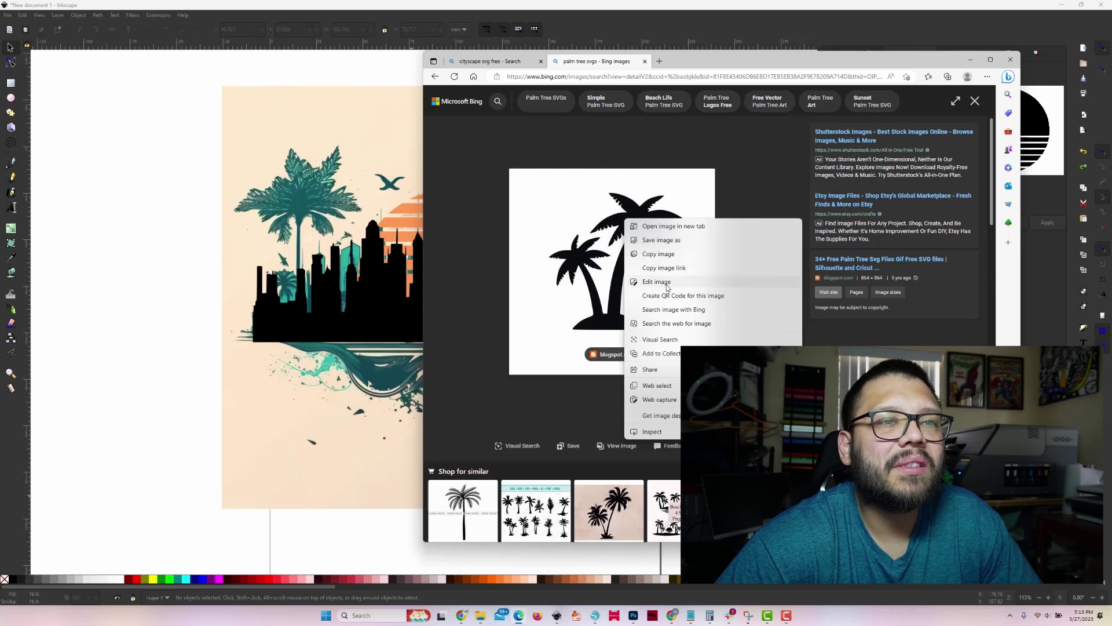
click(658, 254)
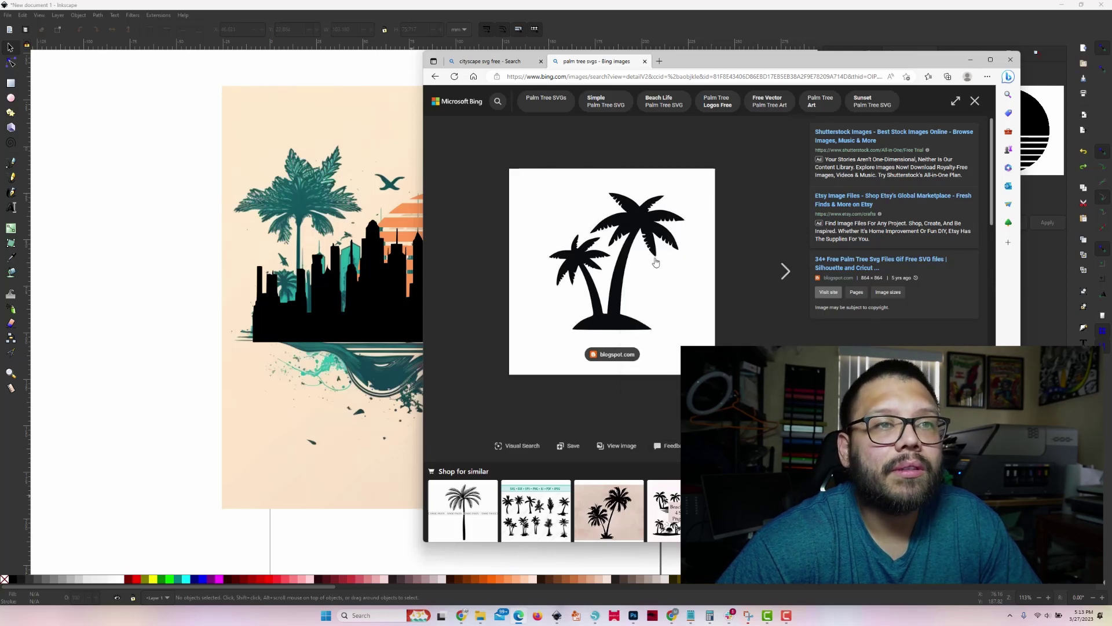
click(132, 326)
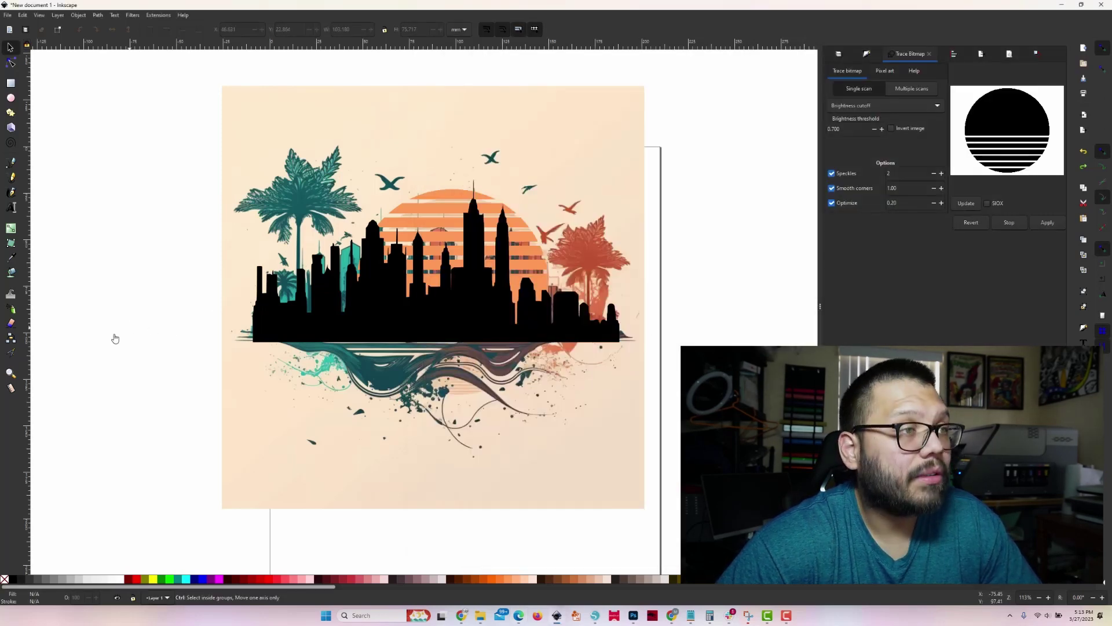
key(ctrl+v)
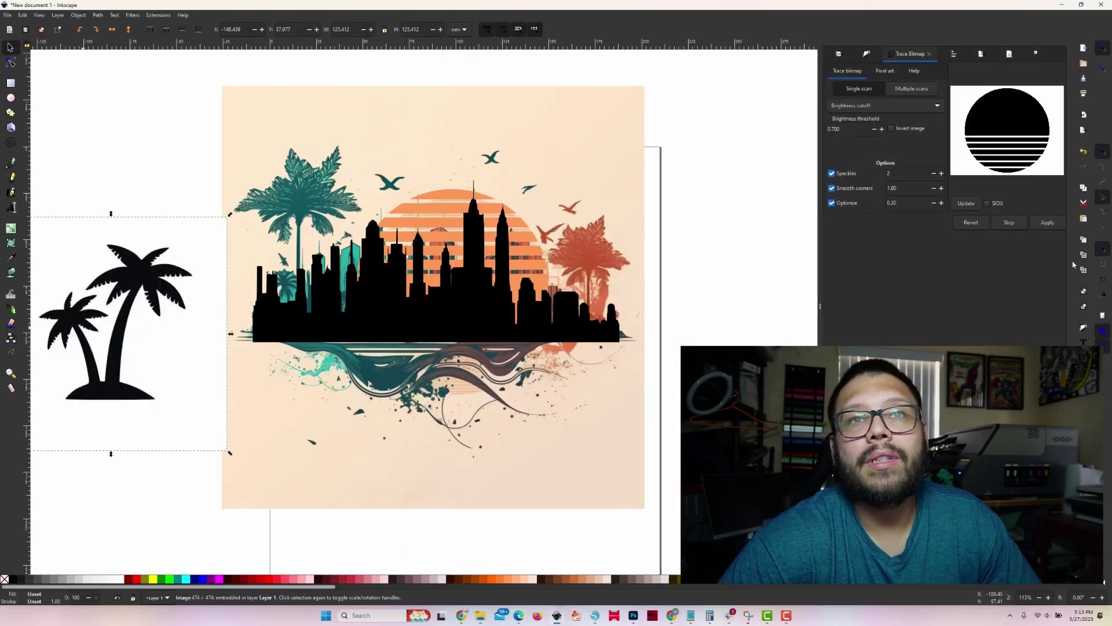
Step: Trace the pasted palm bitmap, move the traced palms off it and delete the original bitmap
click(1040, 223)
drag(103, 392, 146, 296)
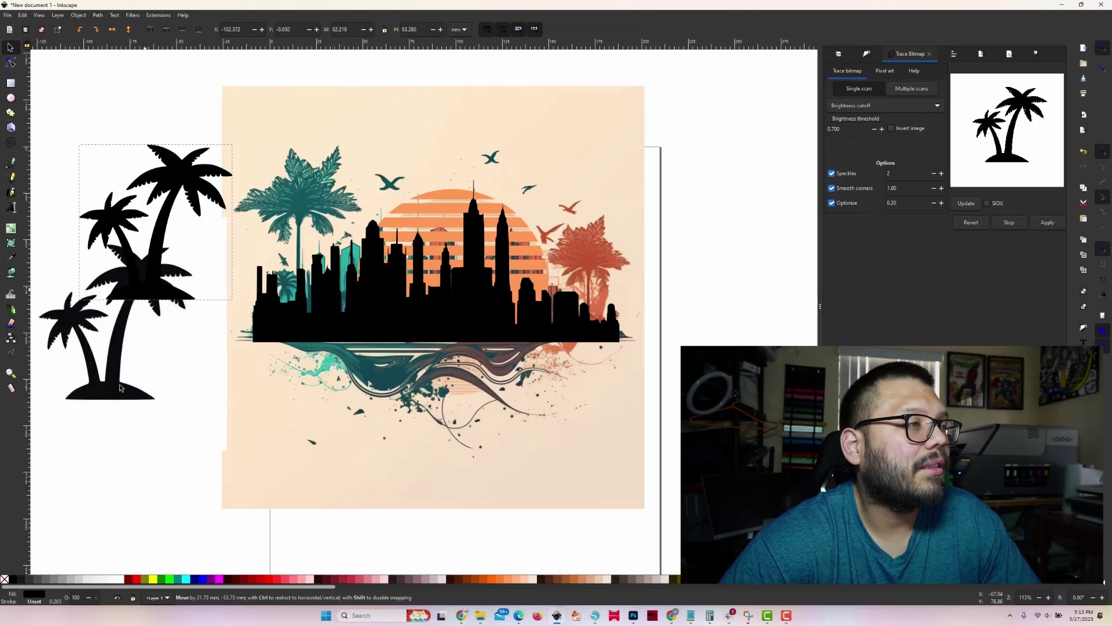
click(119, 384)
key(Delete)
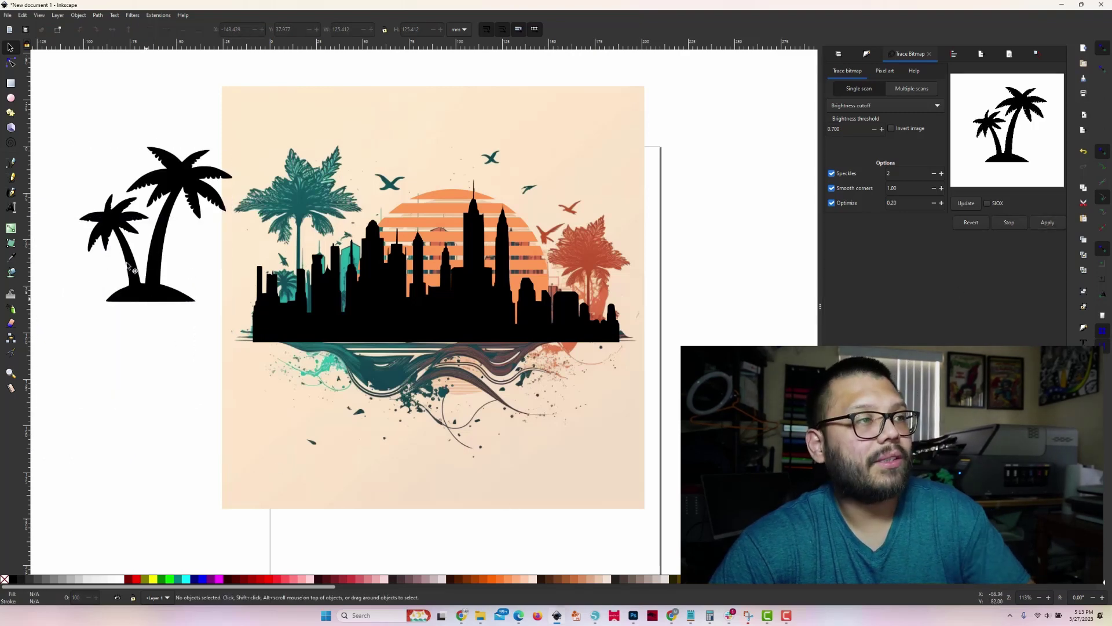
Step: Paste a copy of the traced two-palm path just below the original
ctrl+scroll(139, 248, up, 2)
drag(136, 244, 236, 289)
click(236, 293)
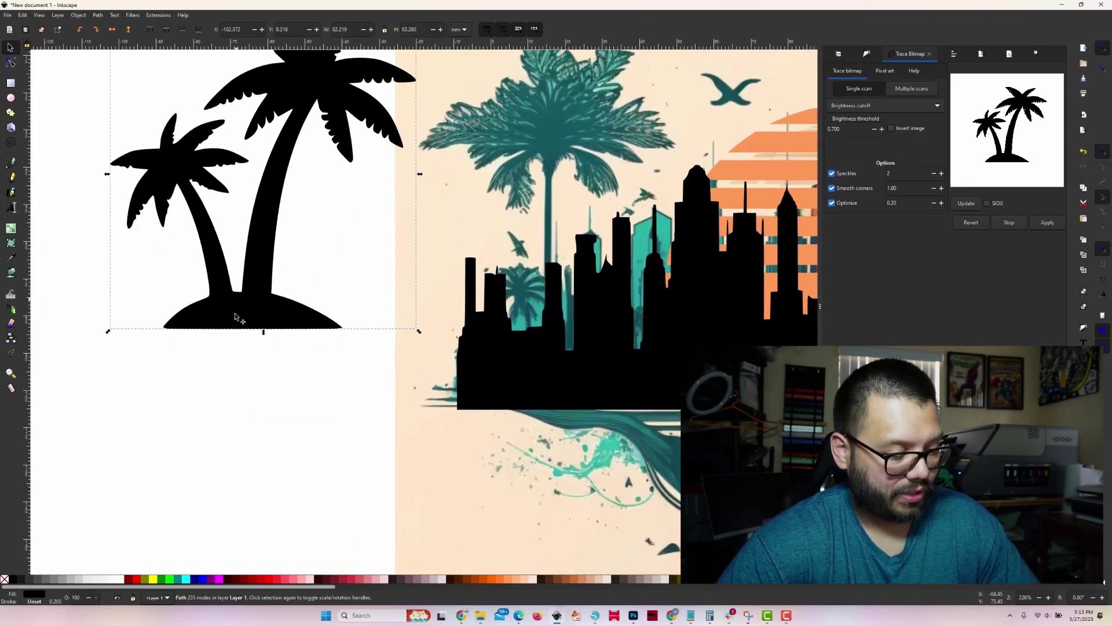
key(ctrl+v)
ctrl+scroll(251, 437, down, 2)
scroll(250, 437, down, 3)
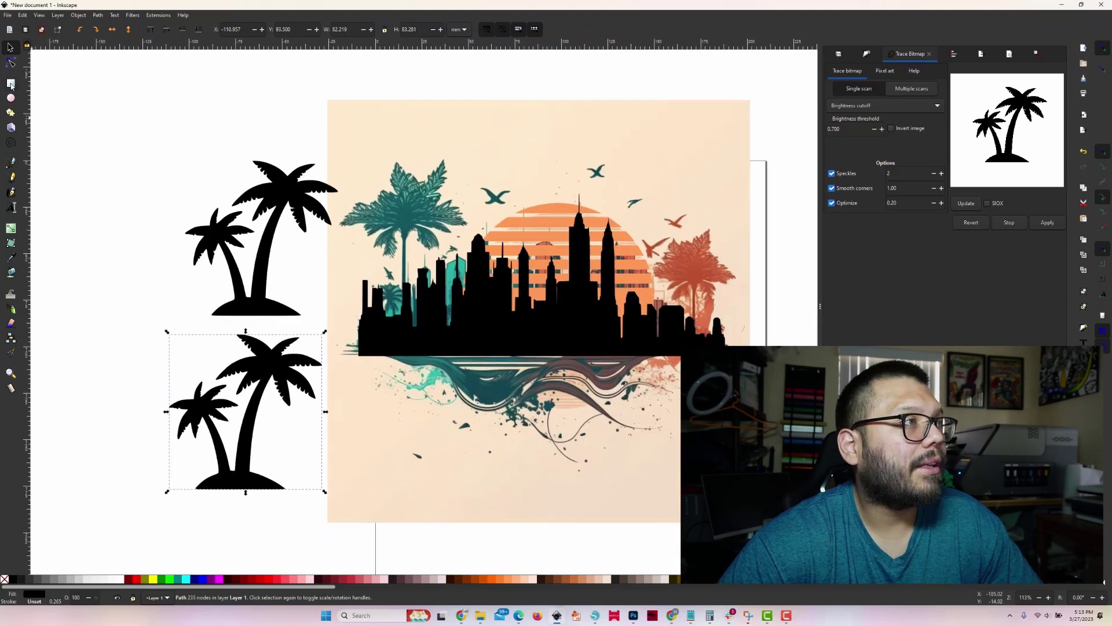
Step: Draw a rectangle about 46 by 24 mm over the small palm's trunk base and subtract it from the copied palms
key(r)
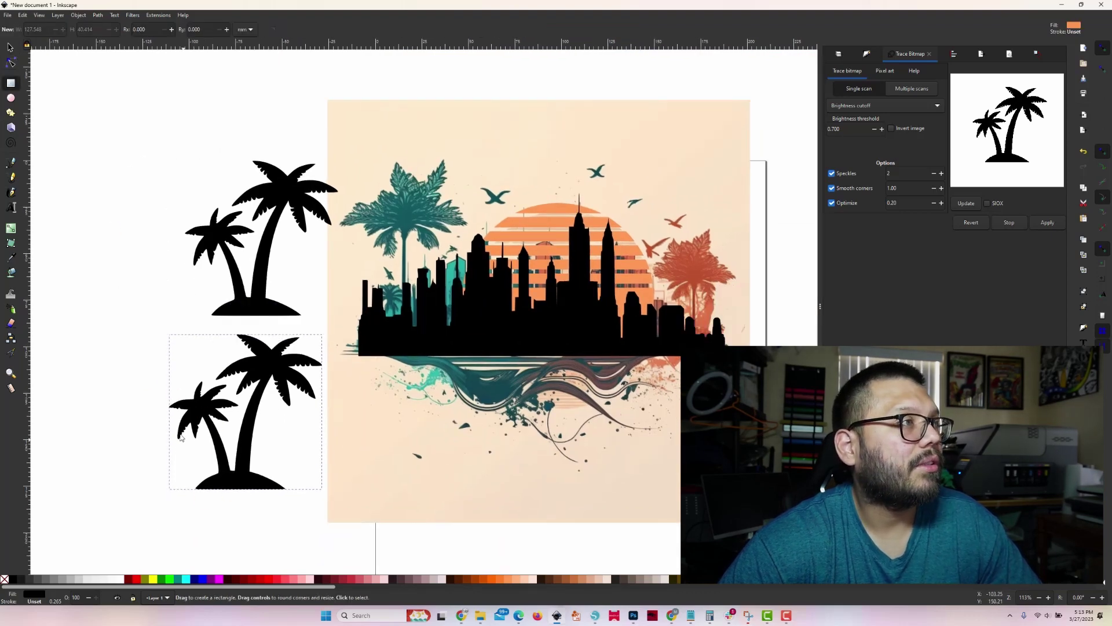
ctrl+scroll(229, 463, up, 2)
scroll(237, 417, down, 2)
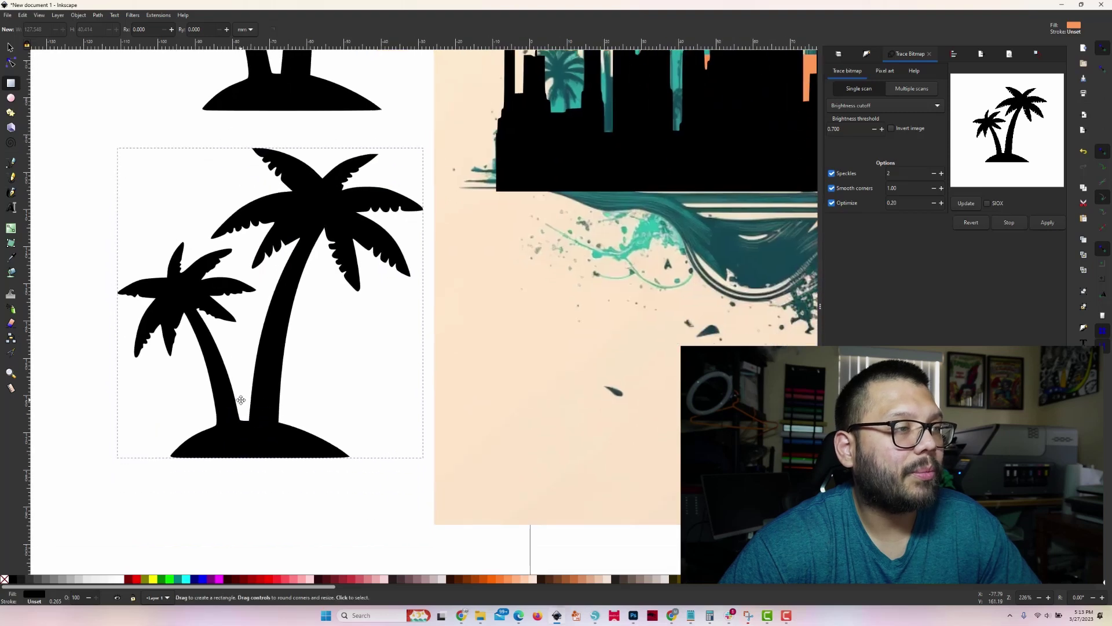
drag(241, 388, 231, 481)
drag(64, 465, 70, 477)
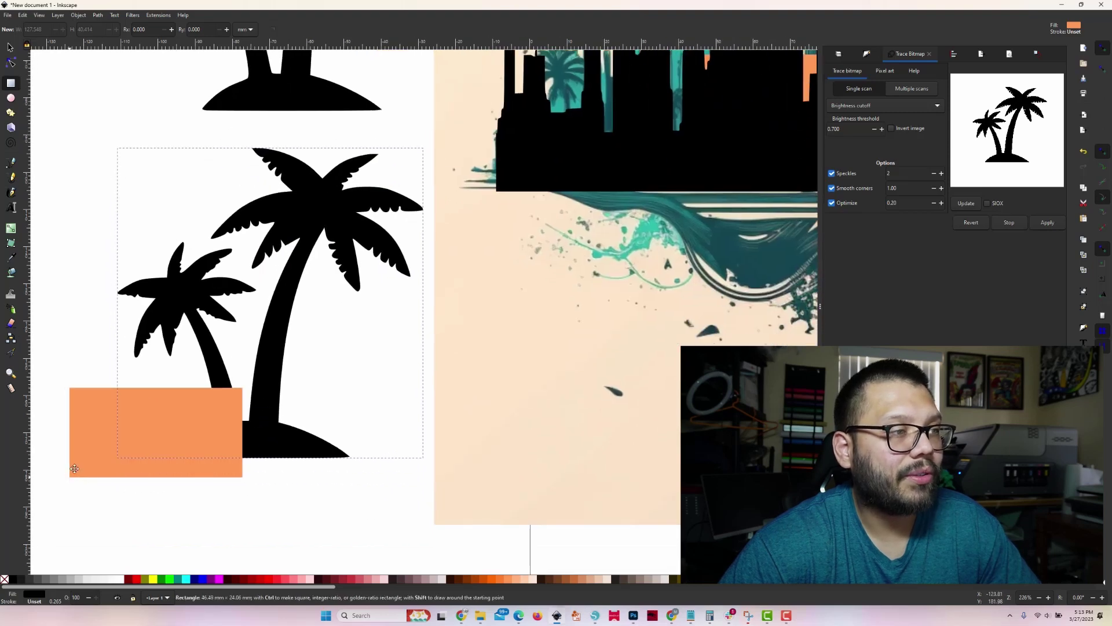
click(11, 49)
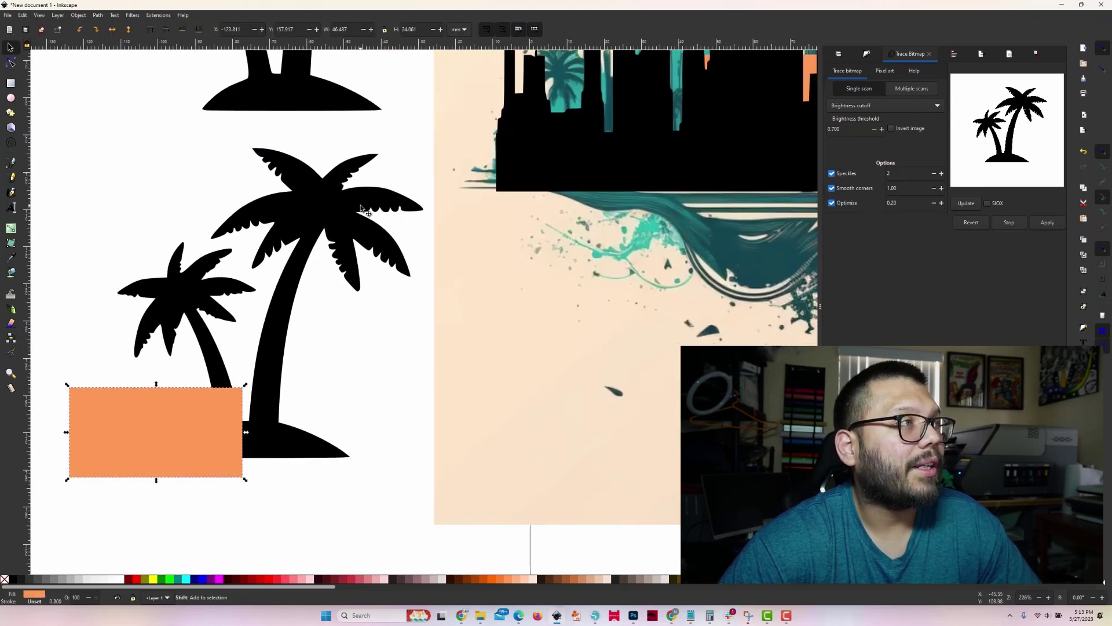
shift+click(362, 210)
key(ctrl+minus)
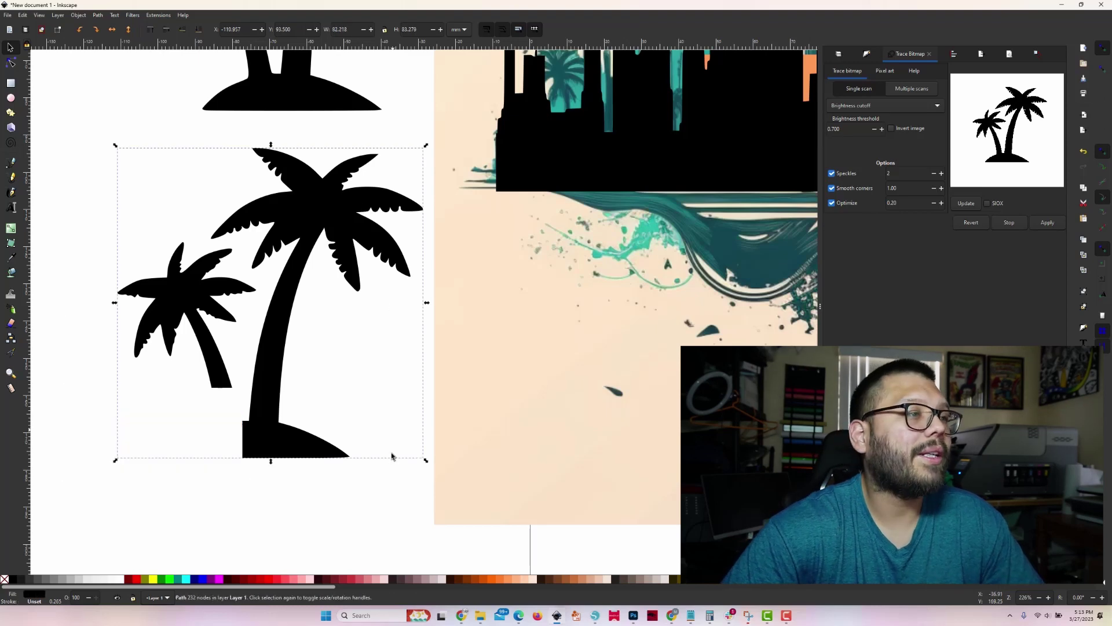
key(n)
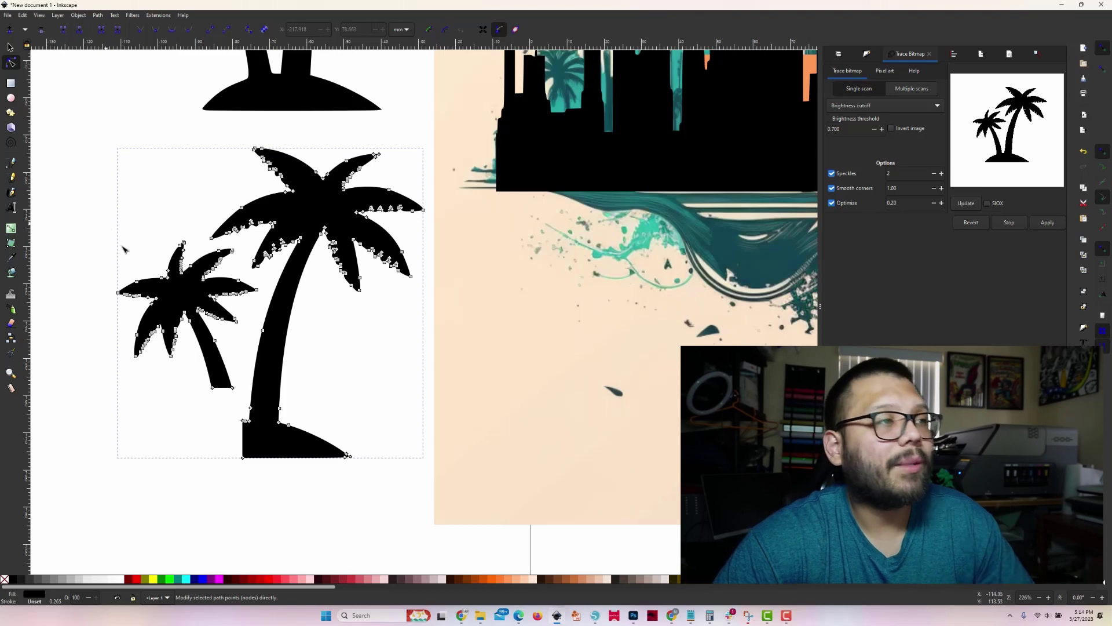
drag(105, 222, 216, 396)
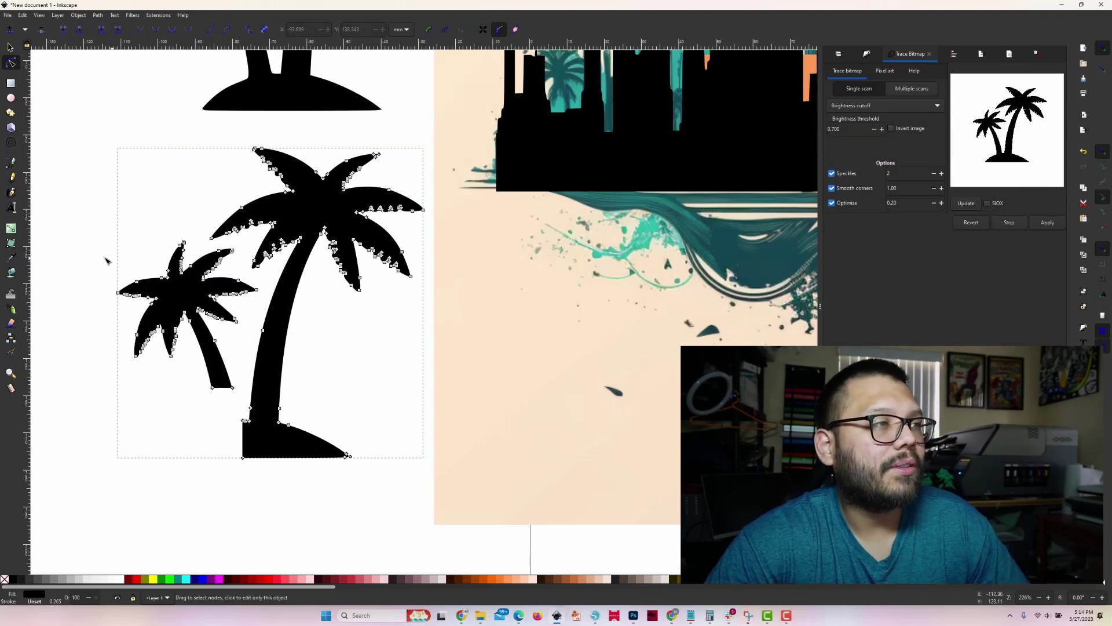
click(116, 275)
click(11, 47)
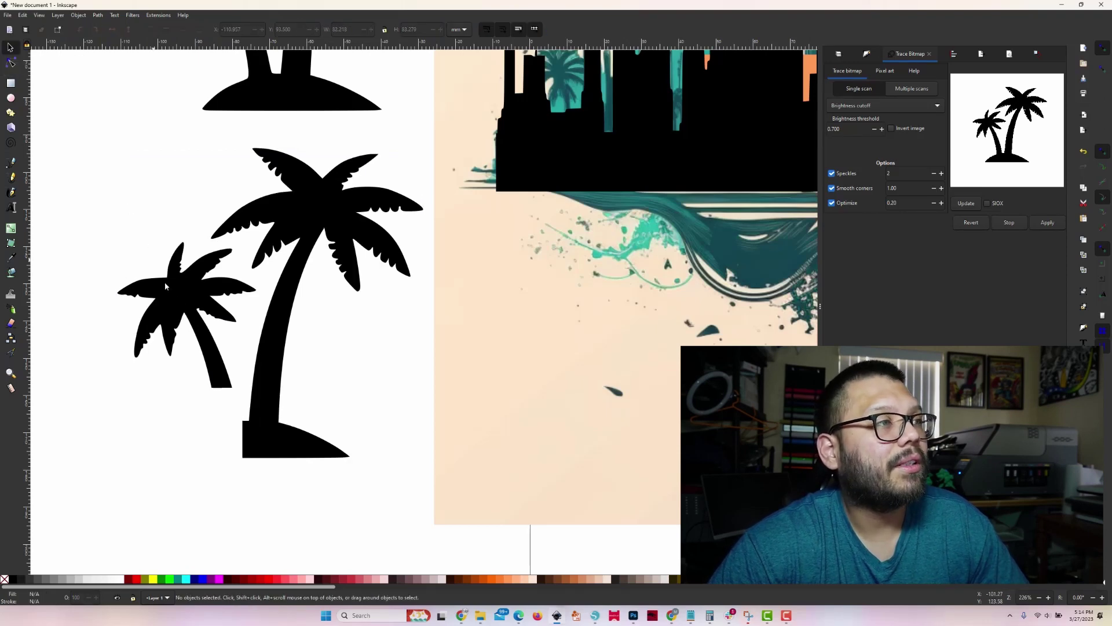
Step: Select all nodes of the detached small palm in the lower copy and delete them
click(197, 336)
key(n)
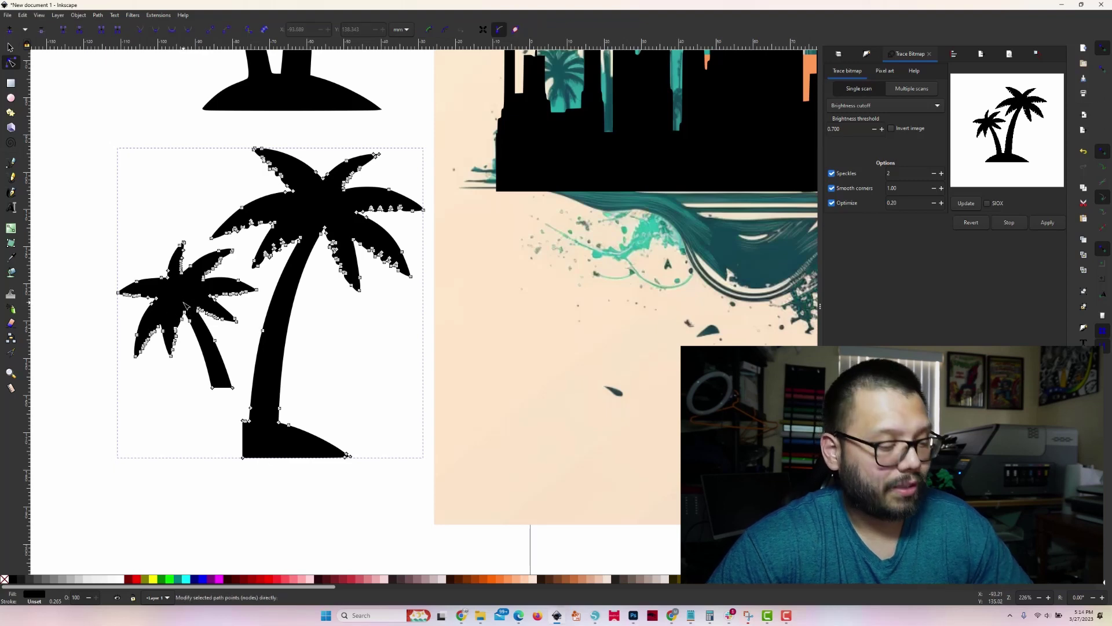
drag(139, 292, 209, 434)
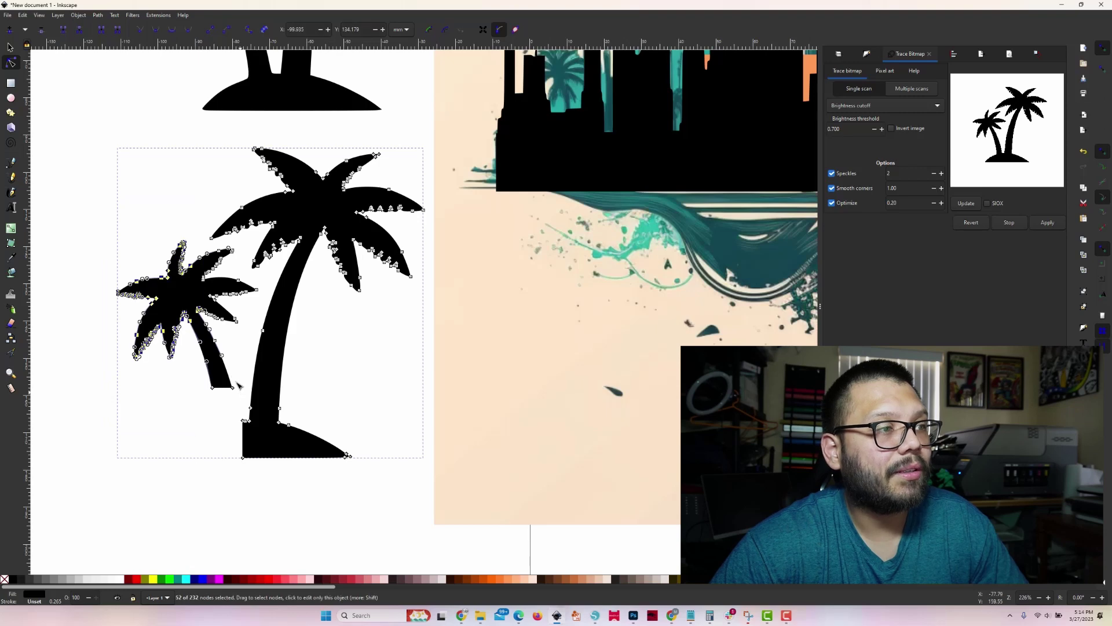
drag(187, 303, 152, 241)
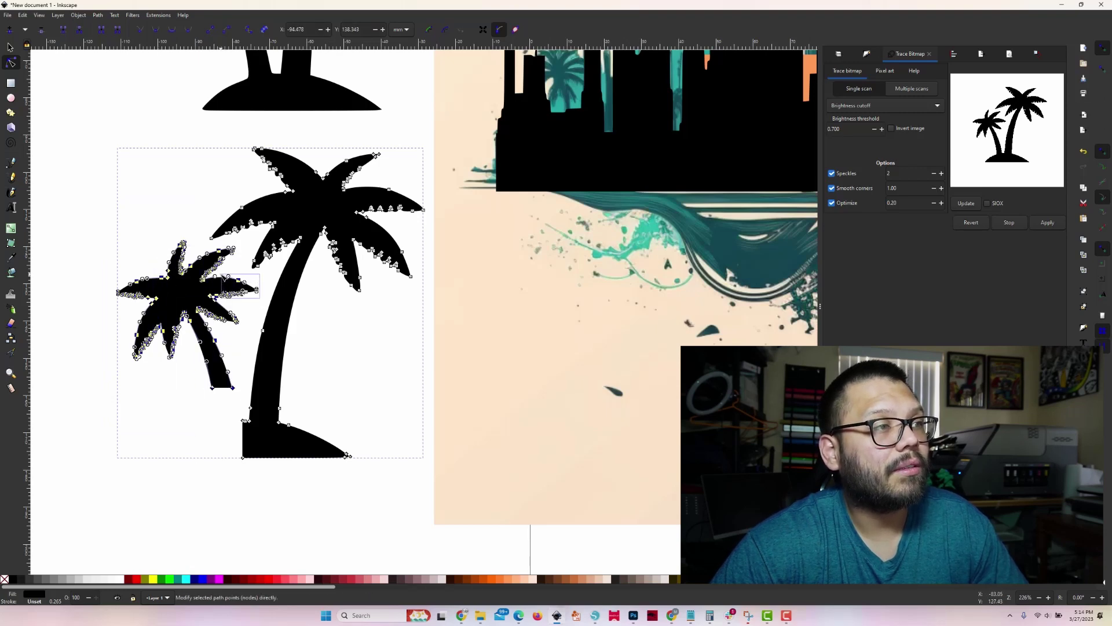
drag(225, 277, 224, 277)
drag(151, 229, 210, 302)
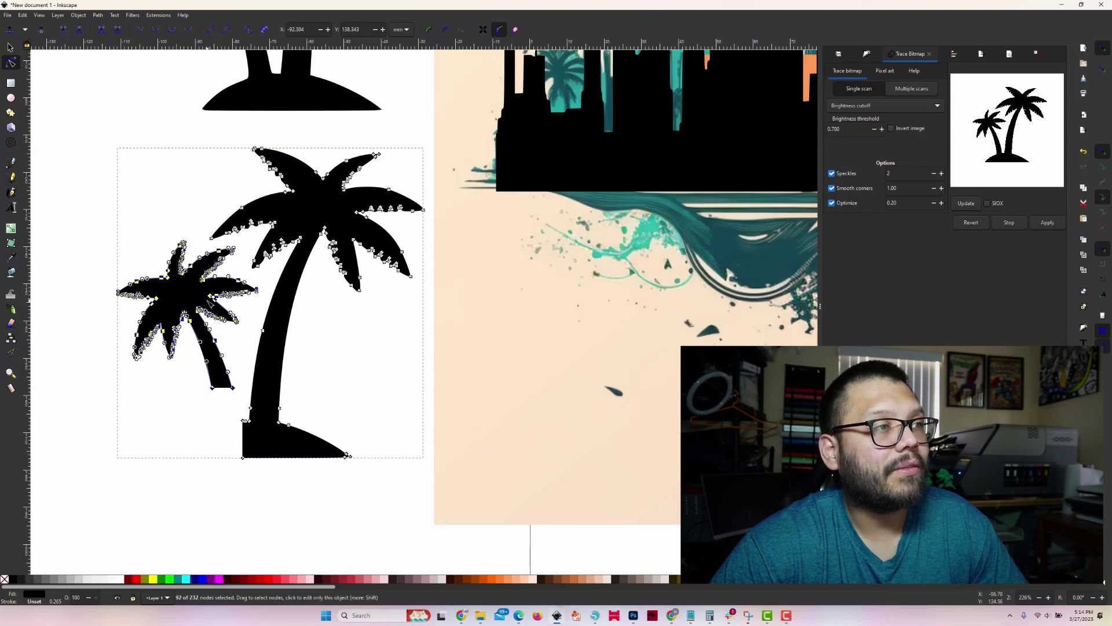
key(Delete)
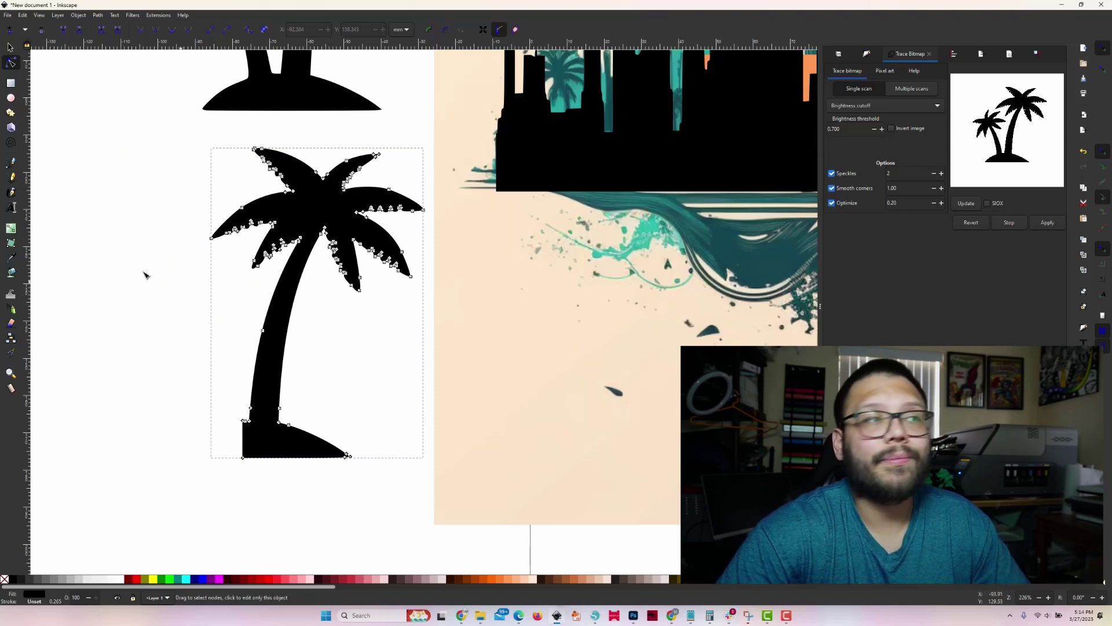
Step: Flip the single palm horizontally and move it over the left end of the skyline
key(s)
key(minus)
key(minus)
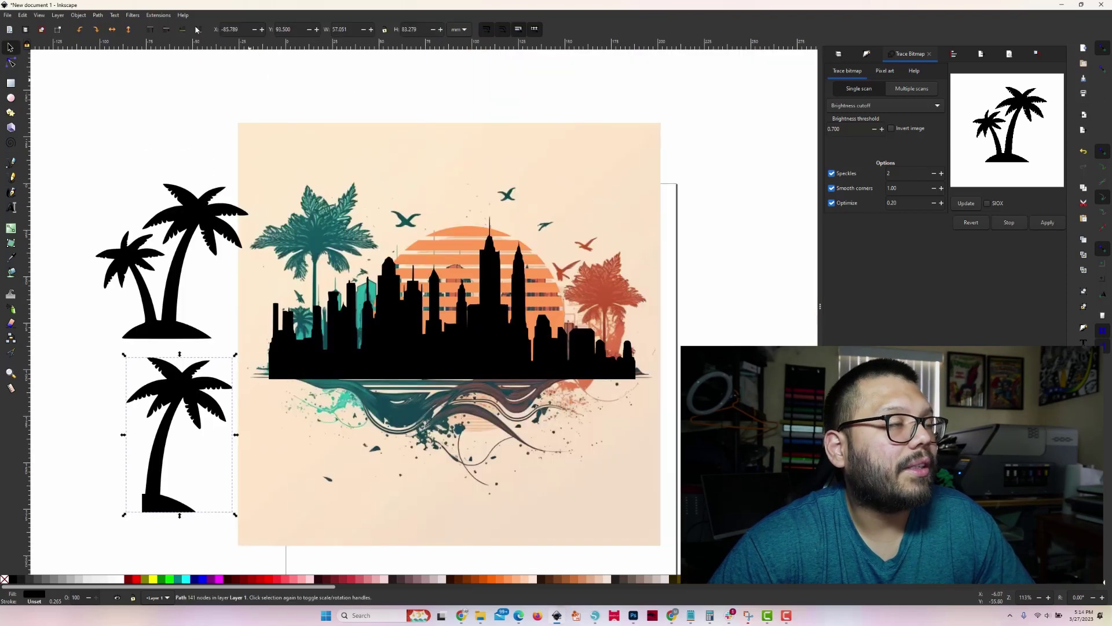
click(112, 29)
drag(196, 508, 312, 364)
Step: Move the two-palm path over the right end of the skyline and scale it to about 60 by 61 mm
click(172, 318)
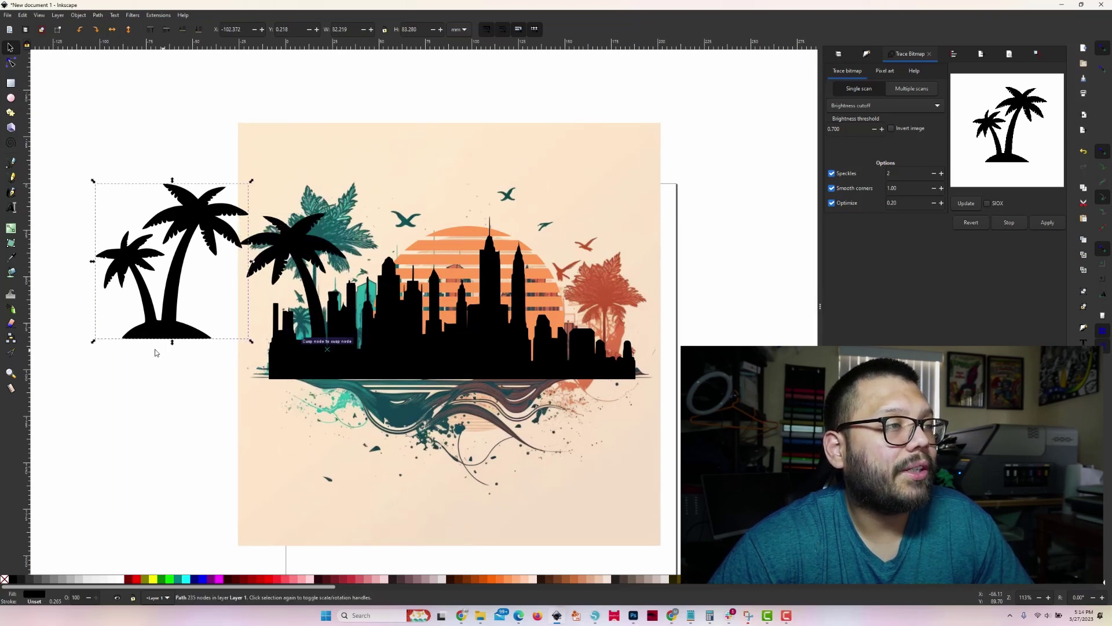
drag(160, 333, 600, 374)
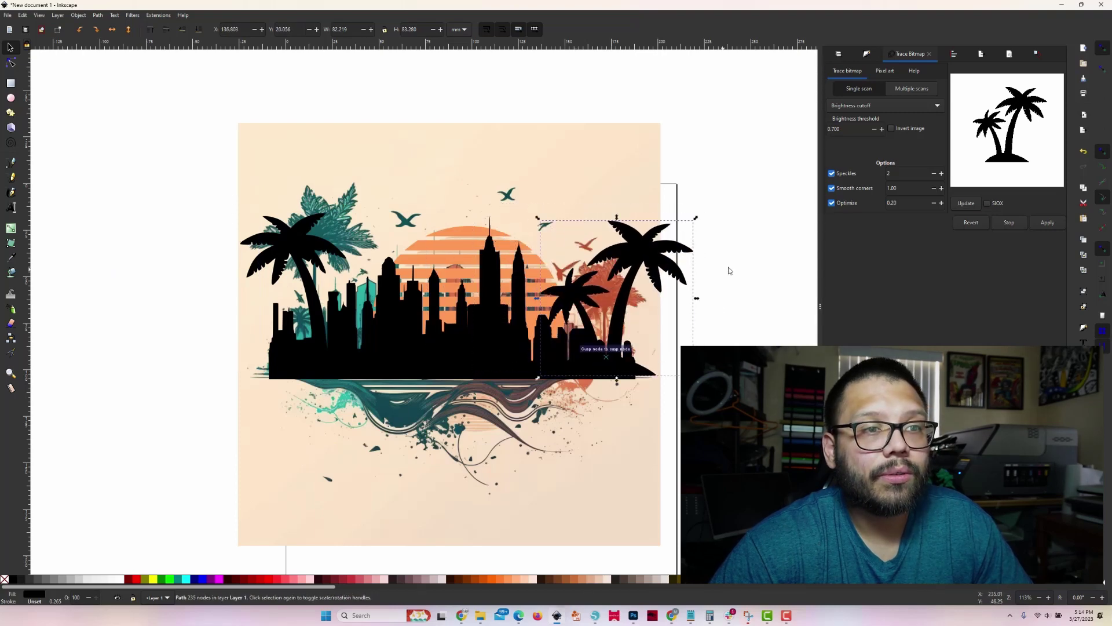
drag(696, 302, 603, 254)
key(3)
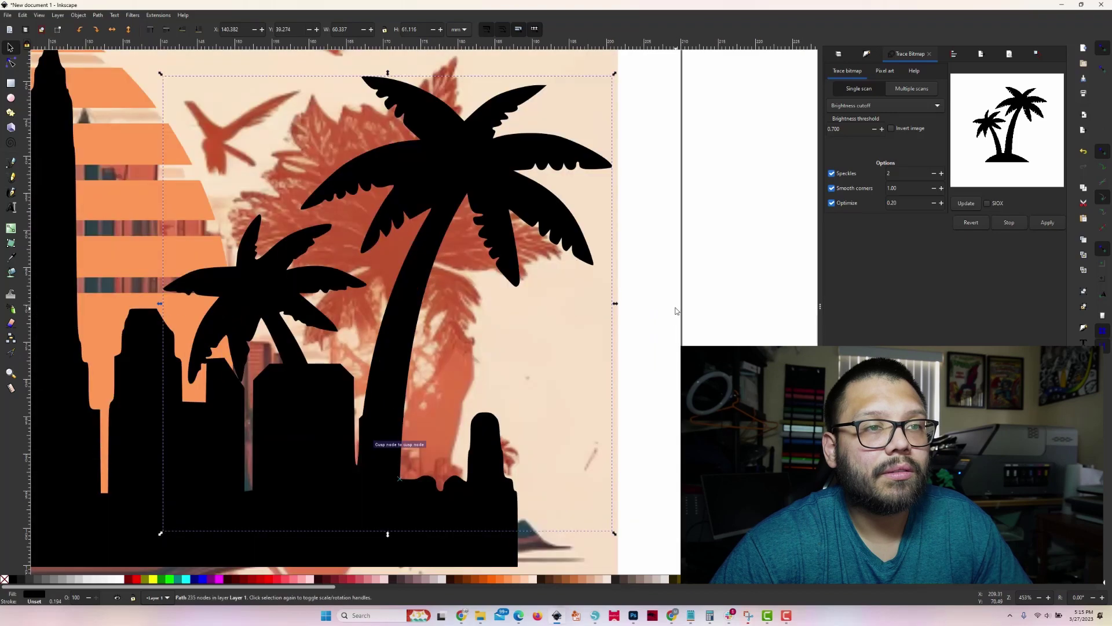
scroll(658, 303, down, 2)
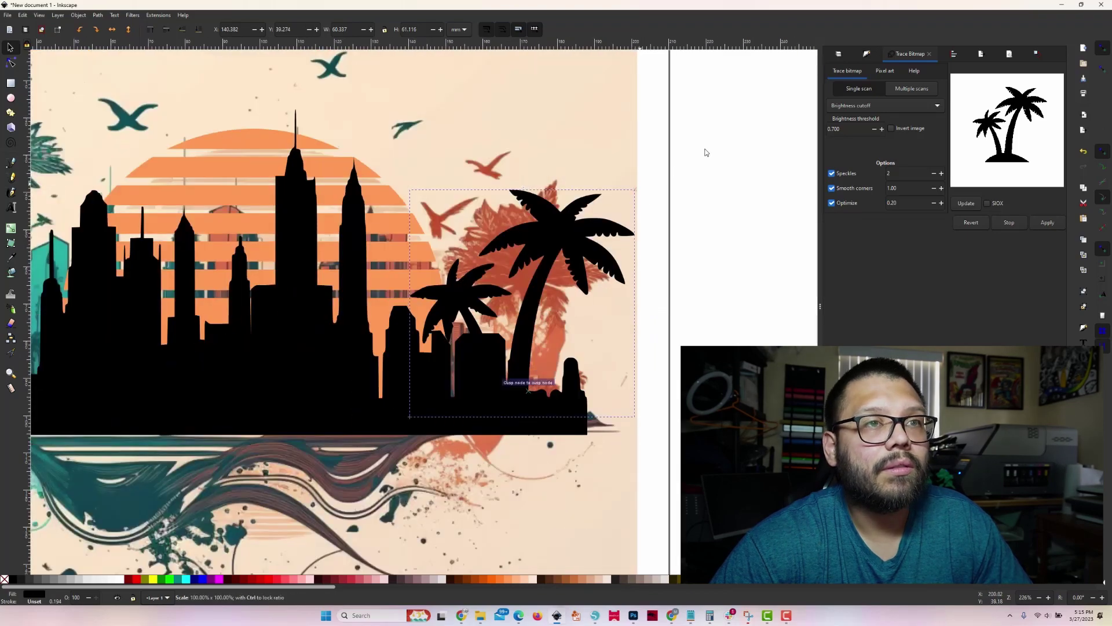
Step: Enlarge the two-palm path to about 70 by 70 mm and subtract a rectangle about 30 by 20 mm from its overhanging base
mouse_move(705, 153)
mouse_down()
mouse_move(712, 137)
mouse_move(688, 157)
mouse_up()
mouse_move(586, 213)
mouse_down()
mouse_move(575, 204)
mouse_move(593, 203)
mouse_up()
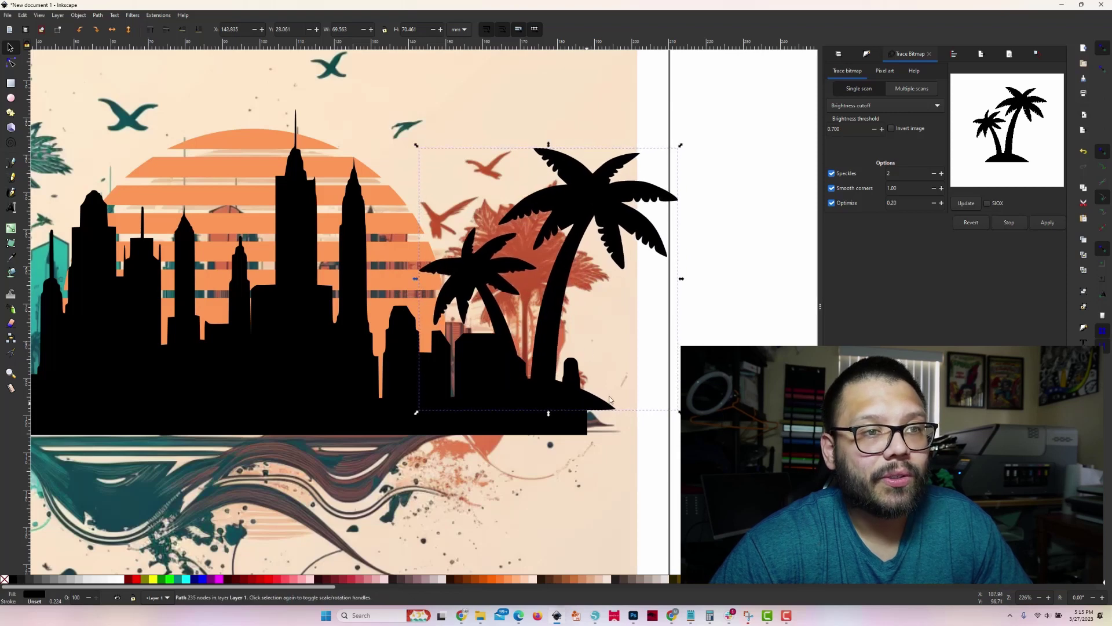
click(10, 83)
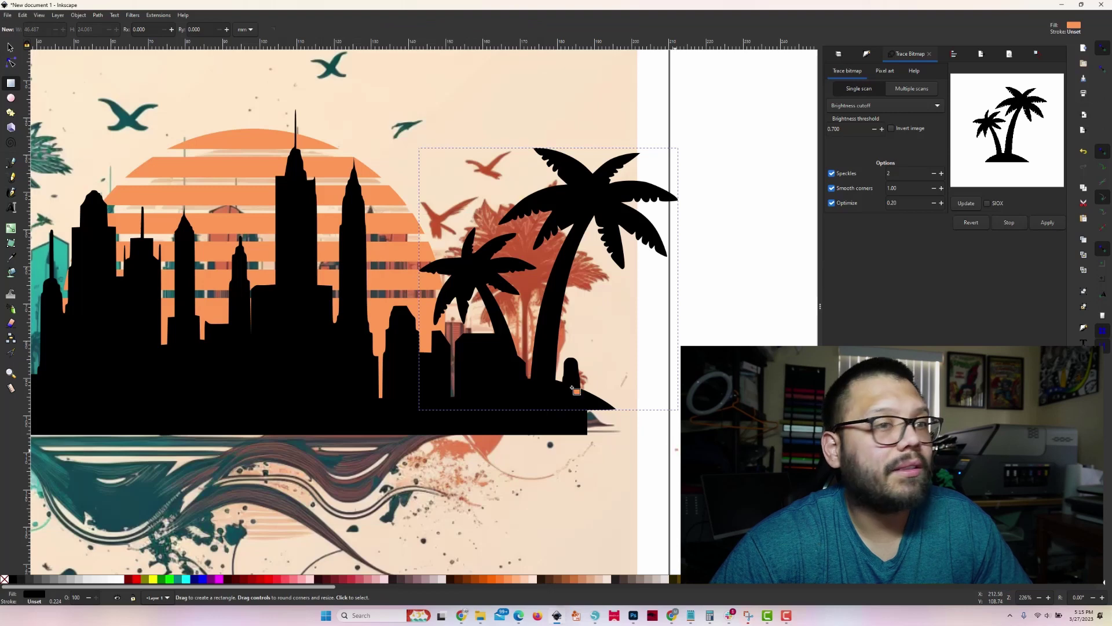
drag(678, 448, 567, 376)
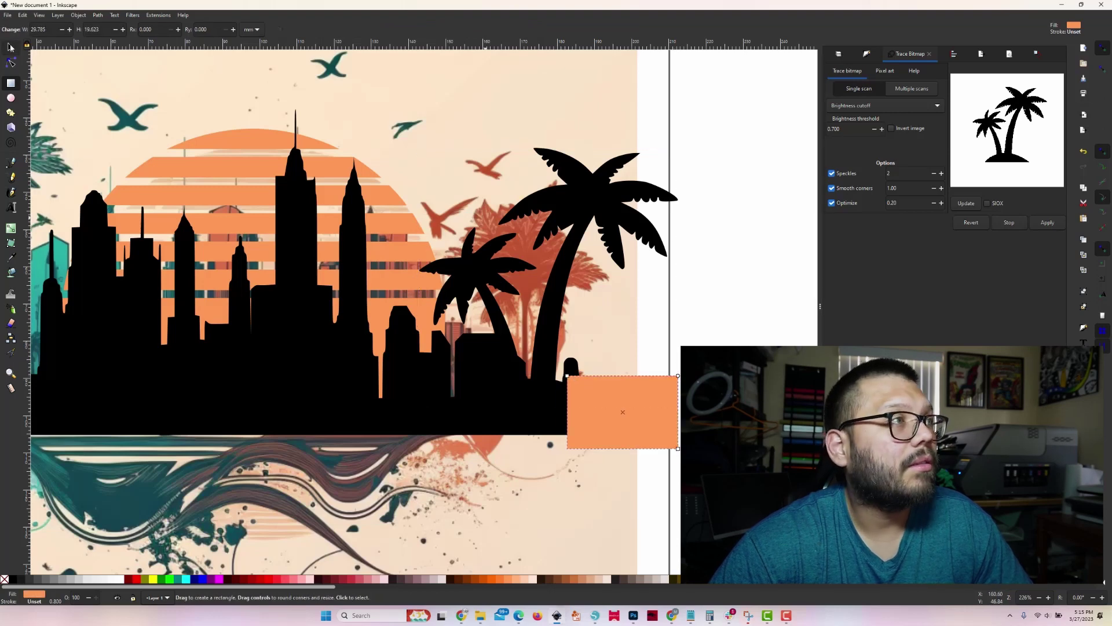
key(s)
click(591, 197)
key(ctrl+z)
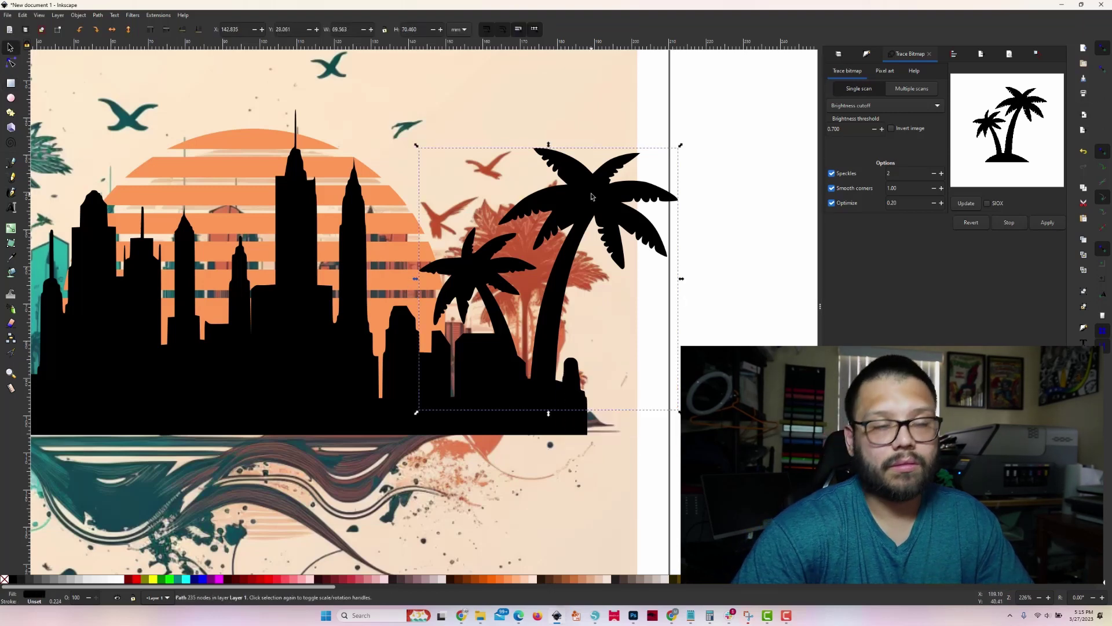
key(Escape)
scroll(464, 365, down, 1)
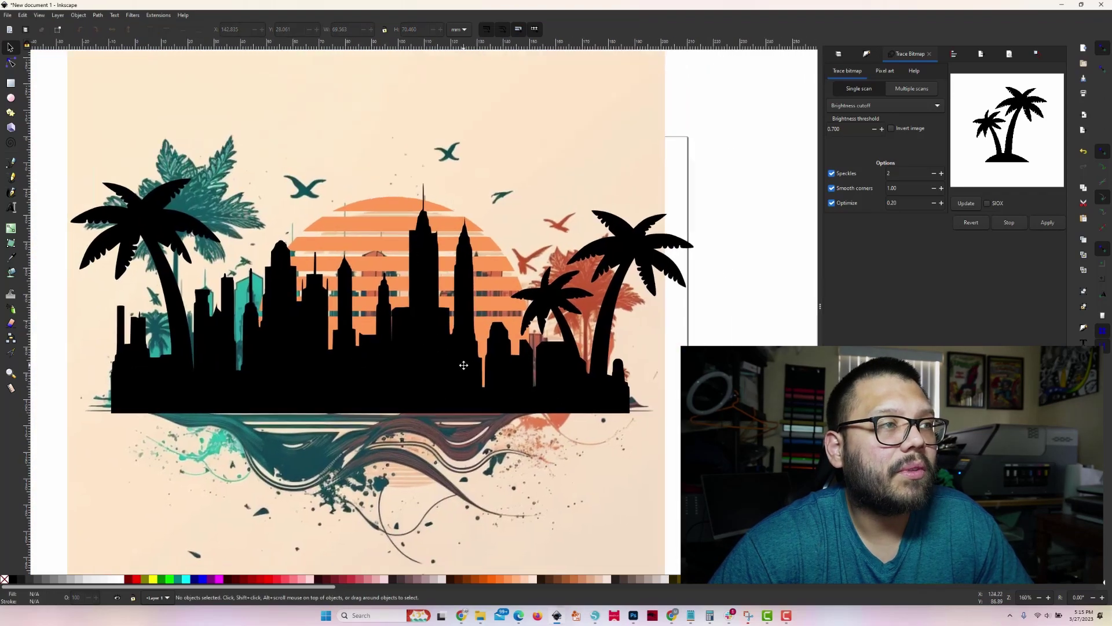
scroll(661, 343, up, 1)
key(Tab)
scroll(689, 304, up, 1)
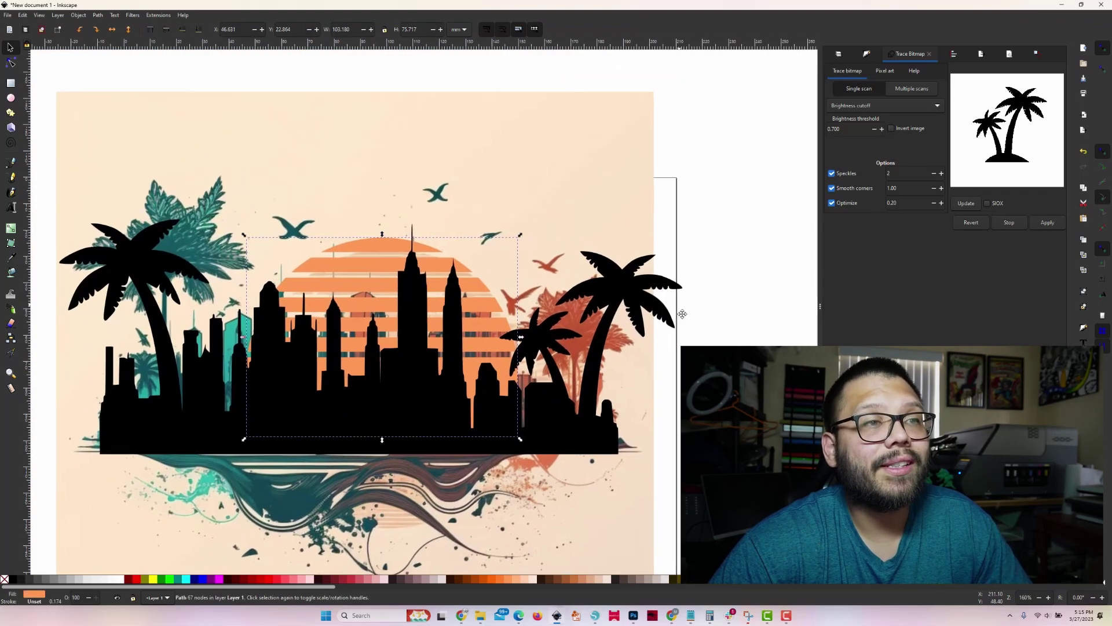
key(Escape)
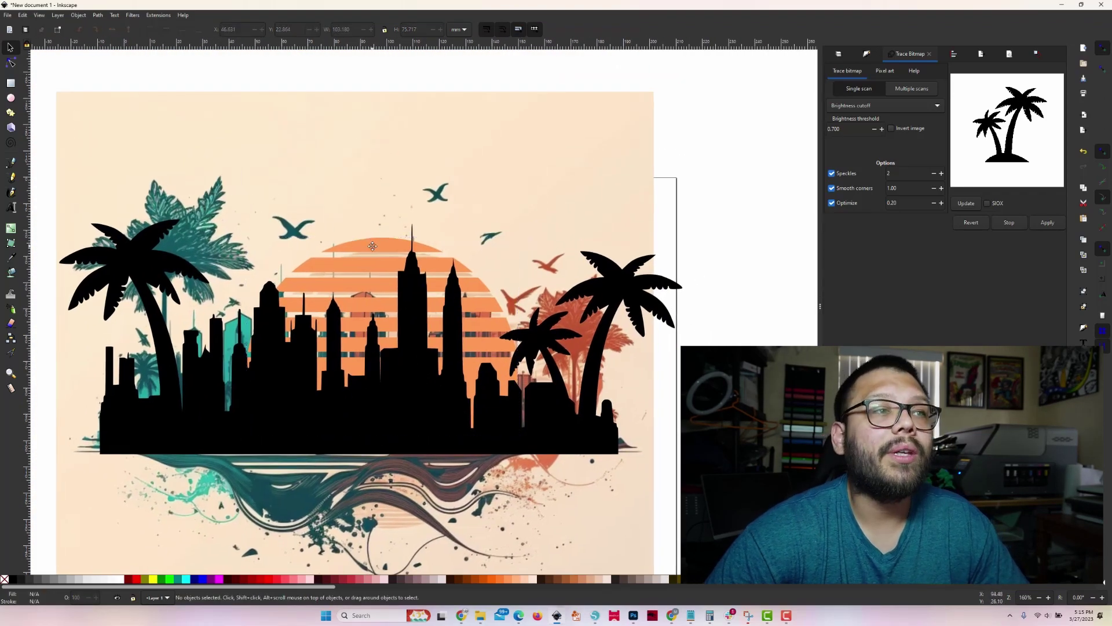
click(369, 238)
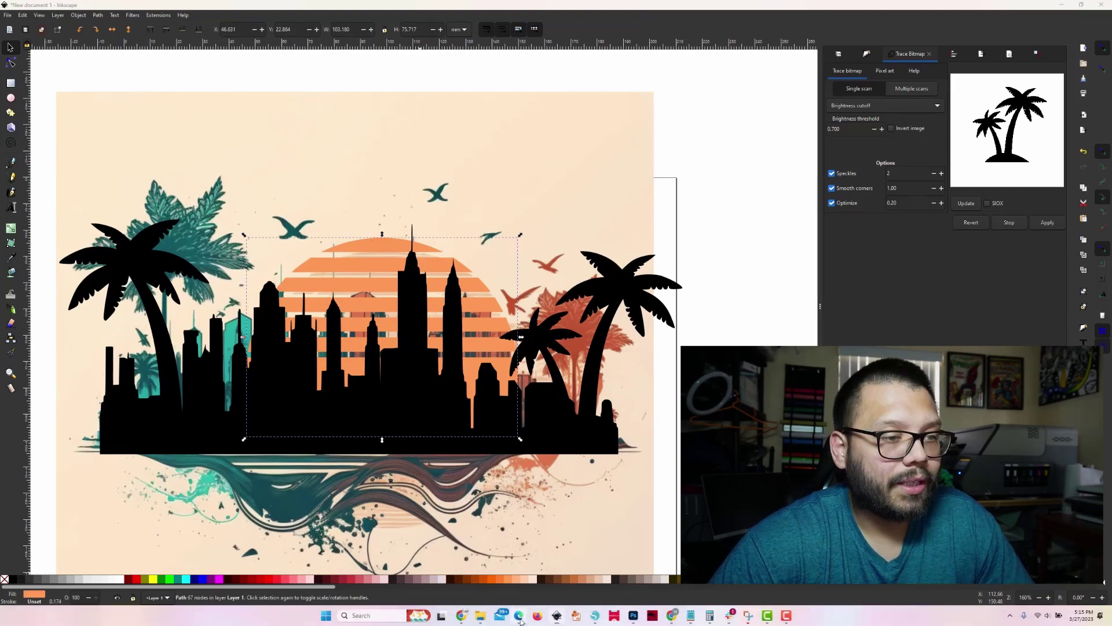
Step: Switch to the Edge browser, search Bing for "bird silhouette" images and open the picture of the flying flock
click(519, 615)
click(602, 76)
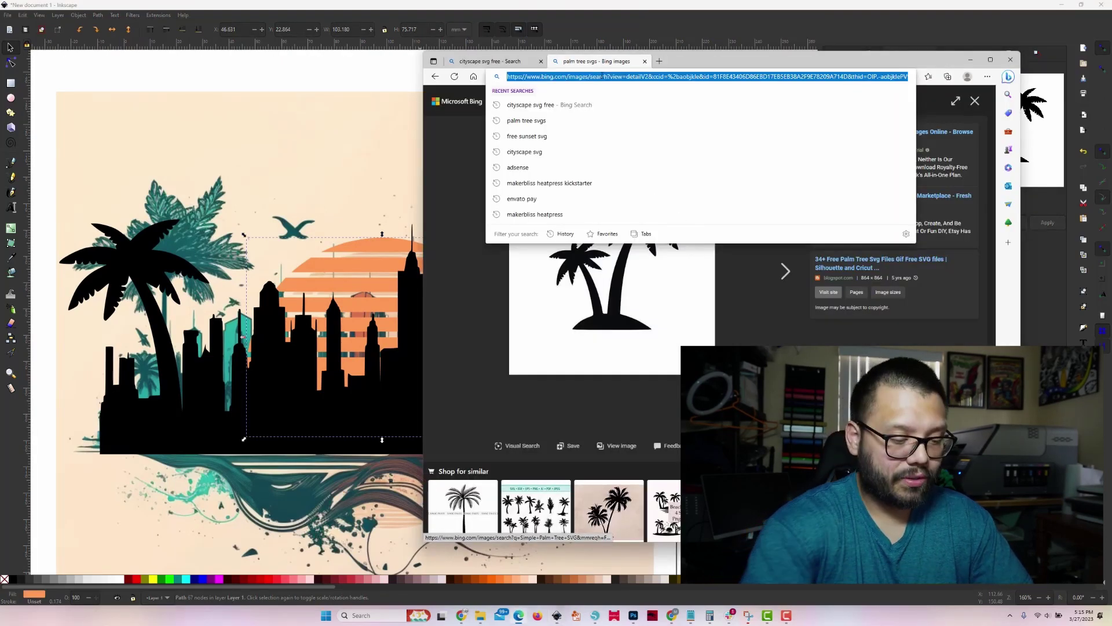
text(bird silhouette)
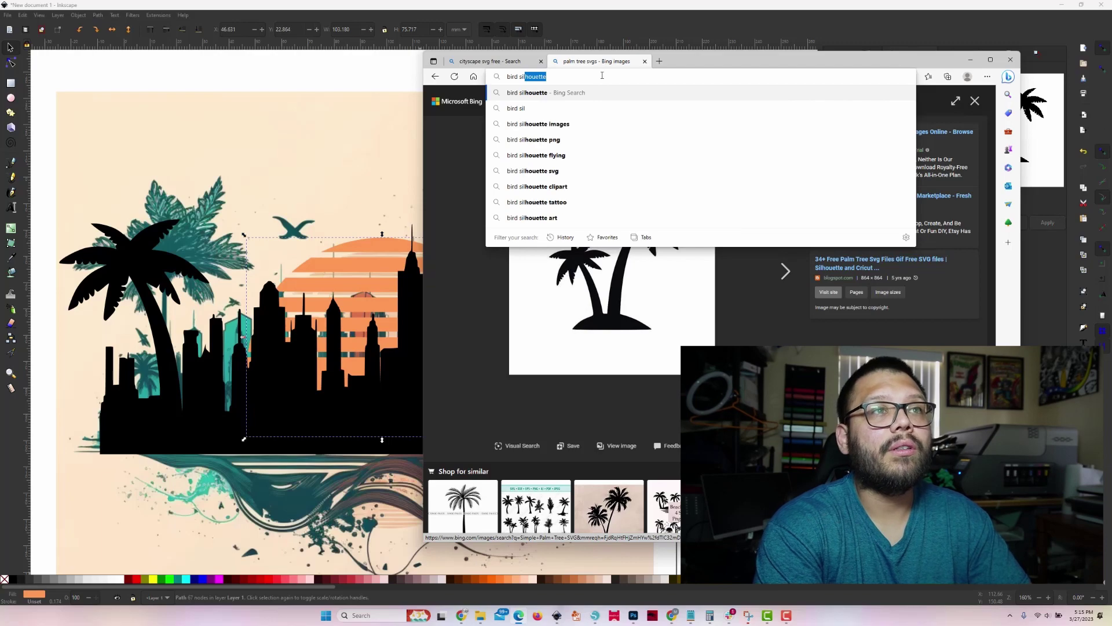
key(Return)
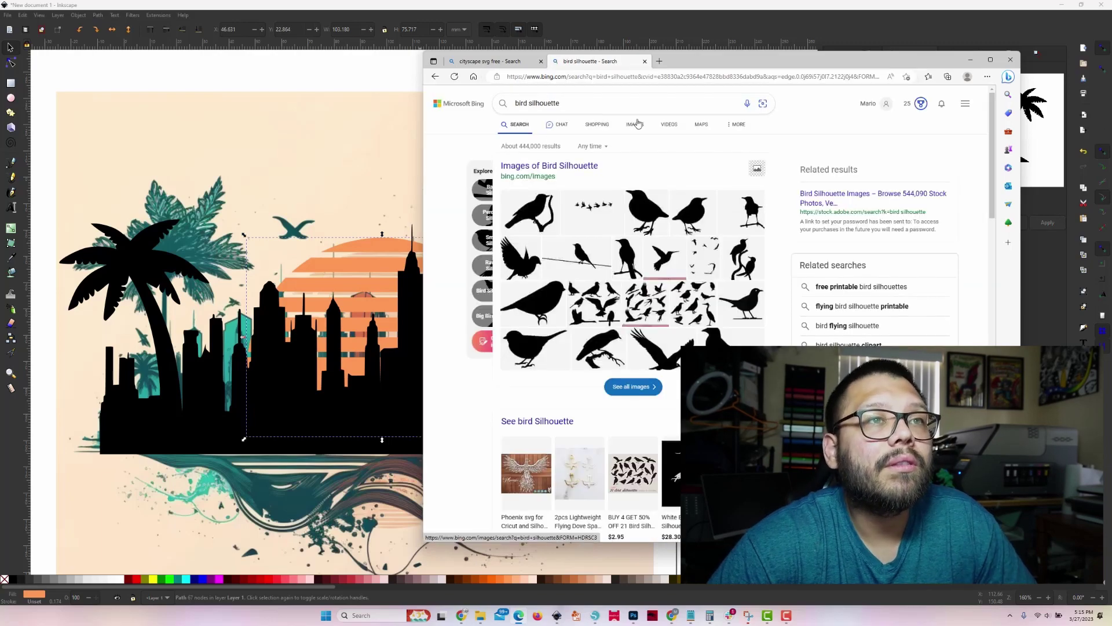
click(630, 386)
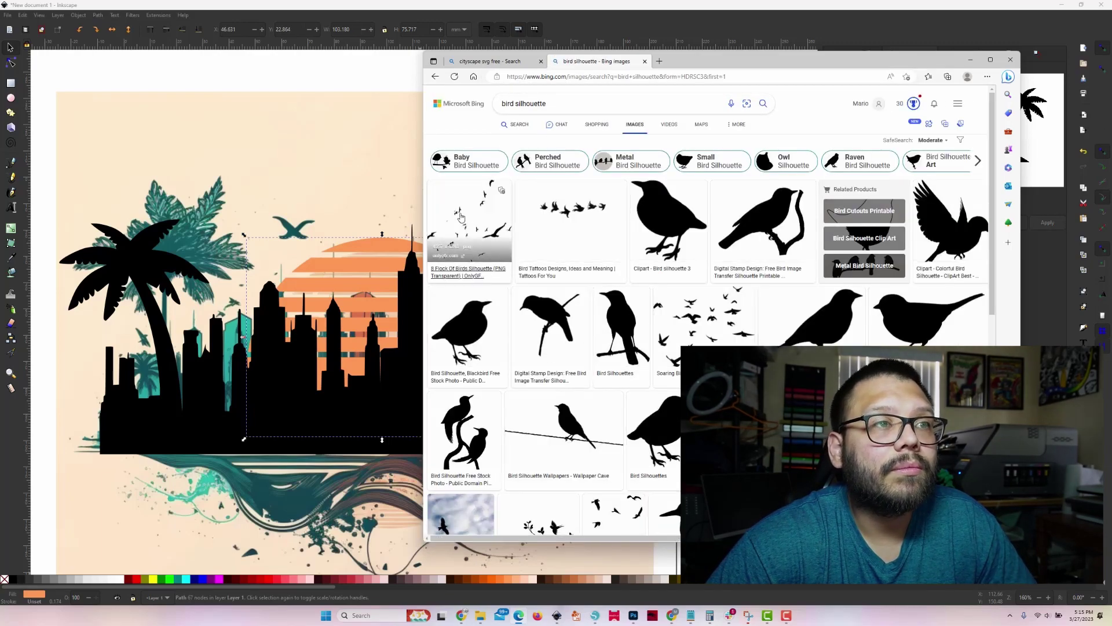
click(481, 246)
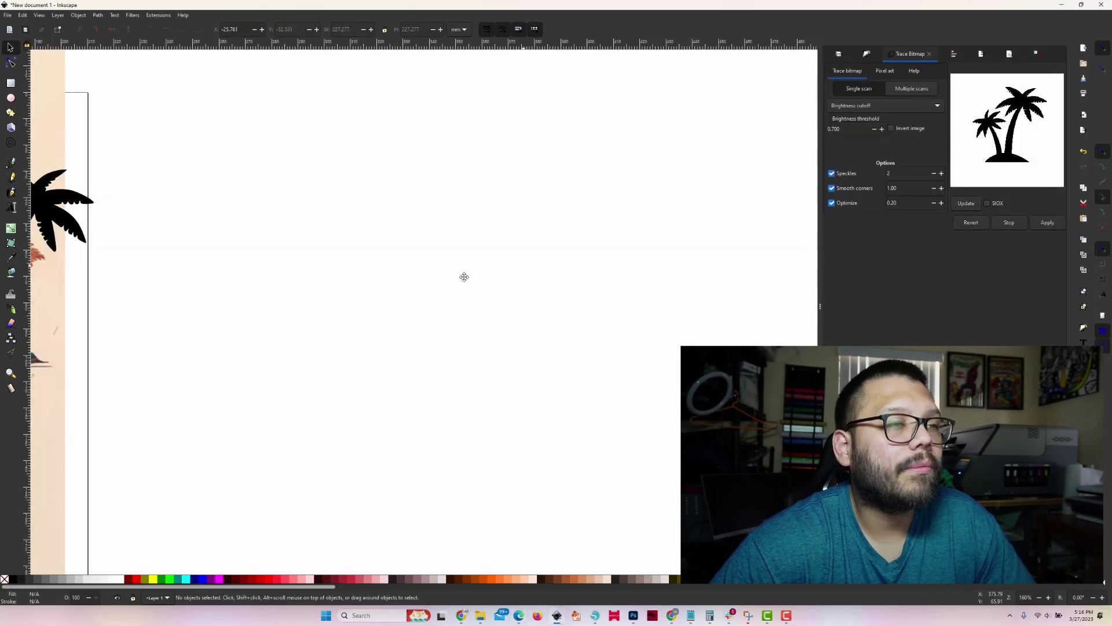
Step: Paste the flock image into the Inkscape drawing, scale it to about 199 by 194 mm and place it above the skyline
key(ctrl+v)
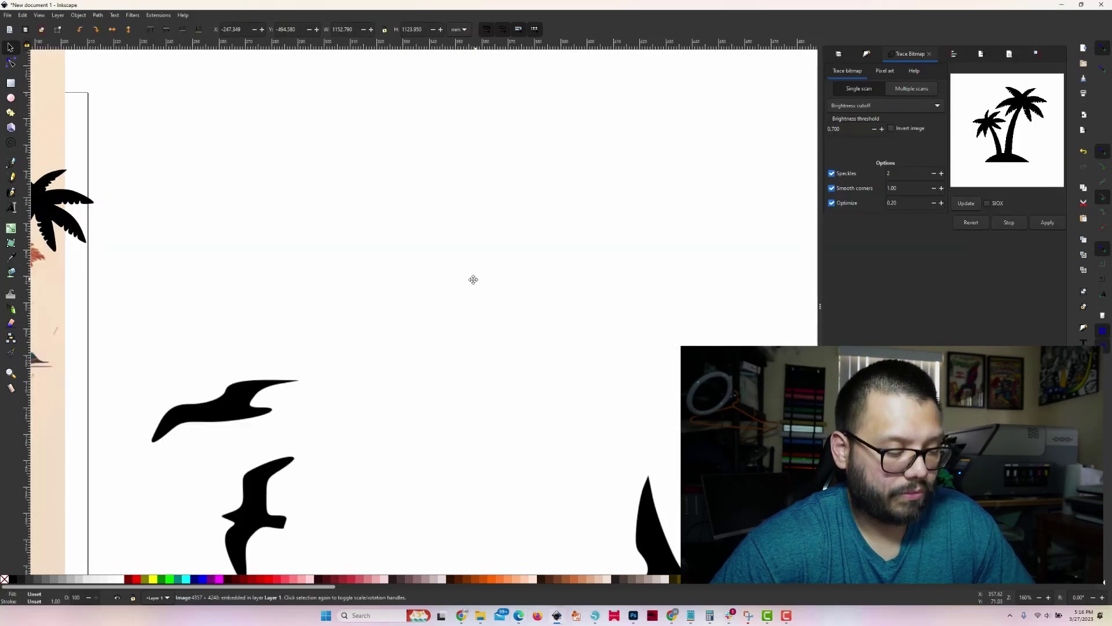
key(3)
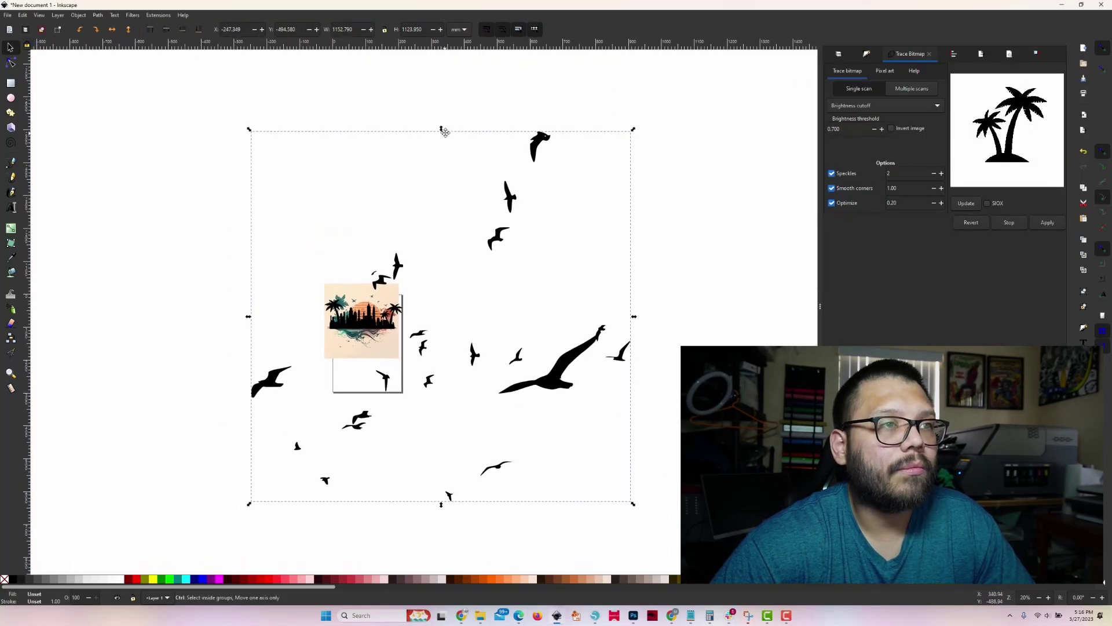
drag(442, 129, 475, 440)
drag(443, 481, 358, 299)
scroll(358, 299, up, 5)
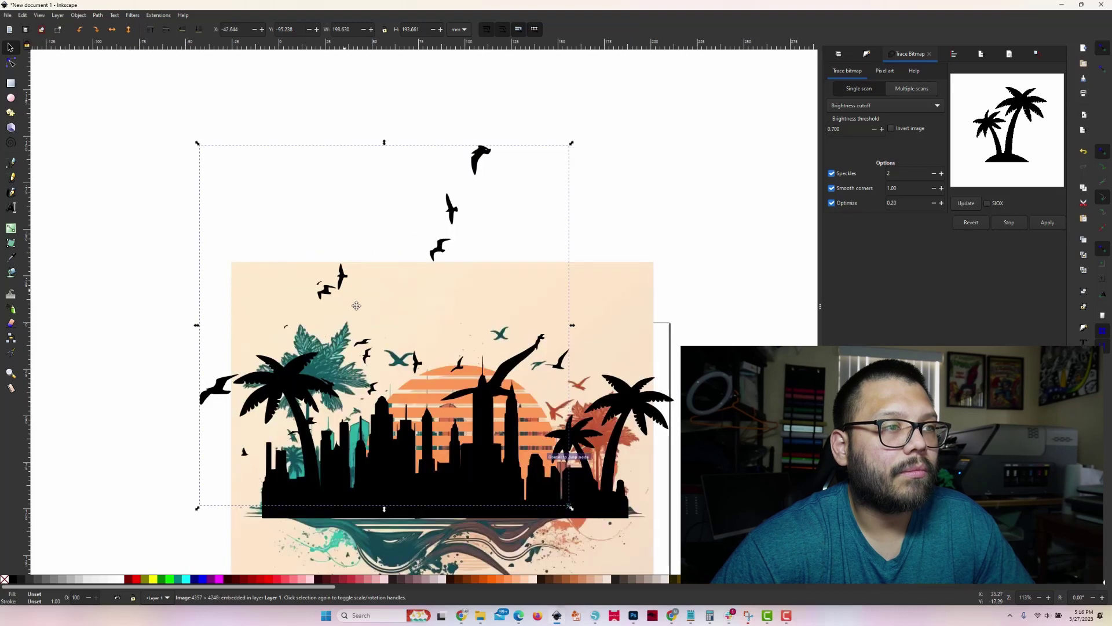
drag(389, 276, 452, 224)
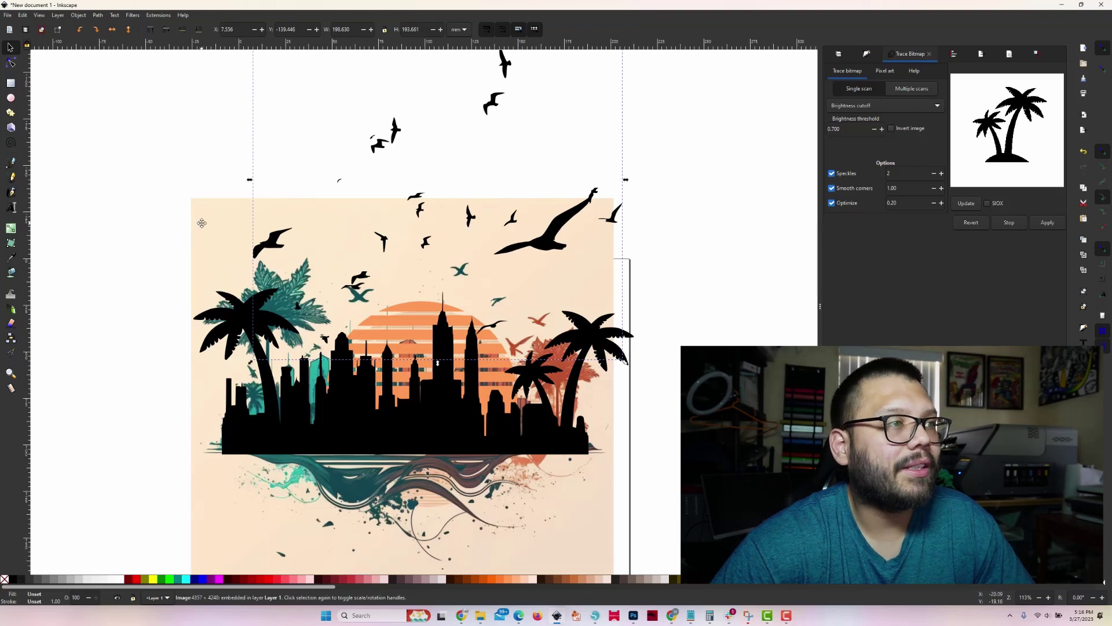
click(210, 157)
drag(423, 181, 343, 300)
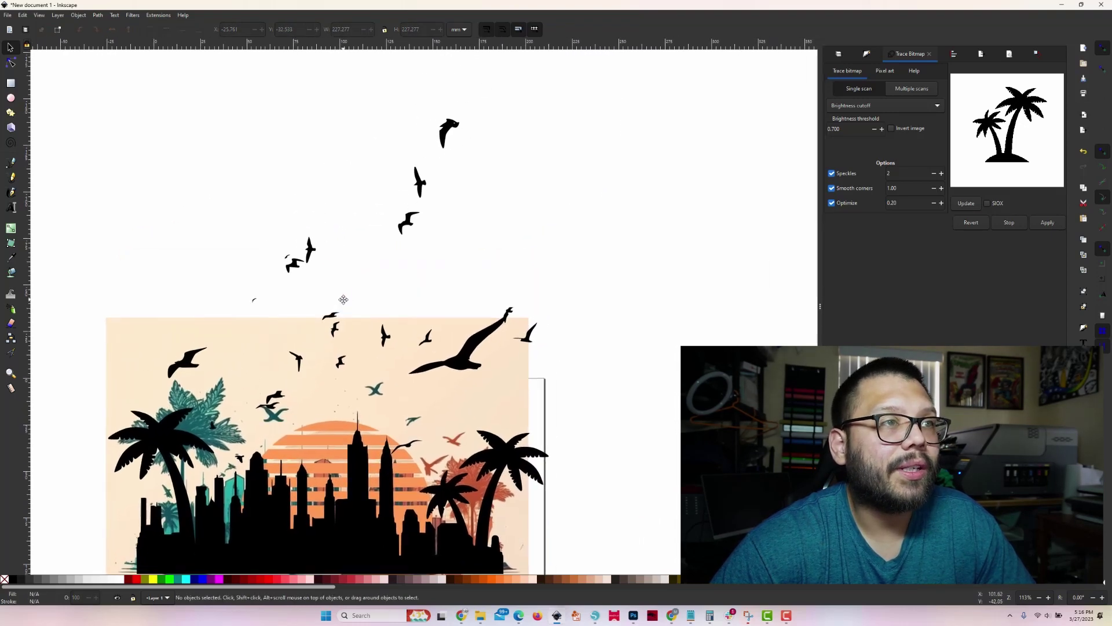
Step: Trace the flock image with a single brightness-cutoff scan at threshold 0.700, move the traced path aside and delete the original image
click(366, 206)
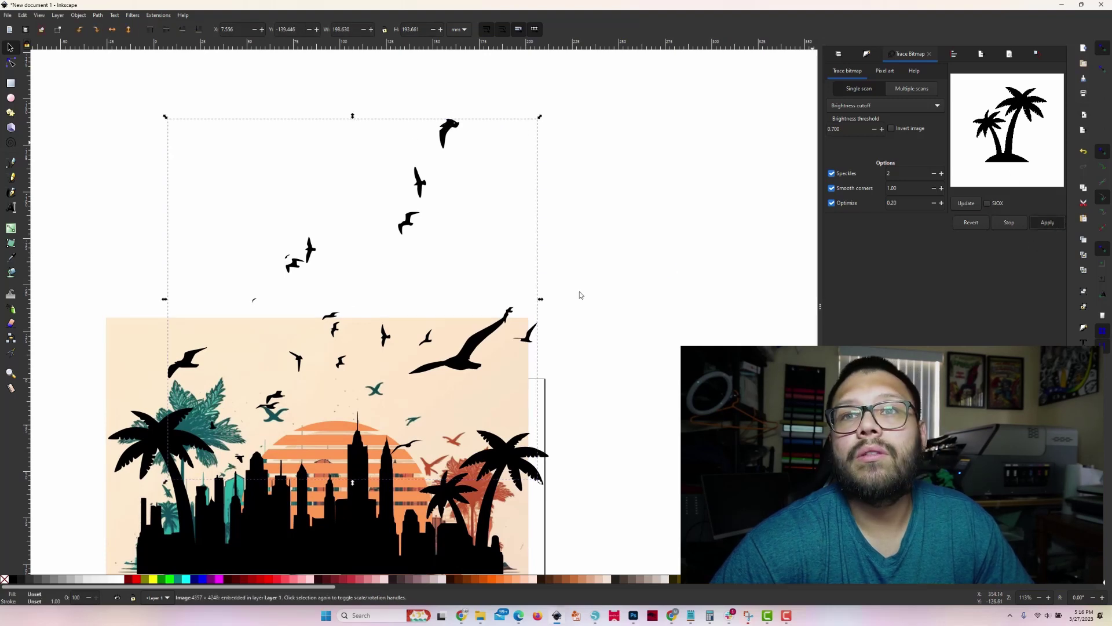
drag(452, 135, 649, 145)
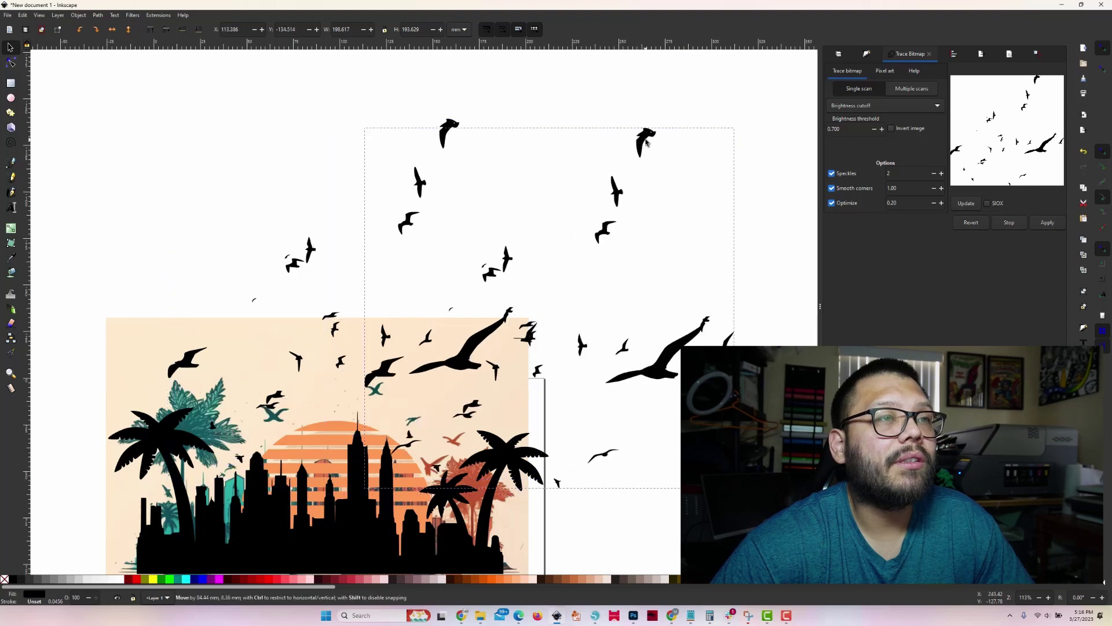
key(n)
click(9, 49)
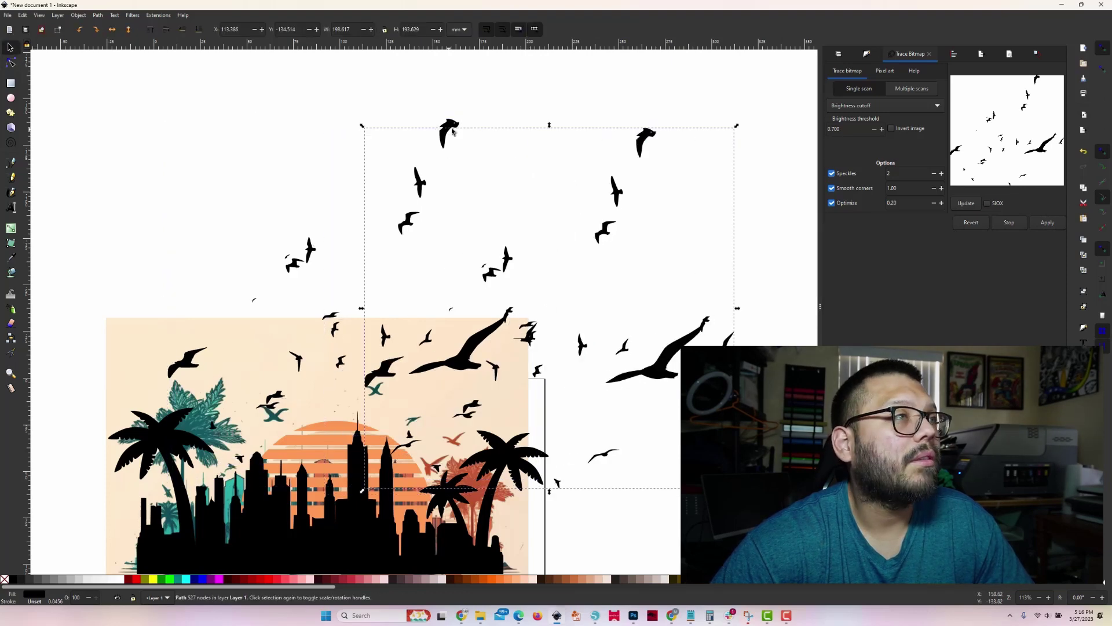
click(450, 126)
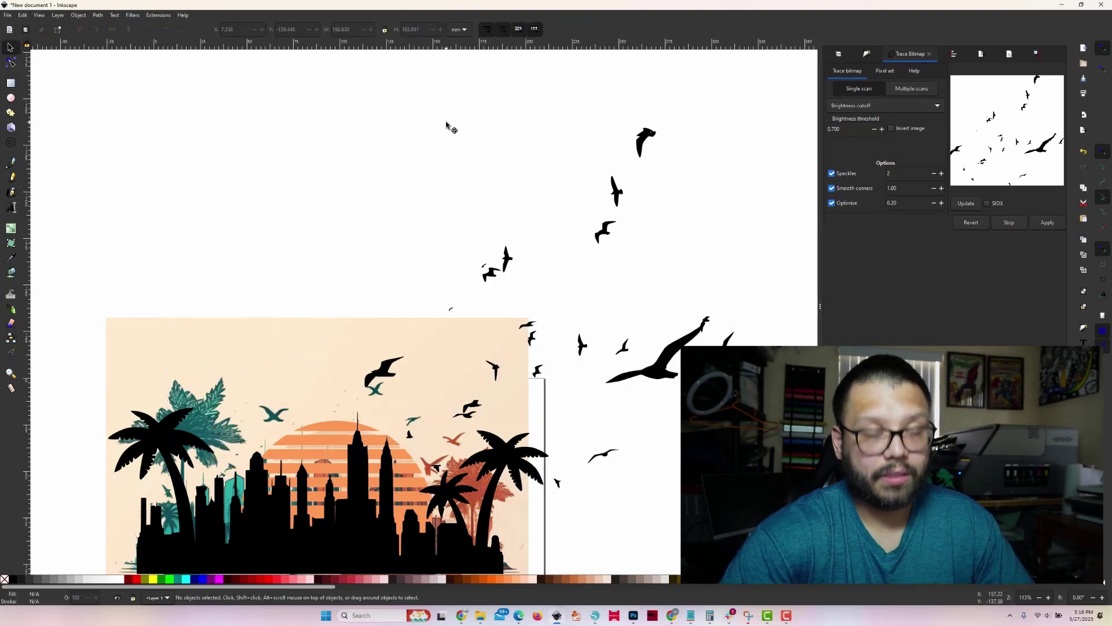
Step: Move the traced flock back over the skyline and delete the nodes of its uppermost birds
mouse_move(614, 179)
mouse_down()
mouse_move(341, 248)
mouse_move(399, 250)
mouse_move(408, 184)
mouse_up()
scroll(445, 248, down, 2)
key(n)
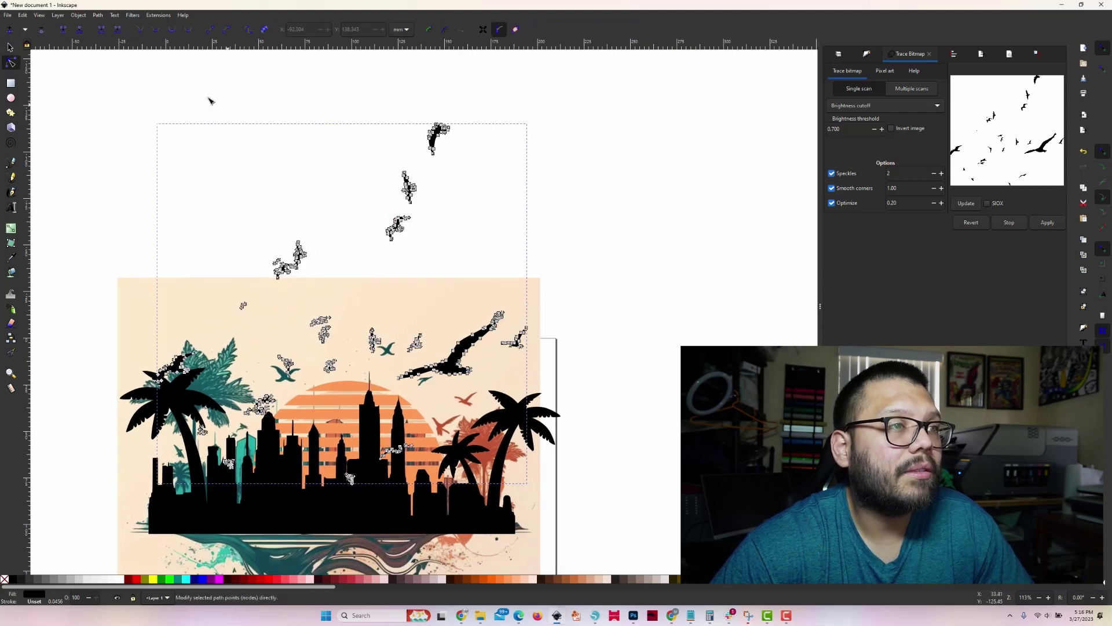
drag(152, 94, 557, 285)
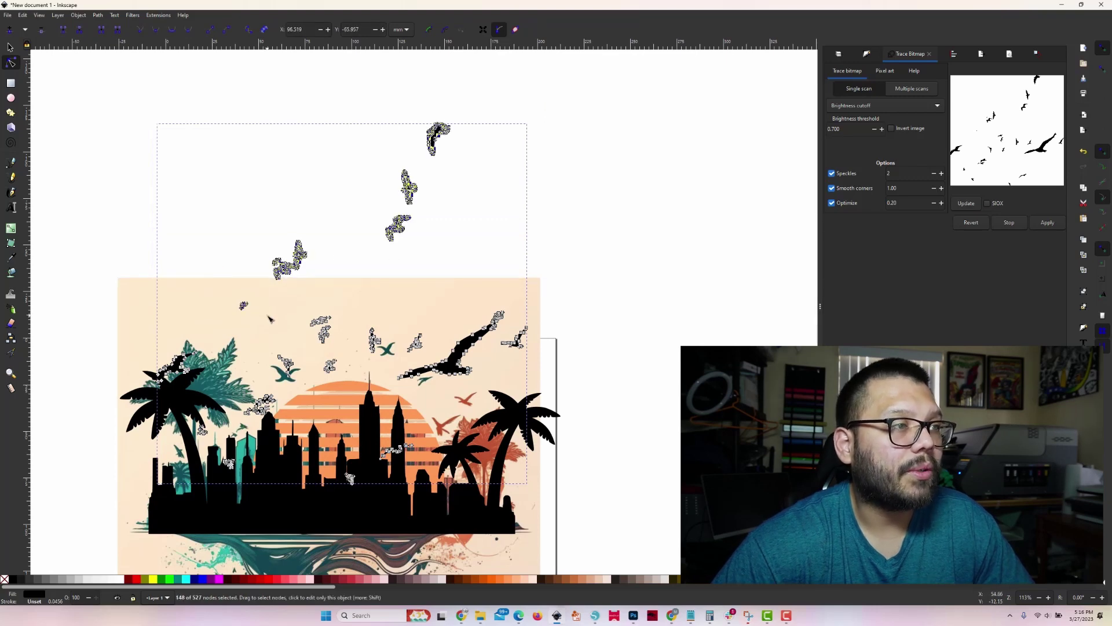
key(Delete)
key(Escape)
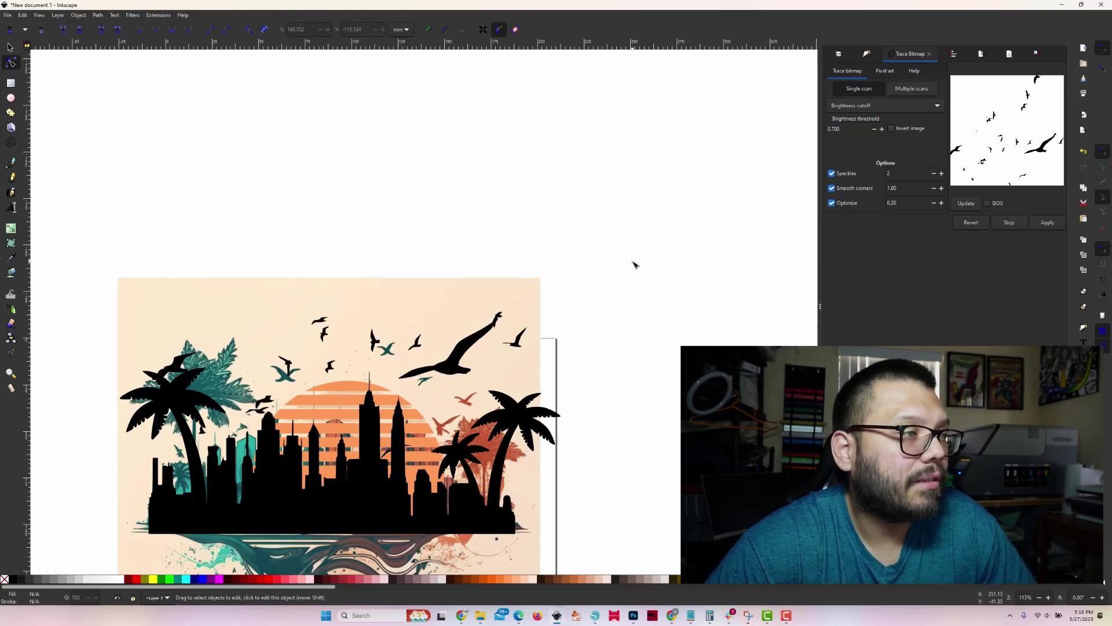
Step: Move the beach reference image aside to view the vector artwork alone and return it behind the skyline
click(10, 48)
scroll(485, 390, down, 5)
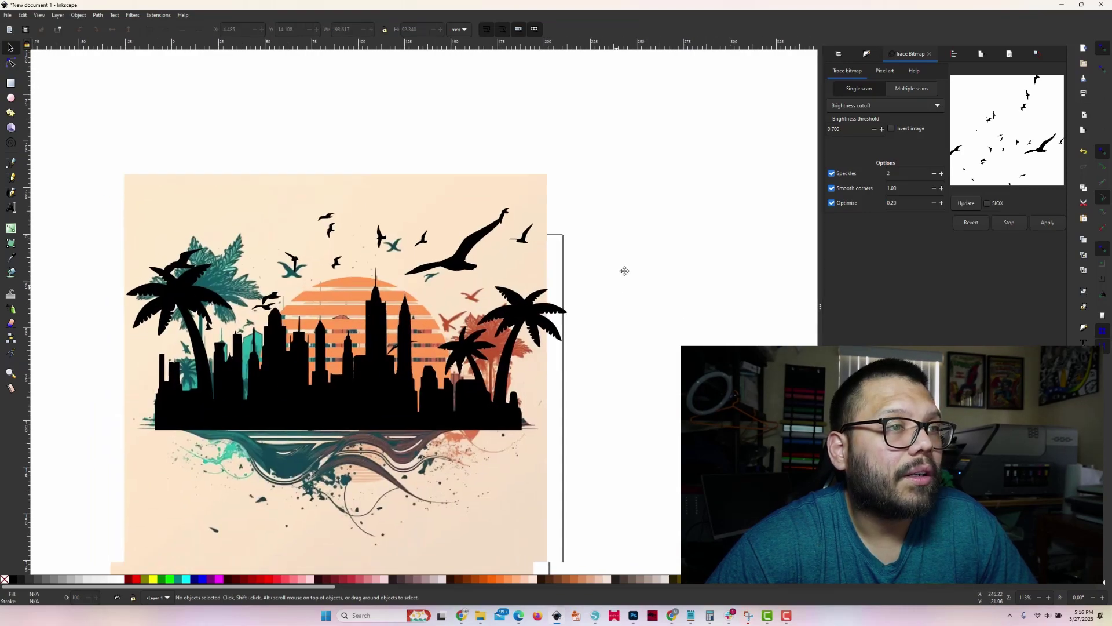
click(495, 486)
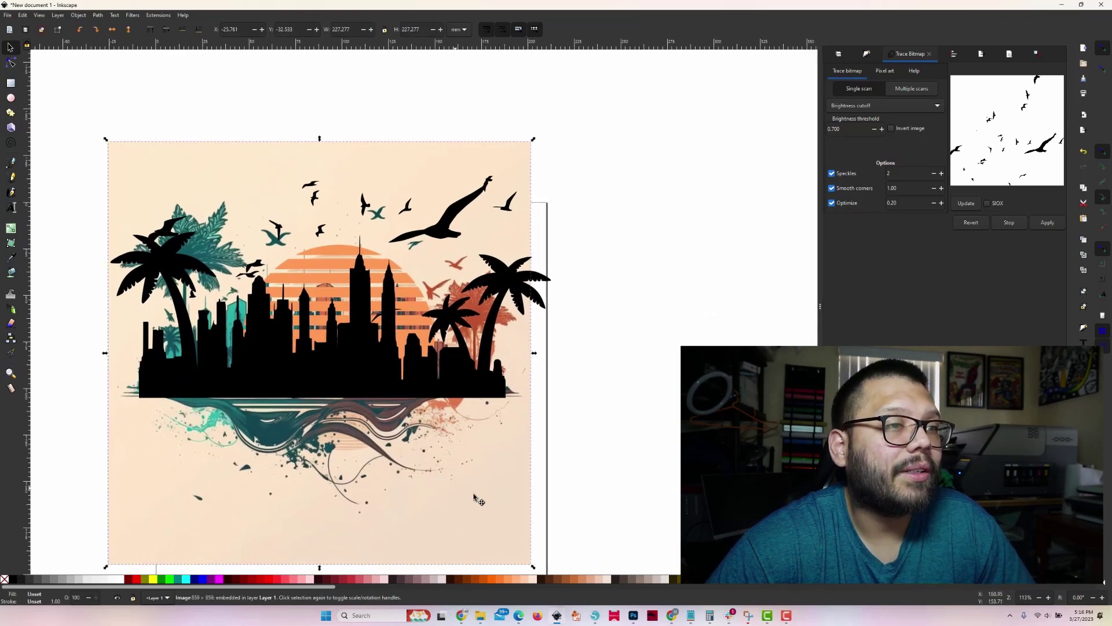
mouse_move(495, 490)
mouse_down()
mouse_move(41, 400)
mouse_move(5, 420)
mouse_up()
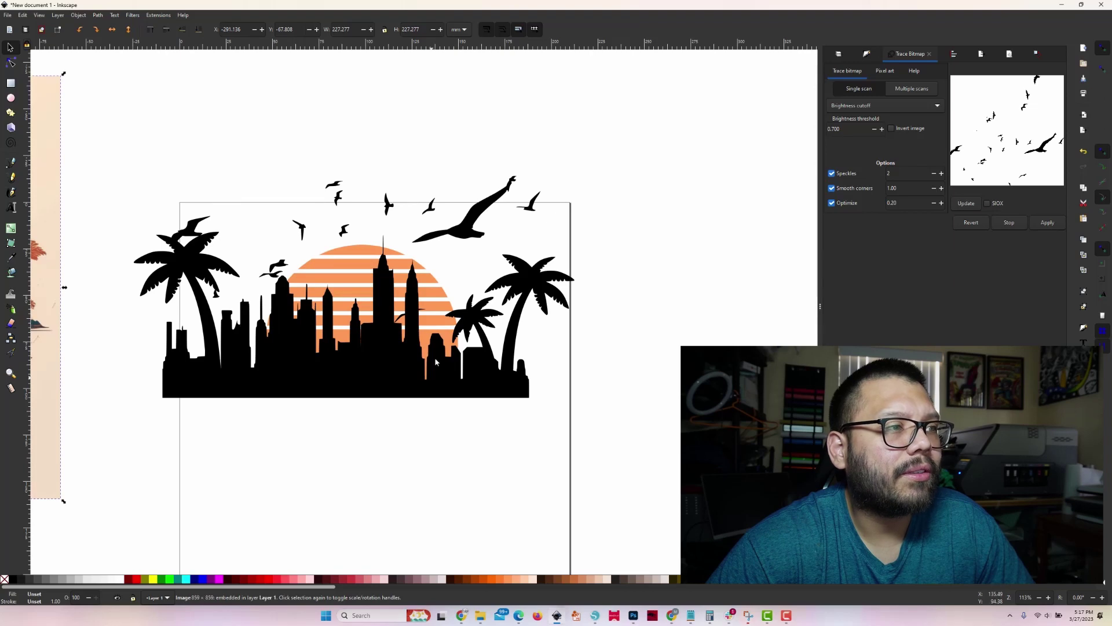
mouse_move(40, 378)
mouse_down()
mouse_move(545, 454)
mouse_move(538, 436)
mouse_up()
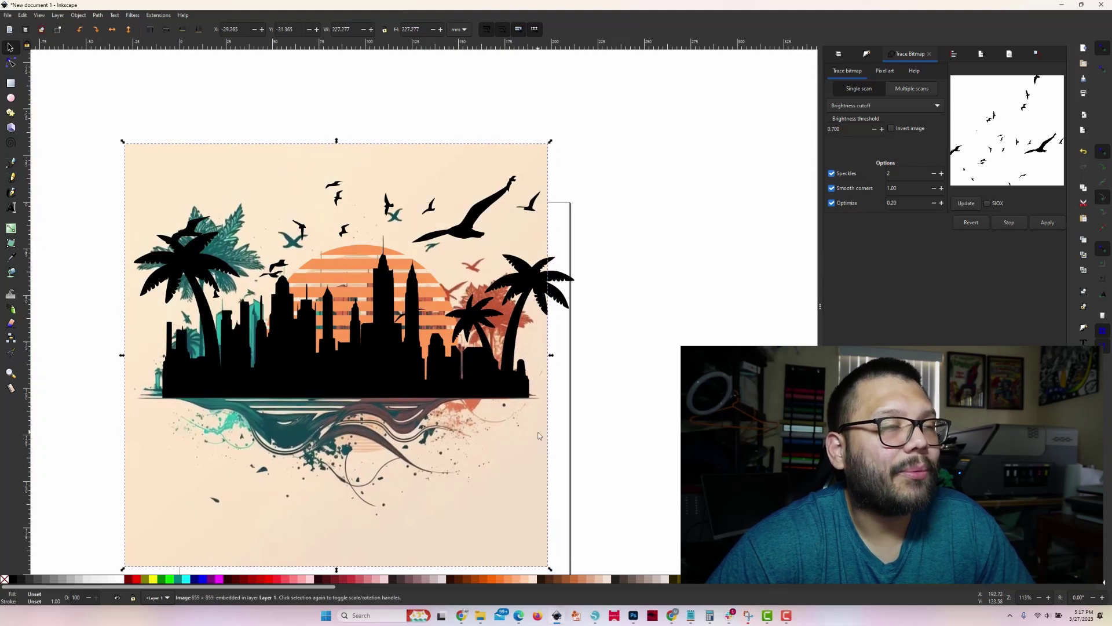
Step: Switch to the Edge browser and search Bing images for "paint swirl svg"
click(462, 615)
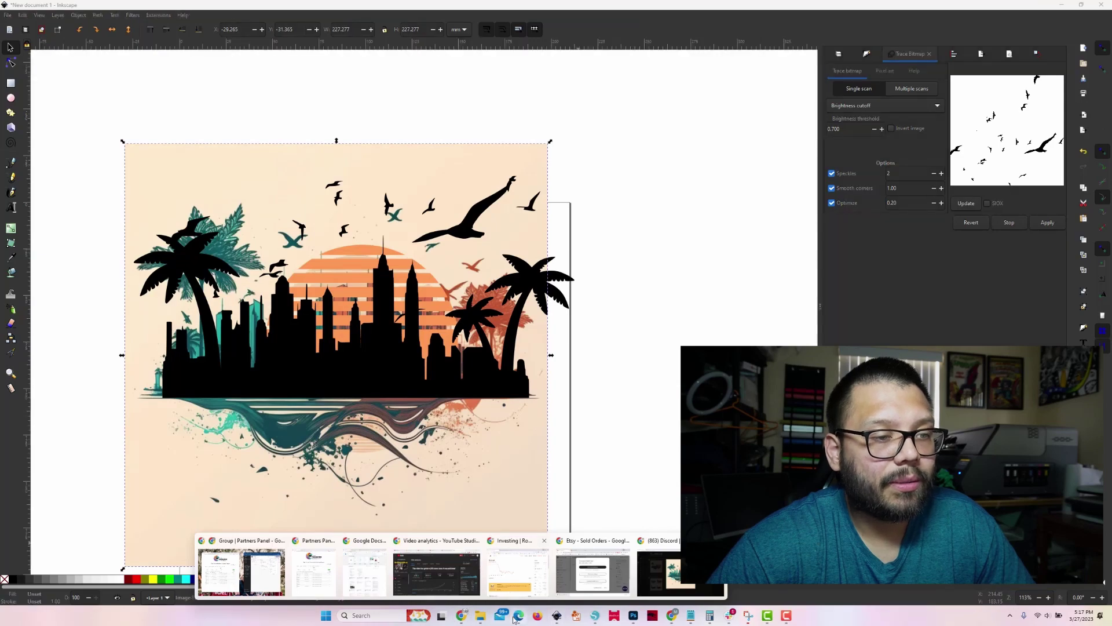
click(515, 618)
click(551, 78)
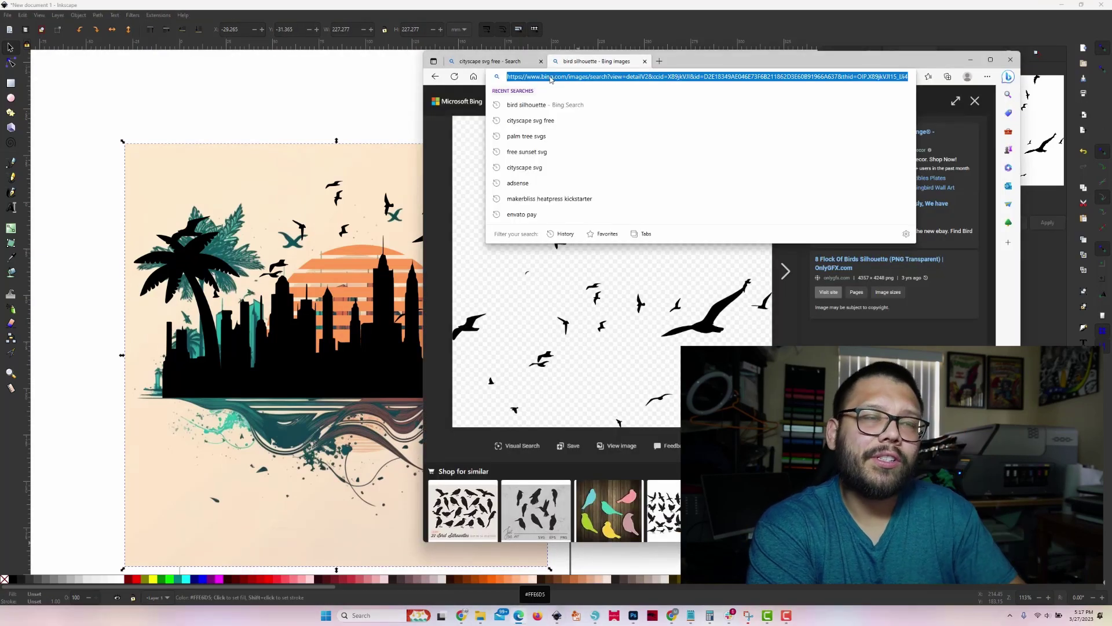
text(paint swirl s)
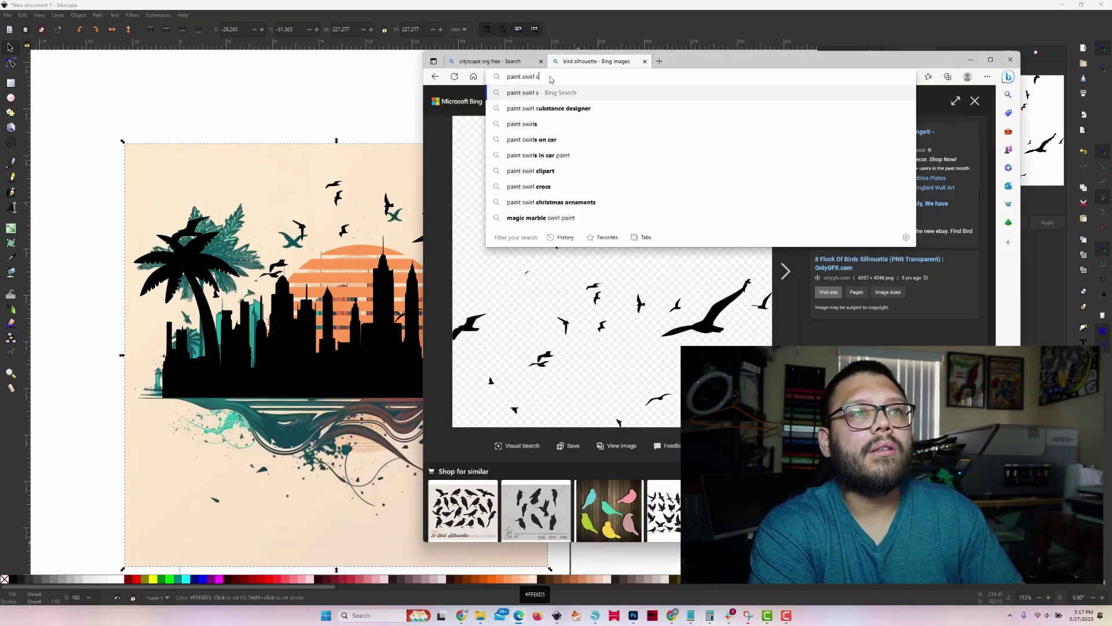
text(vg)
key(Return)
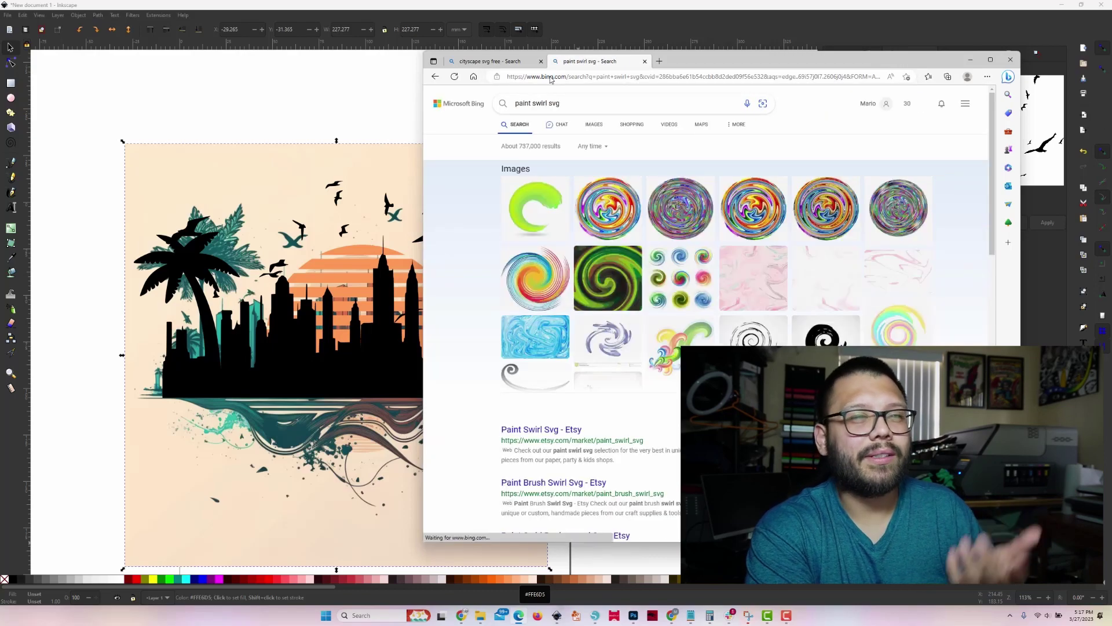
click(593, 124)
Step: Examine the paint swirl image results for artwork resembling the waves beneath the reference skyline
scroll(707, 232, down, 2)
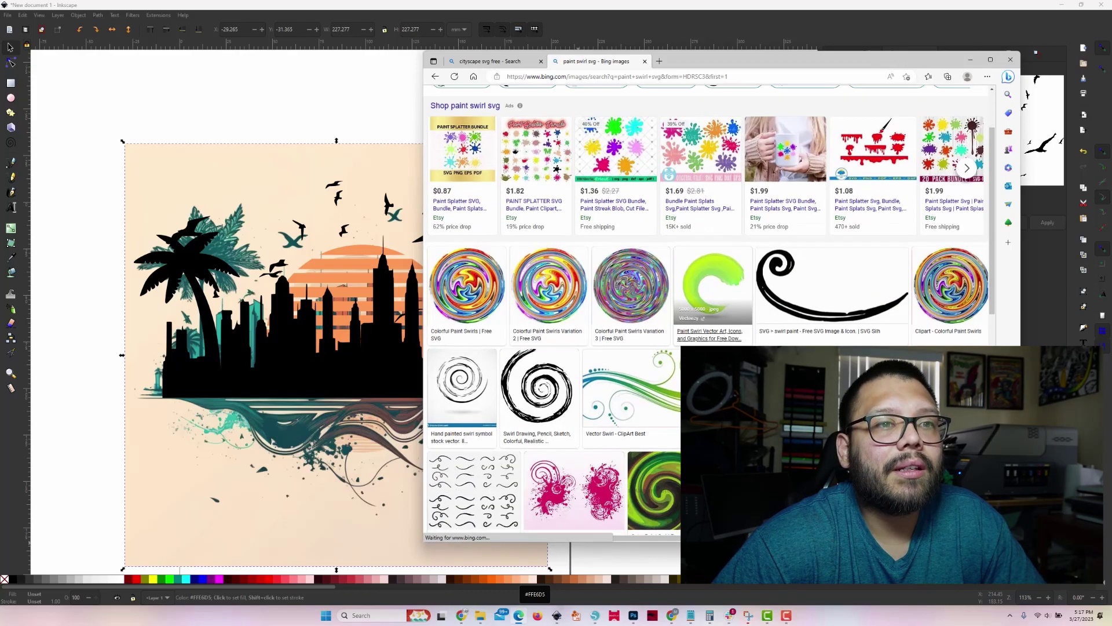
scroll(706, 290, down, 3)
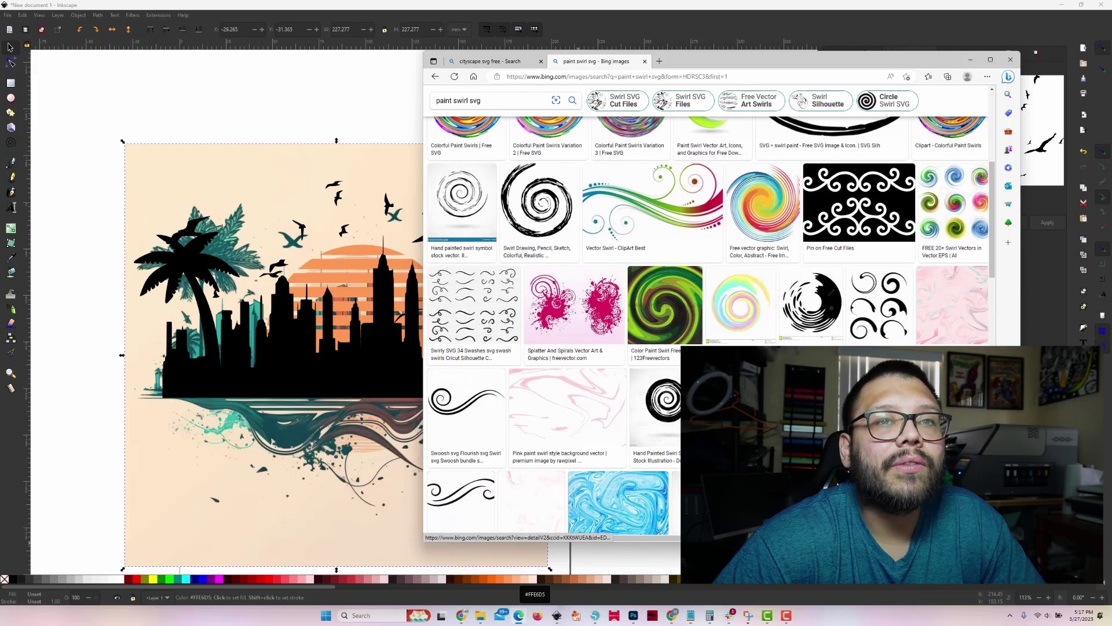
scroll(603, 374, down, 1)
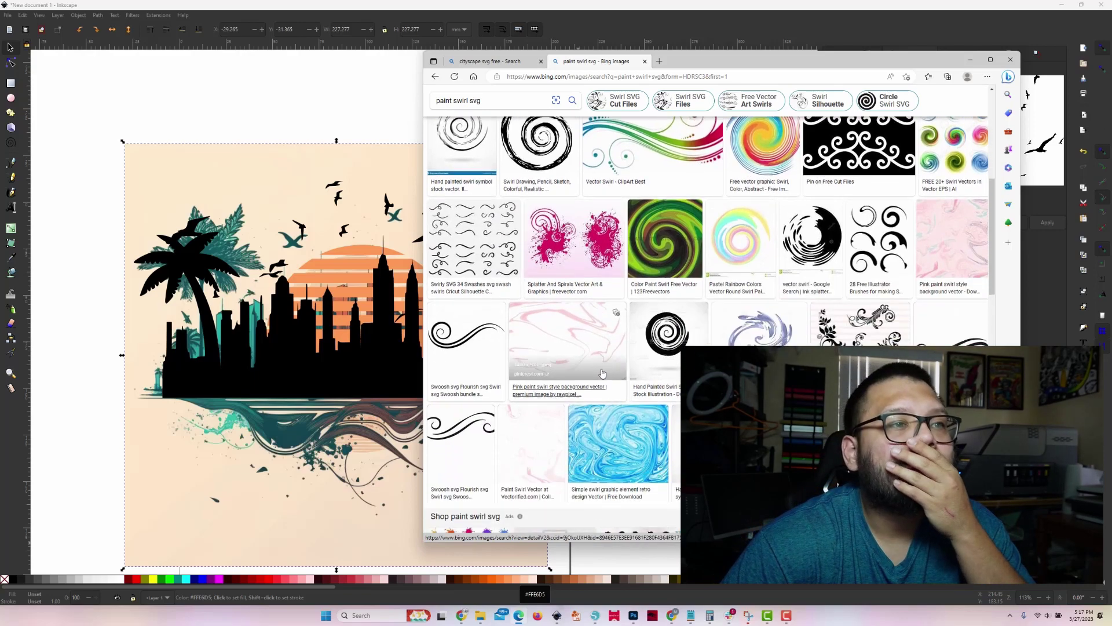
scroll(603, 374, down, 1)
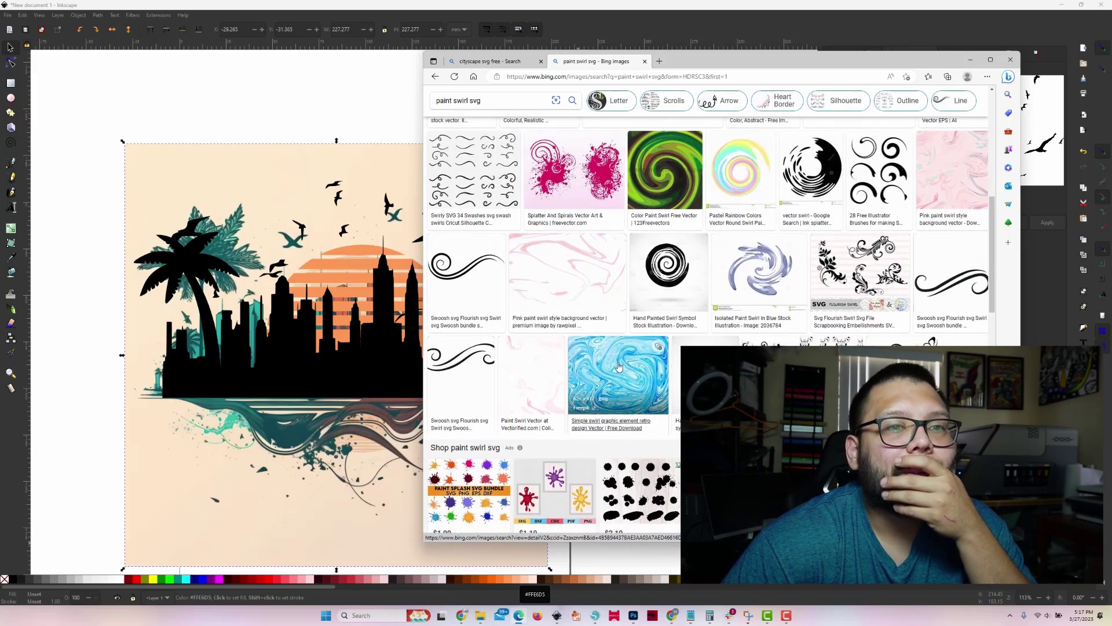
scroll(618, 366, down, 2)
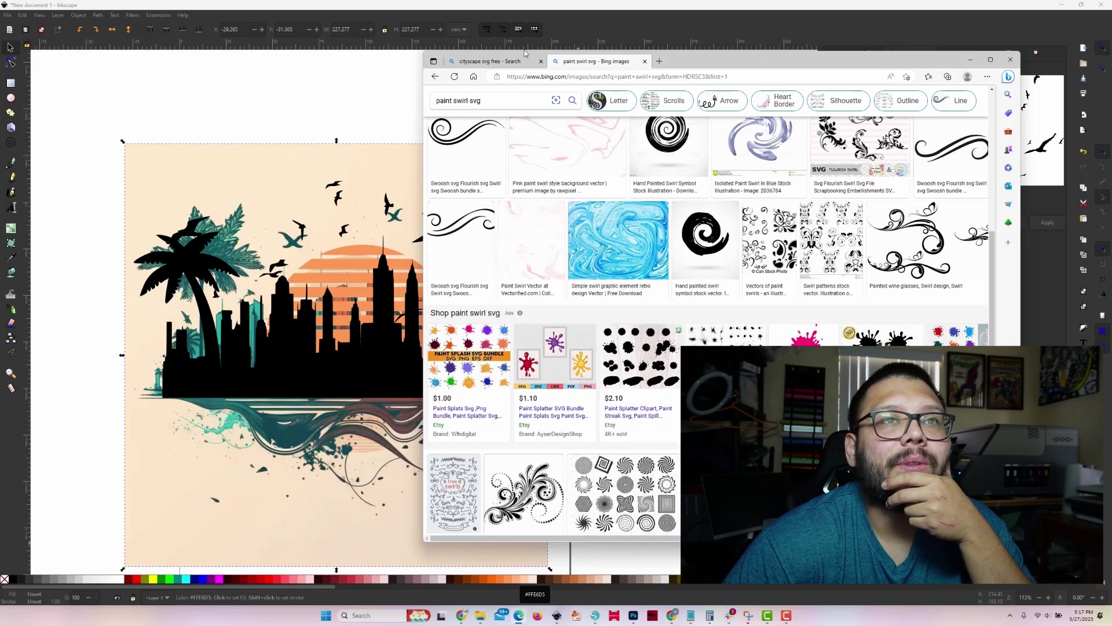
drag(525, 53, 326, 43)
scroll(641, 340, down, 3)
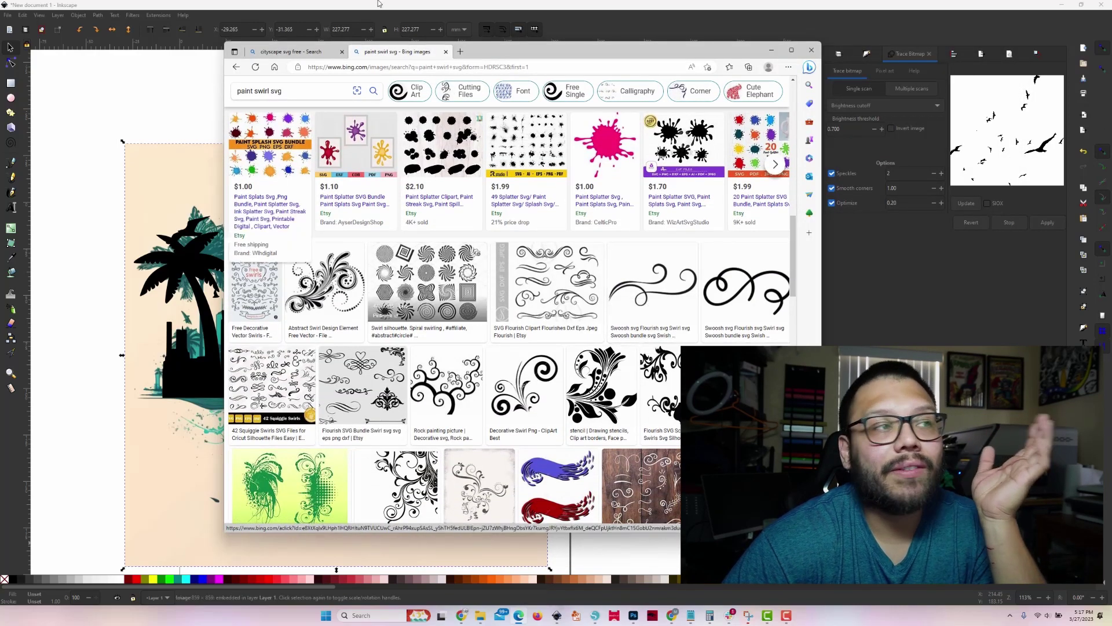
Step: Switch back to Inkscape and draw a closed straight-segment Pen path along the lower edge of the reference's paint waves beneath the skyline
key(alt+Tab)
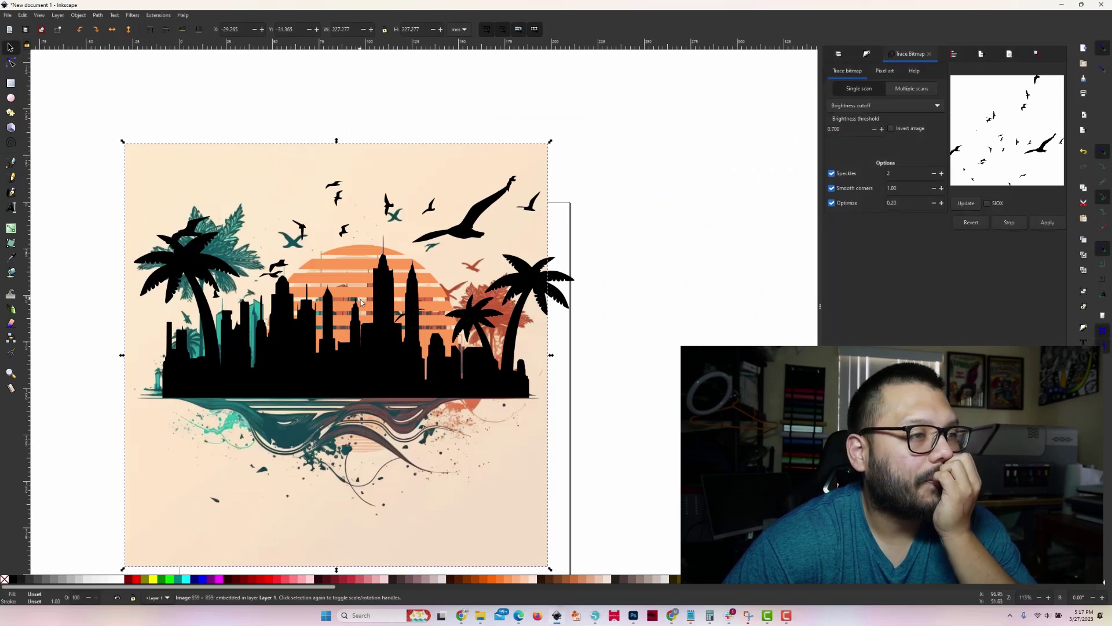
scroll(68, 230, down, 3)
scroll(68, 230, left, 3)
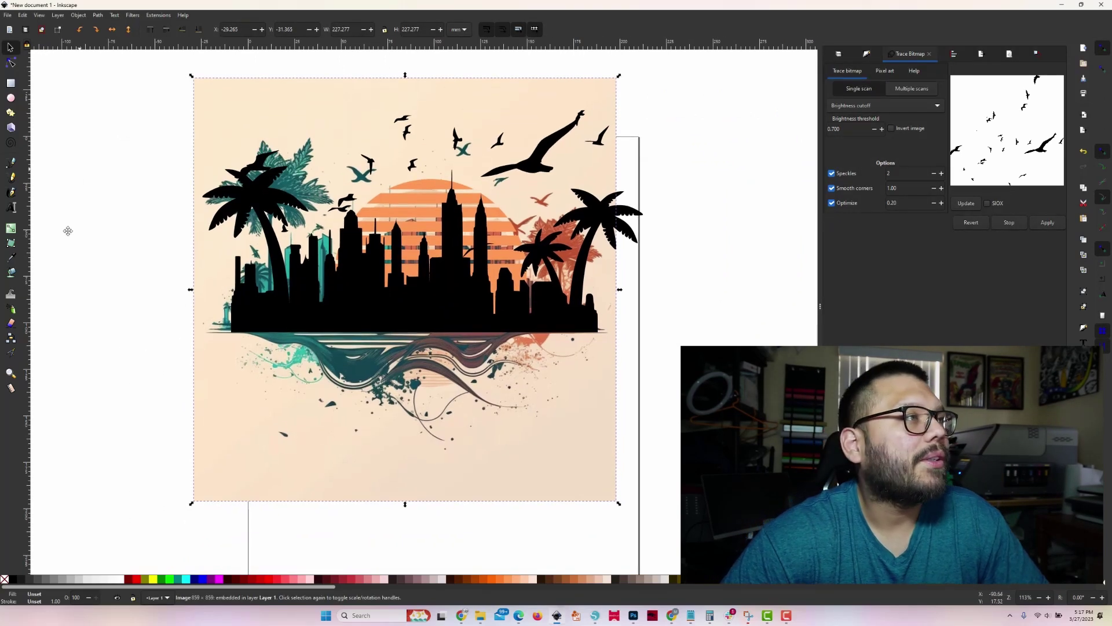
click(10, 163)
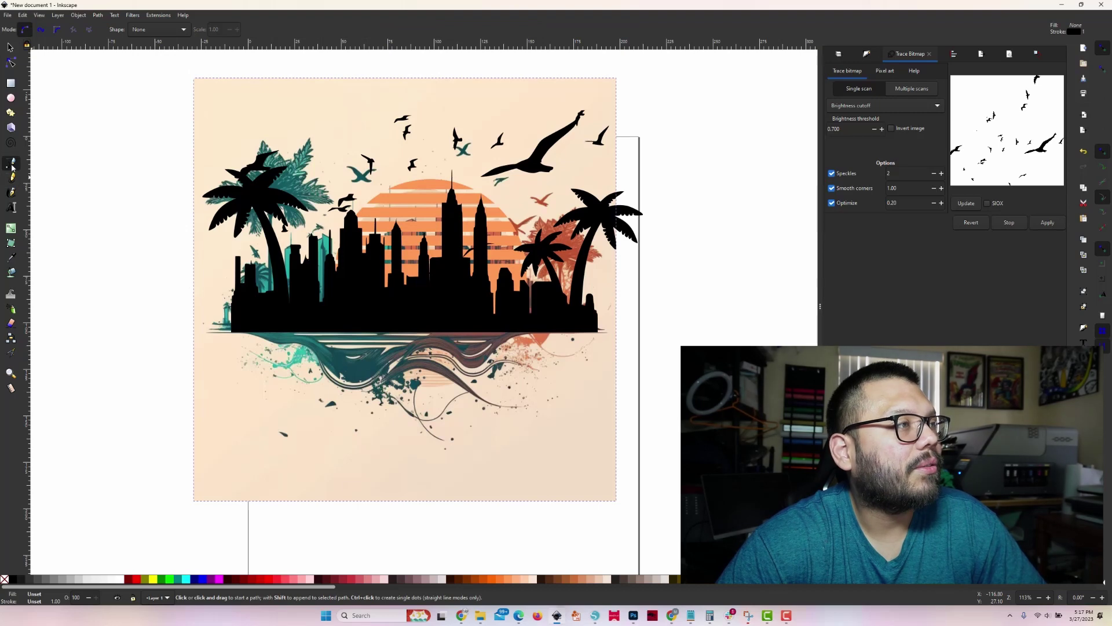
key(Escape)
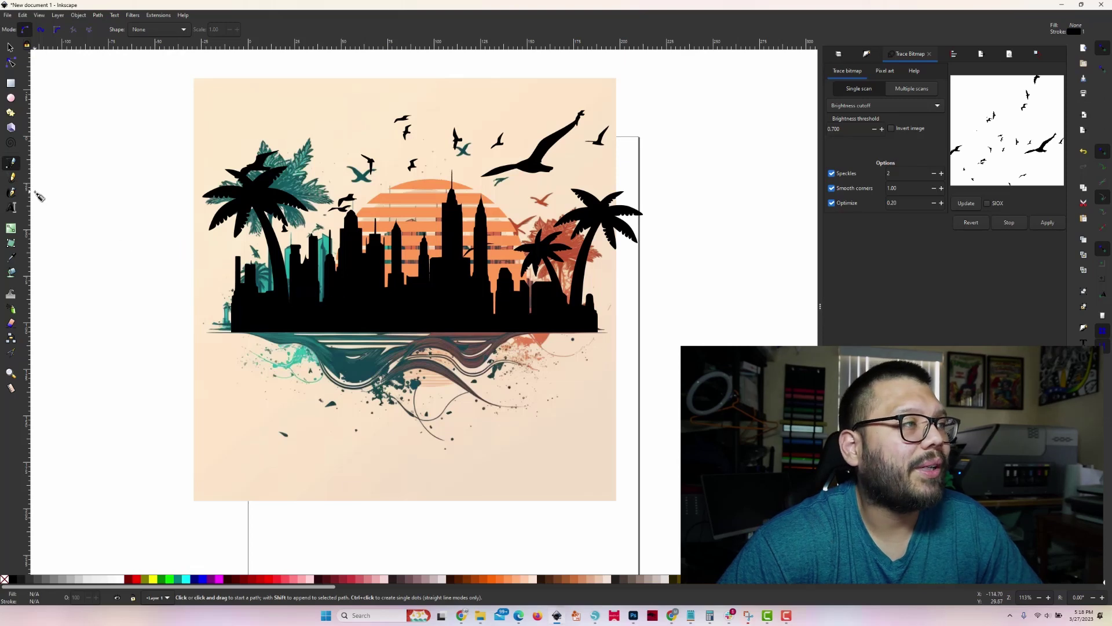
scroll(374, 313, up, 1)
scroll(447, 307, down, 3)
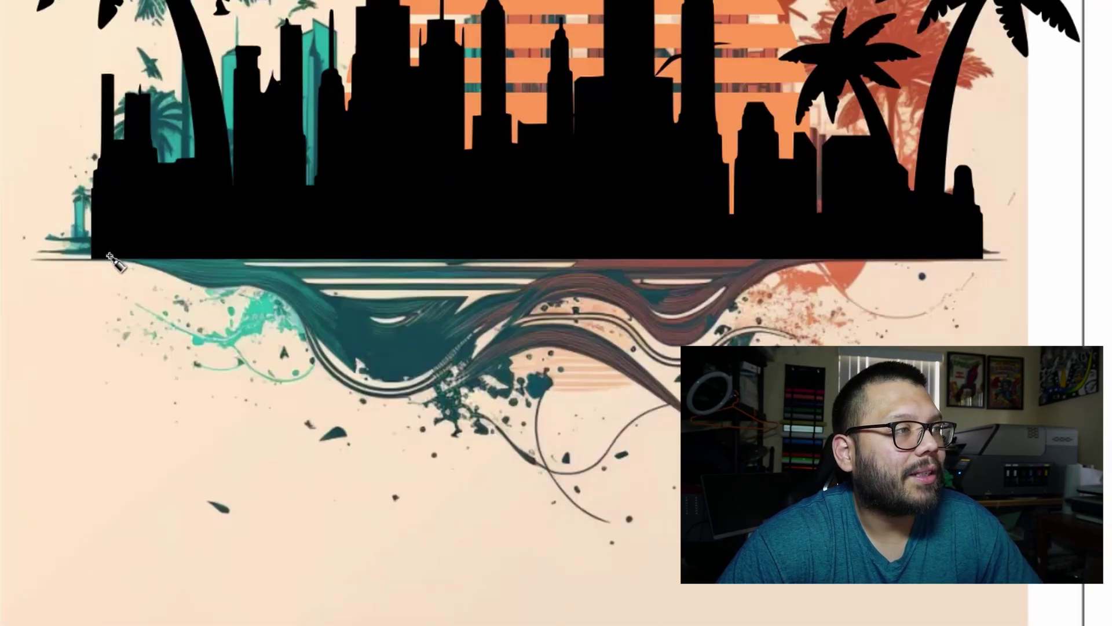
click(161, 280)
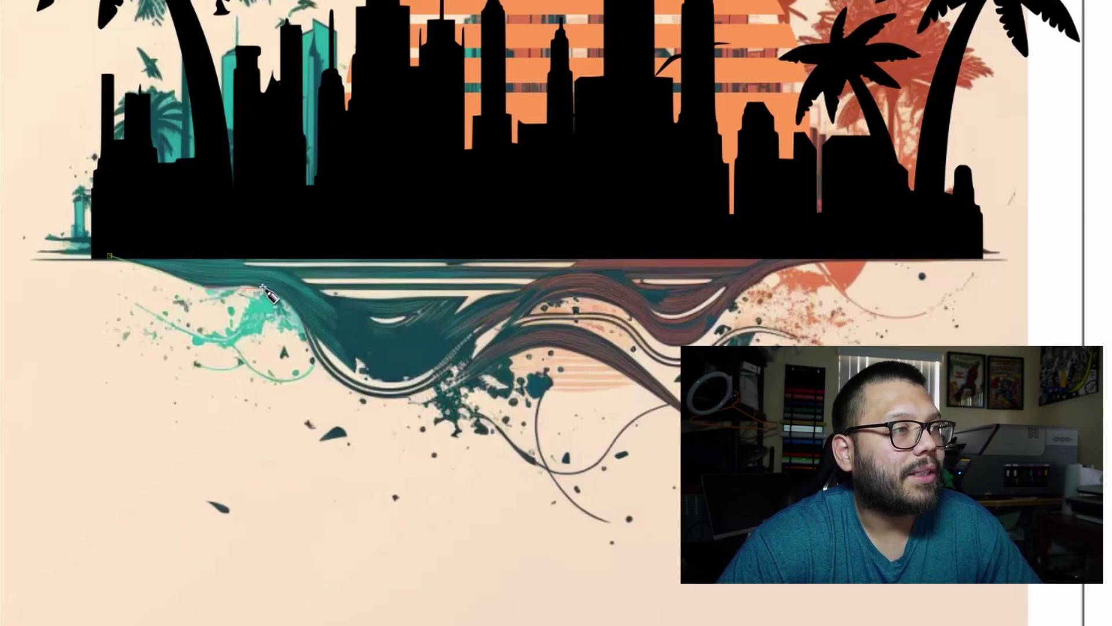
click(367, 400)
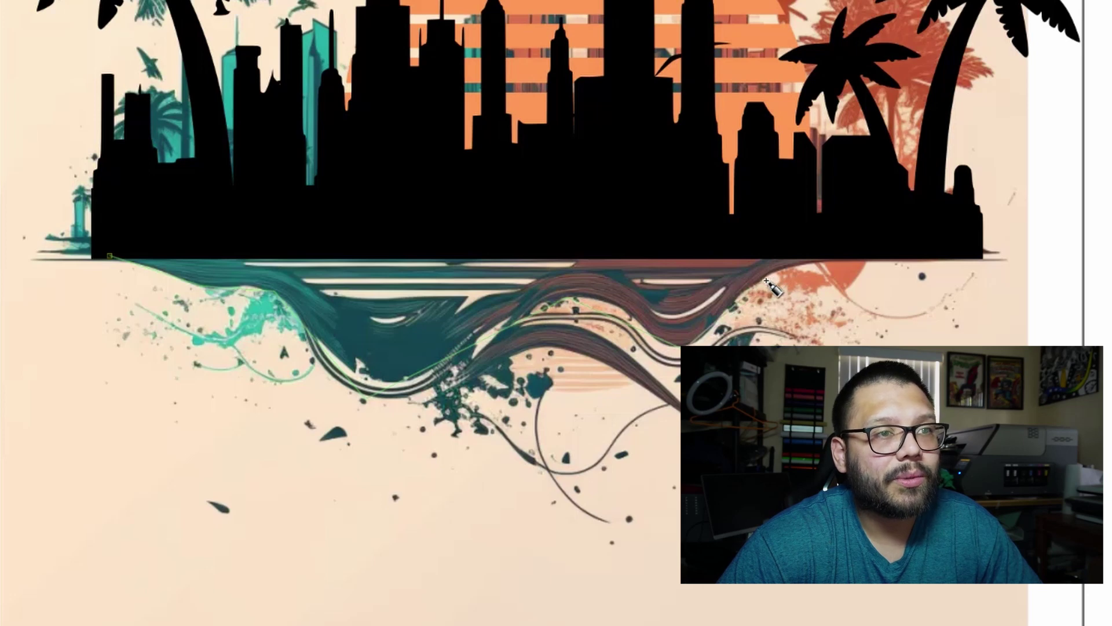
click(982, 259)
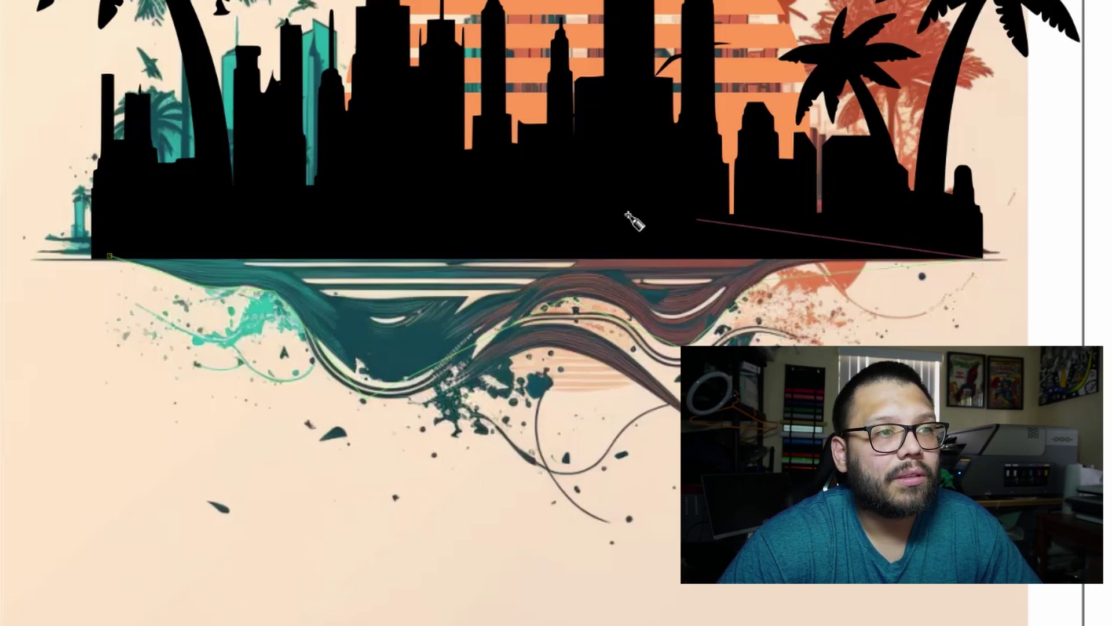
click(110, 256)
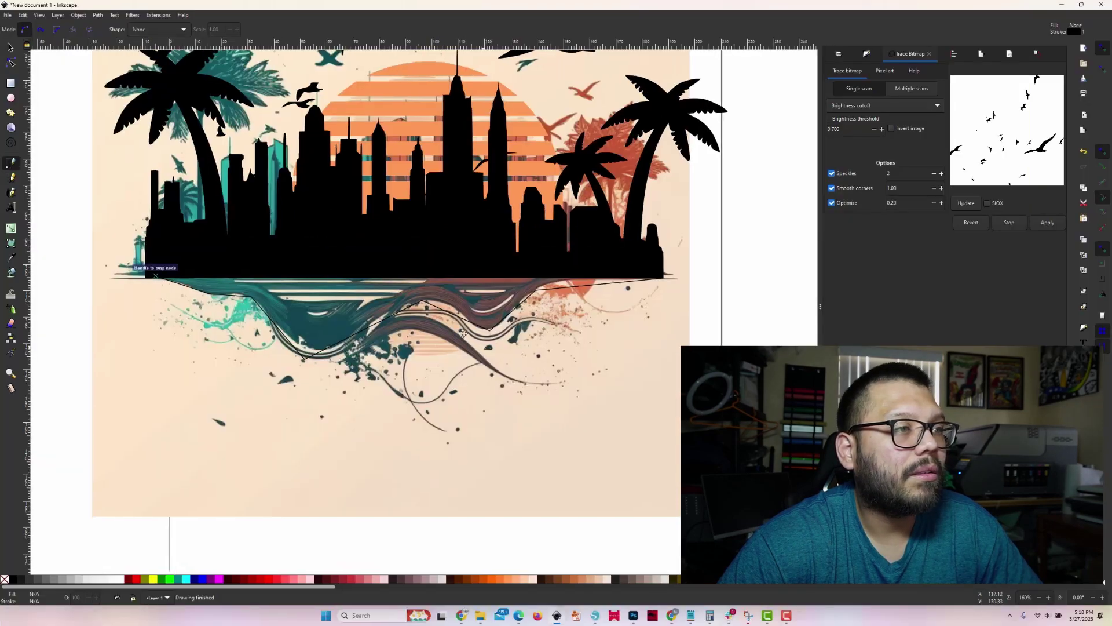
Step: Edit the wave outline's nodes and curve its leftmost segments along the upper teal edge of the reference wave
click(10, 47)
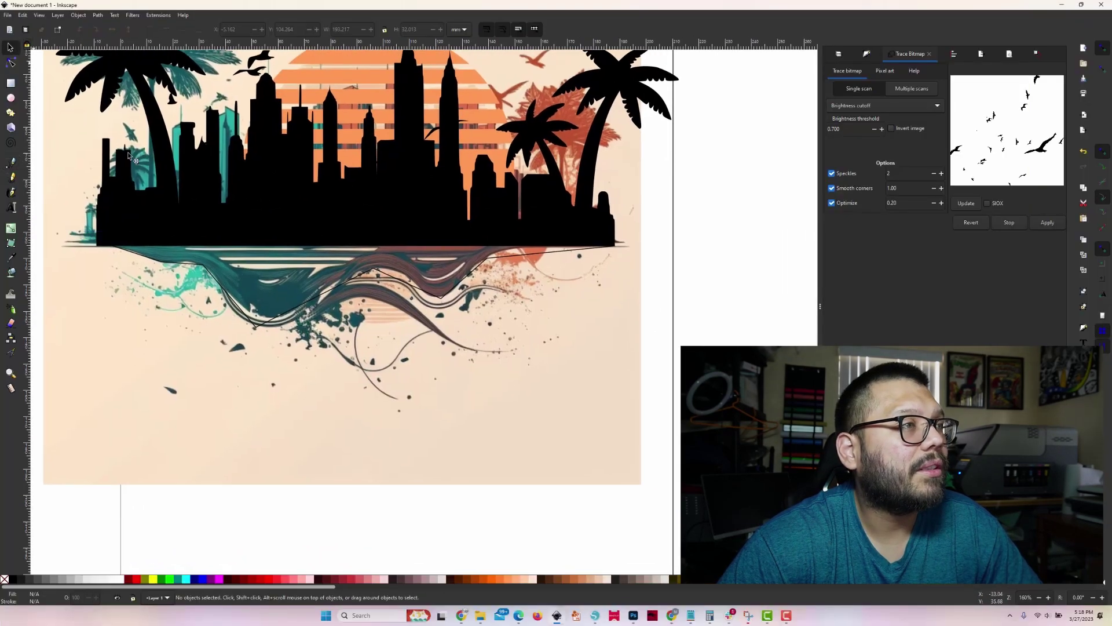
scroll(307, 306, up, 1)
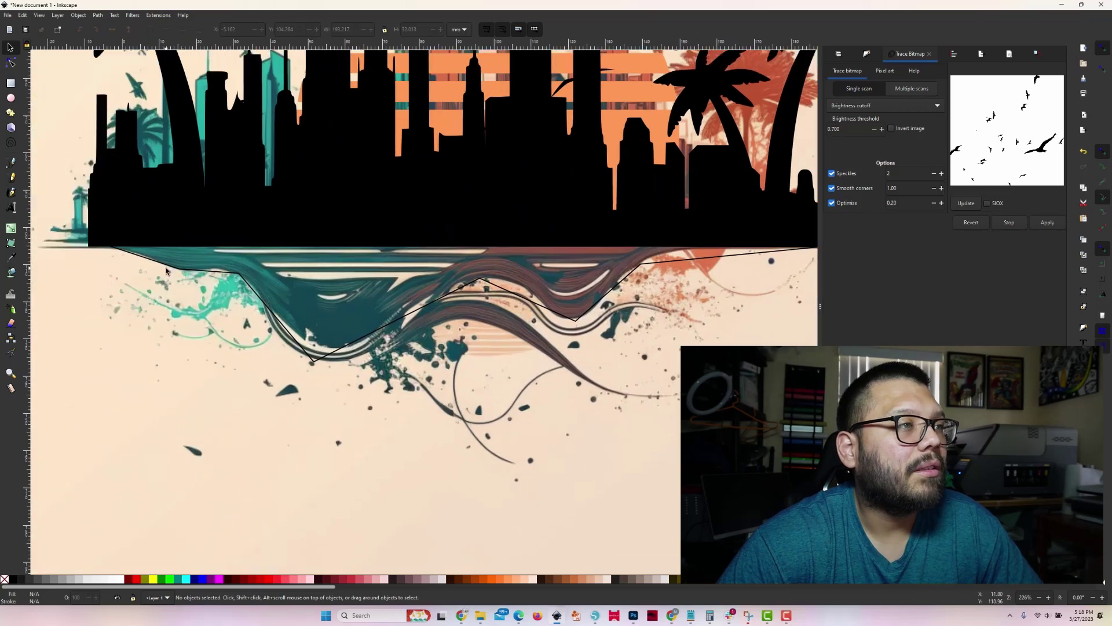
scroll(166, 271, up, 1)
double_click(196, 271)
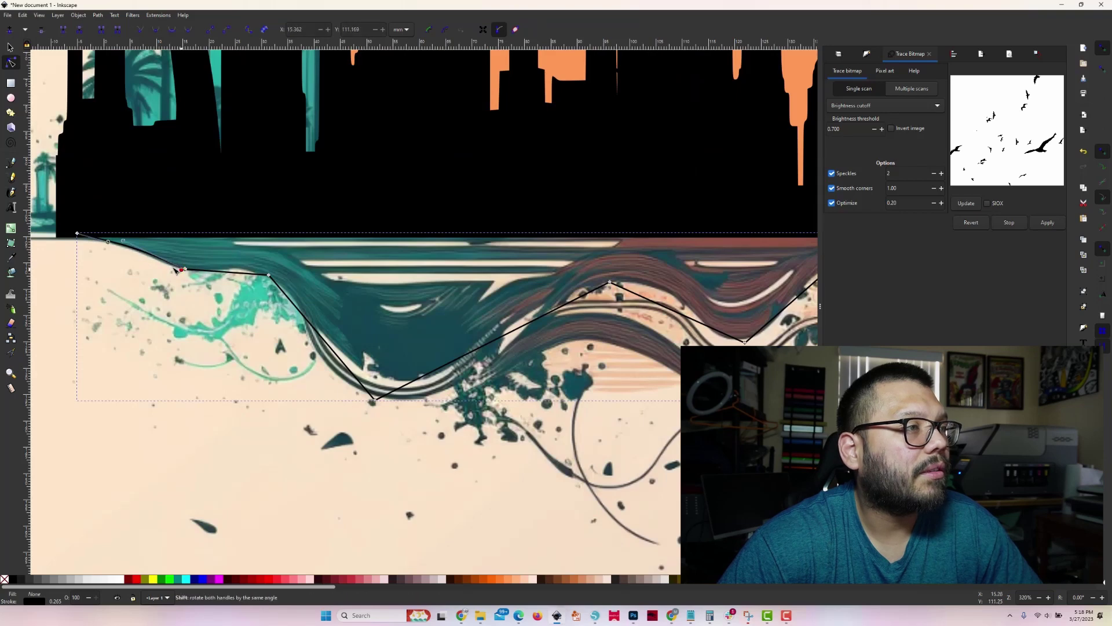
drag(185, 270, 243, 273)
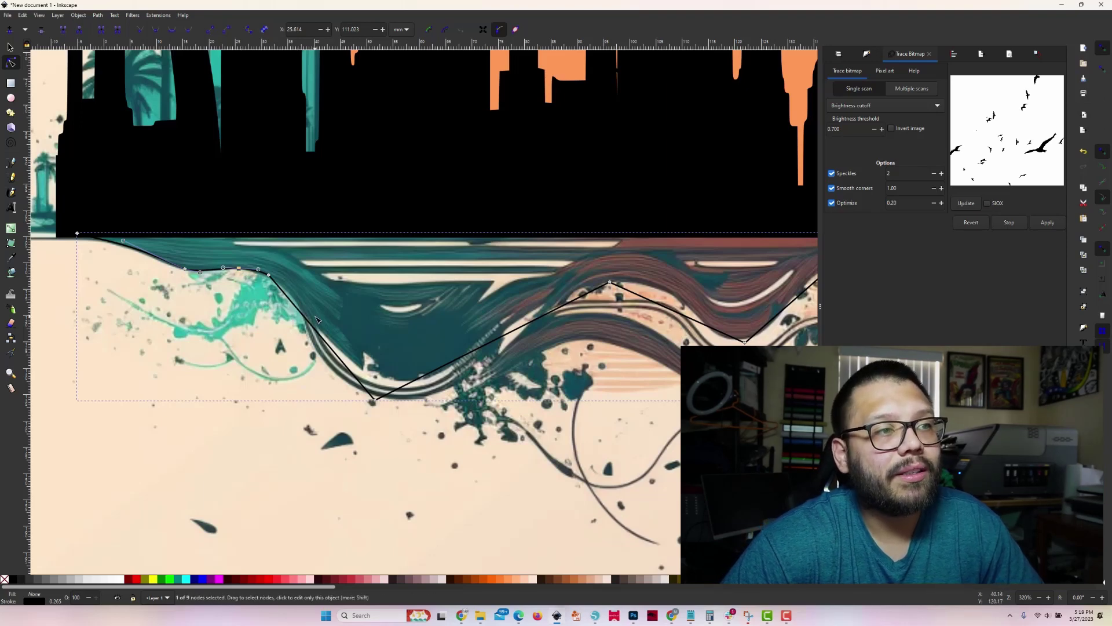
mouse_move(264, 273)
mouse_down()
mouse_move(247, 297)
mouse_move(268, 265)
mouse_up()
Step: Curve the segment descending into the deep teal trough and nudge the first node below the skyline's left end onto the wave edge
click(269, 276)
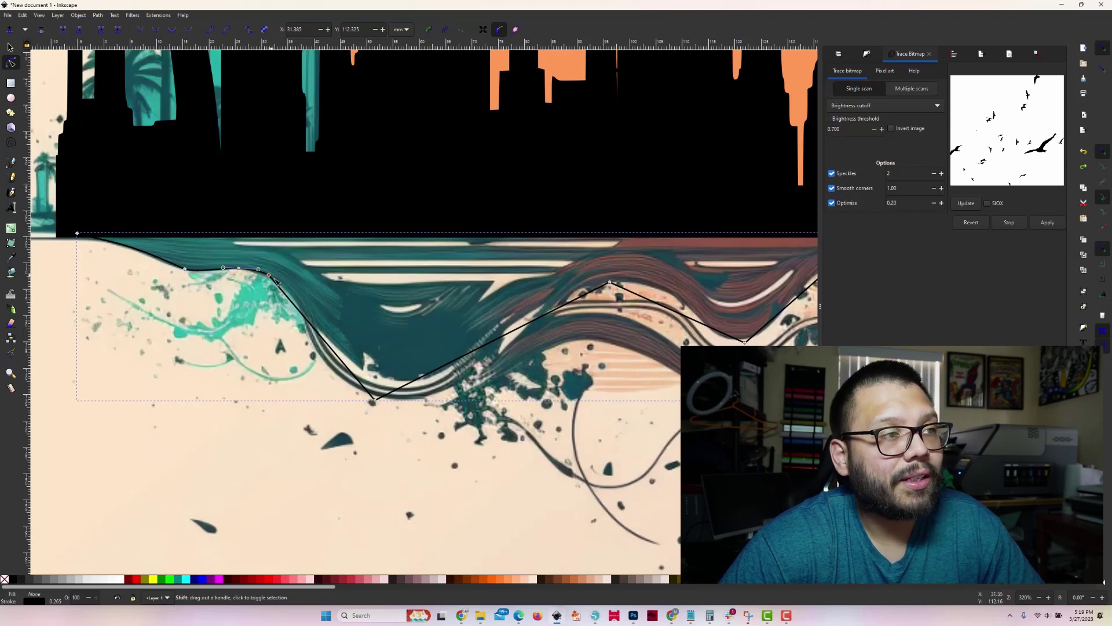
drag(276, 280, 317, 302)
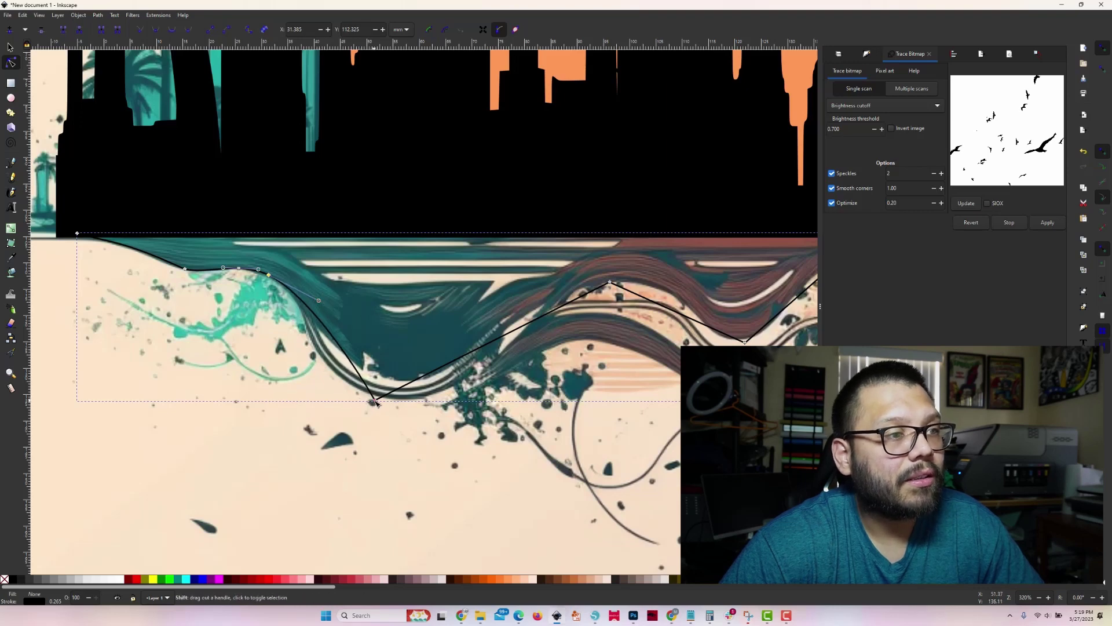
drag(376, 401, 293, 369)
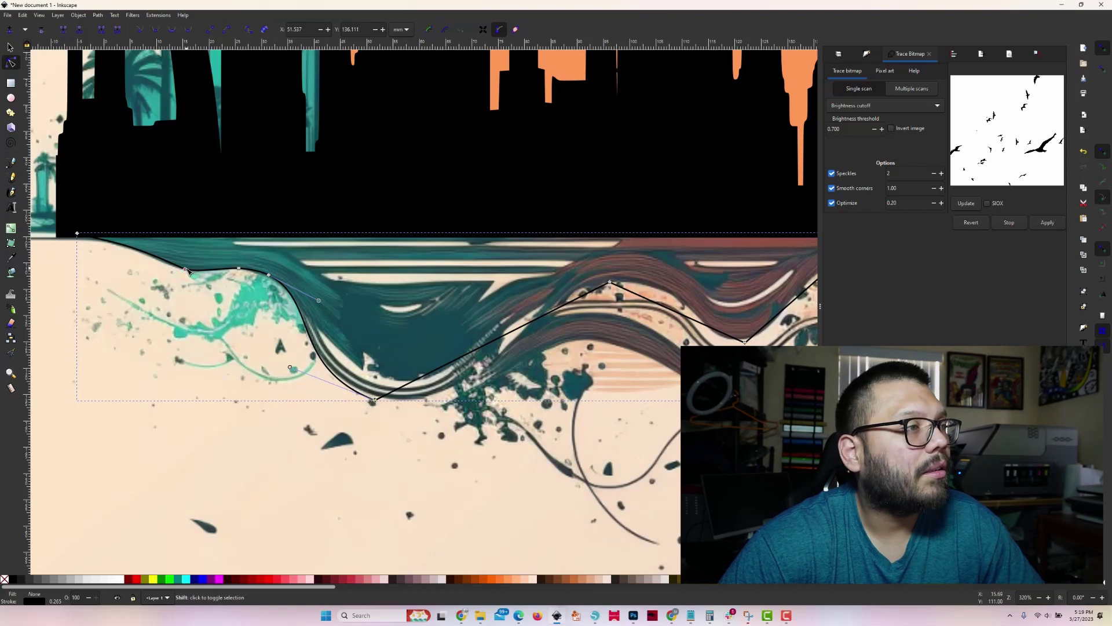
drag(189, 271, 184, 272)
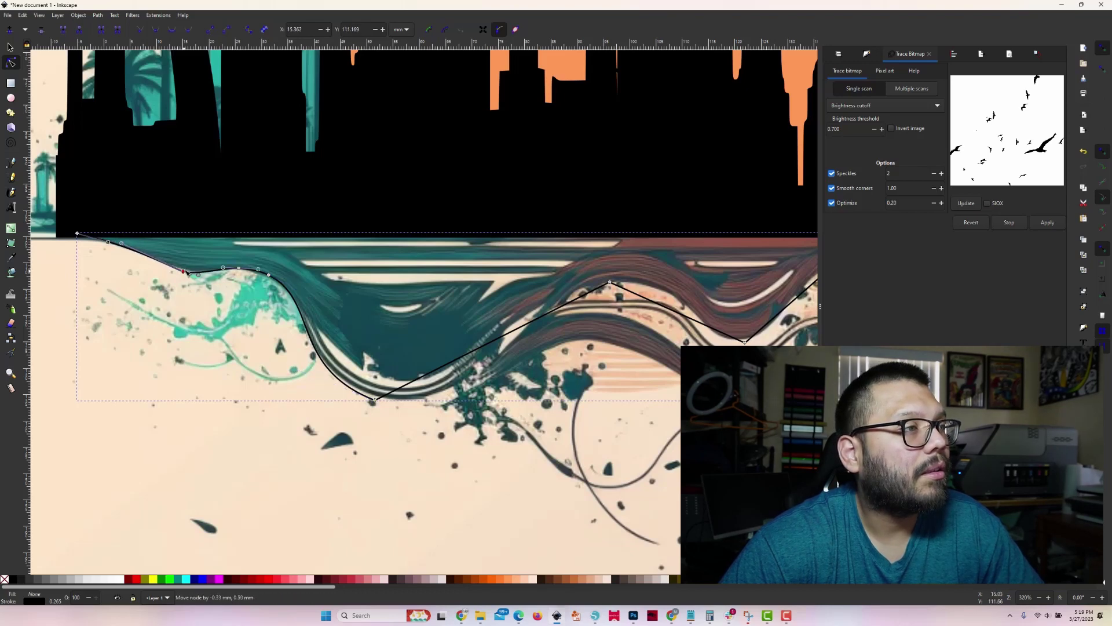
Step: Curve the wave outline out of the deep teal trough and over the middle crest, extending handles on both sides of the crest node
scroll(255, 381, right, 5)
scroll(255, 382, down, 1)
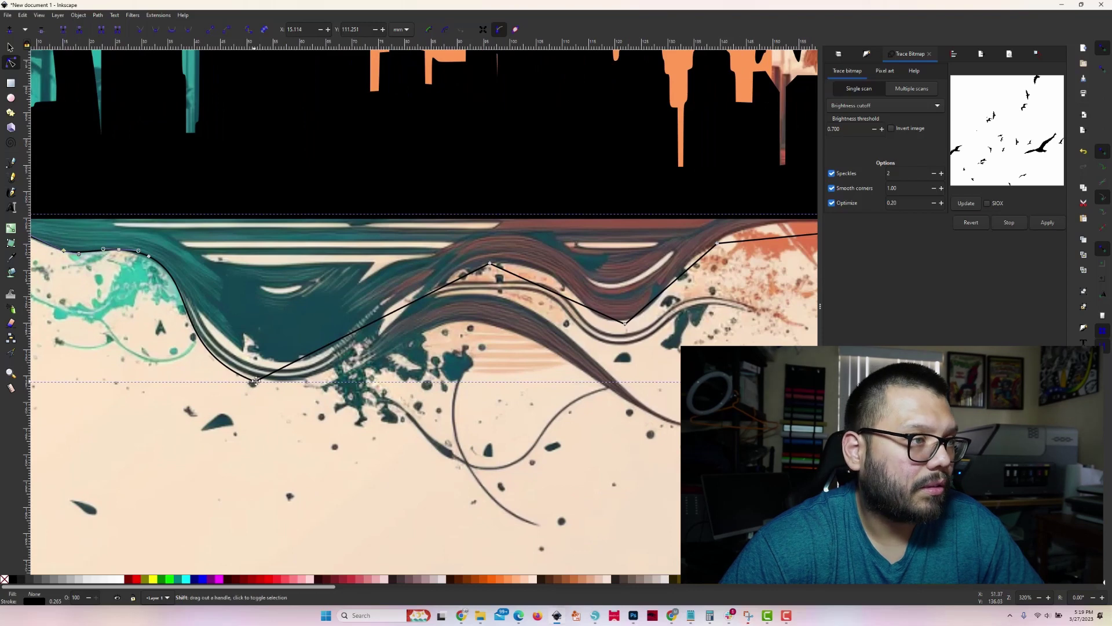
drag(256, 381, 350, 407)
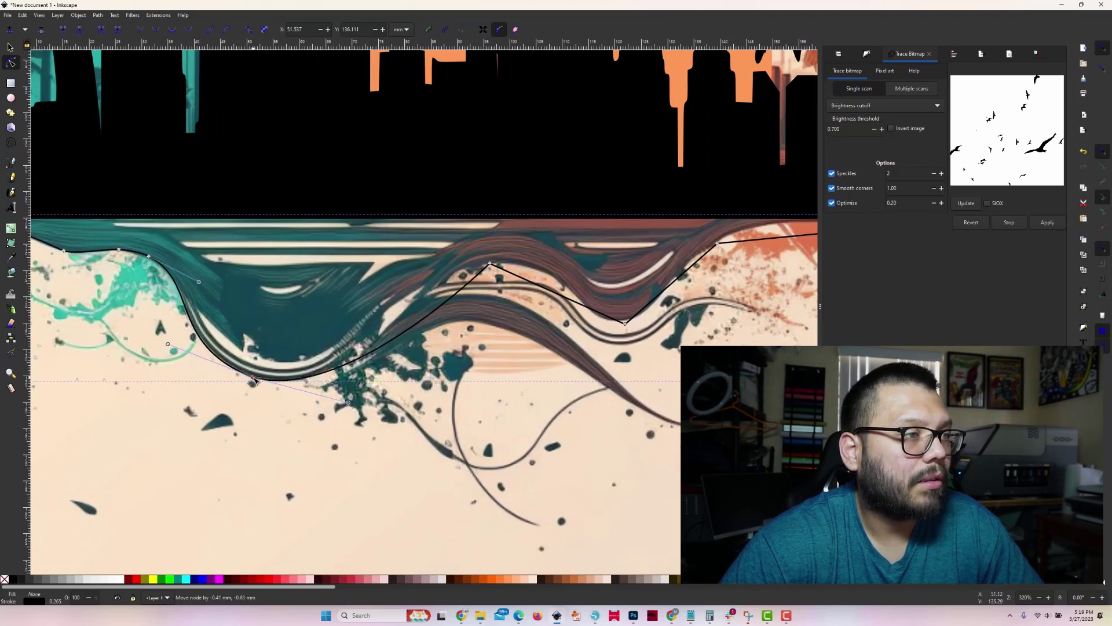
scroll(408, 304, right, 3)
scroll(408, 304, up, 1)
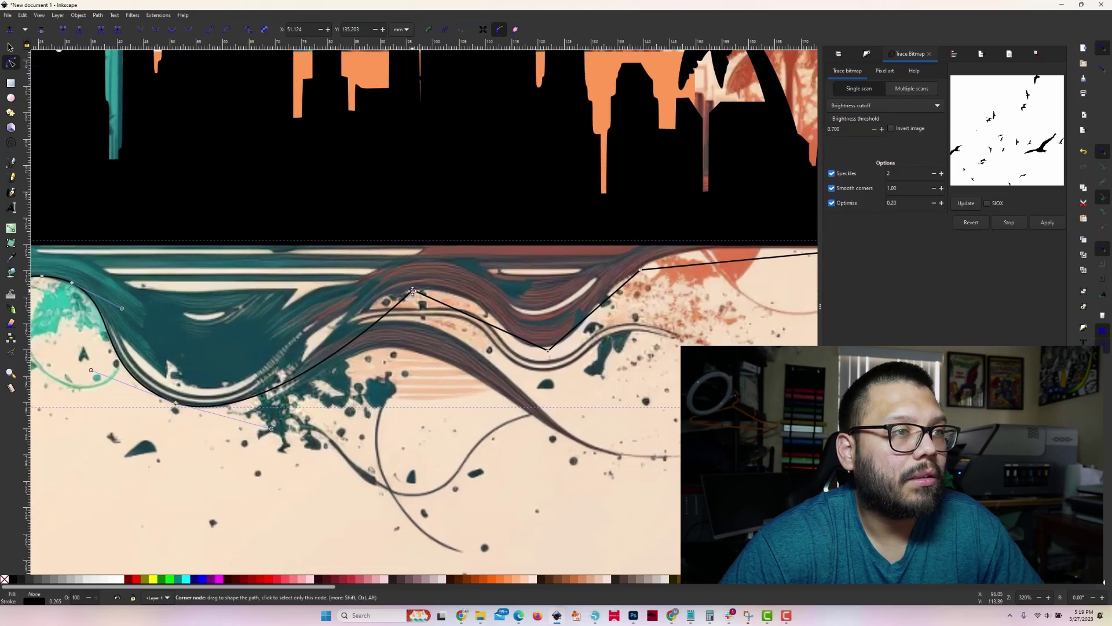
drag(413, 291, 297, 305)
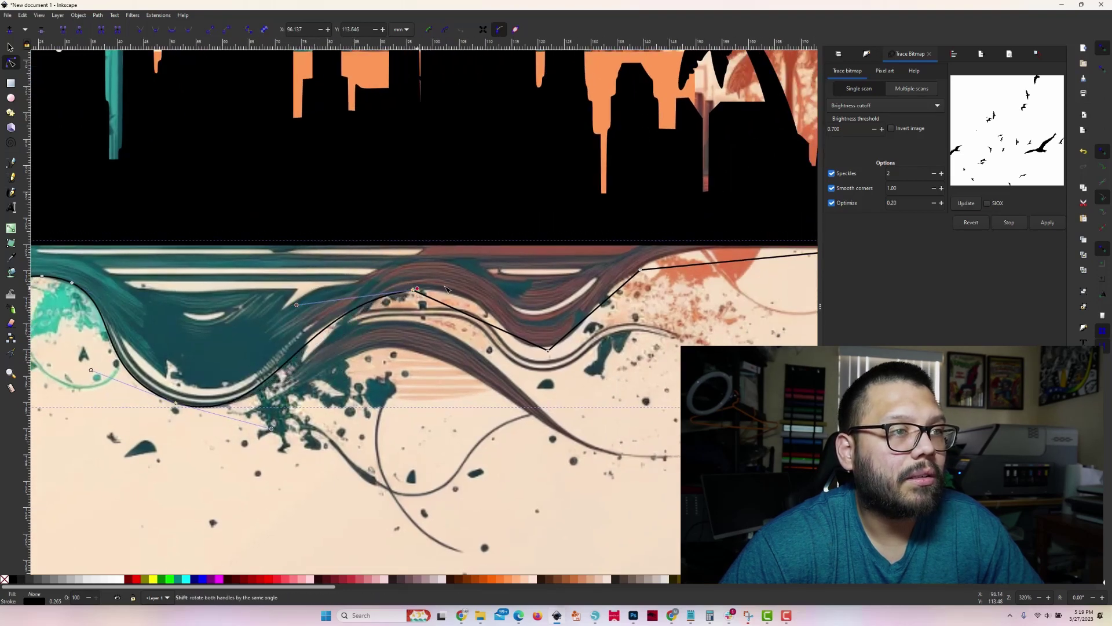
drag(417, 288, 496, 282)
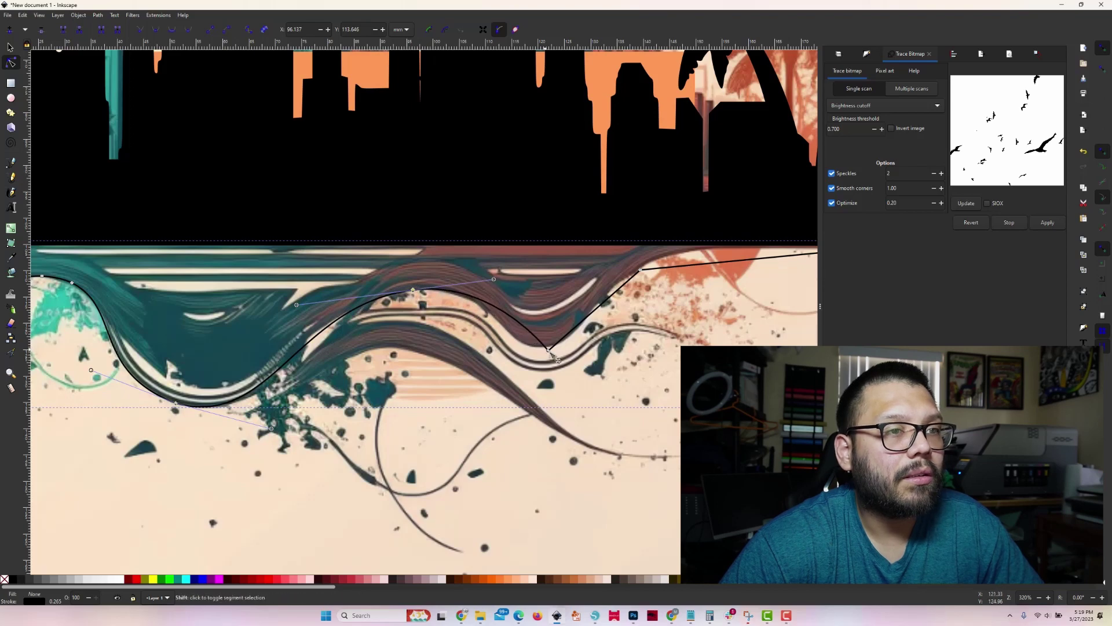
Step: Curve the outline through the second, brown trough and up to the skyline's right end, adjusting the trough node to fit the reference
drag(546, 350, 489, 348)
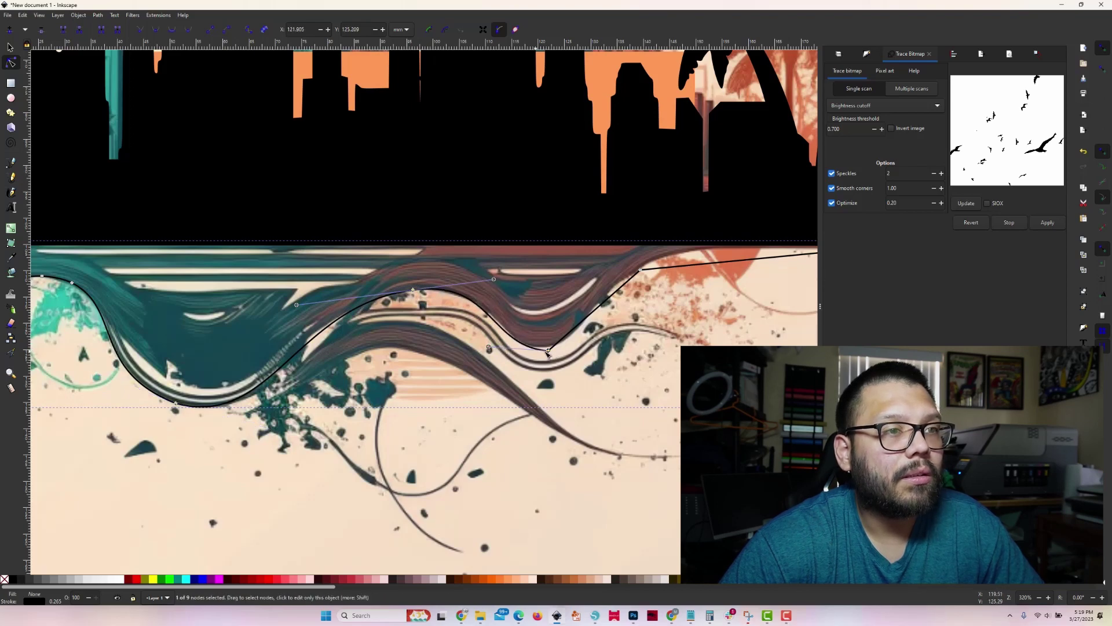
drag(587, 349, 543, 351)
drag(641, 270, 580, 317)
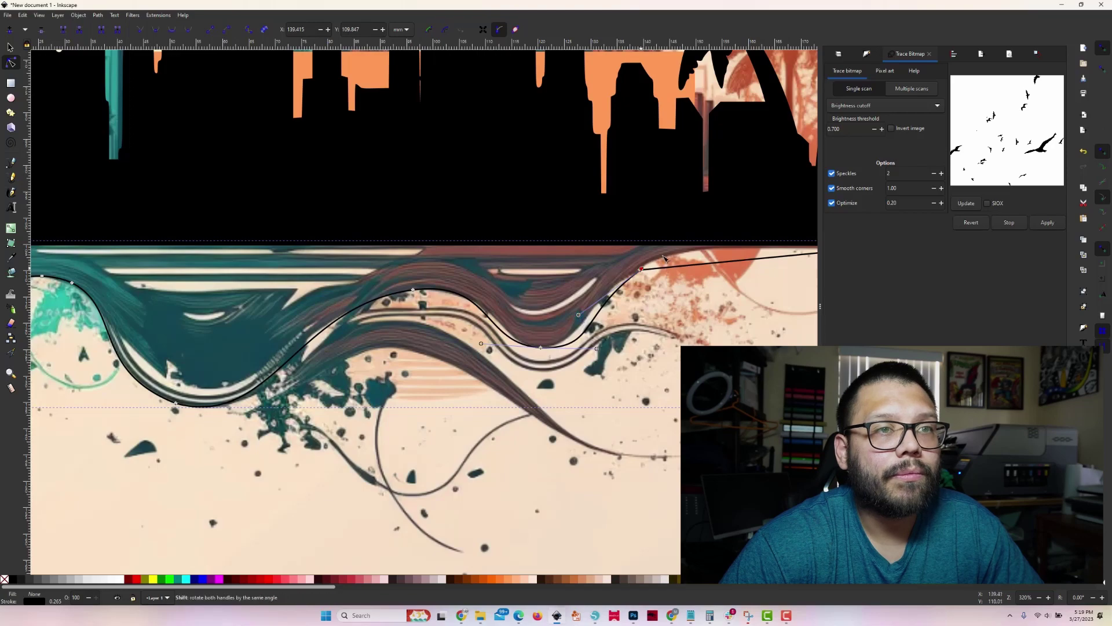
drag(641, 270, 717, 233)
scroll(658, 336, down, 1)
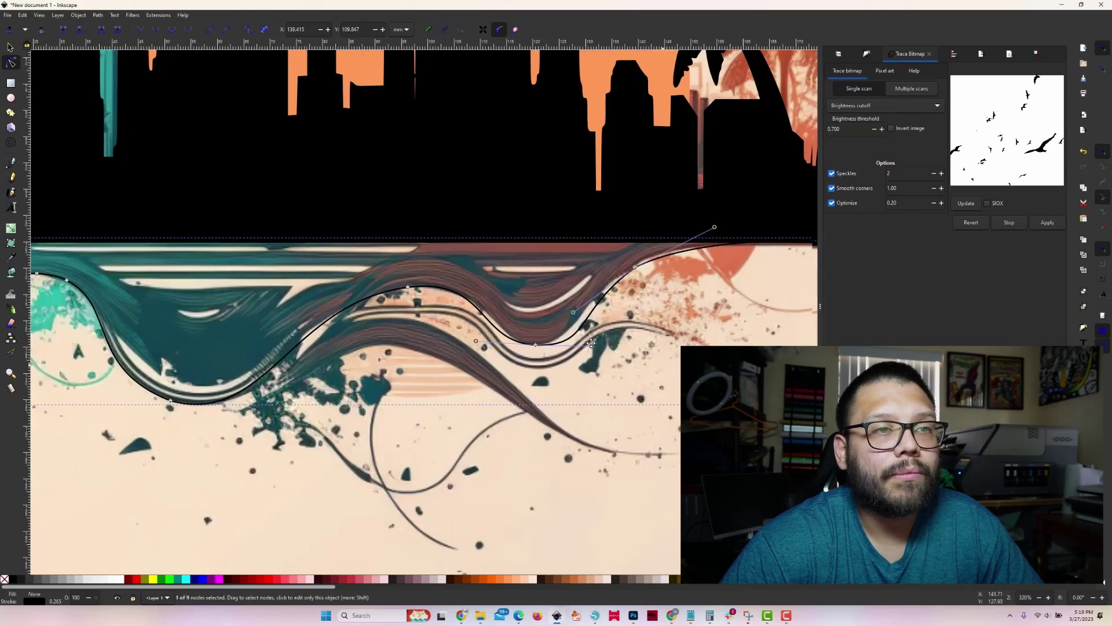
Step: Draw a closed straight-sided outline over the lower brown wave, from the teal splatter to its crest and its tapered right end
scroll(657, 336, left, 5)
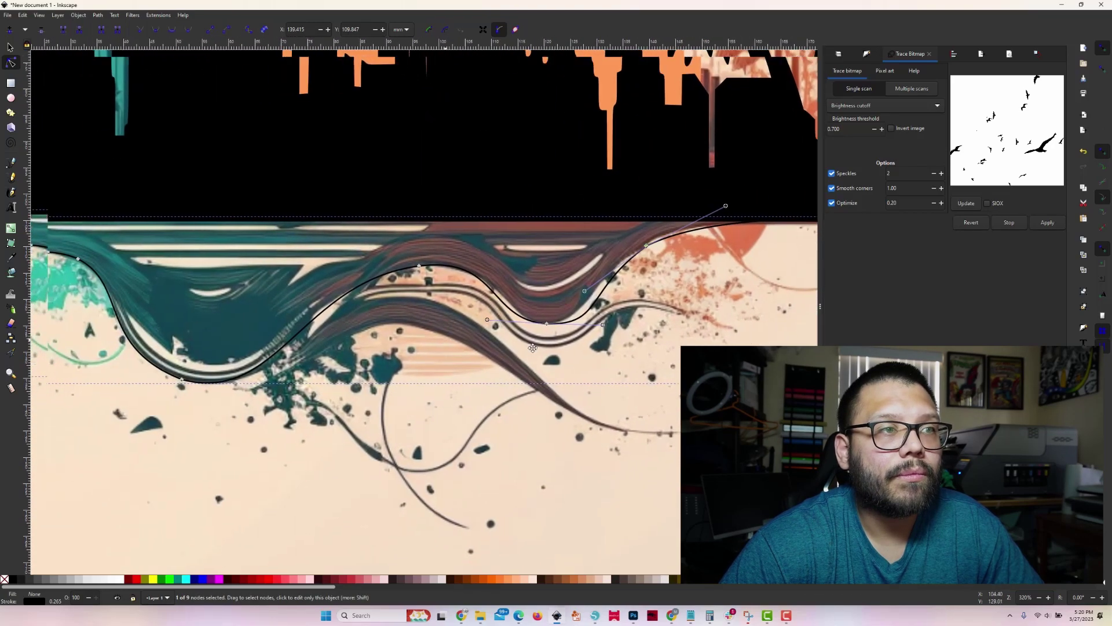
key(Escape)
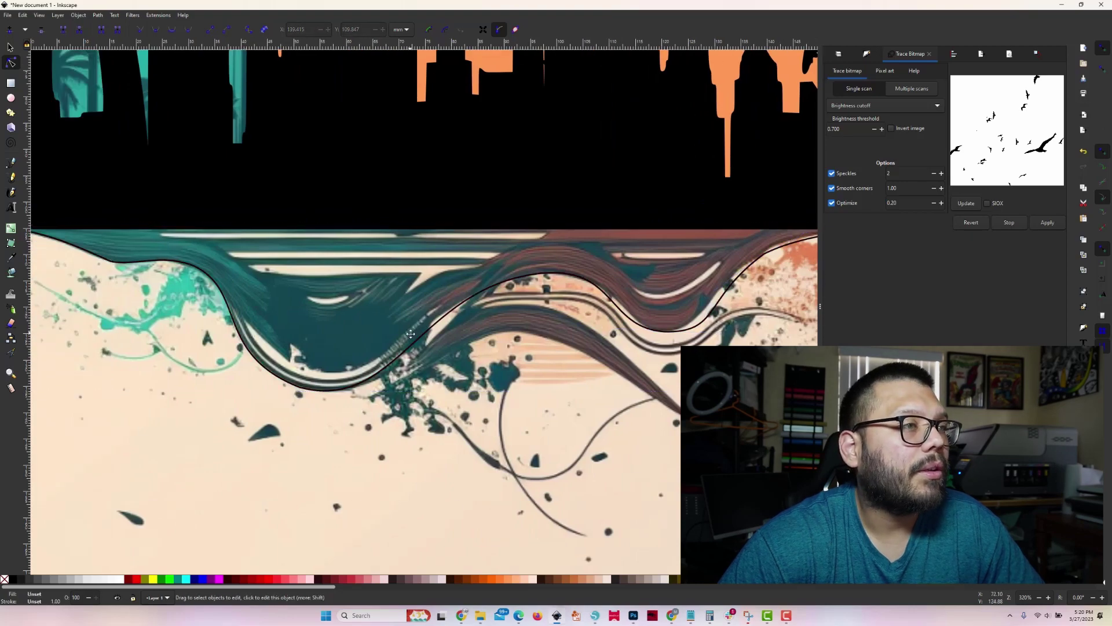
scroll(357, 502, down, 1)
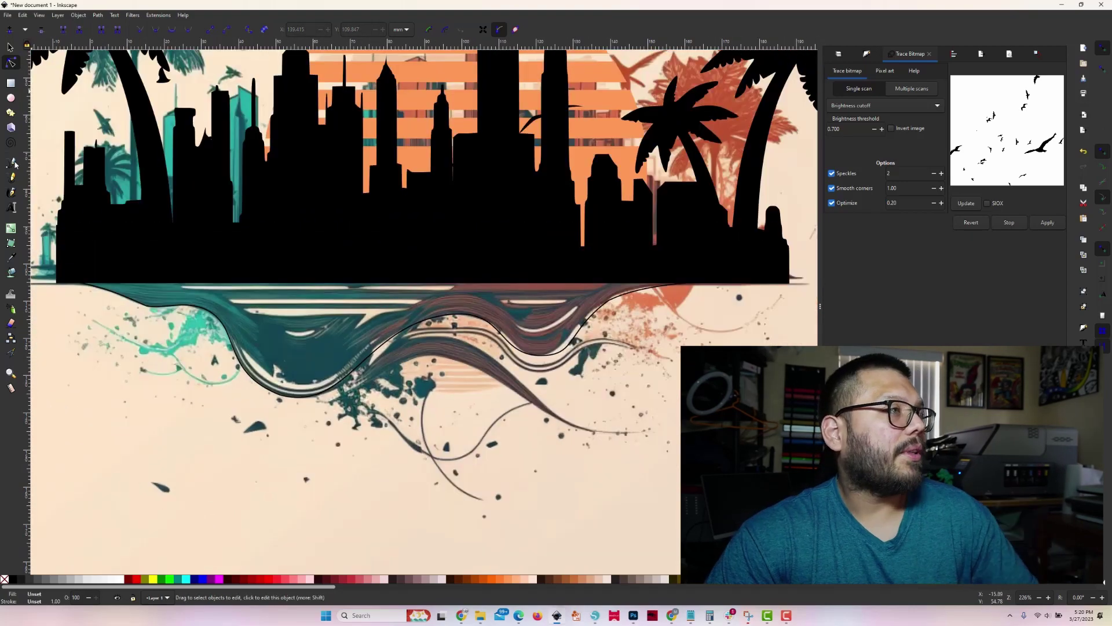
key(b)
click(314, 402)
click(627, 434)
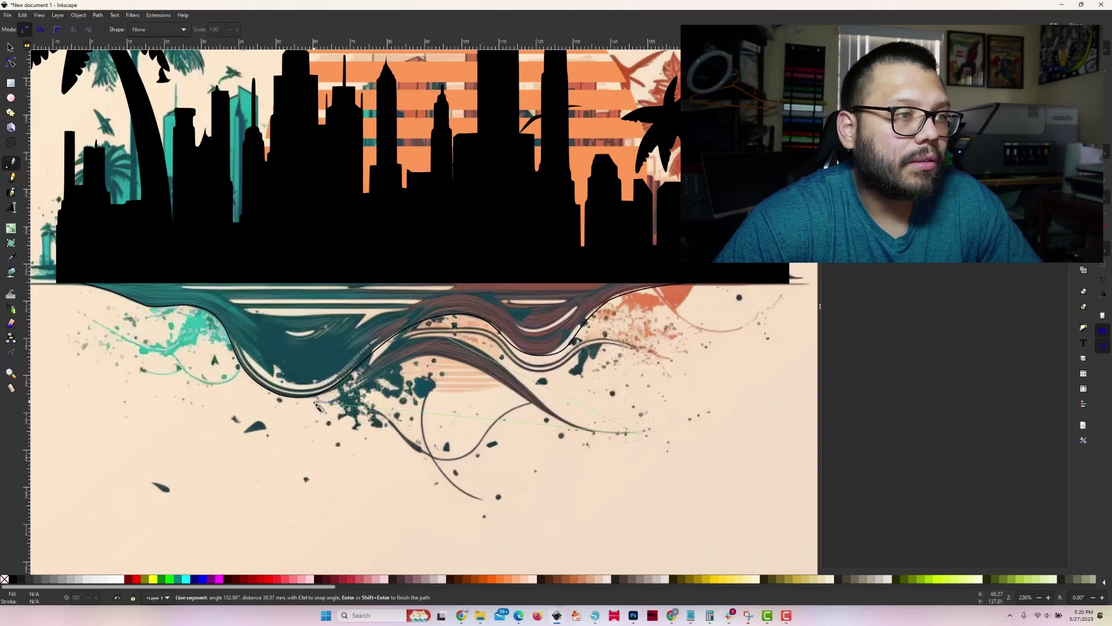
click(443, 334)
click(315, 402)
Step: Curve the upper edge of the lower wave outline over its crest and down to the tapered end, fitting the nodes to the reference
scroll(476, 391, up, 2)
key(n)
drag(443, 334, 509, 343)
drag(542, 295, 568, 313)
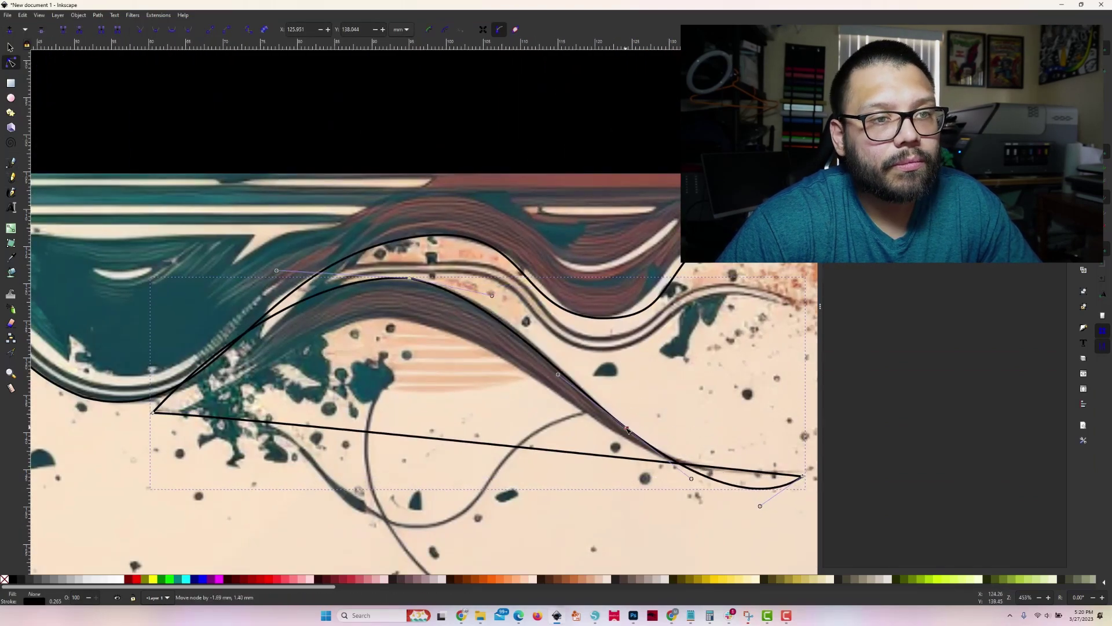
drag(715, 538, 672, 481)
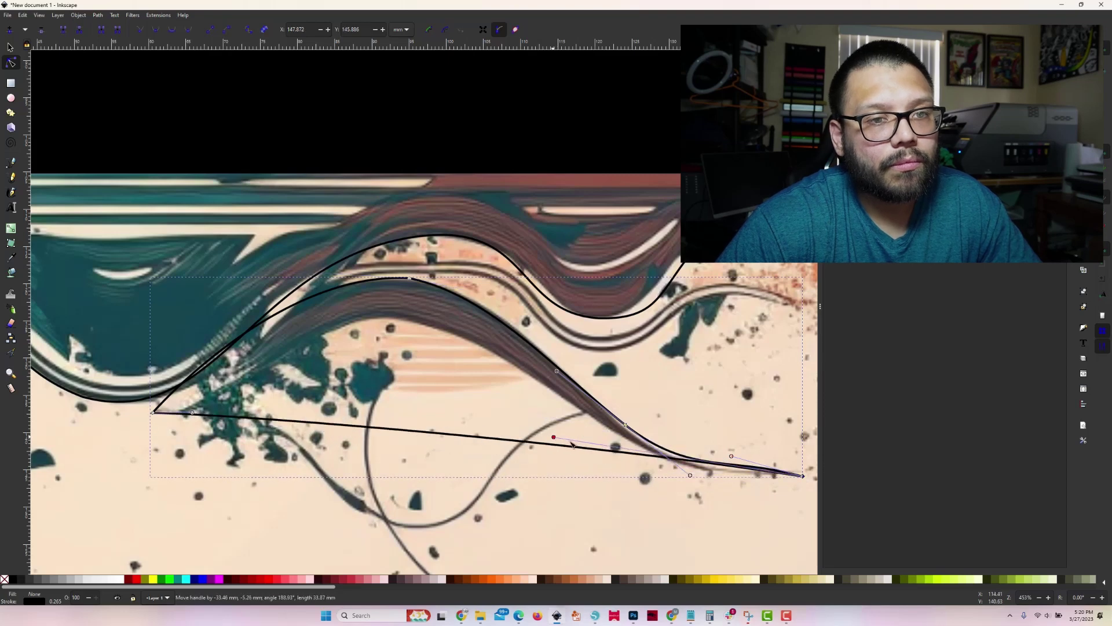
Step: Add two nodes to the lower wave's bottom edge and curve it along the underside of the brown wave in the reference
double_click(581, 454)
double_click(376, 434)
drag(376, 435, 401, 321)
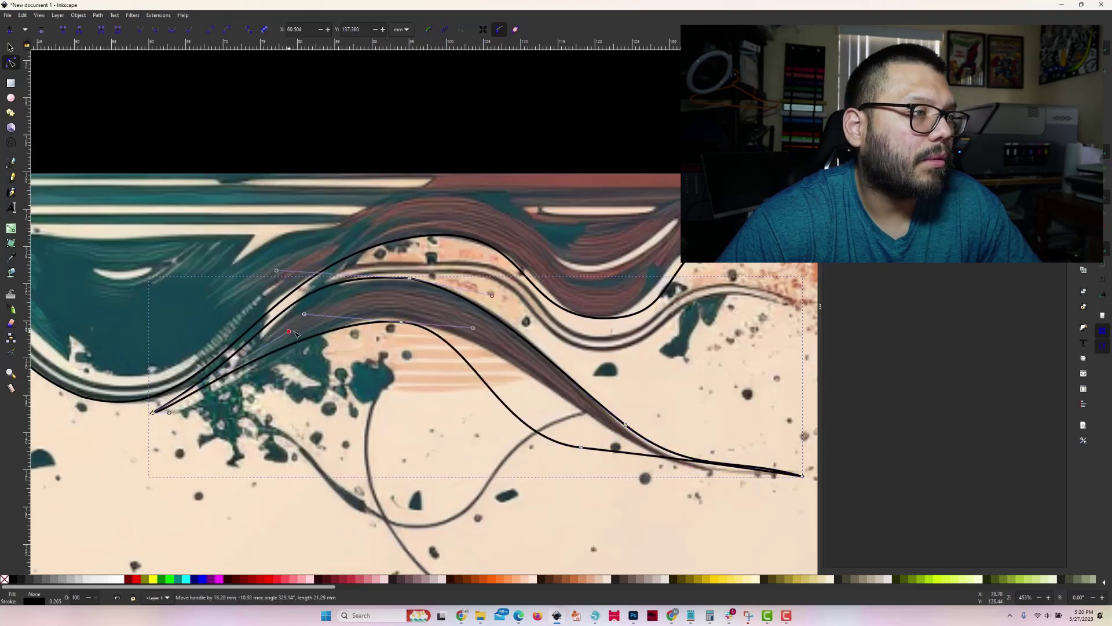
drag(494, 437, 488, 372)
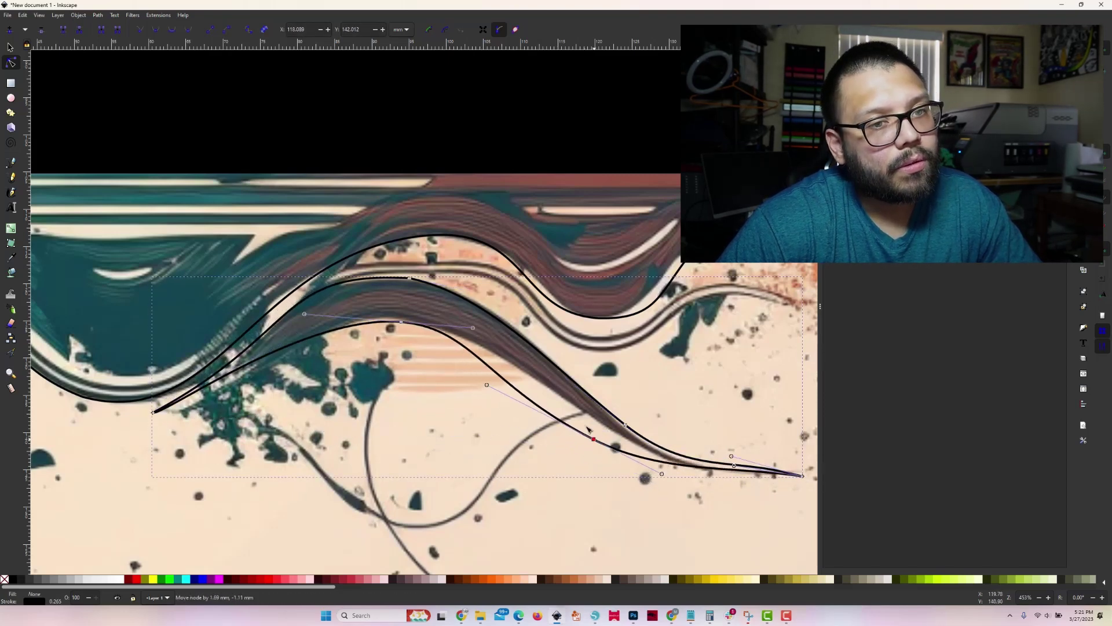
drag(581, 447, 617, 436)
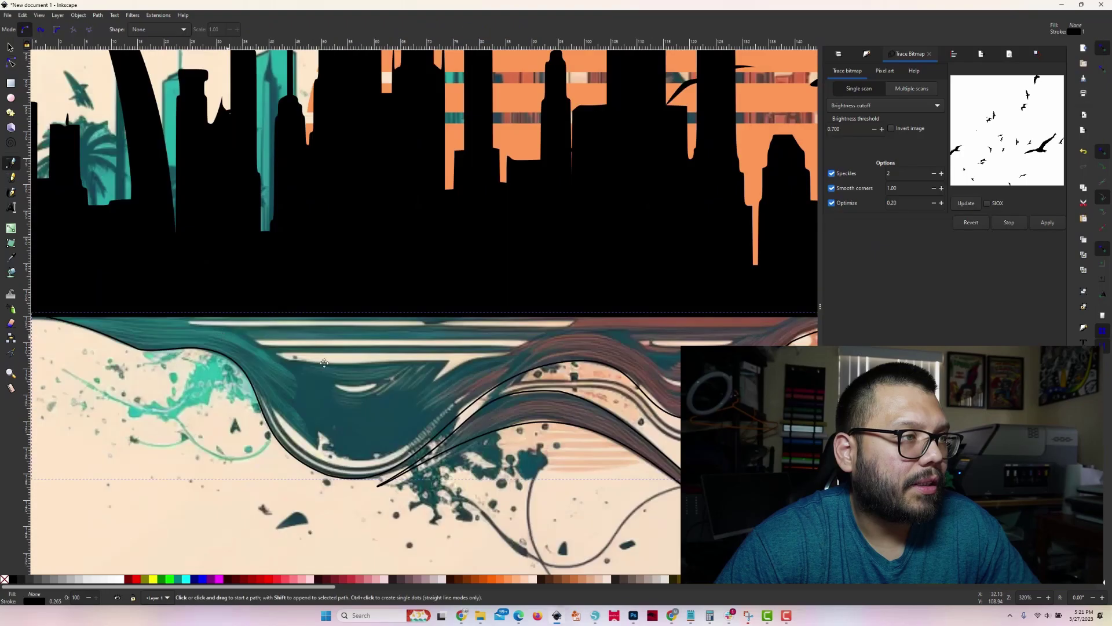
Step: Draw a closed four-corner outline about 75 mm long around the thin cream stripe just below the skyline
click(204, 326)
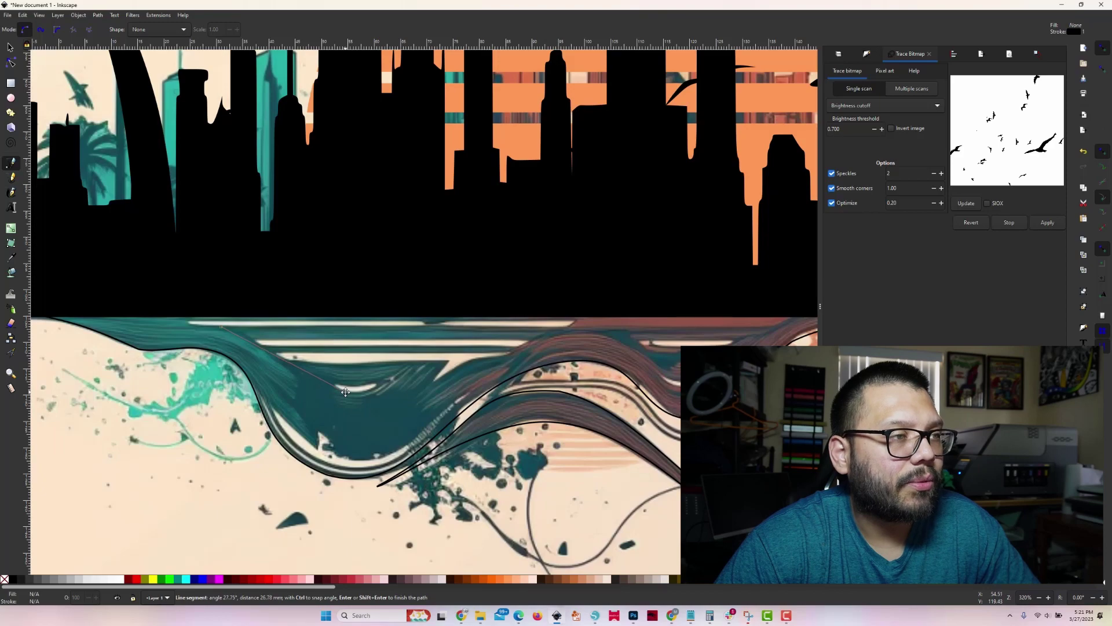
key(Escape)
click(106, 319)
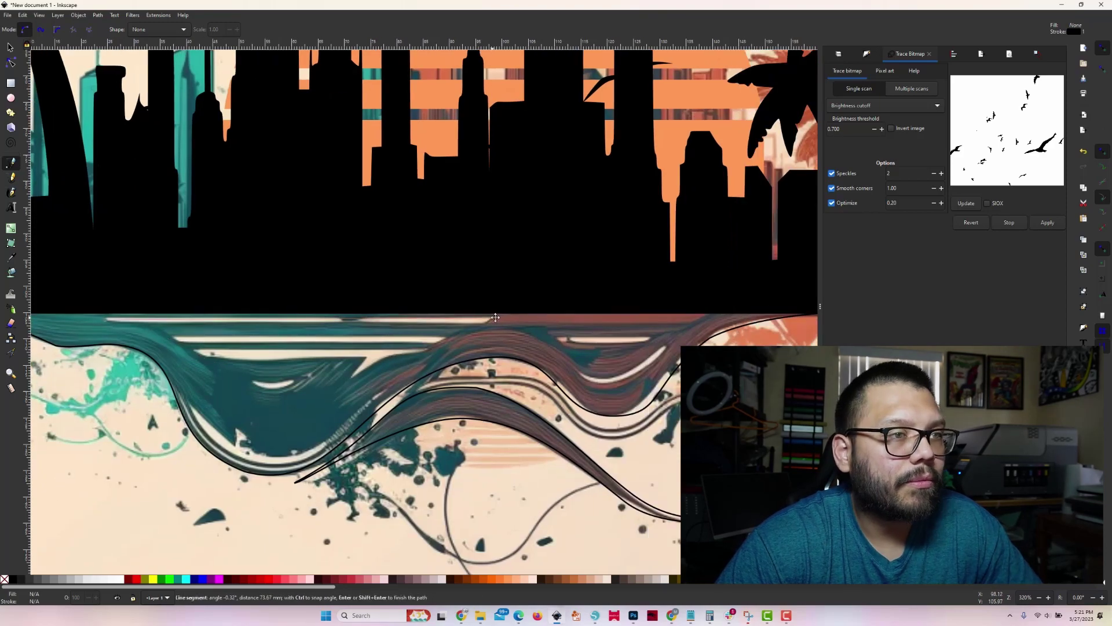
click(496, 317)
click(486, 324)
click(113, 323)
click(106, 319)
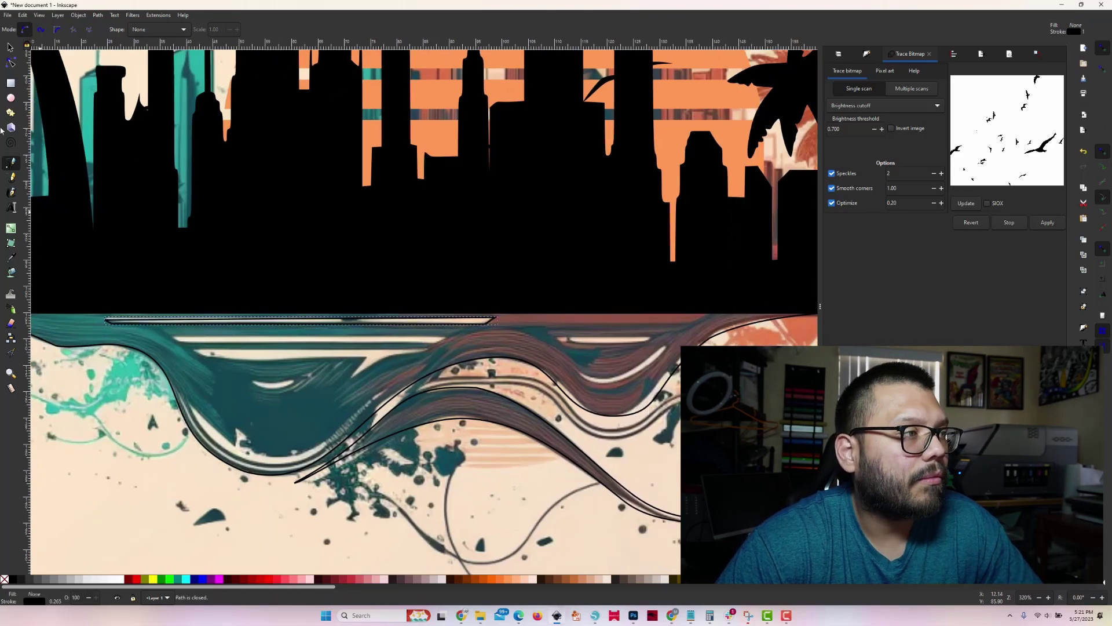
Step: Curve the left end of the thin upper stripe outline by adjusting its node handle
click(11, 62)
scroll(106, 255, up, 1)
scroll(106, 255, up, 1)
drag(110, 383, 124, 384)
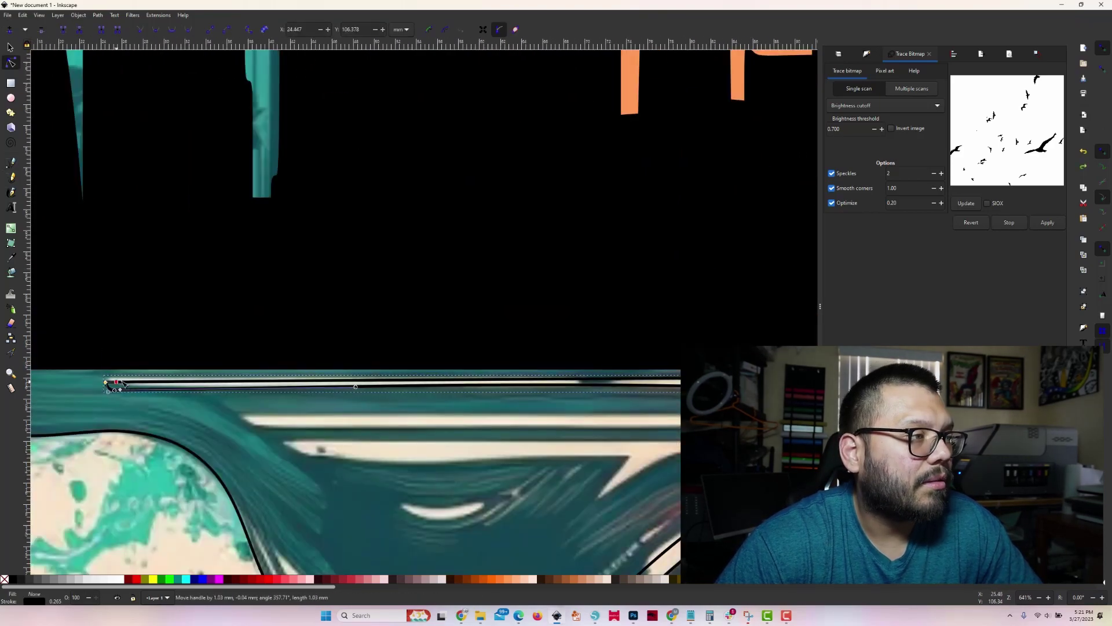
Step: Draw a closed four-corner outline about 51 mm long with curved ends around the second cream stripe
scroll(123, 384, down, 3)
scroll(124, 384, right, 5)
key(b)
scroll(579, 297, right, 2)
click(585, 306)
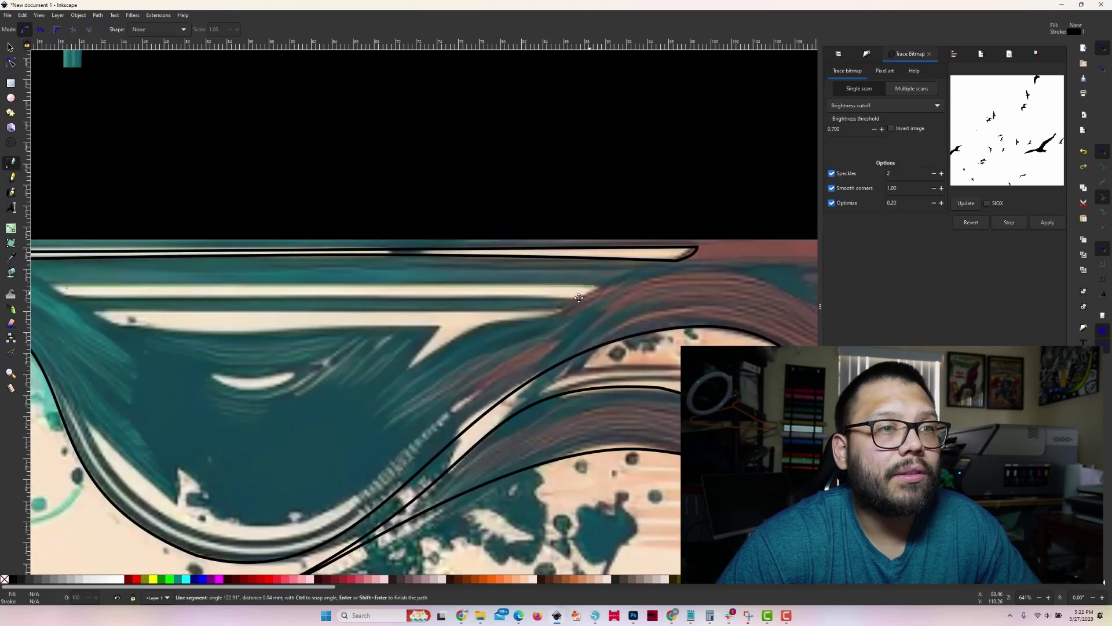
click(70, 301)
click(65, 287)
click(595, 285)
click(584, 305)
click(11, 62)
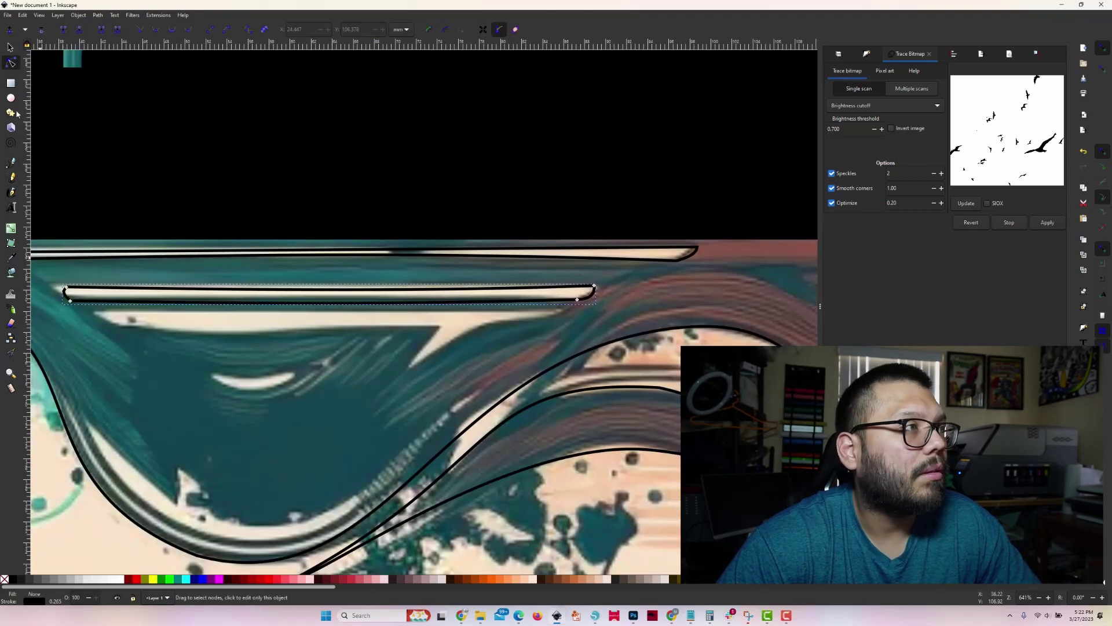
Step: Draw a closed triangular highlight in the deep teal trough and bend its edges into a crescent following the wave
click(11, 163)
click(216, 523)
click(443, 404)
click(110, 404)
click(217, 523)
click(11, 62)
drag(255, 405, 249, 471)
drag(217, 523, 168, 510)
Step: Draw a closed triangular highlight across the brown trough on the right side of the wave
scroll(405, 406, right, 8)
key(b)
click(411, 334)
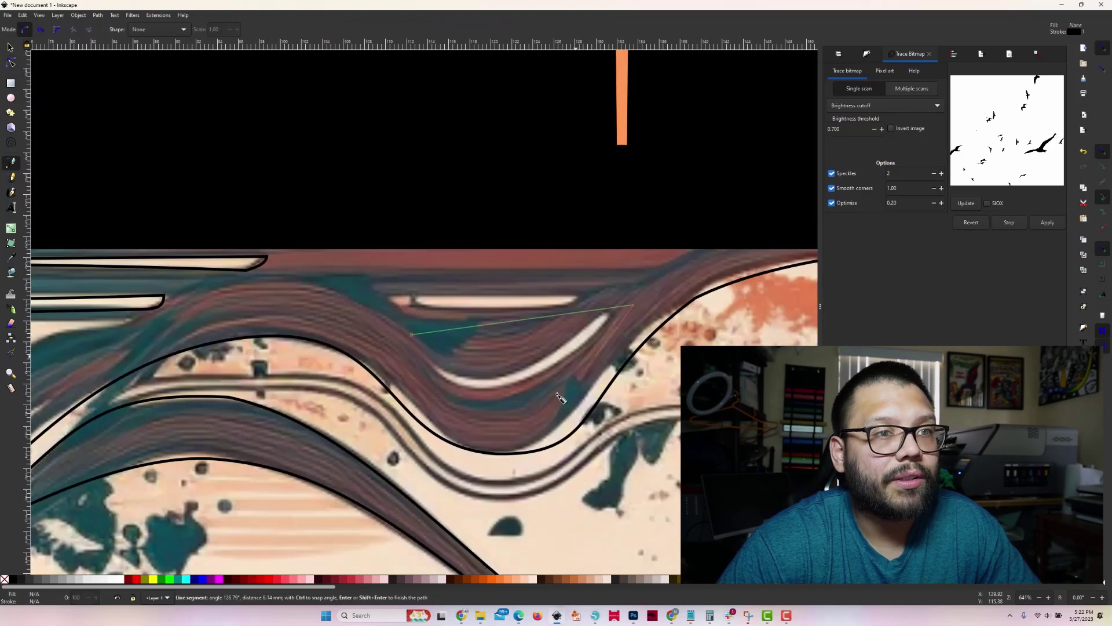
click(534, 416)
click(411, 334)
Step: Move the brown trough highlight's left corner outward and bend its edges into a crescent following the trough
click(10, 62)
drag(411, 335, 358, 339)
drag(503, 321, 503, 389)
drag(471, 389, 471, 404)
drag(572, 375, 590, 389)
click(533, 345)
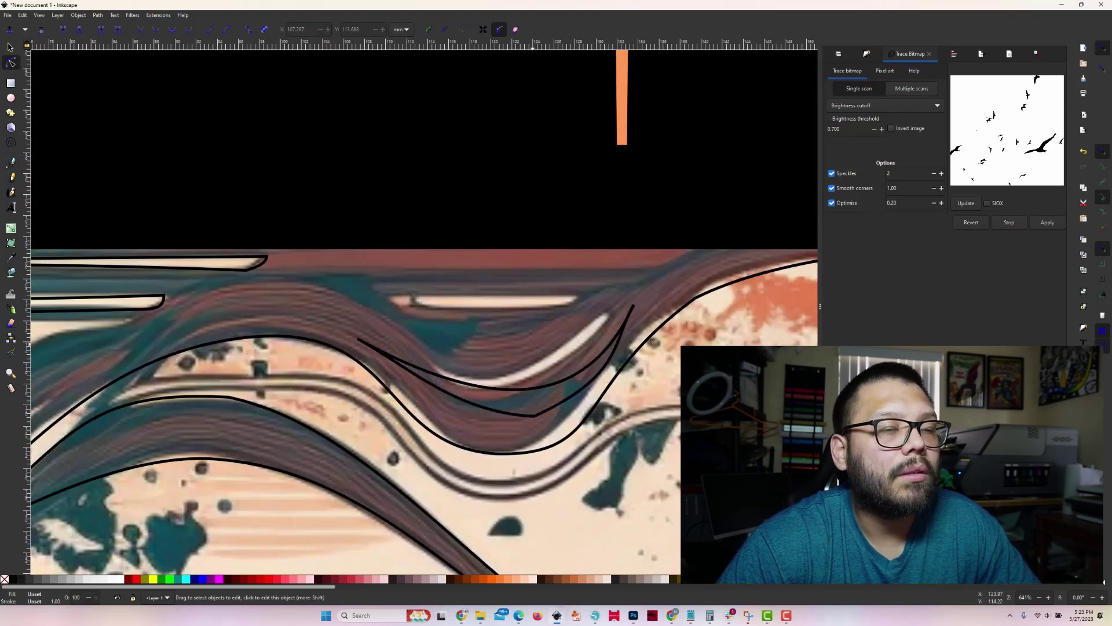
scroll(679, 466, down, 4)
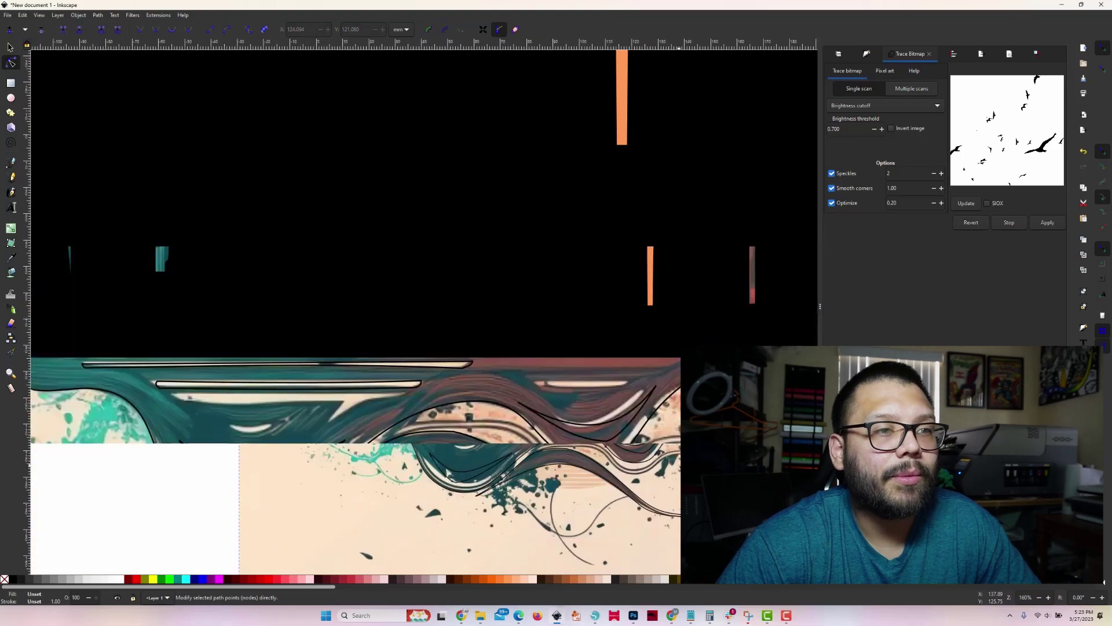
scroll(574, 363, up, 2)
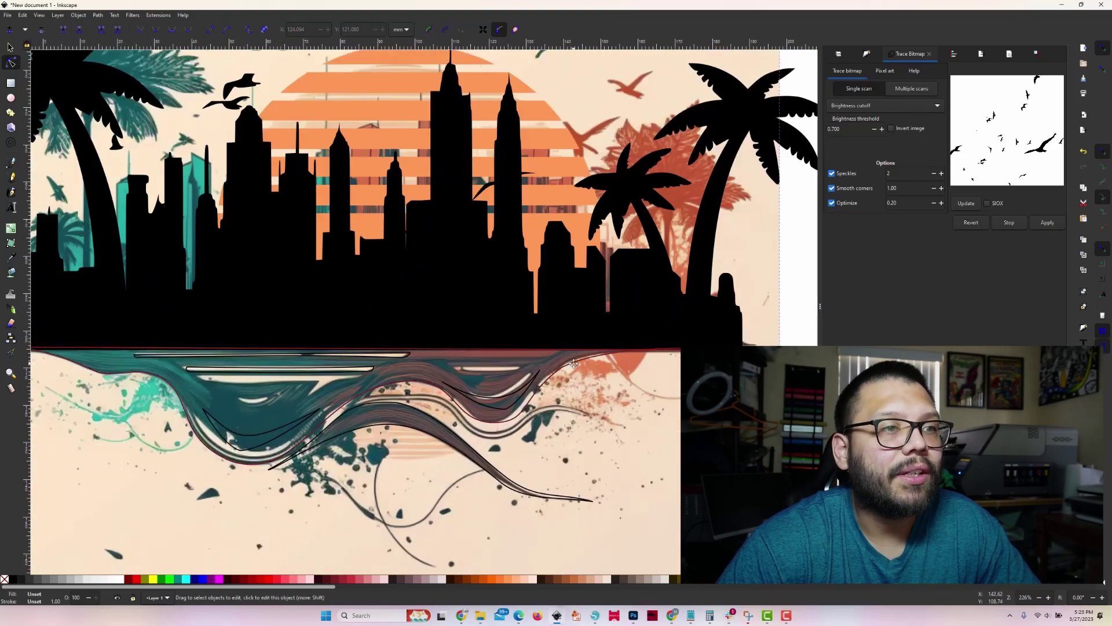
click(573, 363)
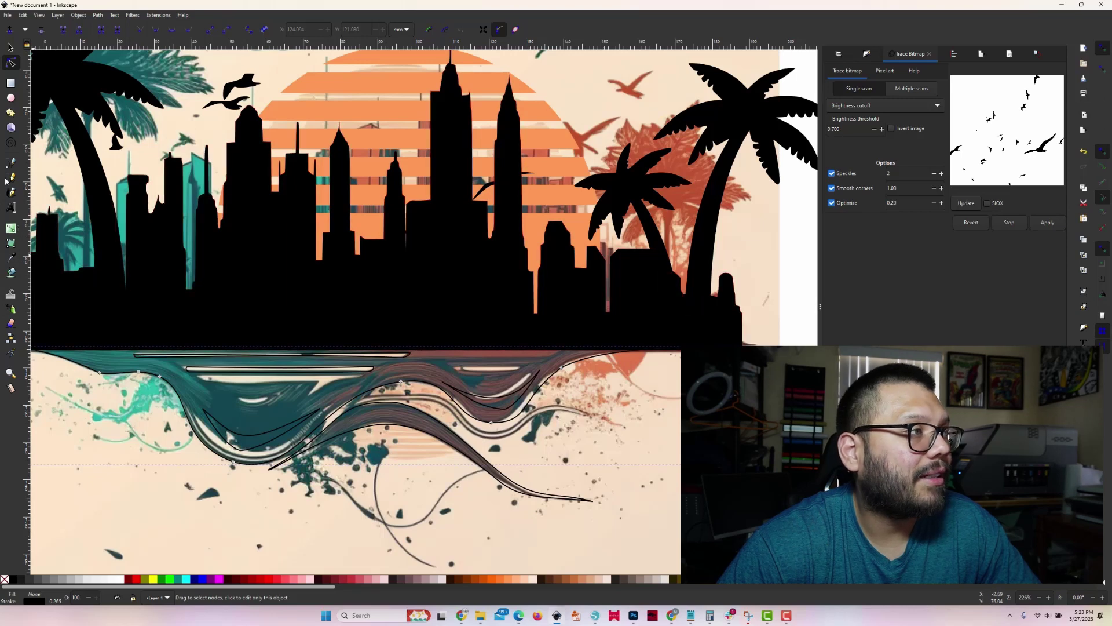
click(11, 273)
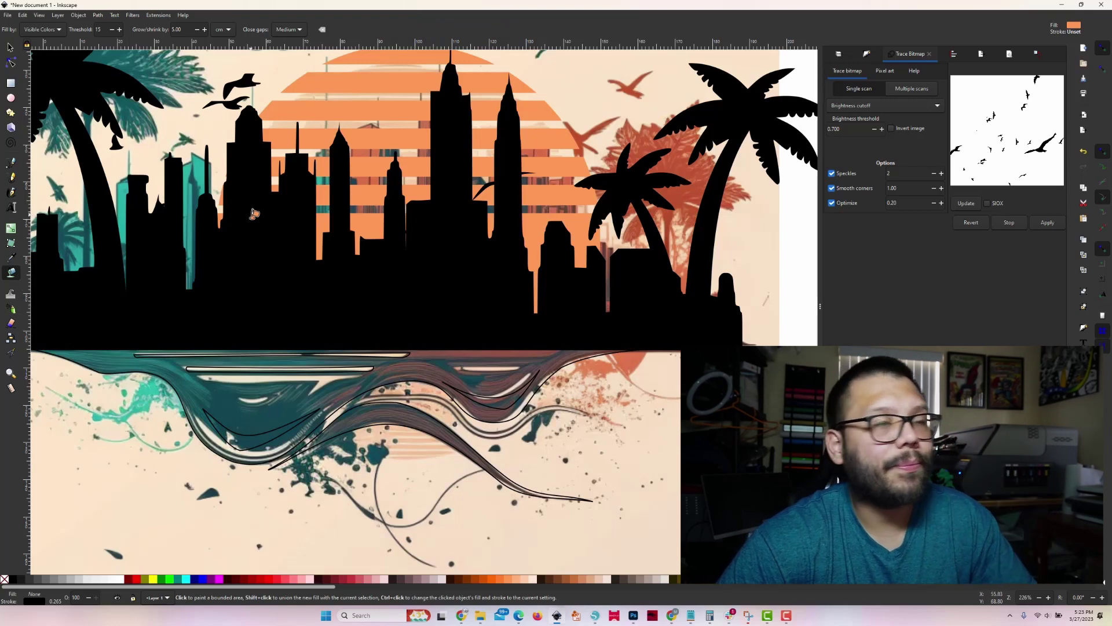
right_click(445, 414)
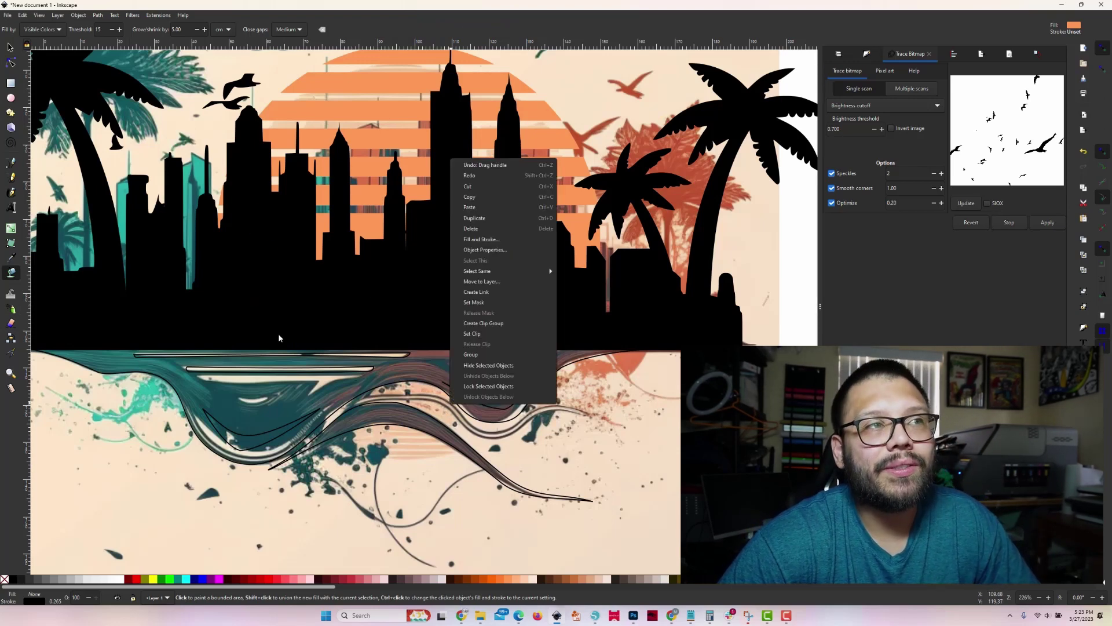
key(Escape)
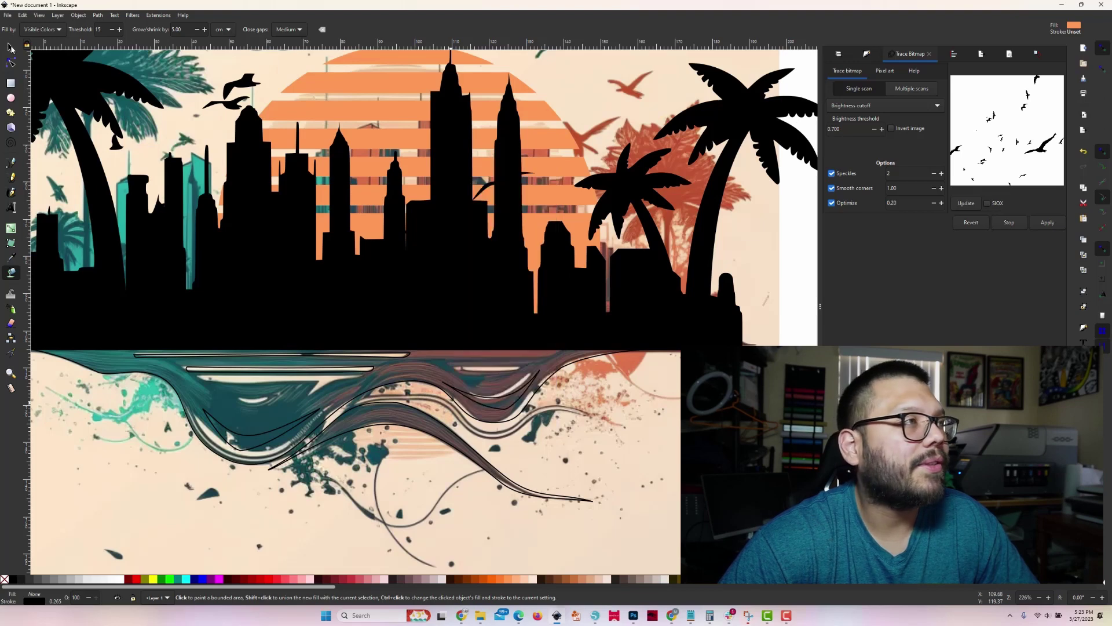
Step: Try filling the large wave outline with black
key(s)
click(272, 392)
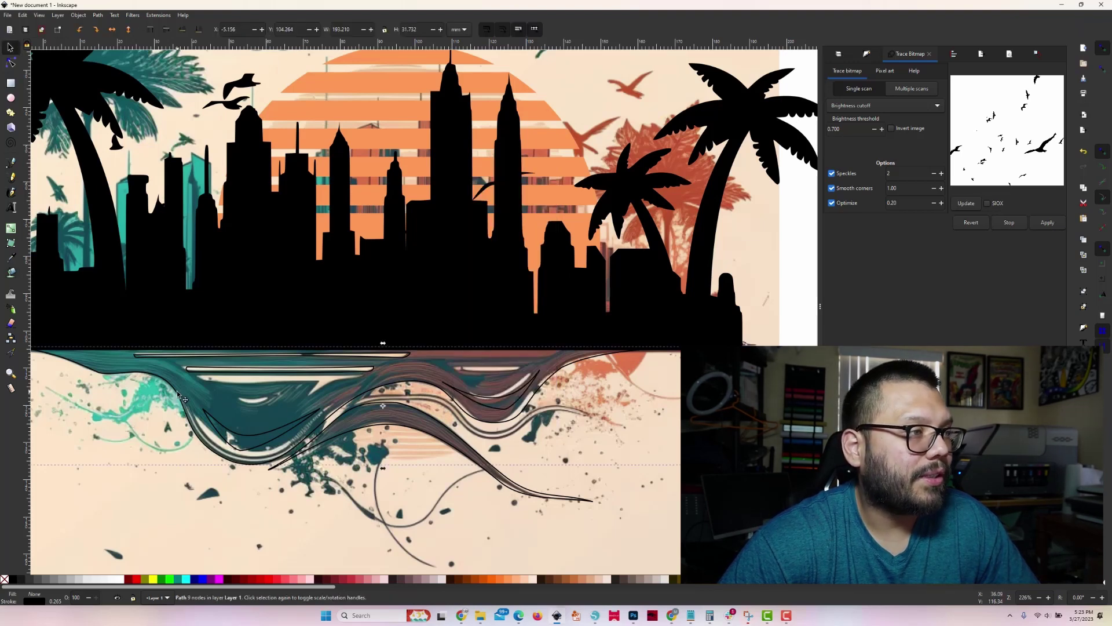
click(28, 578)
scroll(249, 379, up, 1)
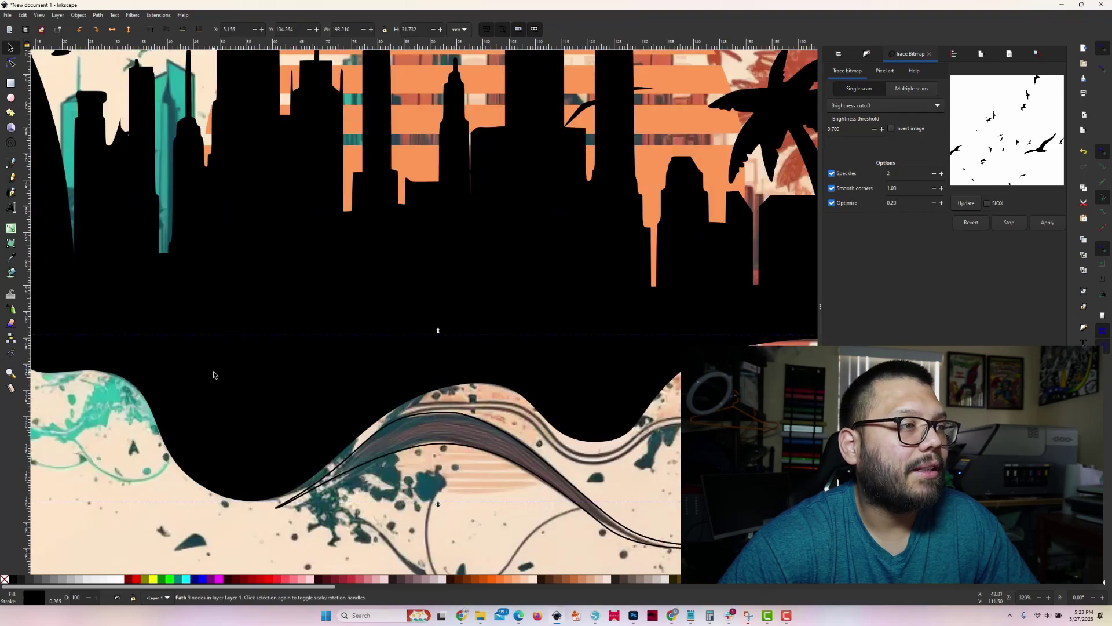
click(310, 371)
key(ctrl+z)
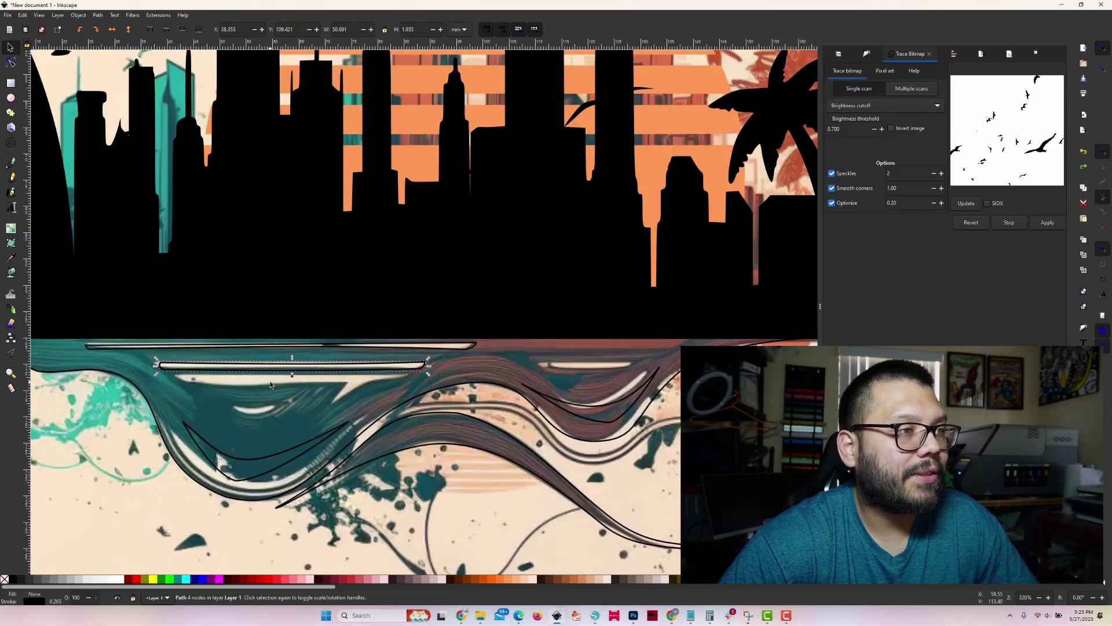
Step: Select the two stripe outlines and the two crescent highlights together and fill them with white
click(310, 379)
click(315, 369)
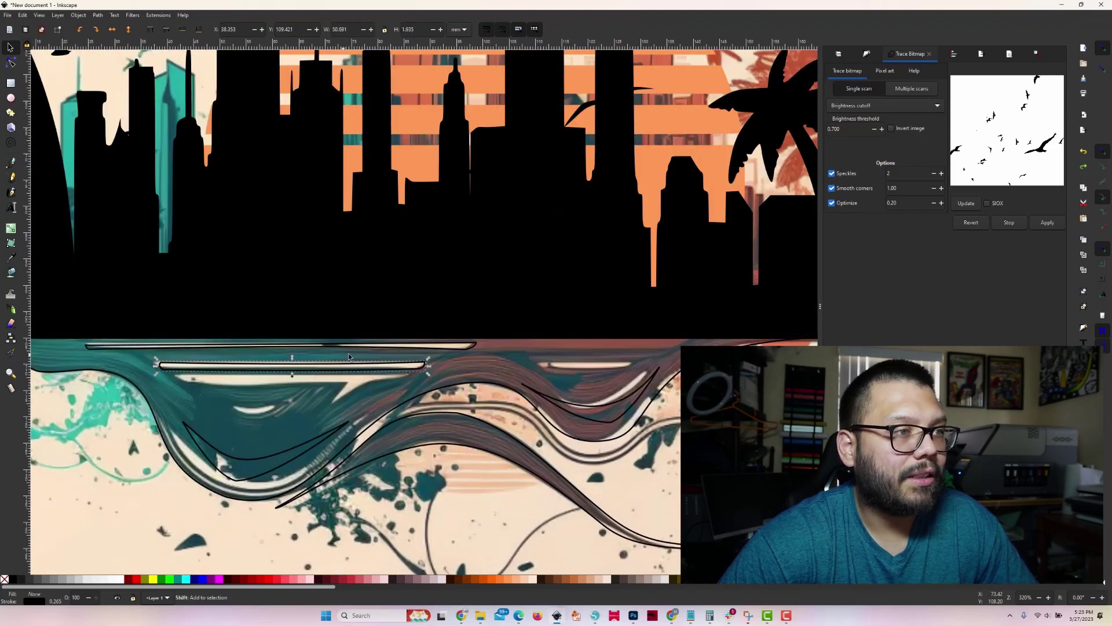
shift+click(352, 346)
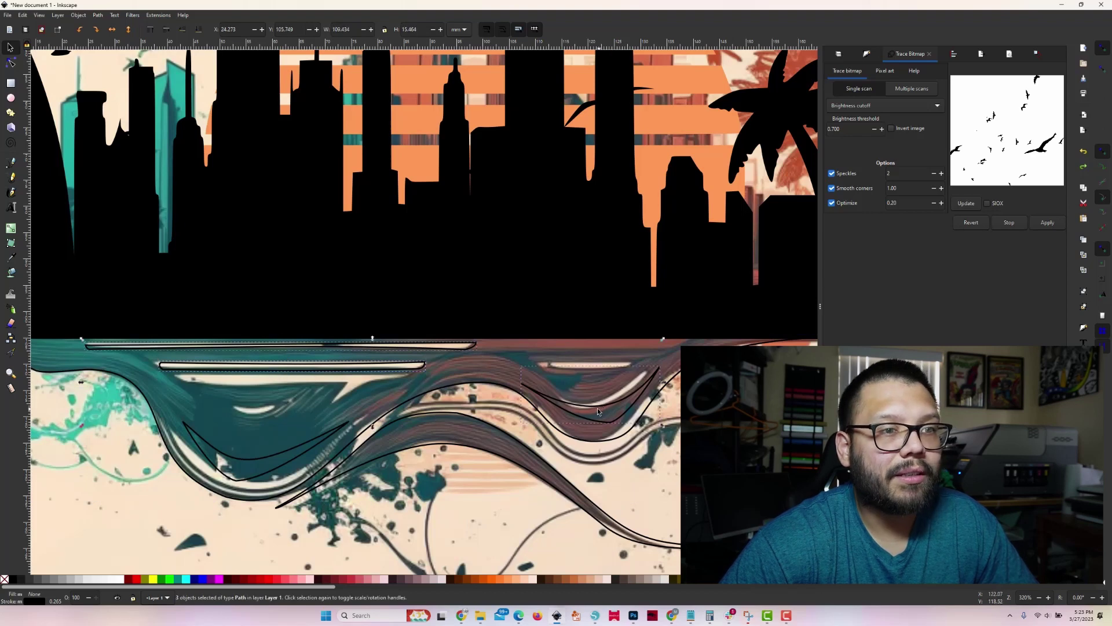
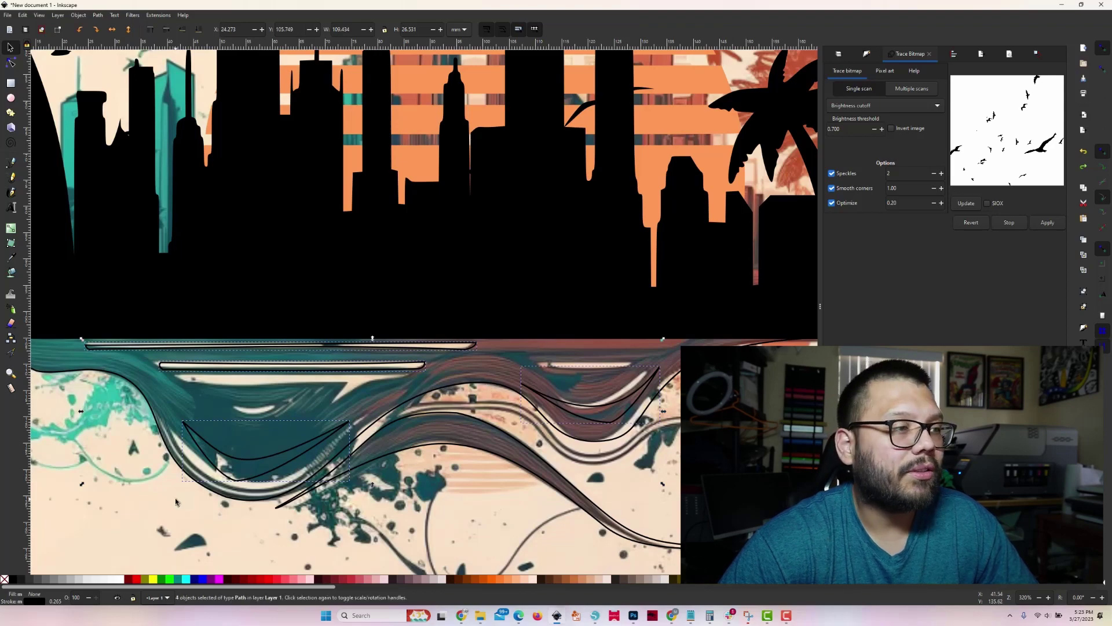
scroll(192, 452, up, 1)
scroll(191, 452, left, 4)
click(216, 371)
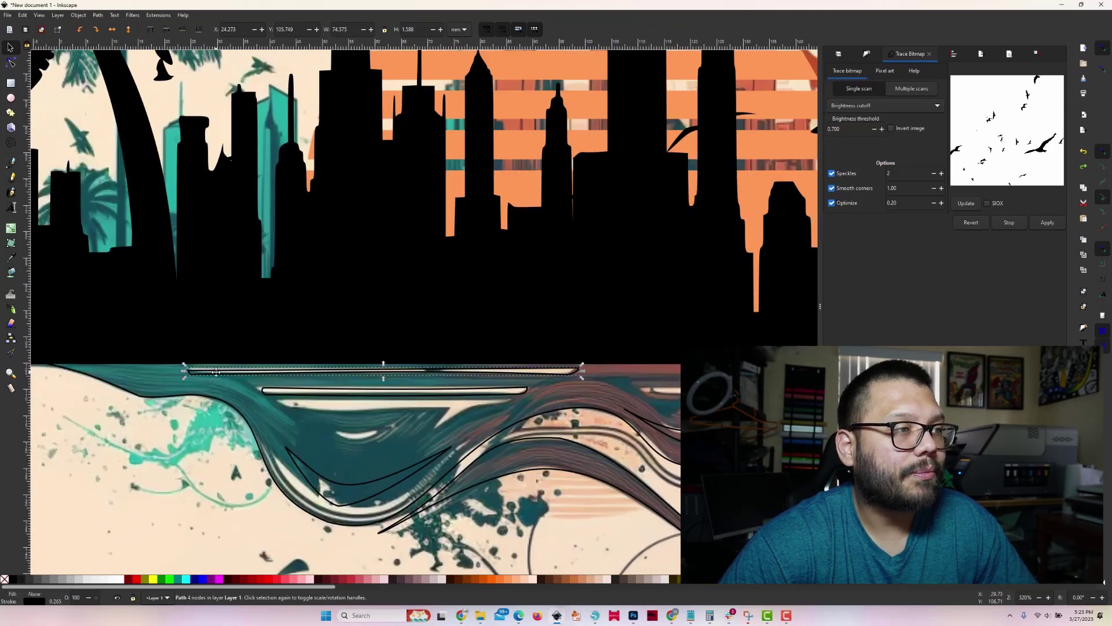
shift+click(271, 390)
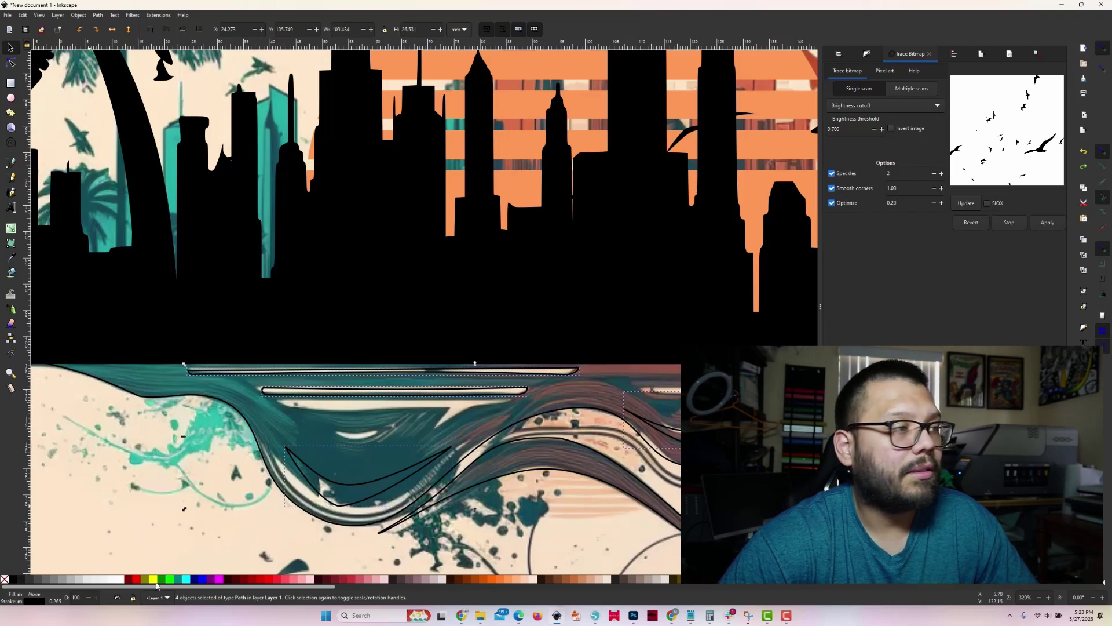
click(119, 579)
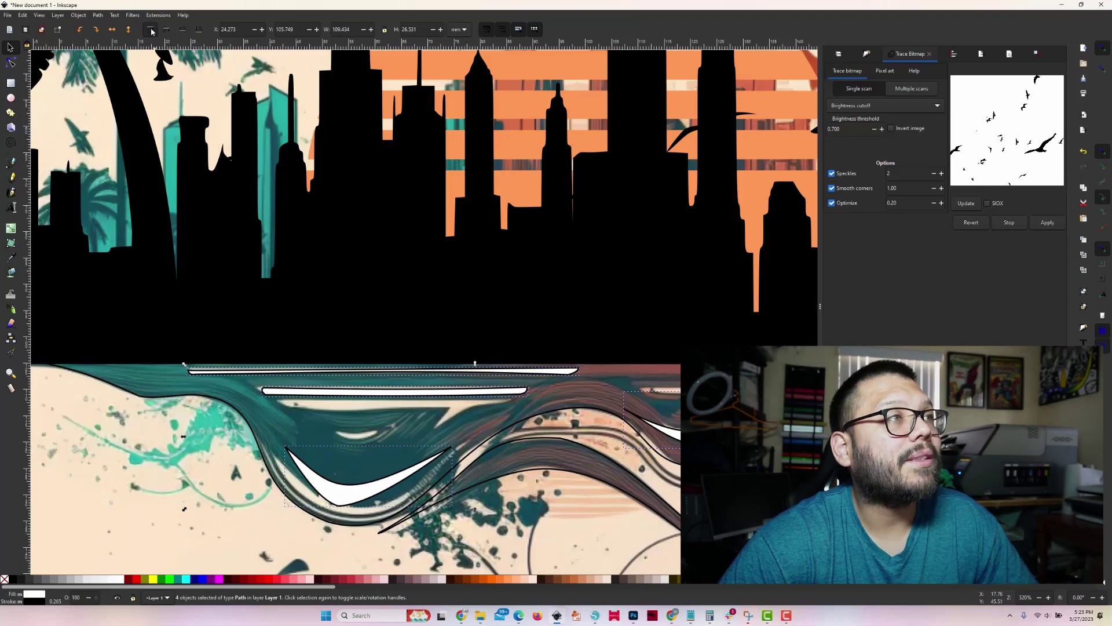
Step: Fill the large wave outline below the skyline with black
scroll(493, 362, down, 2)
scroll(493, 363, right, 2)
click(210, 361)
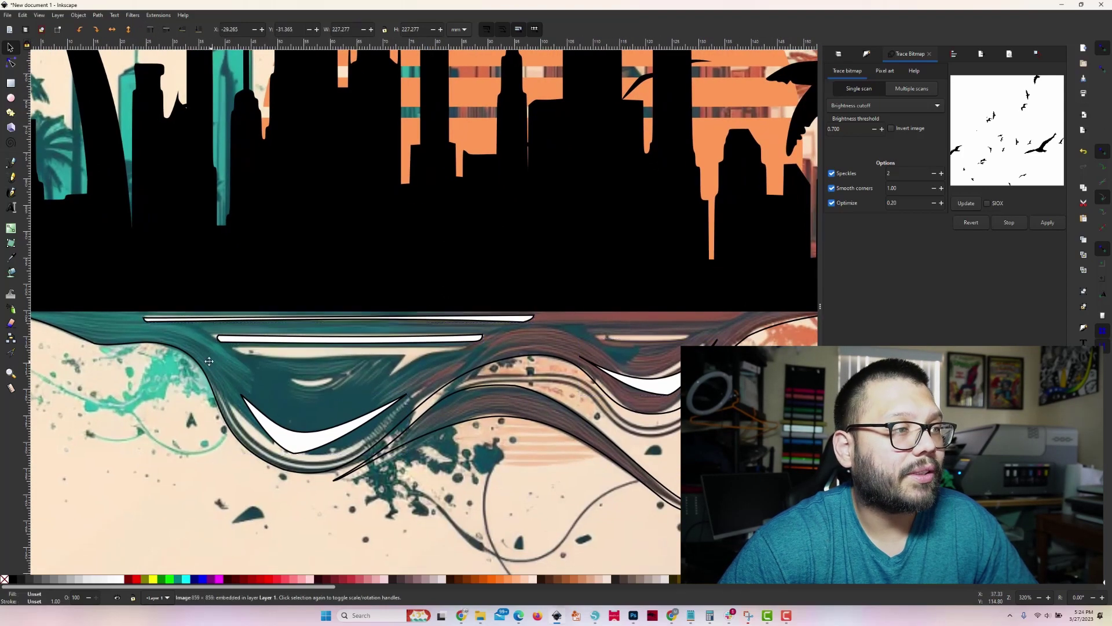
click(201, 367)
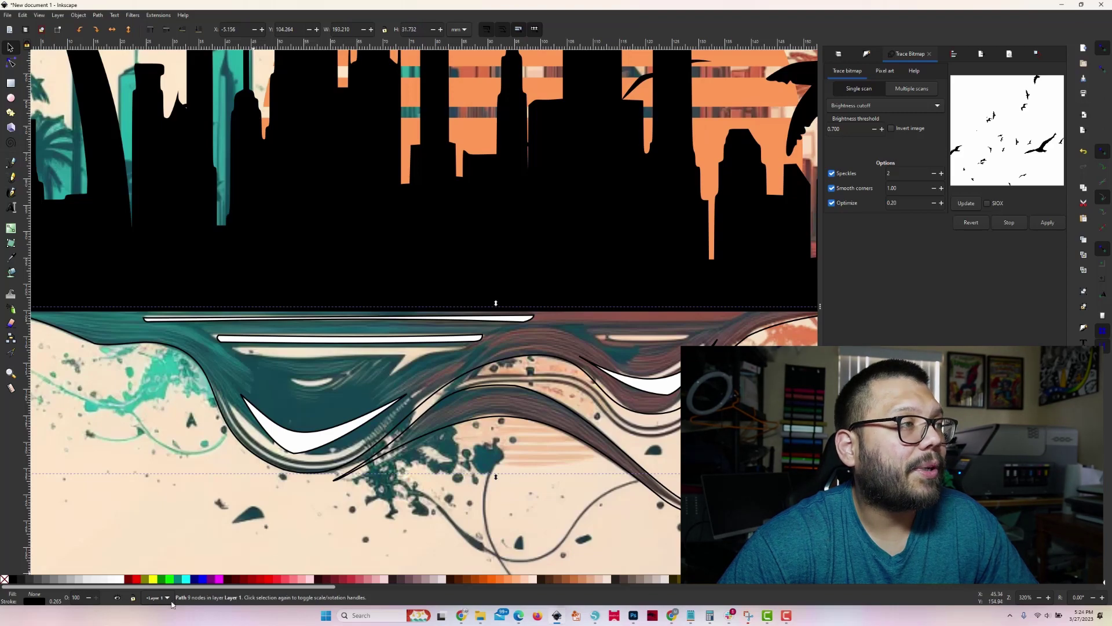
click(13, 579)
scroll(573, 409, right, 5)
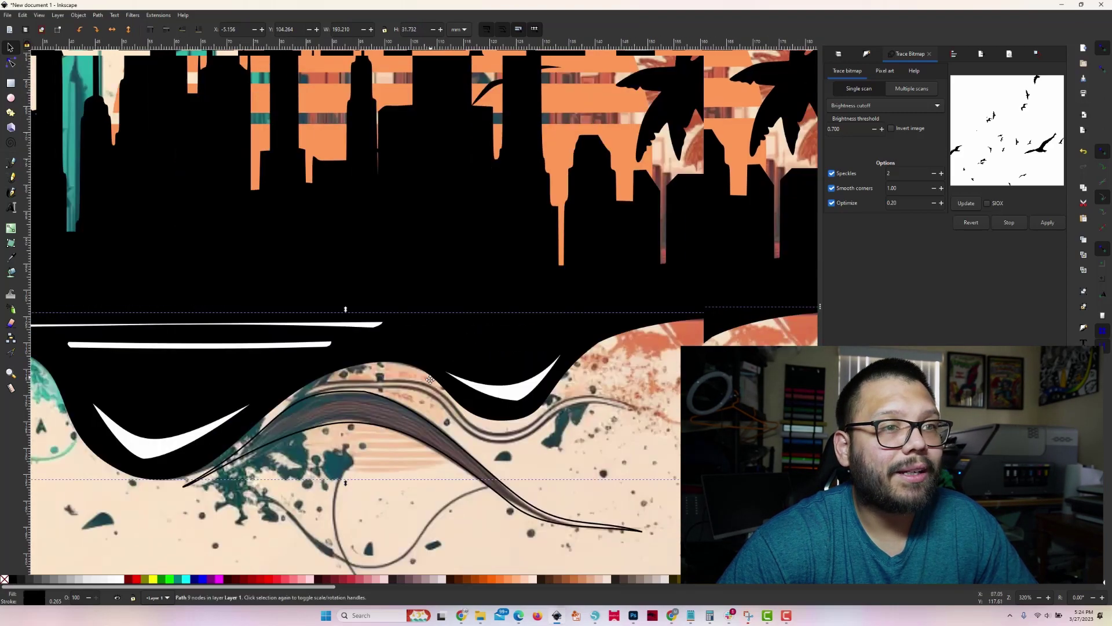
Step: Cut the two white stripe highlights out of the large black wave with the Difference operation, one after the other
scroll(364, 389, left, 3)
click(204, 363)
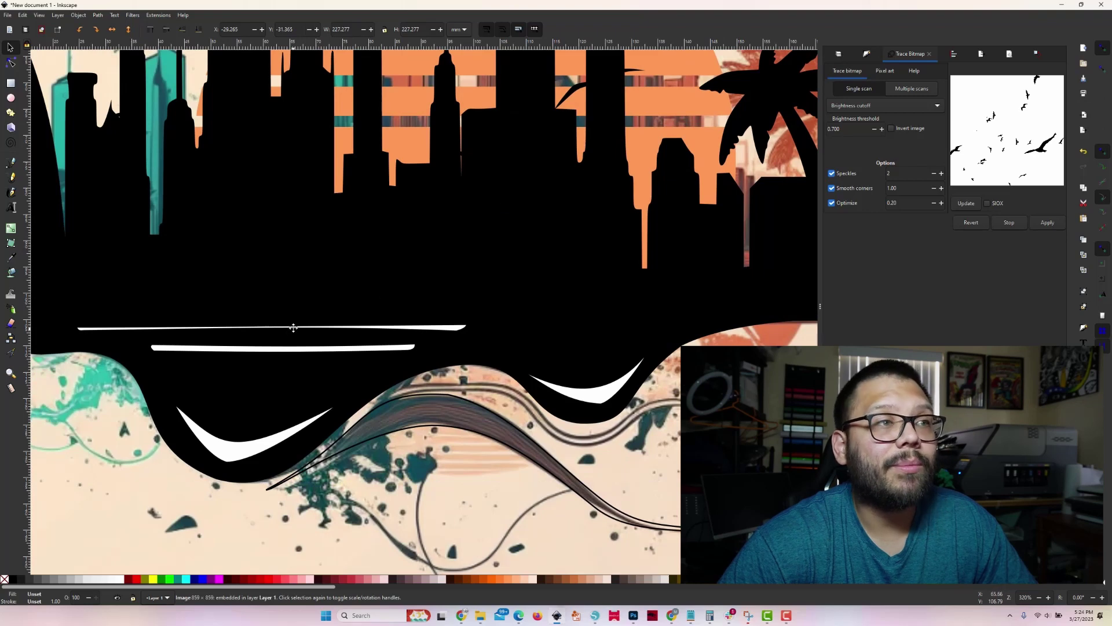
click(450, 328)
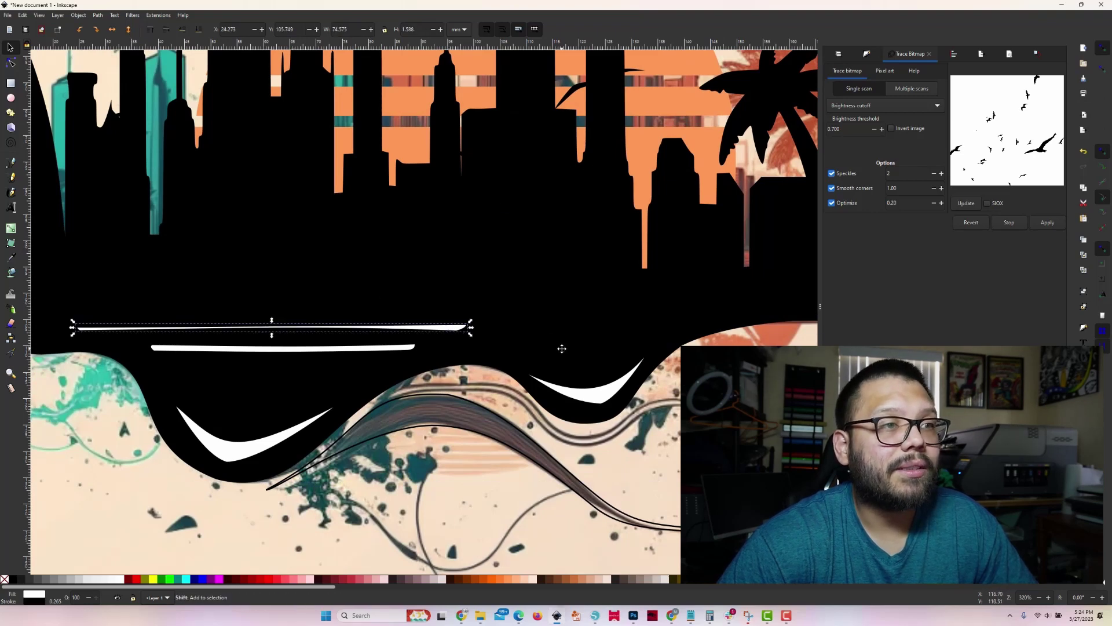
shift+click(564, 350)
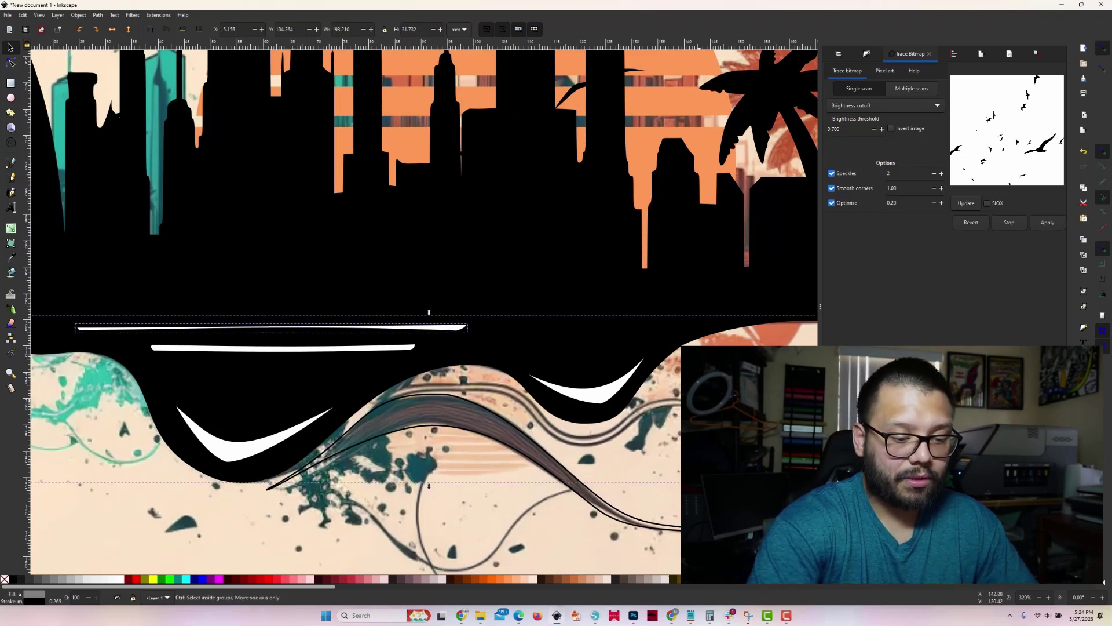
key(ctrl+minus)
shift+click(333, 351)
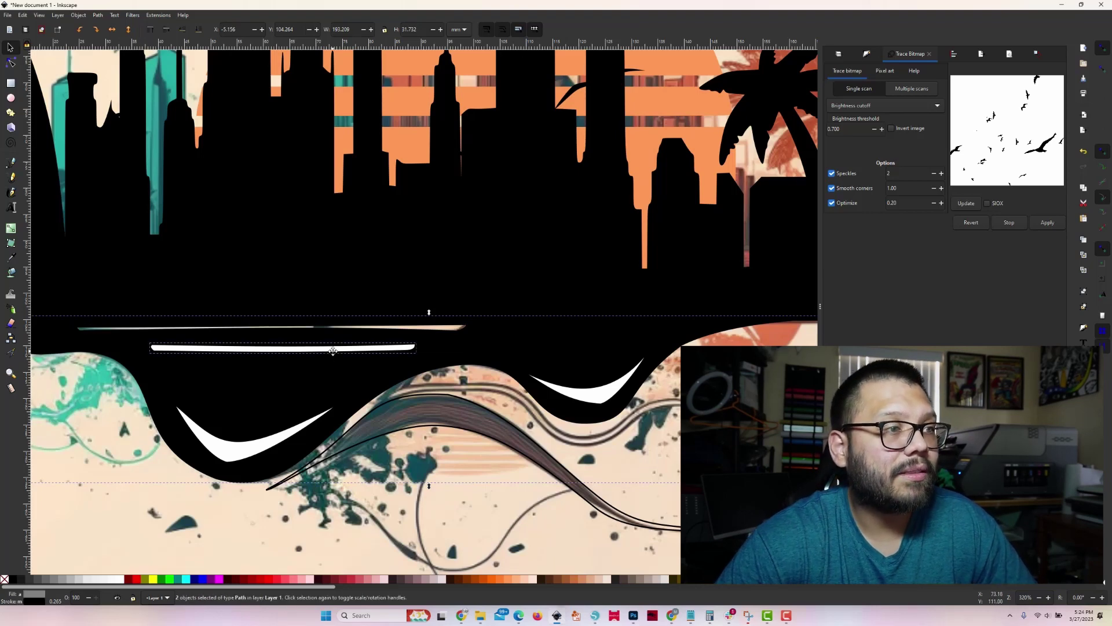
key(ctrl+minus)
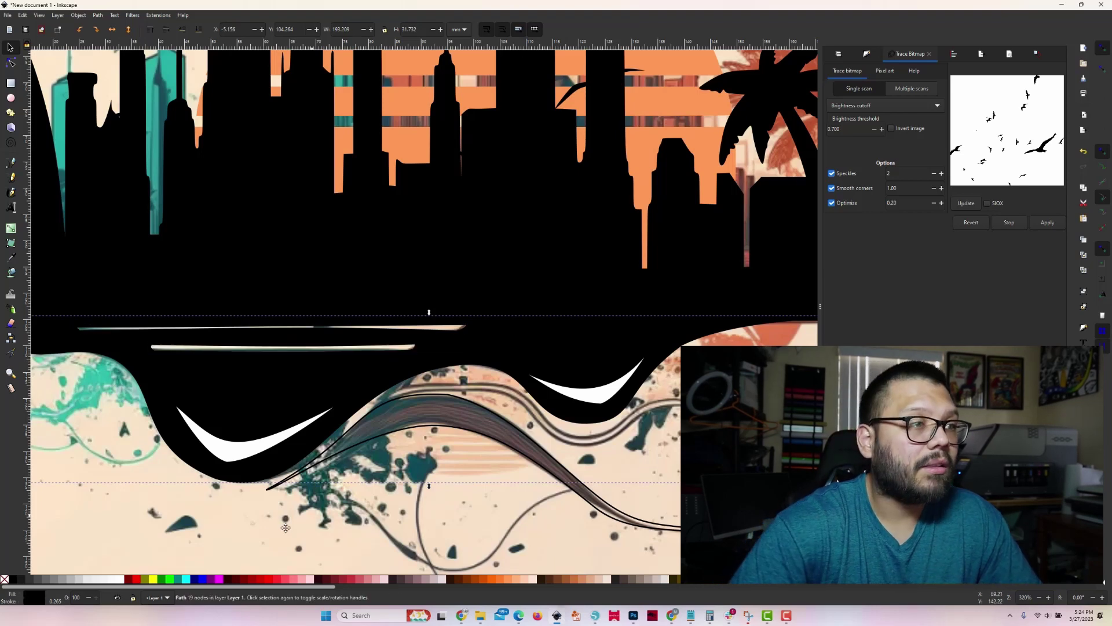
Step: Subtract the two white crescent highlights in the troughs from the large black wave
shift+click(232, 443)
key(ctrl+minus)
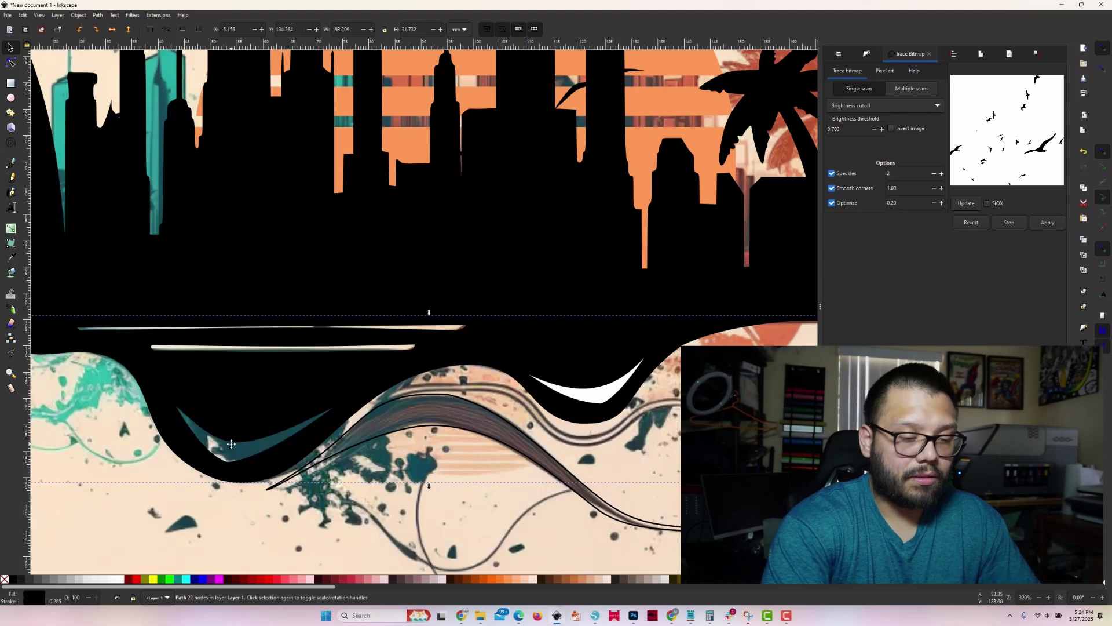
shift+click(594, 396)
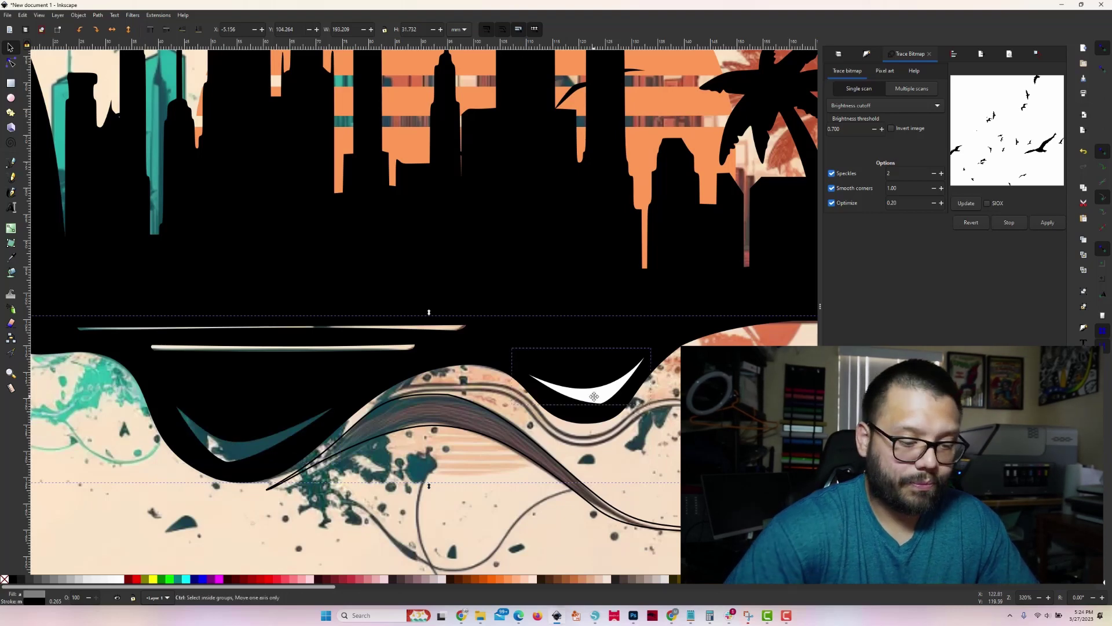
key(ctrl+minus)
Step: Fill the lower ribbon-shaped wave with black and remove the outline stroke from both waves
click(426, 426)
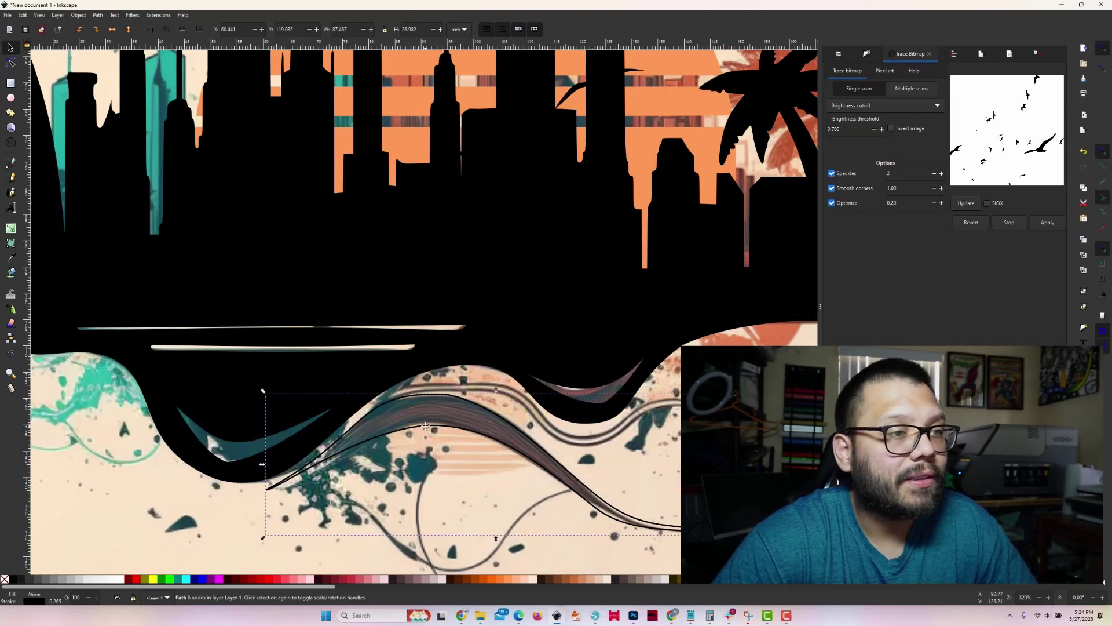
click(24, 582)
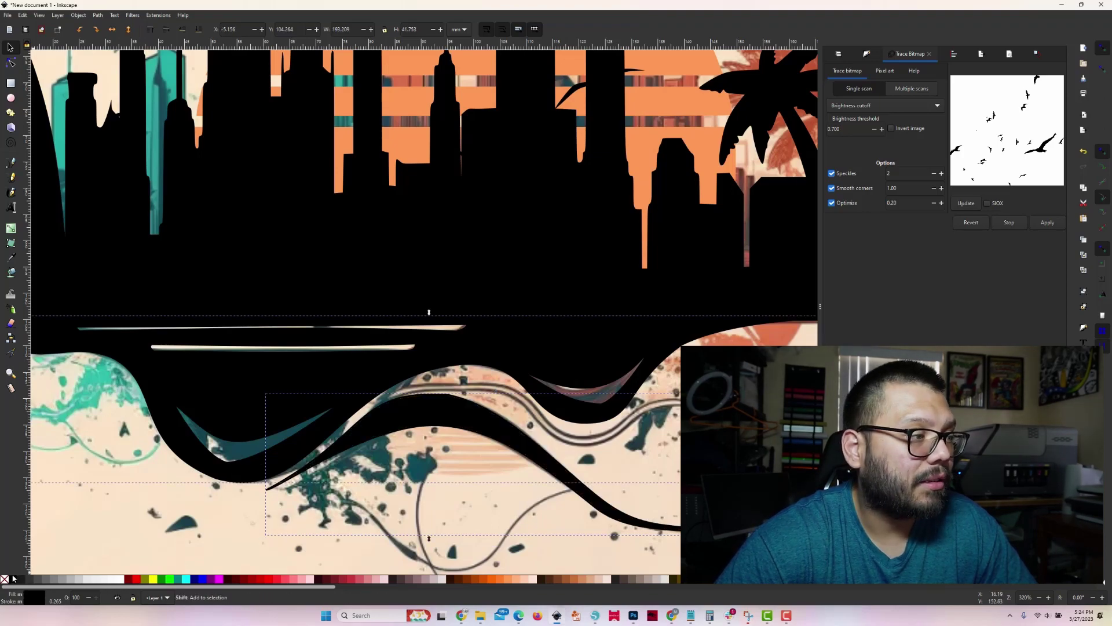
shift+click(5, 579)
Step: Move the embedded reference image out from under the artwork to the empty canvas on its left
click(614, 394)
drag(702, 348, 536, 374)
scroll(537, 373, down, 1)
scroll(536, 373, down, 1)
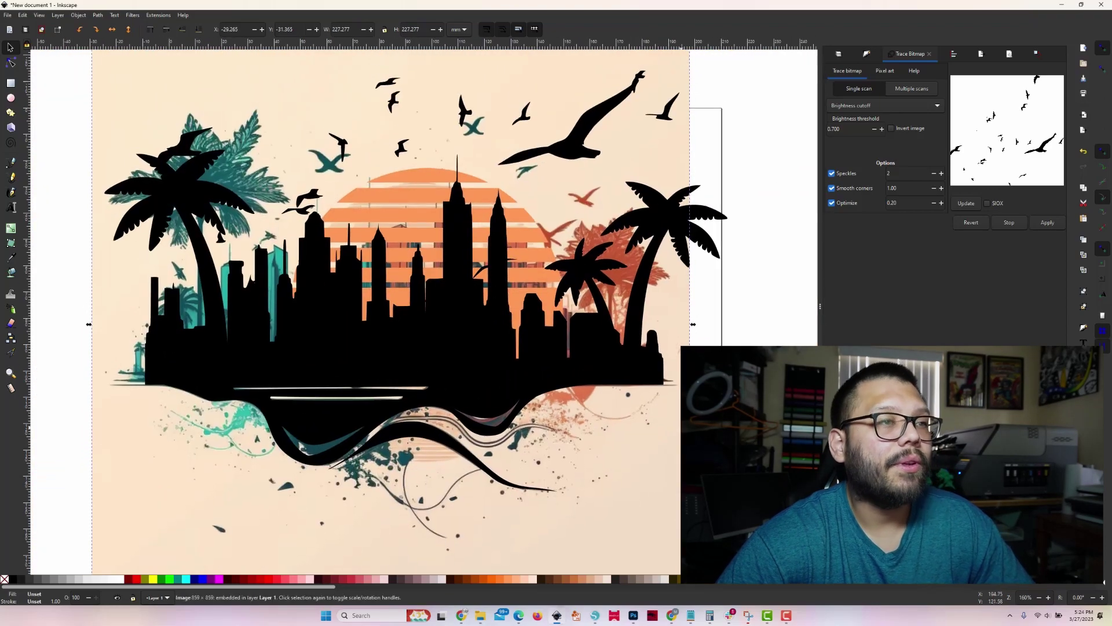
drag(673, 435, 4, 426)
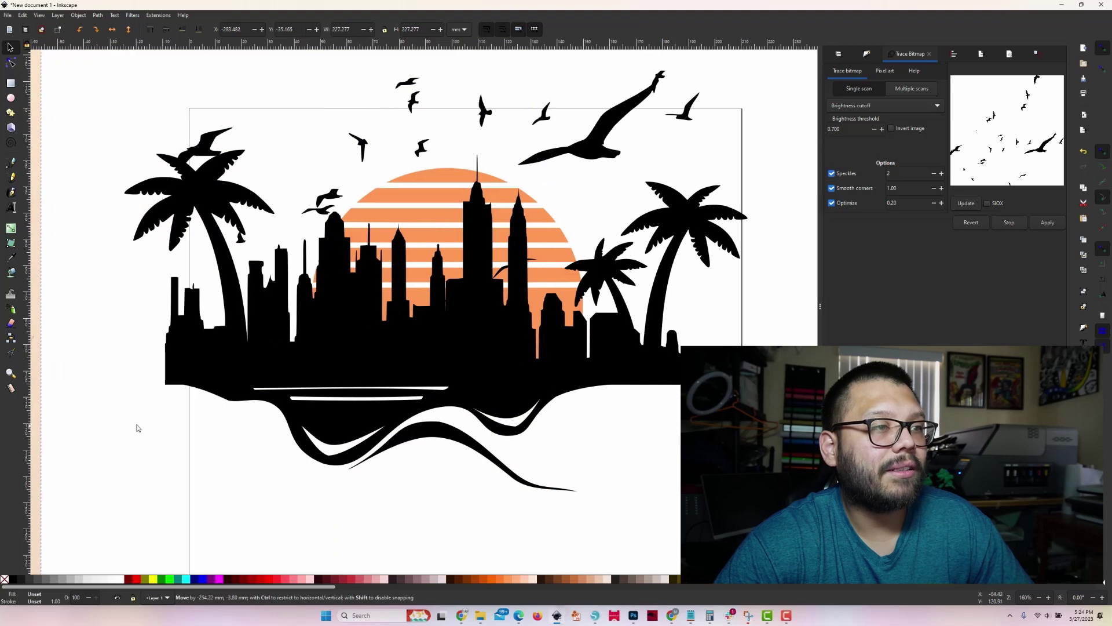
Step: Select both wave shapes, try the sun's orange and teal as fill, and settle on bright cyan
click(486, 441)
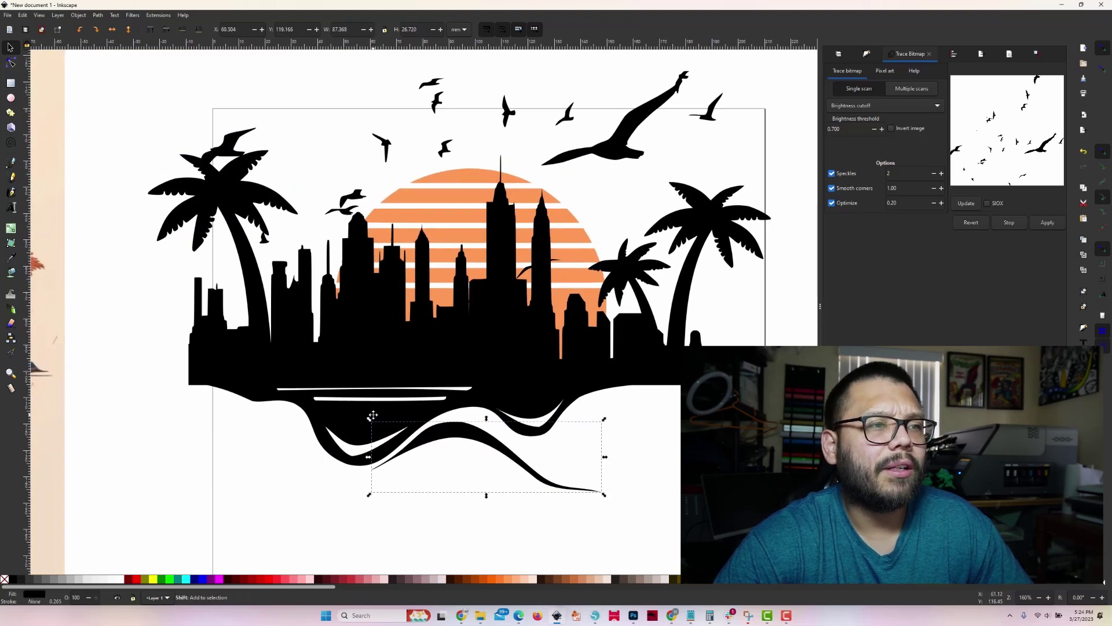
shift+click(321, 407)
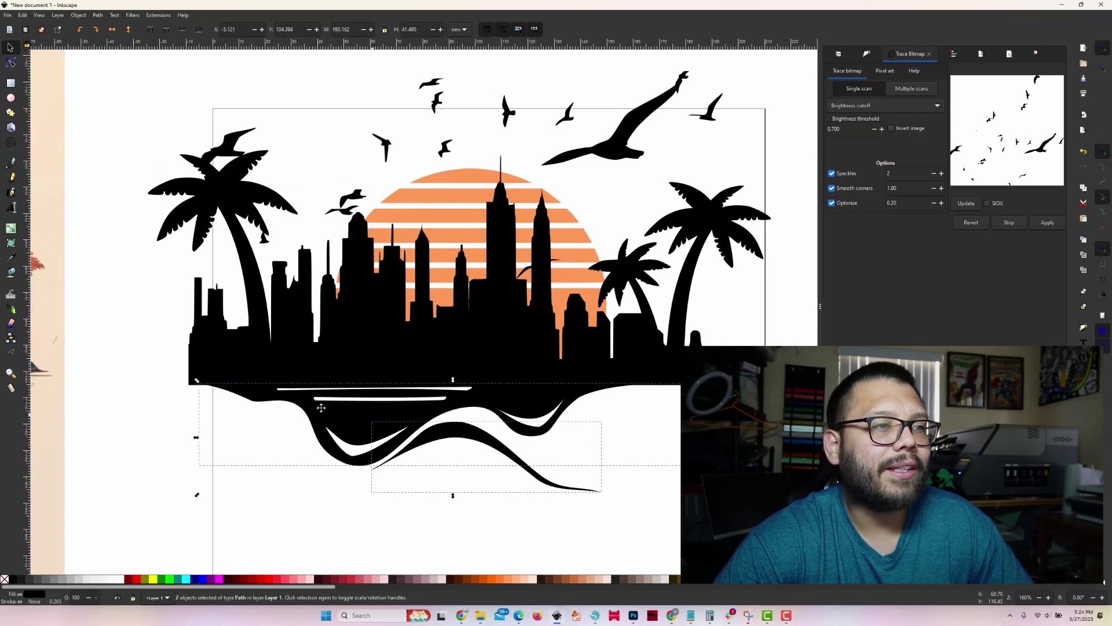
click(11, 257)
click(466, 191)
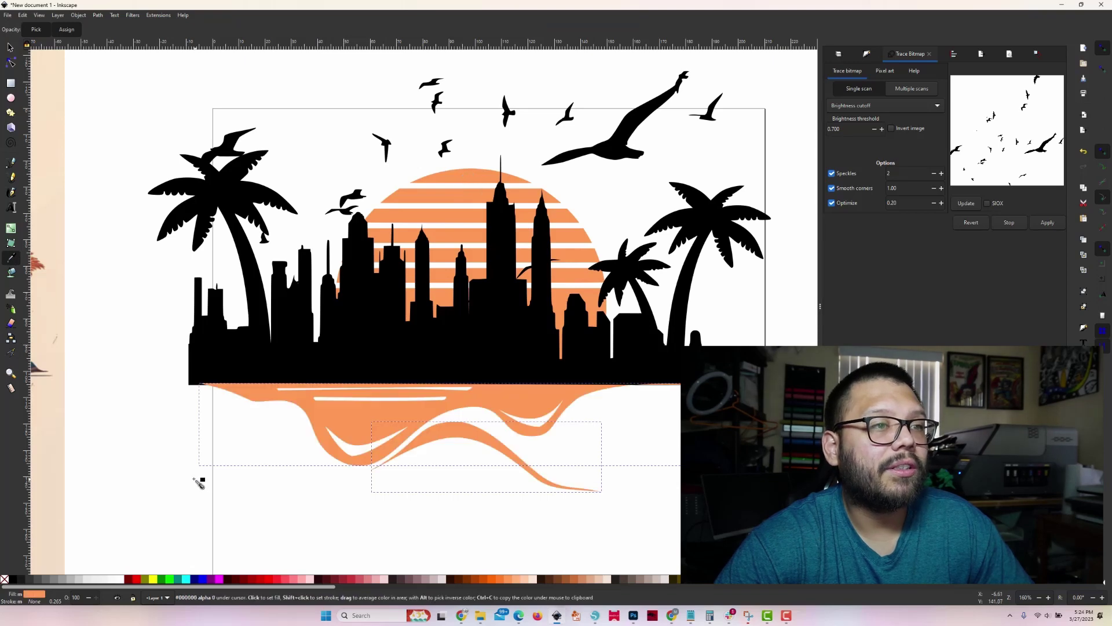
click(176, 584)
click(172, 584)
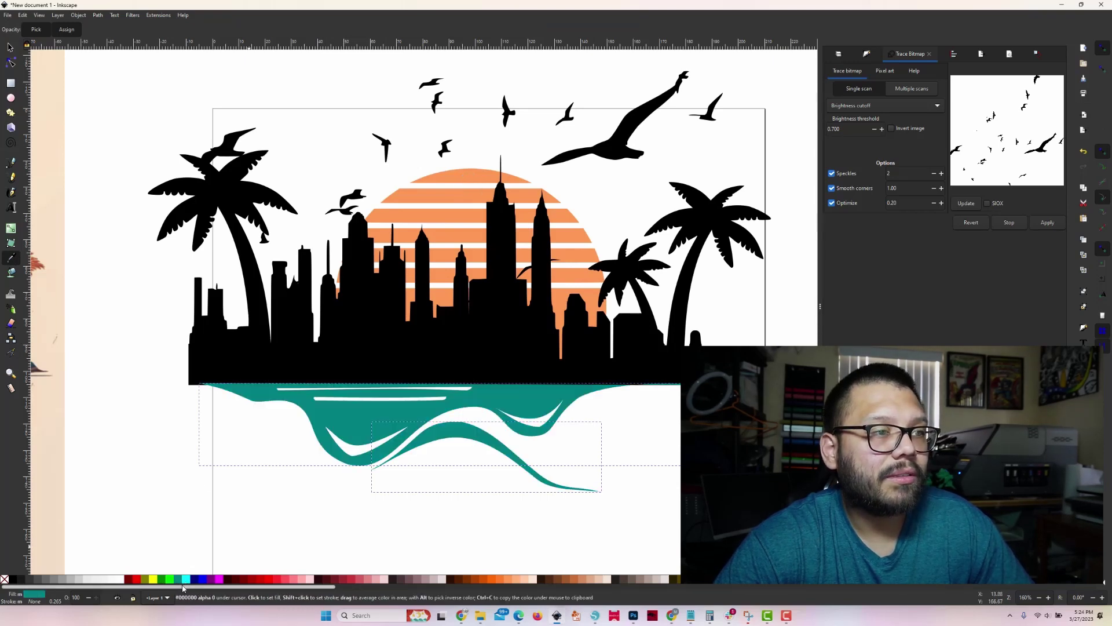
click(189, 582)
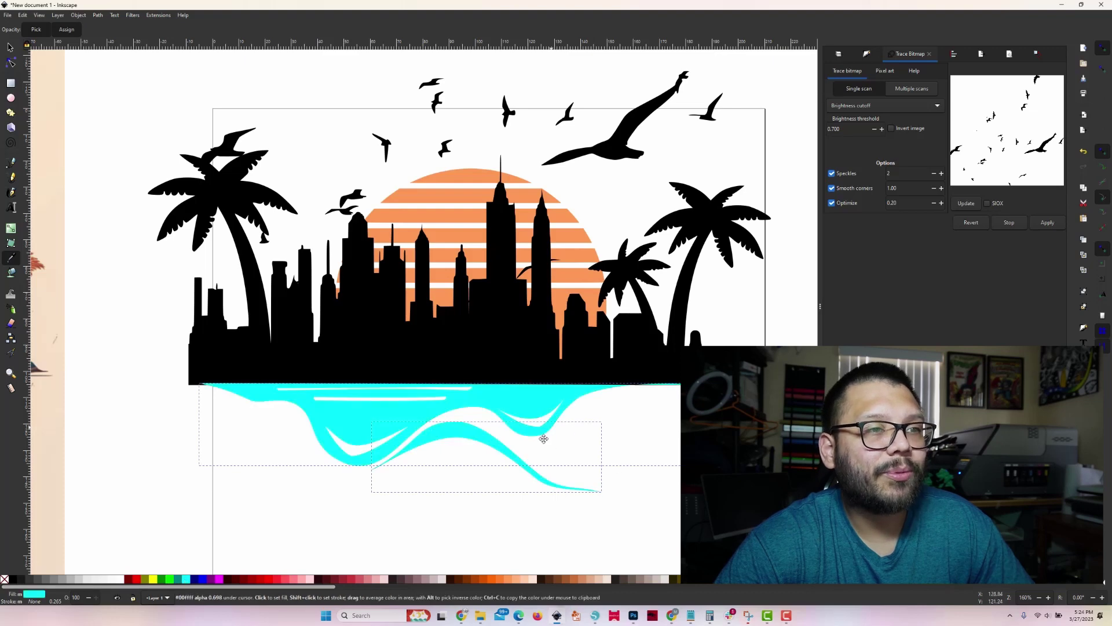
Step: Fill the striped sun with a coral pink, comparing several neighbouring pink shades from the palette
click(460, 183)
key(ctrl+z)
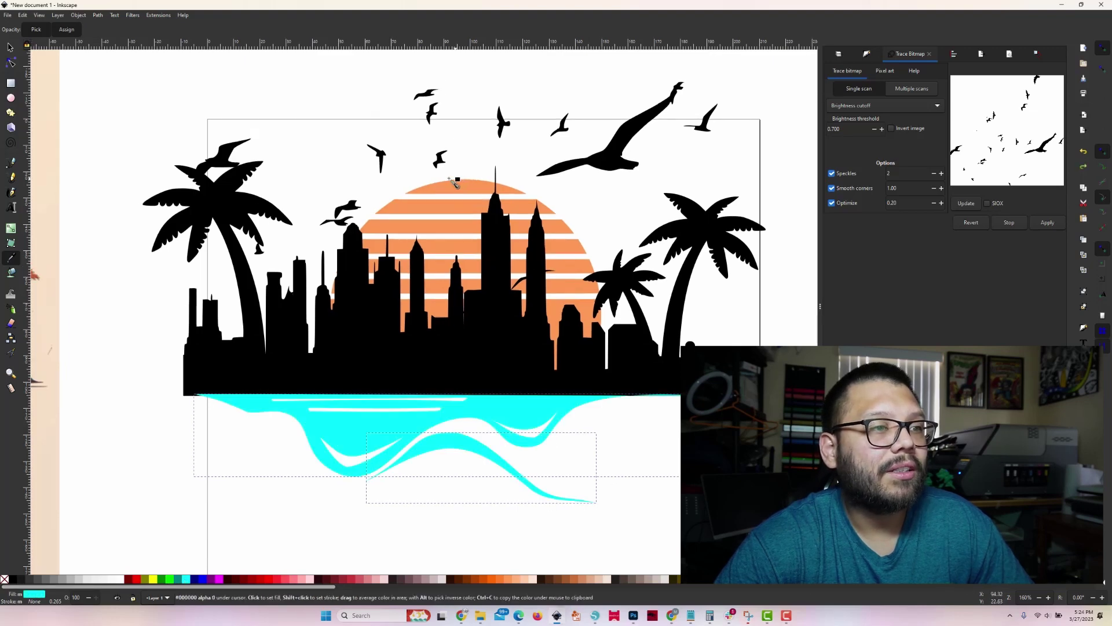
click(11, 48)
click(456, 190)
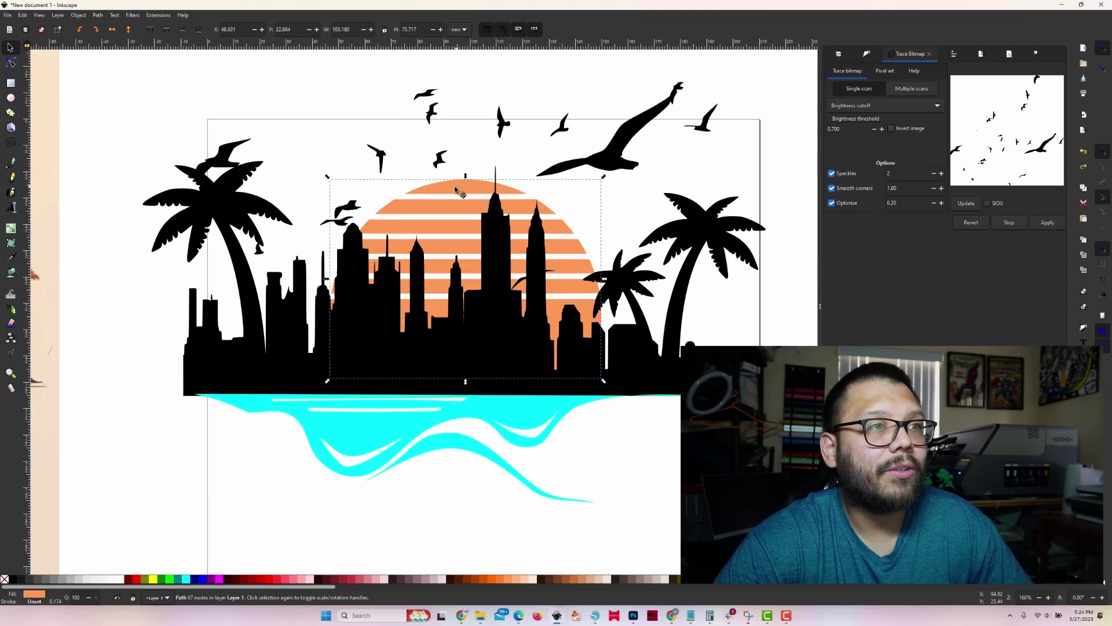
click(292, 583)
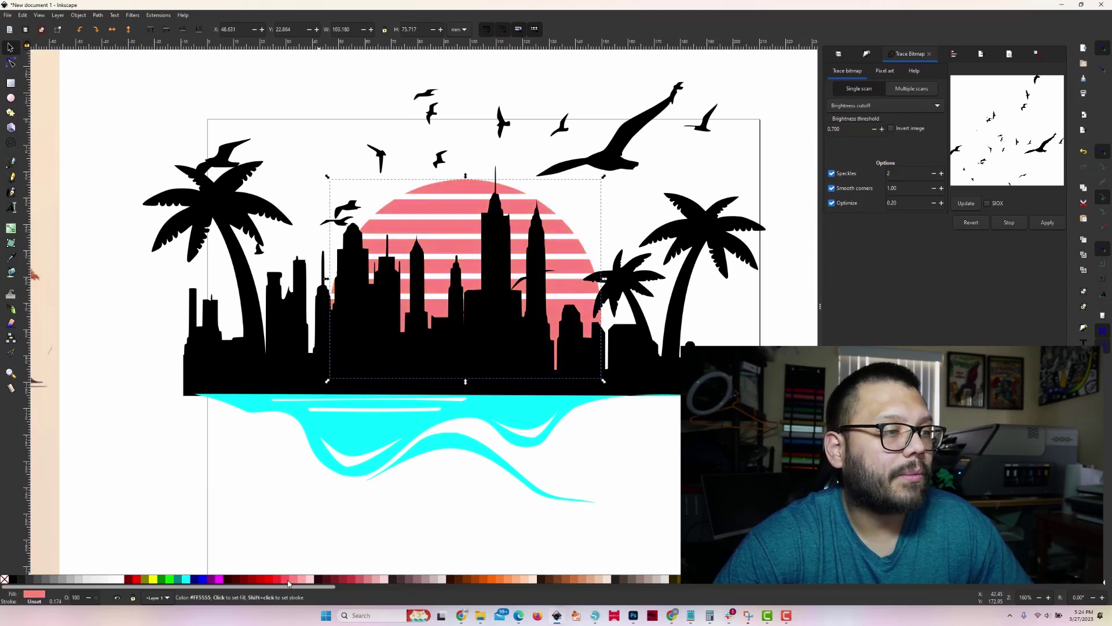
click(289, 583)
click(304, 582)
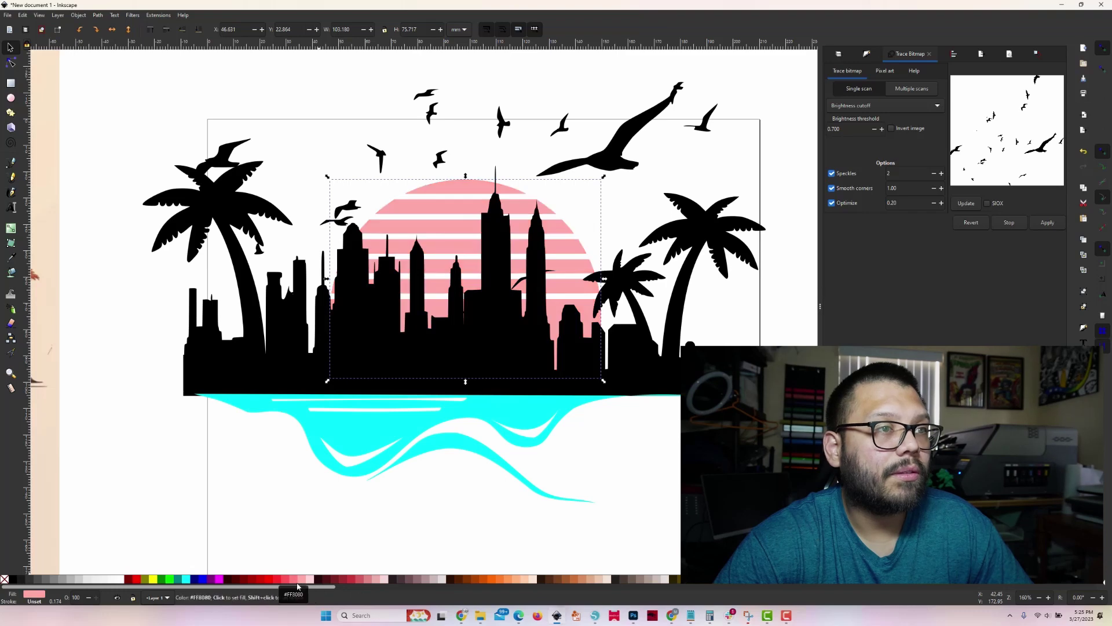
click(295, 581)
click(365, 437)
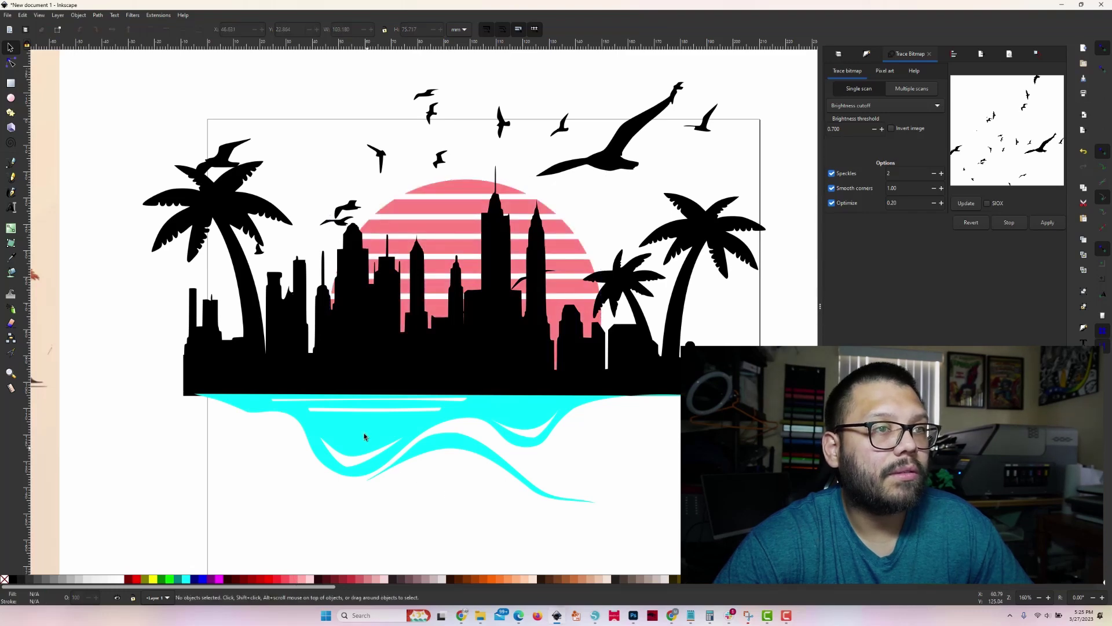
Step: Add the text "305" about 148 mm wide over the waves, lined up with the skyline's left edge
scroll(622, 519, right, 2)
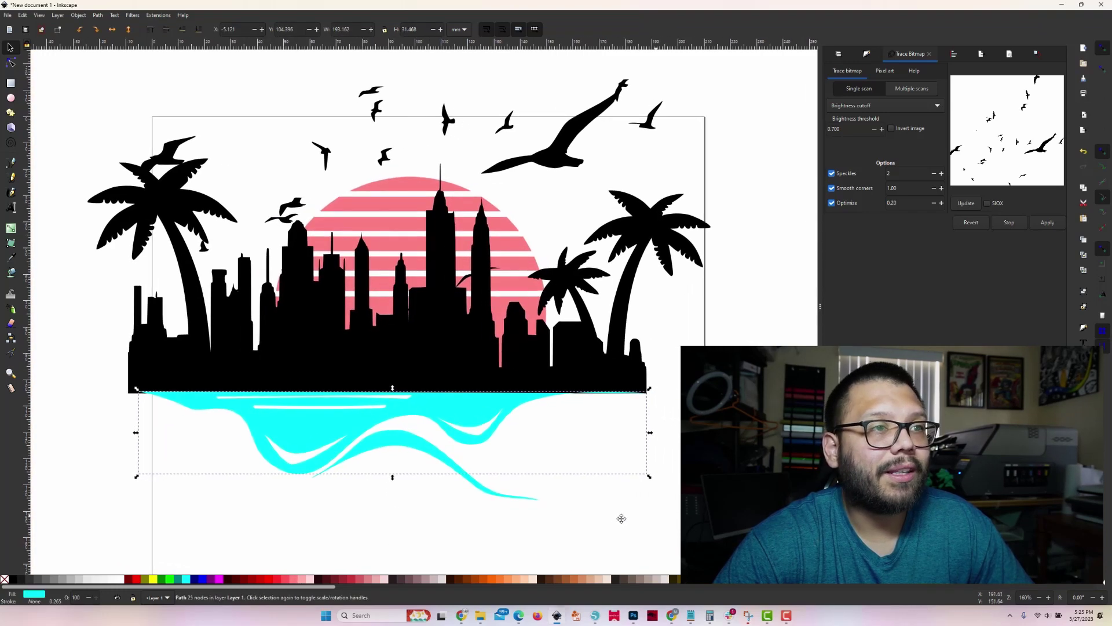
key(t)
scroll(215, 488, left, 1)
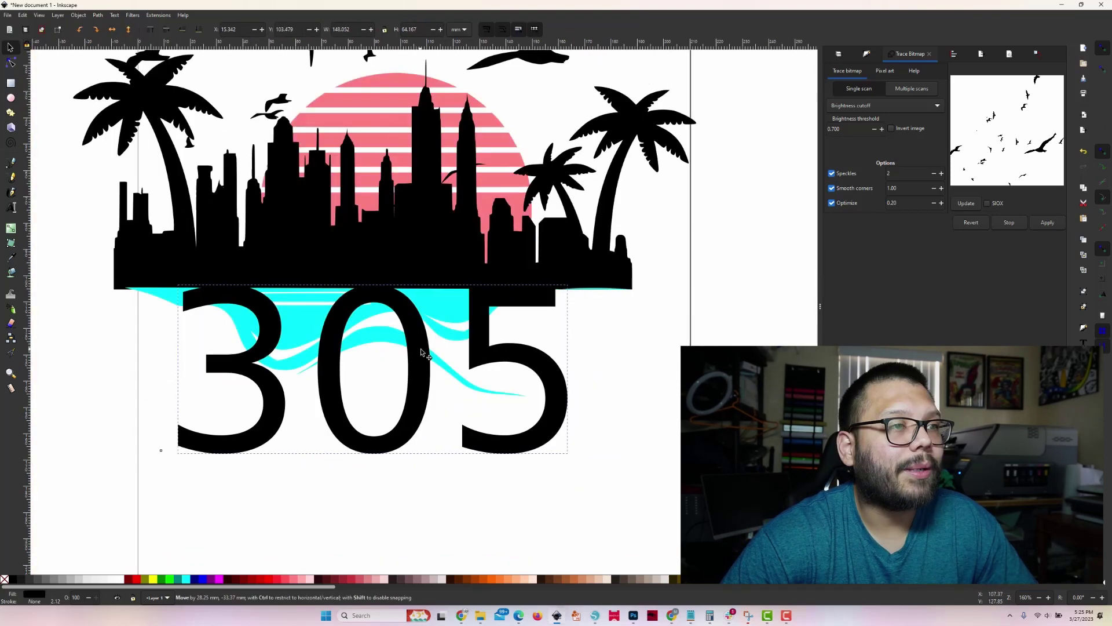
drag(420, 354, 354, 356)
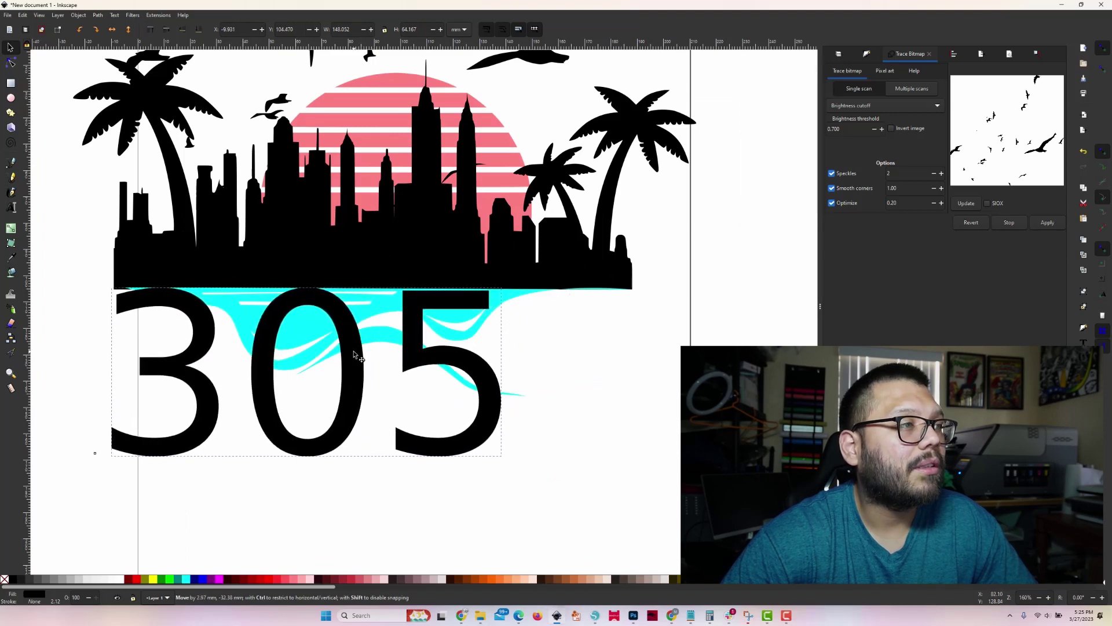
Step: Select all of the 305 text and change its font to 20 db
key(t)
key(ctrl+a)
click(81, 29)
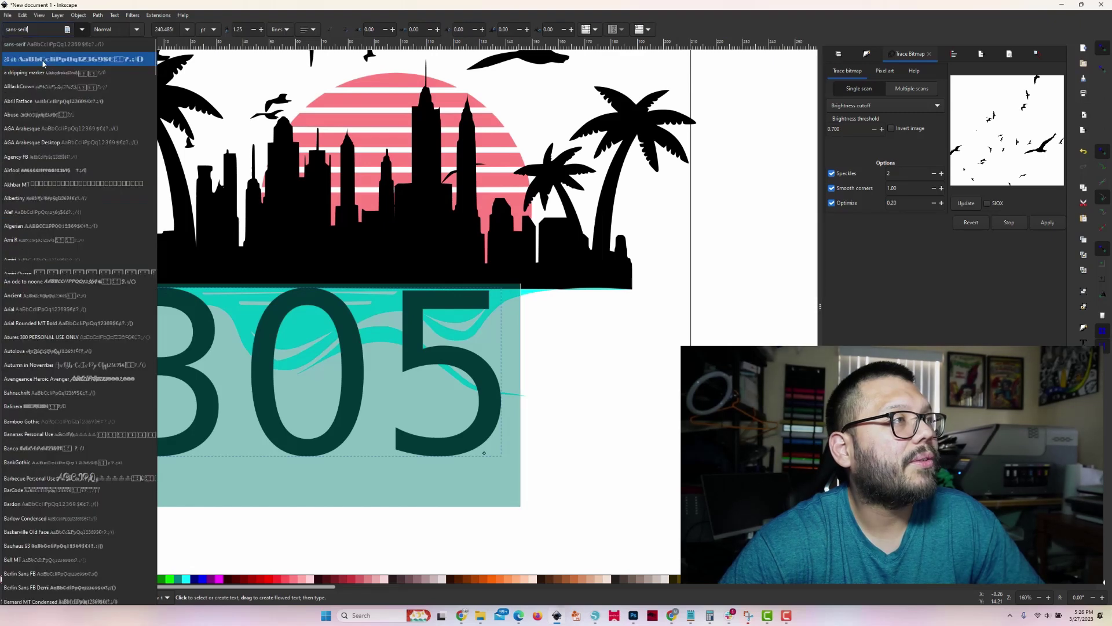
click(43, 60)
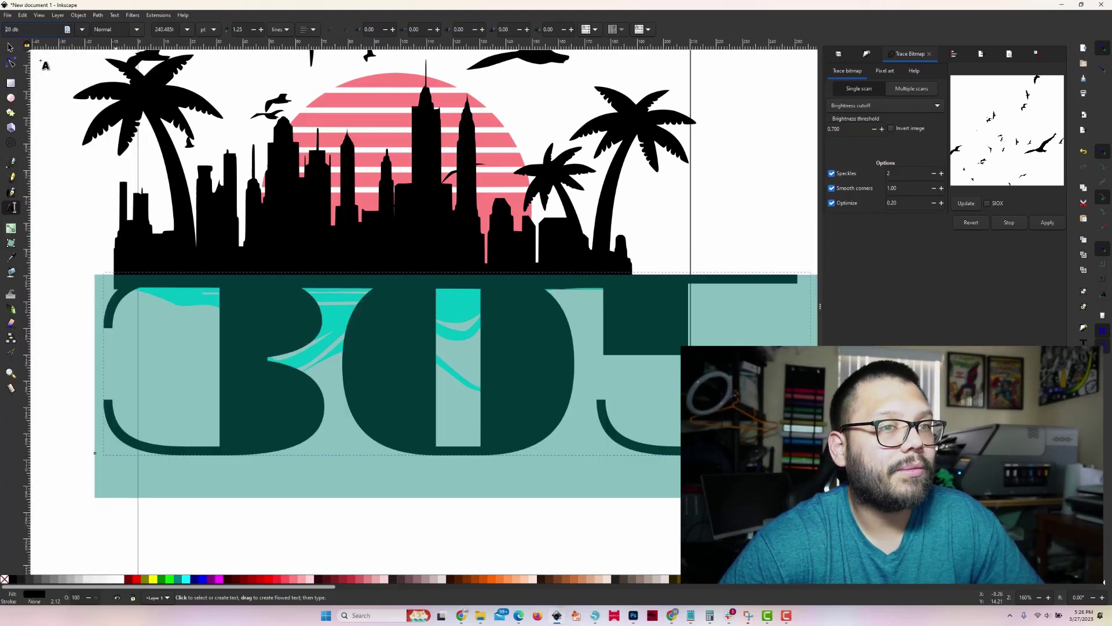
Step: Shrink the 305 text to about 88 mm wide and place it on the skyline's black base
click(11, 50)
drag(489, 385, 472, 402)
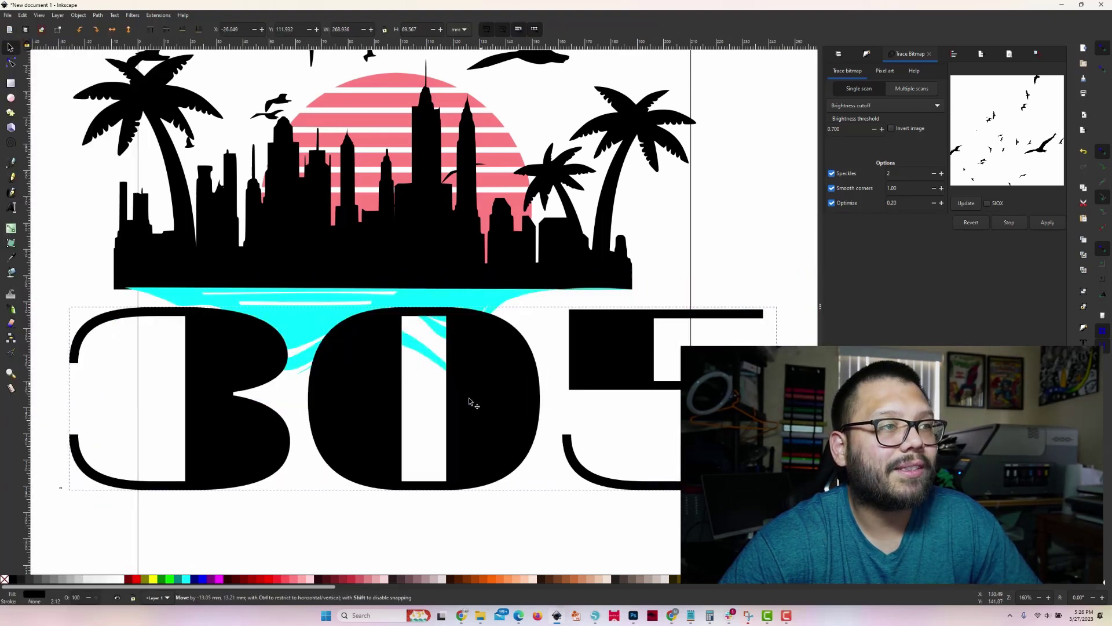
drag(407, 353, 406, 447)
drag(406, 449, 386, 266)
Step: Fill the 305 text with the sun's pink, then scale it down slightly and position it inside the skyline's black base
scroll(384, 266, up, 2)
scroll(384, 266, up, 3)
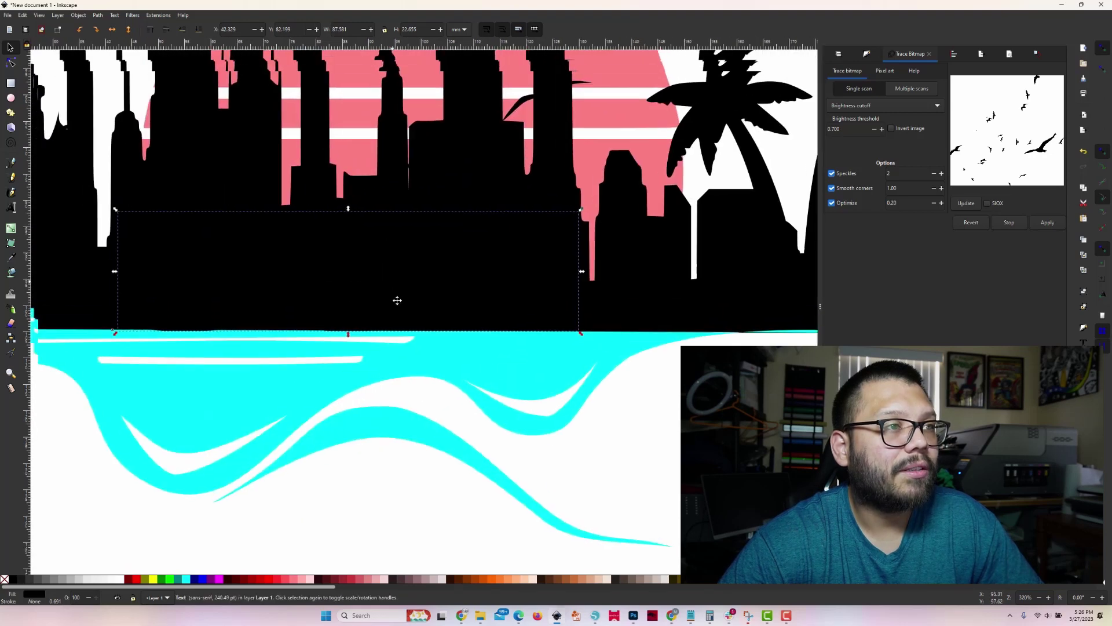
click(10, 258)
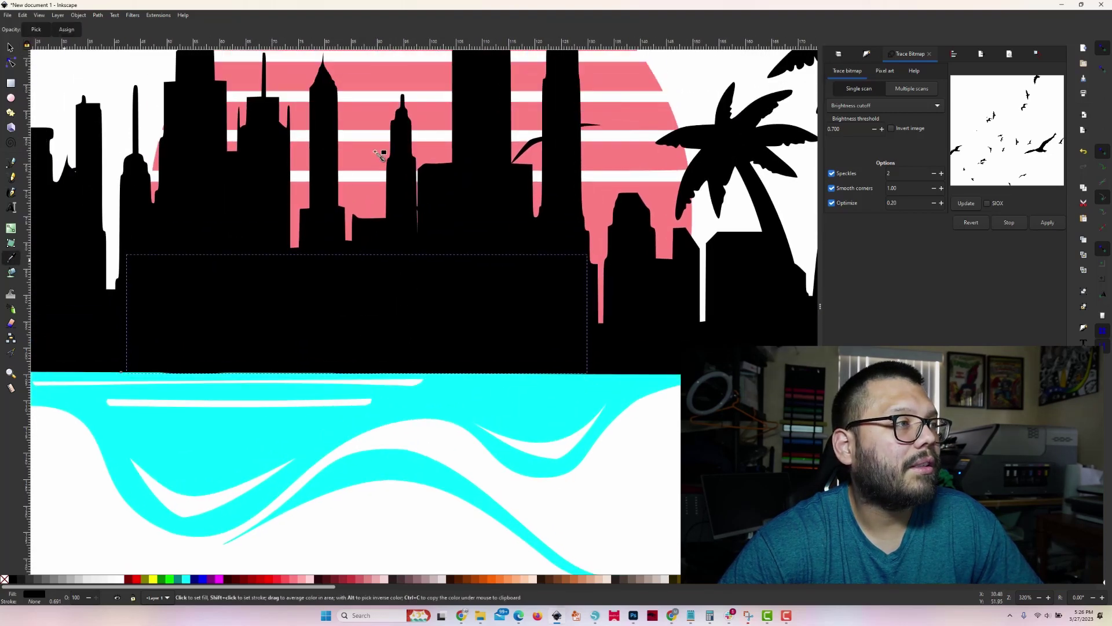
click(378, 122)
click(11, 48)
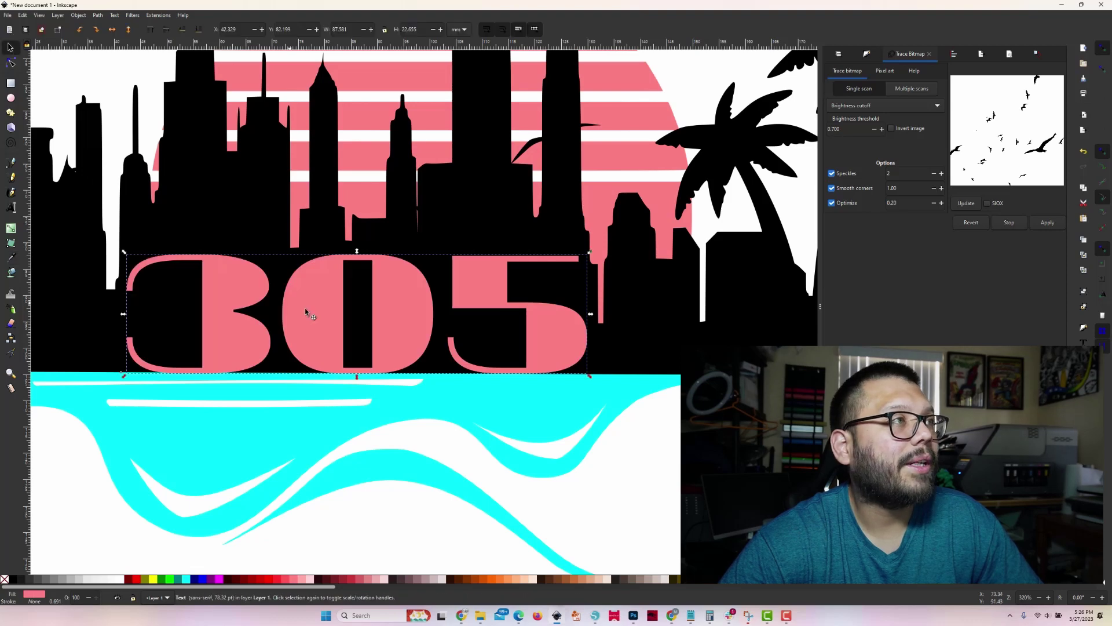
drag(356, 379, 355, 361)
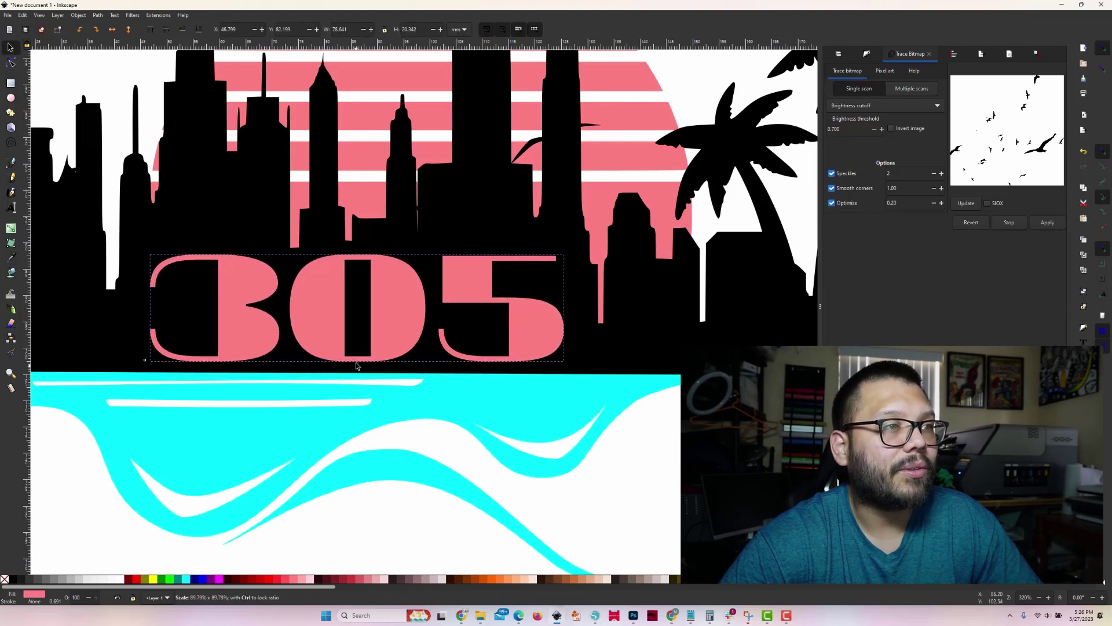
drag(396, 314, 397, 320)
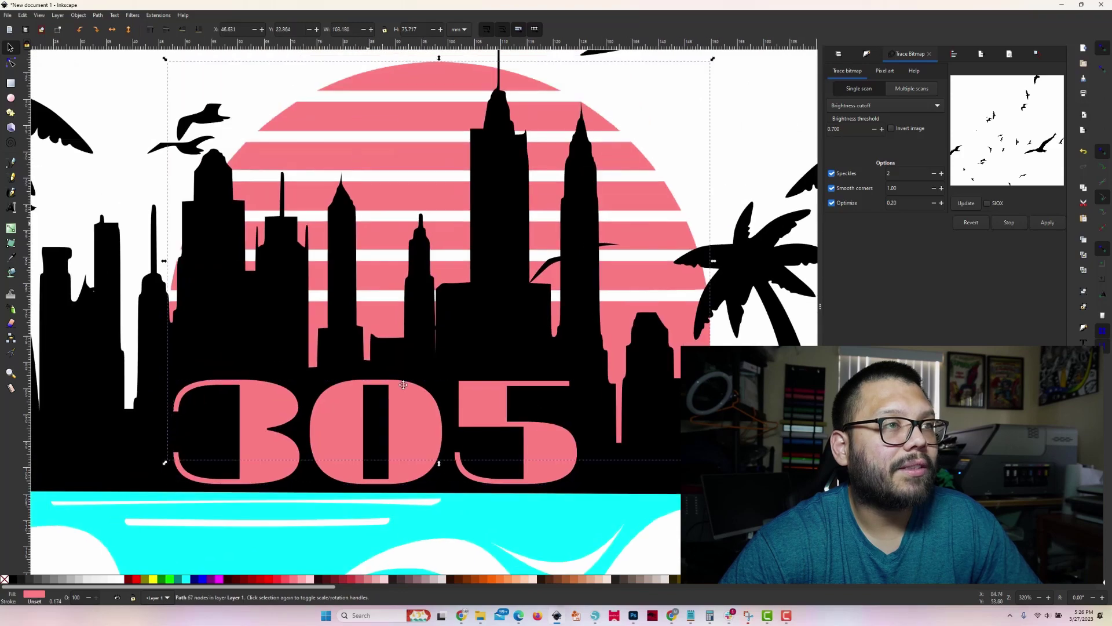
Step: Recolor the striped sun and the 305 text together to a bright orchid pink, then clear the selection
shift+click(403, 385)
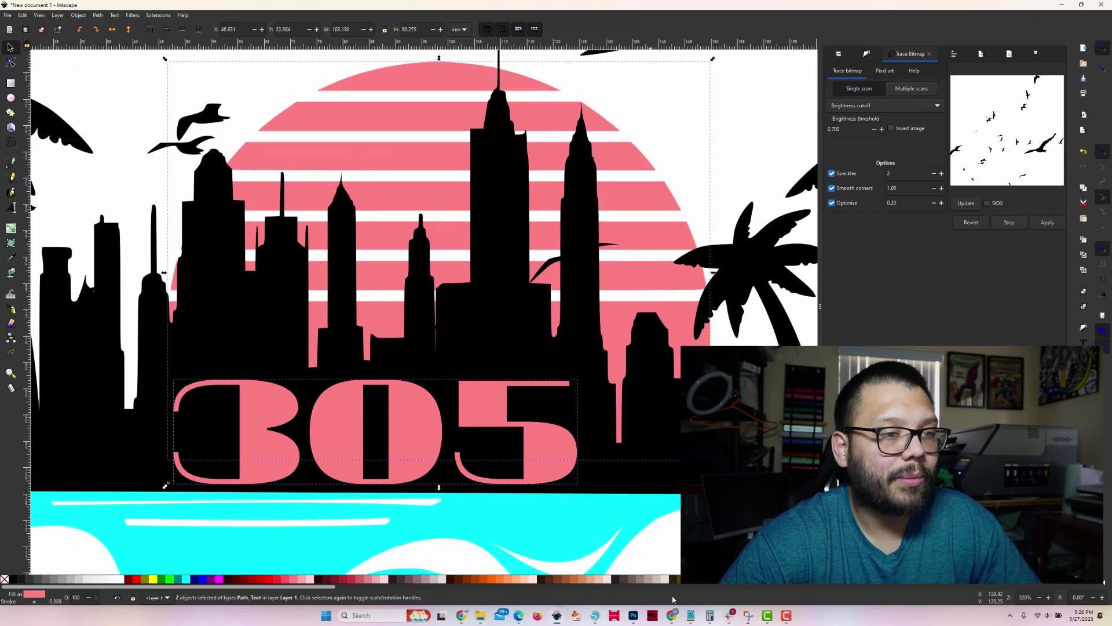
scroll(637, 521, down, 8)
scroll(608, 568, down, 3)
scroll(510, 547, up, 8)
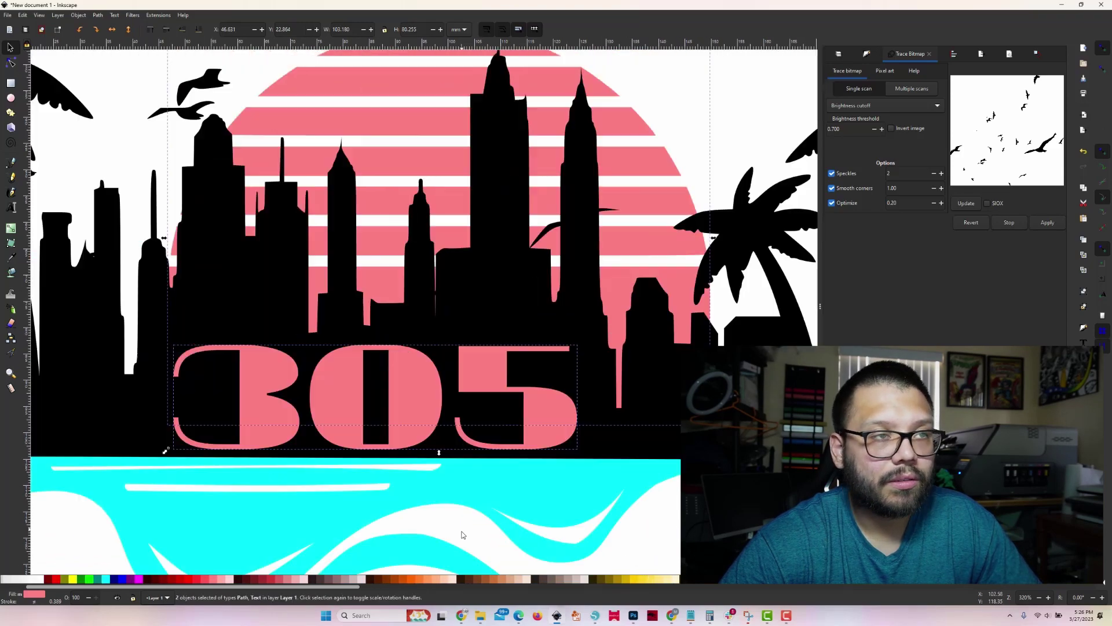
scroll(399, 583, down, 10)
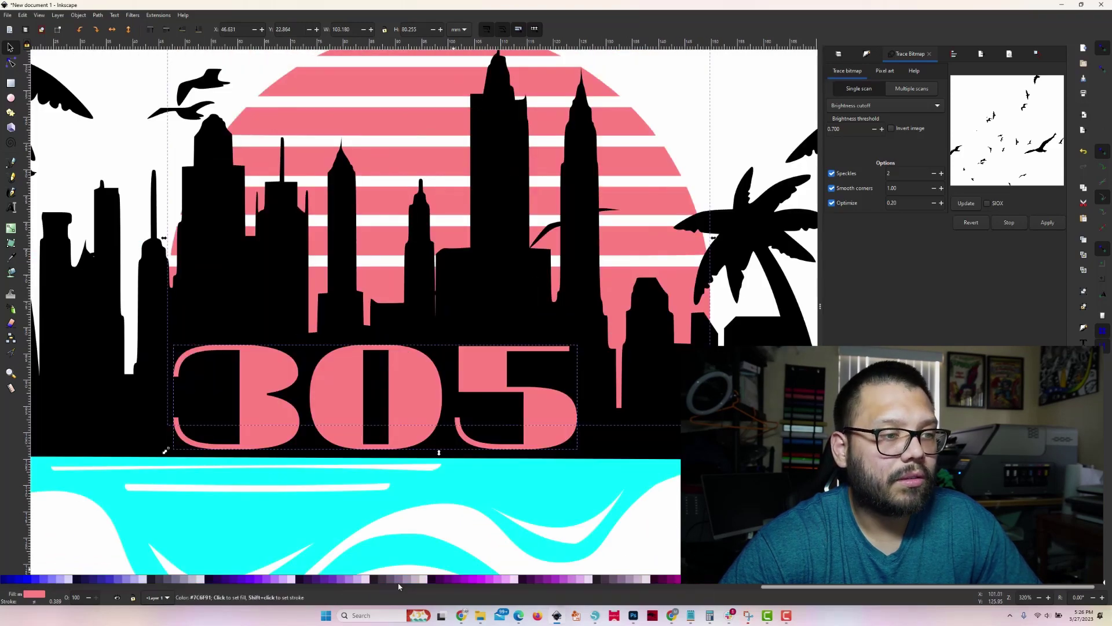
click(686, 578)
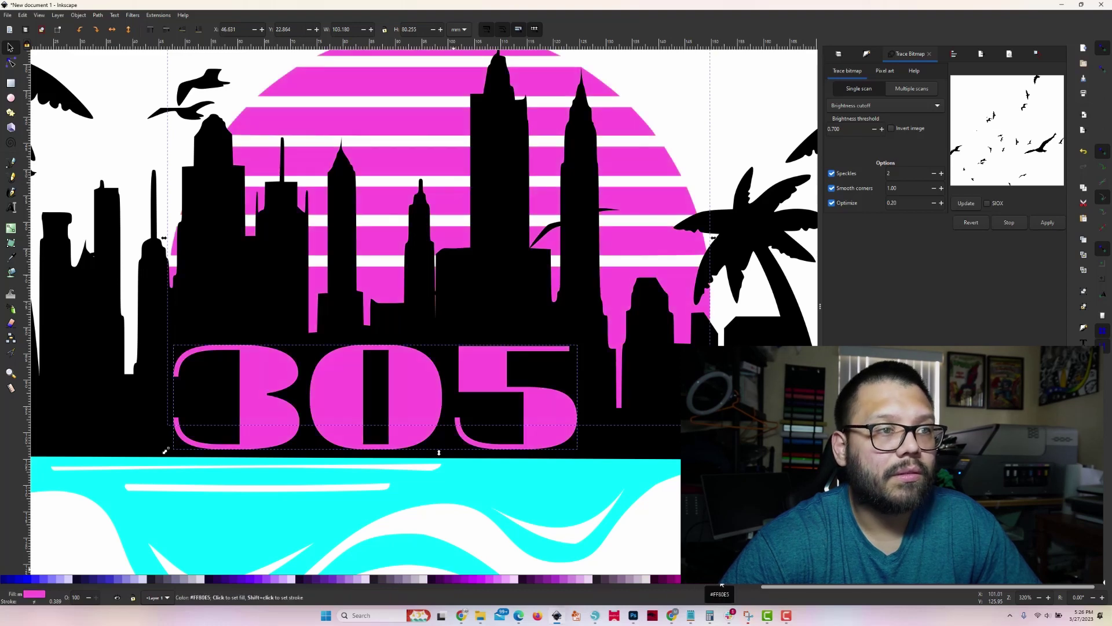
click(731, 584)
click(731, 584)
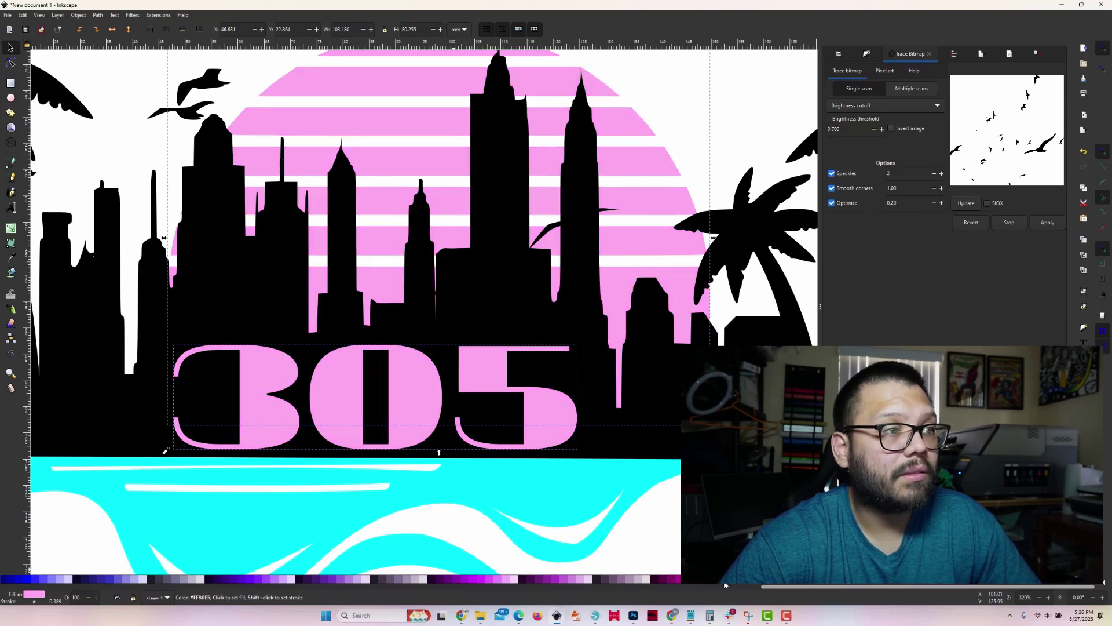
click(725, 584)
key(Escape)
scroll(473, 351, down, 3)
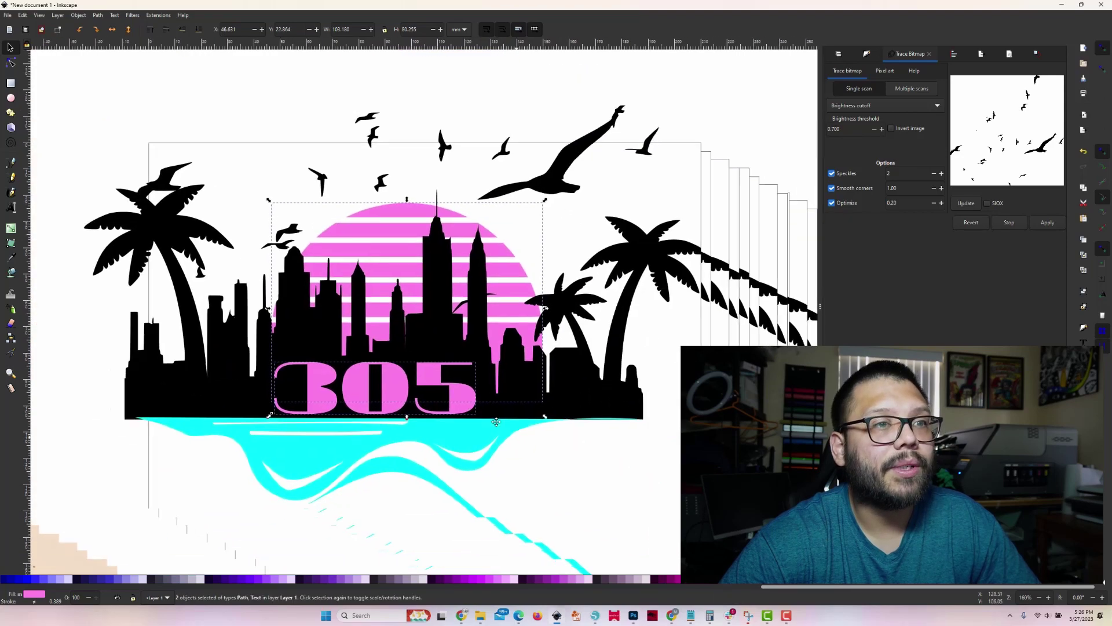
scroll(473, 352, up, 1)
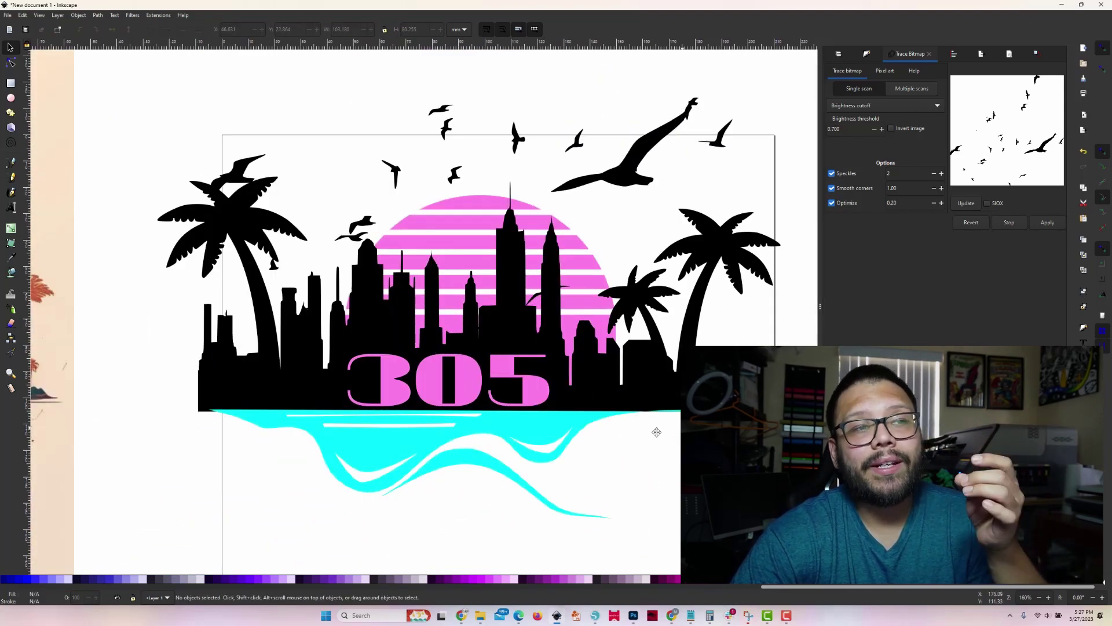
Step: Move the reference image close beside the logo, to about X -232 mm and Y -41 mm, for a side-by-side comparison
scroll(650, 389, left, 6)
scroll(462, 411, down, 2)
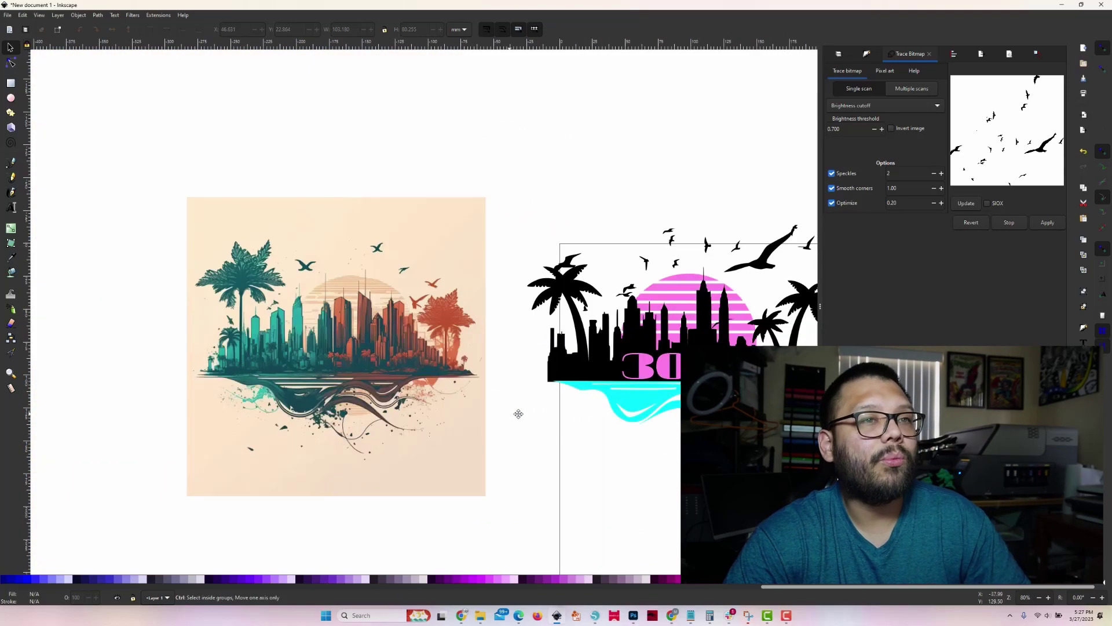
scroll(517, 413, right, 4)
click(260, 326)
drag(260, 327, 312, 324)
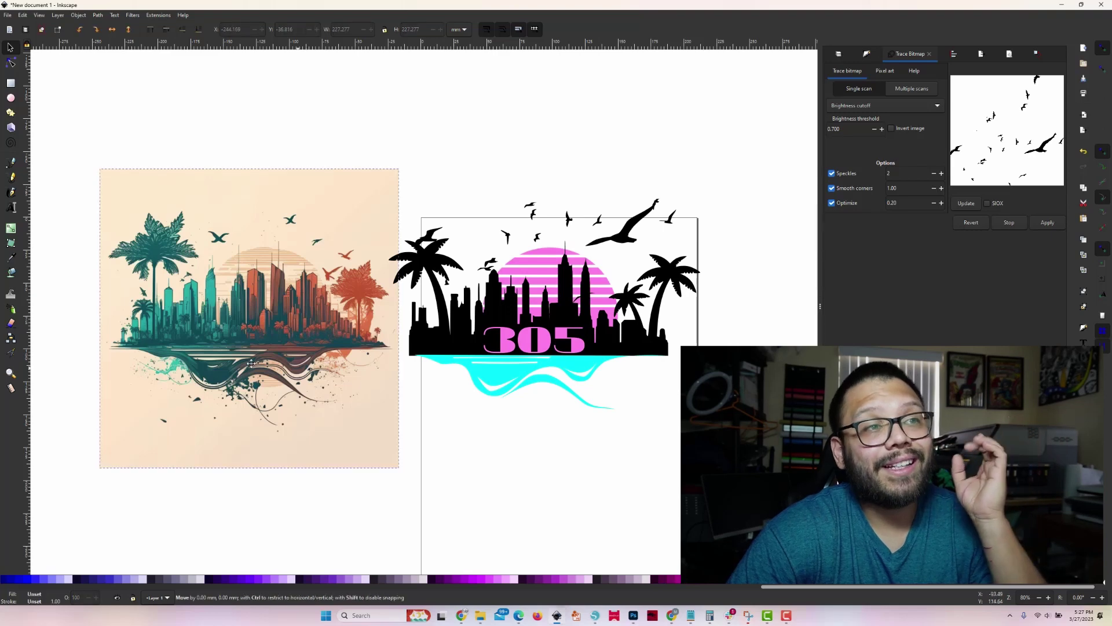
drag(271, 340, 224, 335)
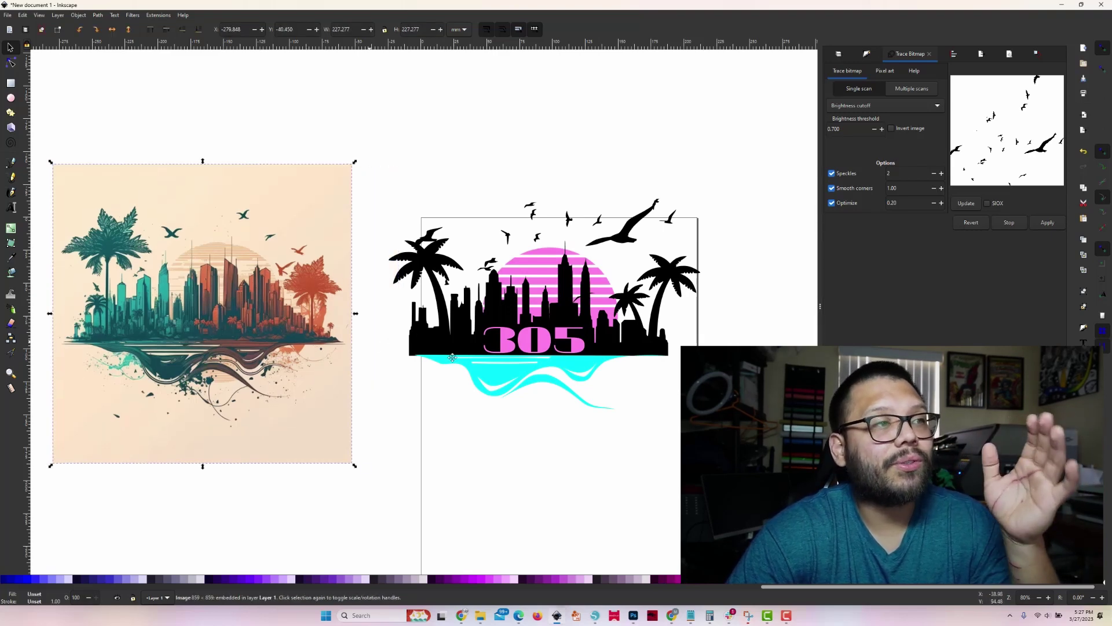
click(517, 374)
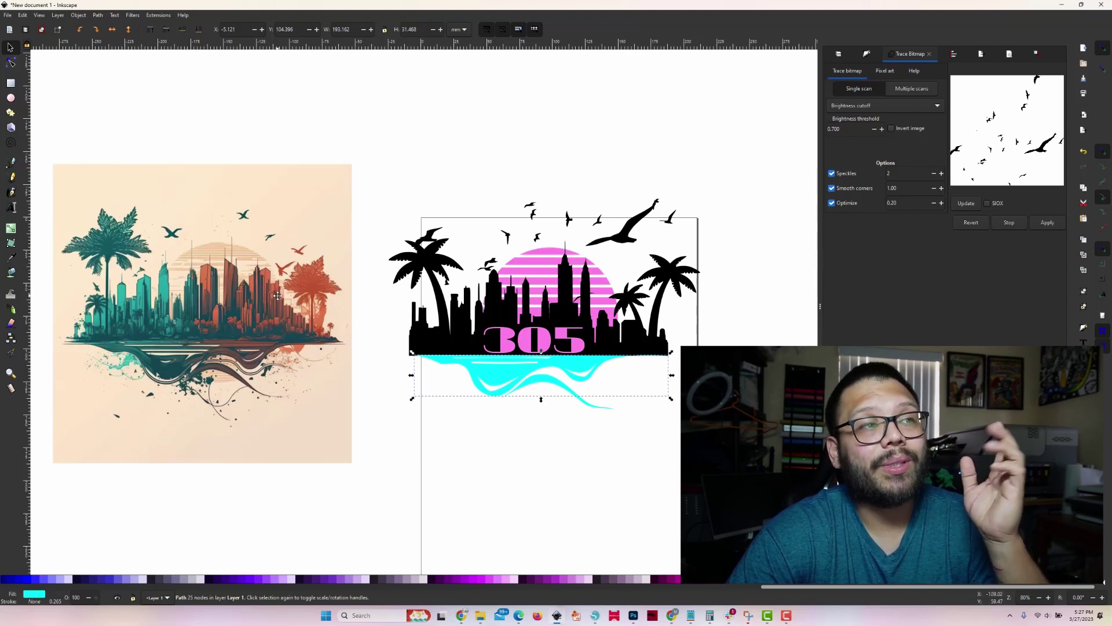
scroll(301, 307, up, 2)
scroll(377, 318, down, 3)
click(348, 325)
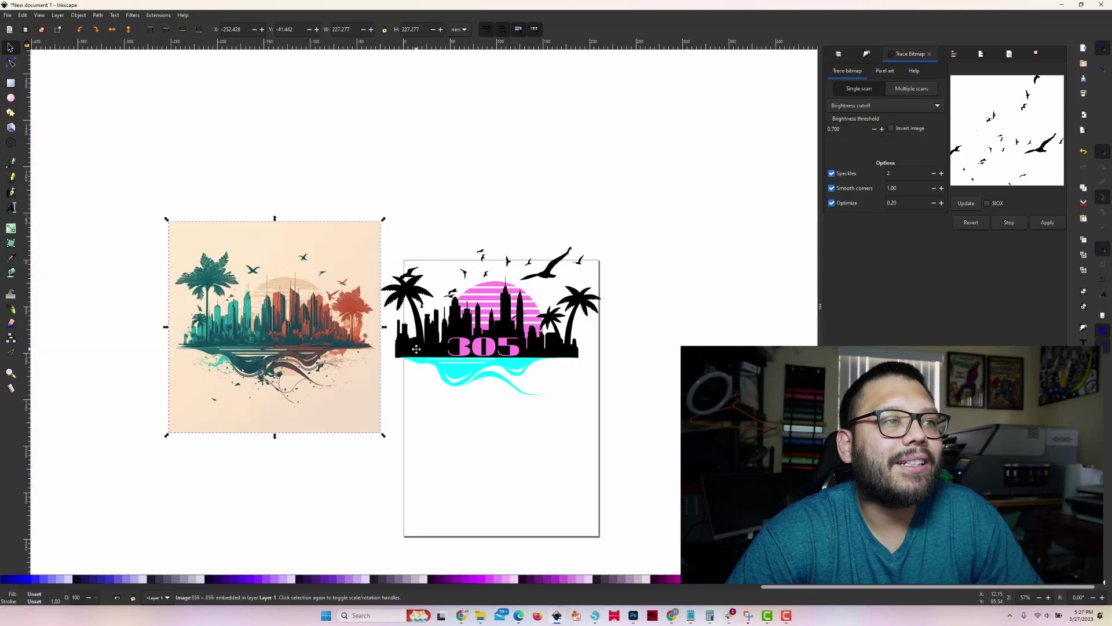
scroll(455, 328, down, 1)
scroll(467, 313, left, 1)
click(612, 381)
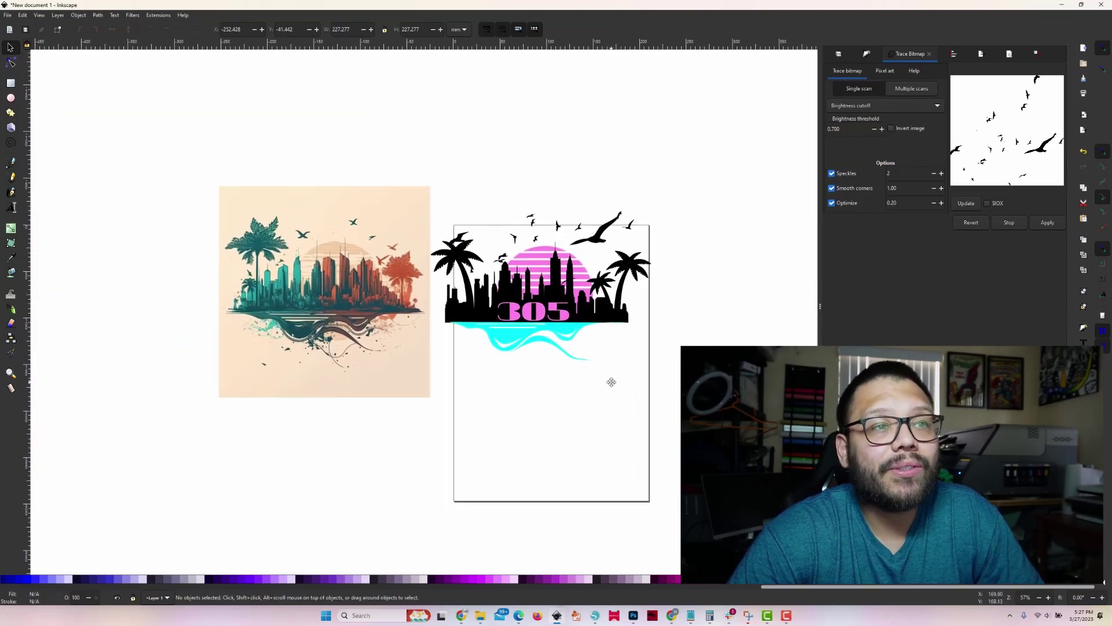
Step: Shift the 305 text about 5 mm to the right within the skyline's black base and deselect it
click(575, 319)
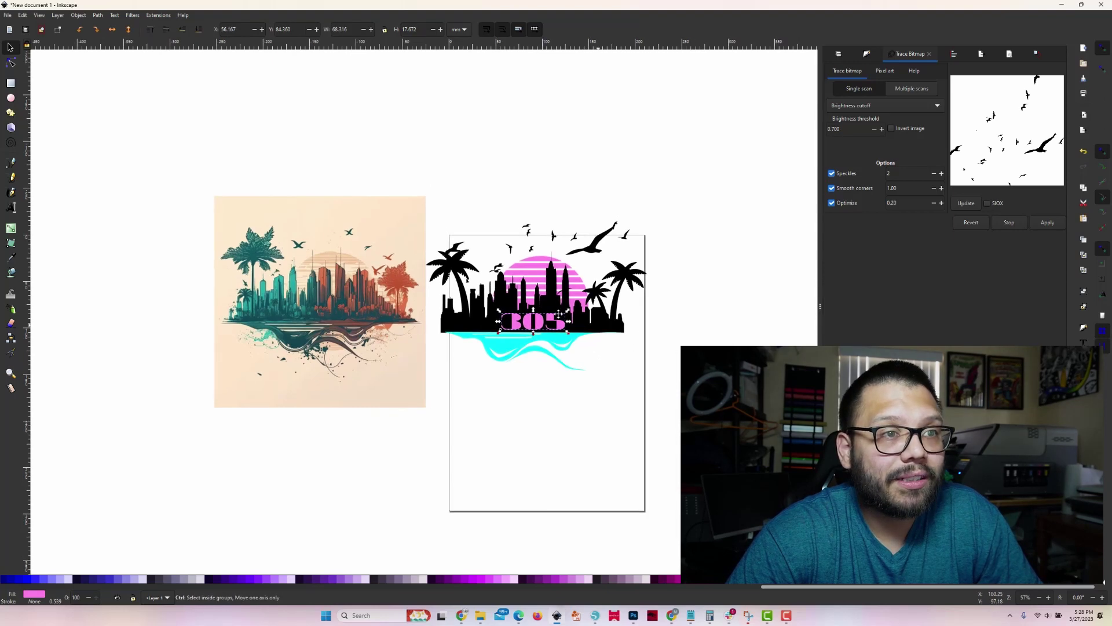
scroll(548, 317, up, 3)
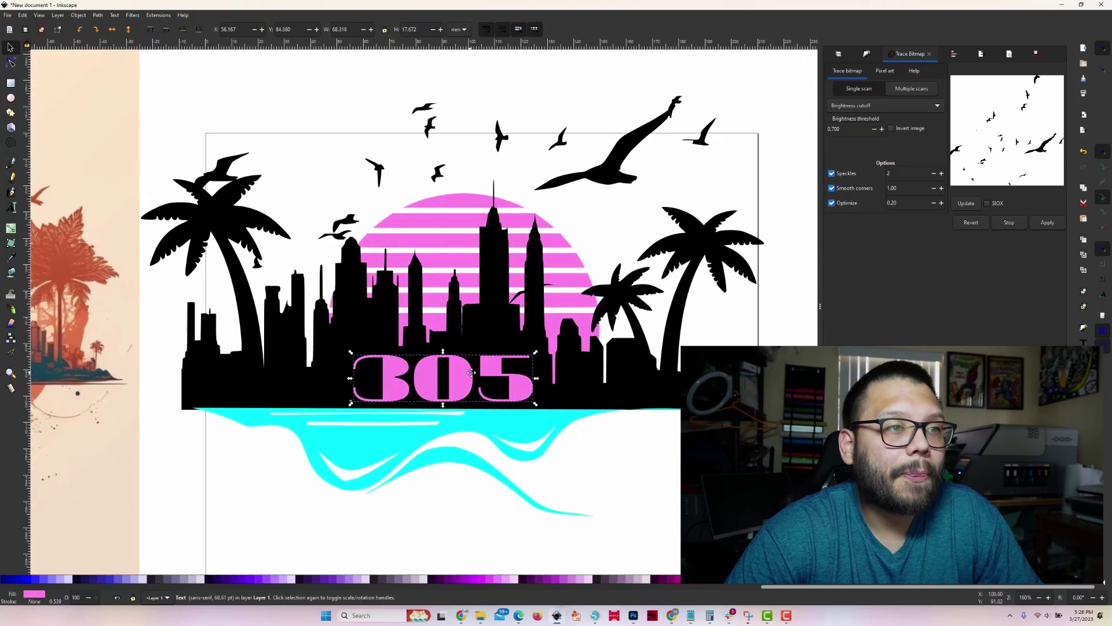
drag(471, 373, 489, 371)
key(Escape)
scroll(625, 332, down, 1)
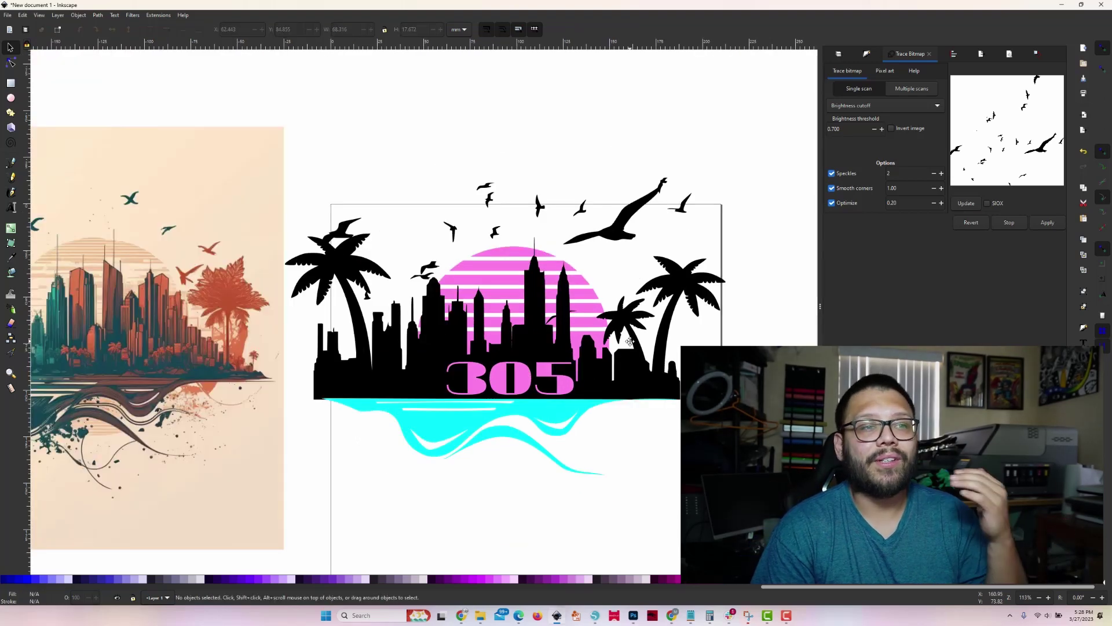